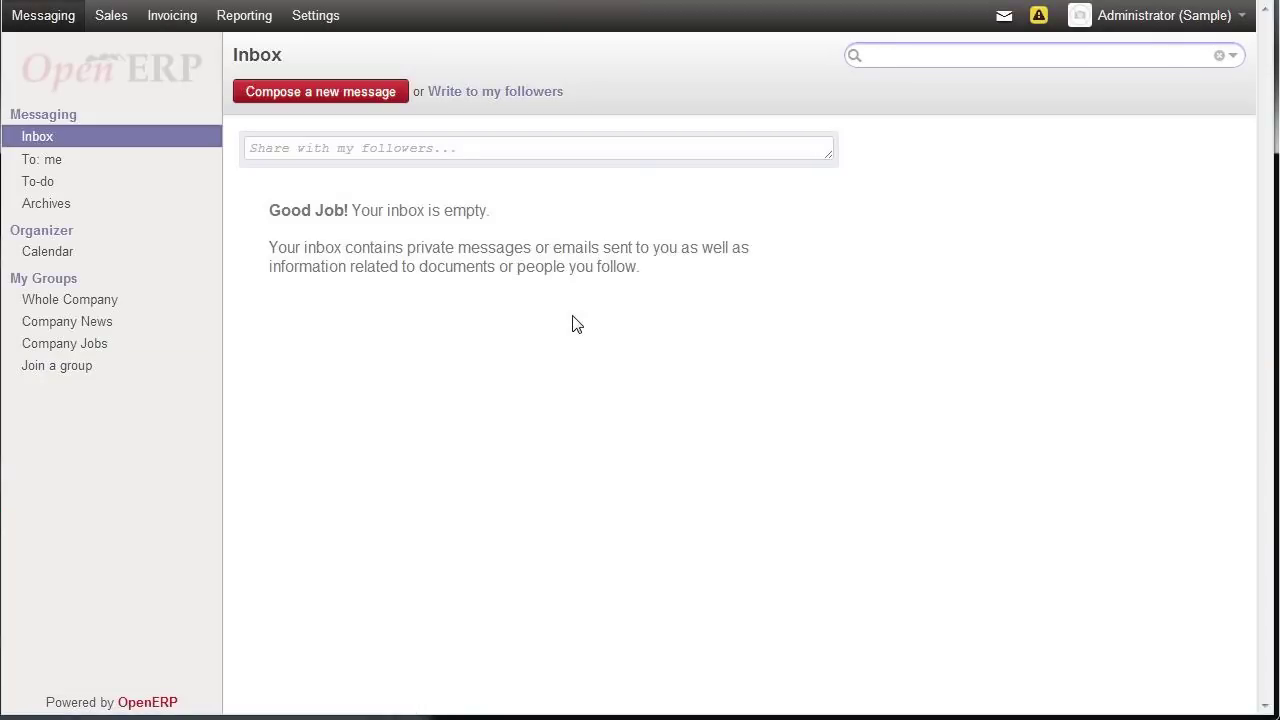
- Browse the Settings modules grid of installed and available modules, then go to the Sales customers list
left_click(326, 28)
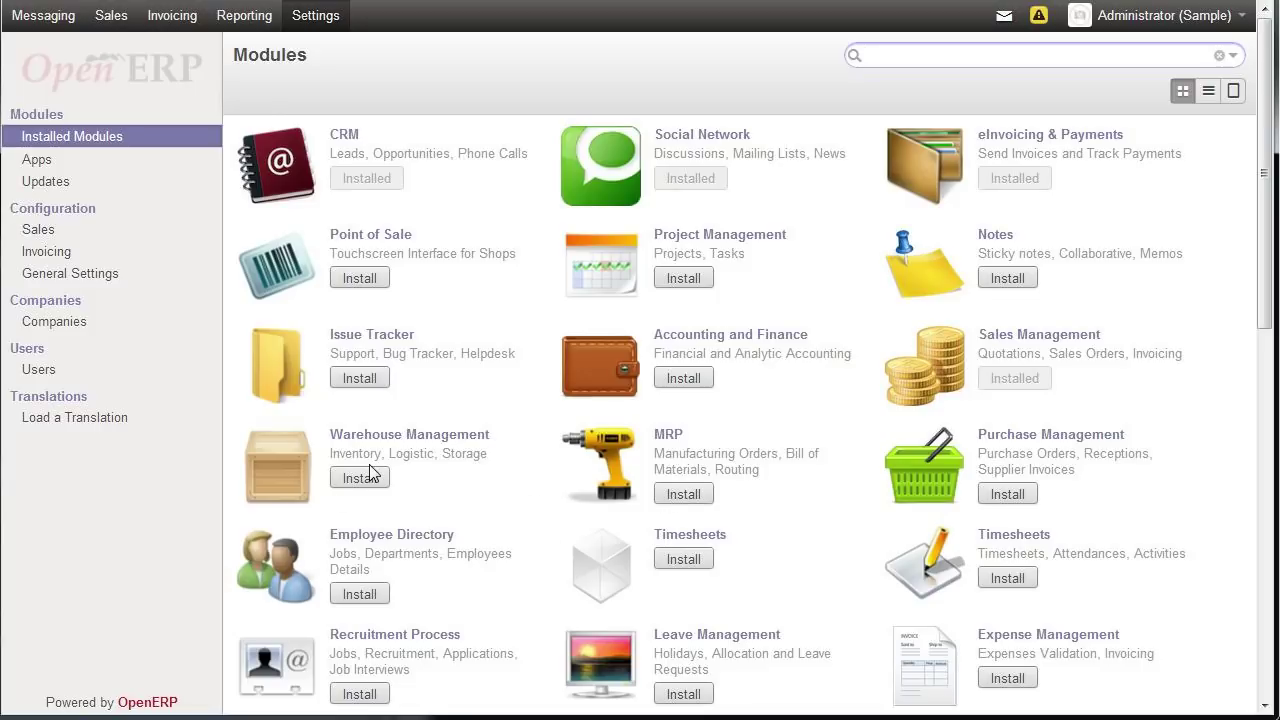
left_click_drag(1264, 282, 1248, 453)
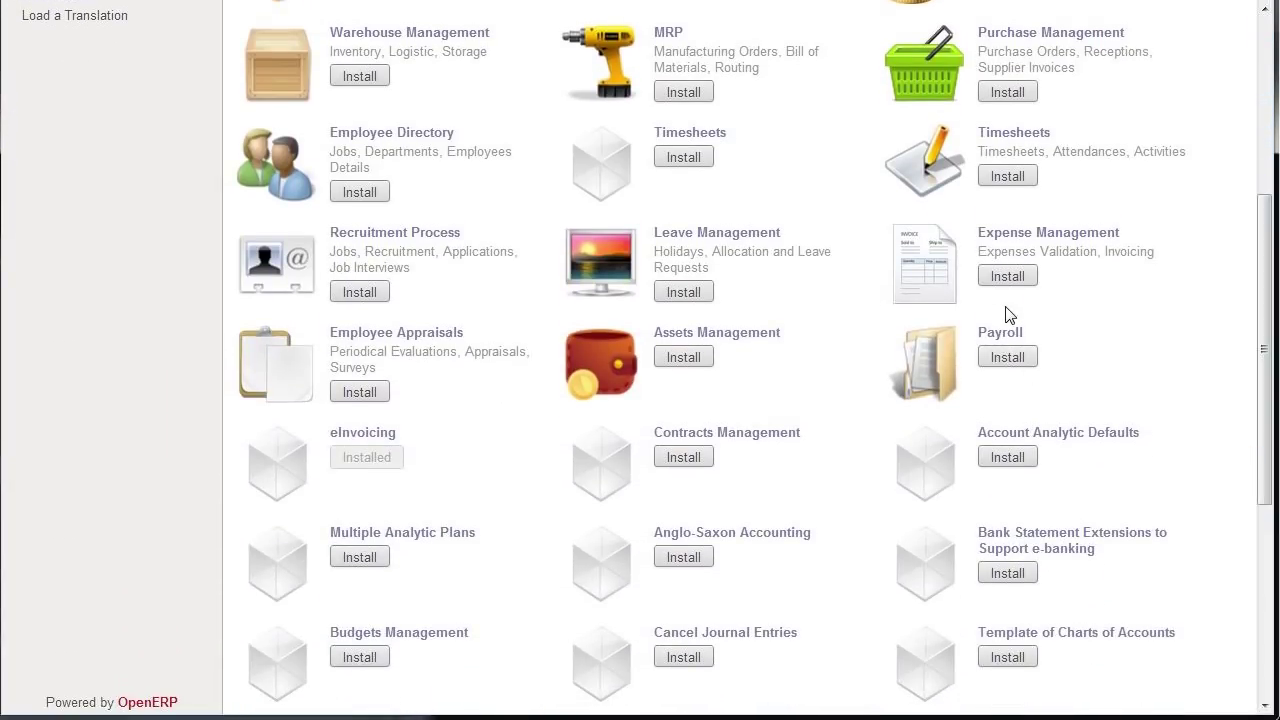
left_click_drag(1264, 458, 1261, 224)
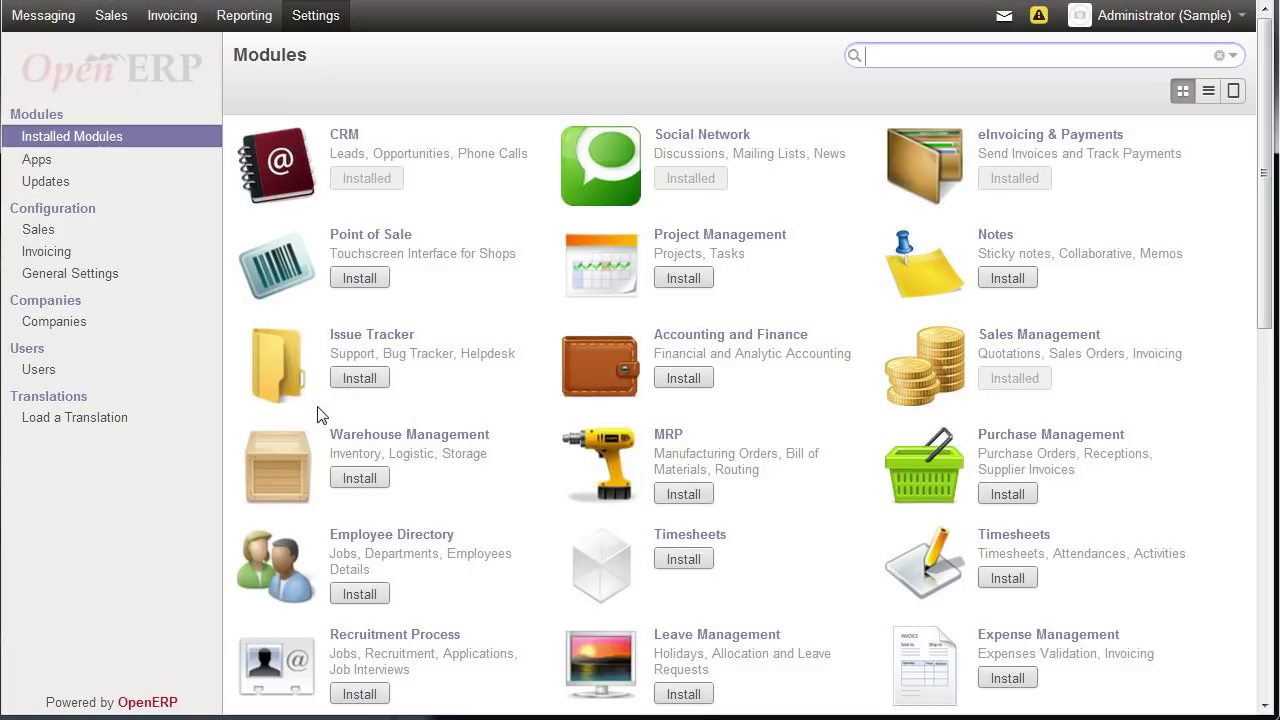
left_click(110, 16)
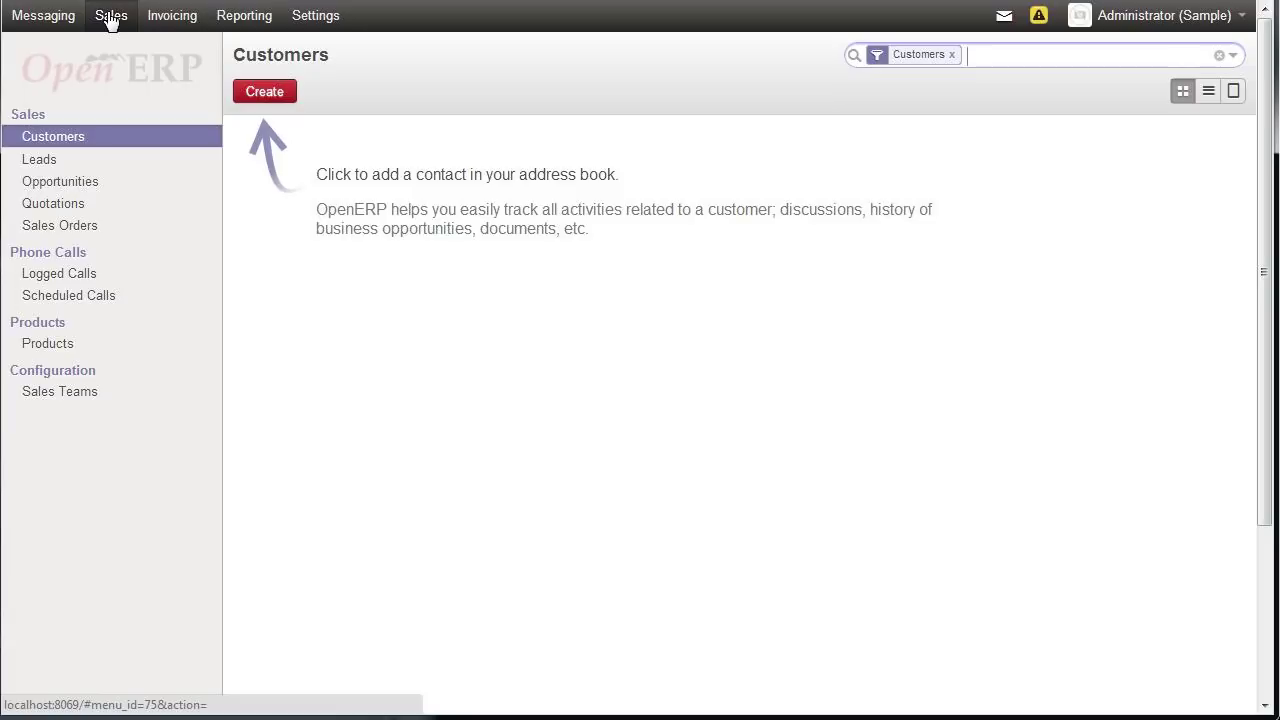
- Start a new customer with the customer's full name and a new 'walk in' tag
left_click(263, 94)
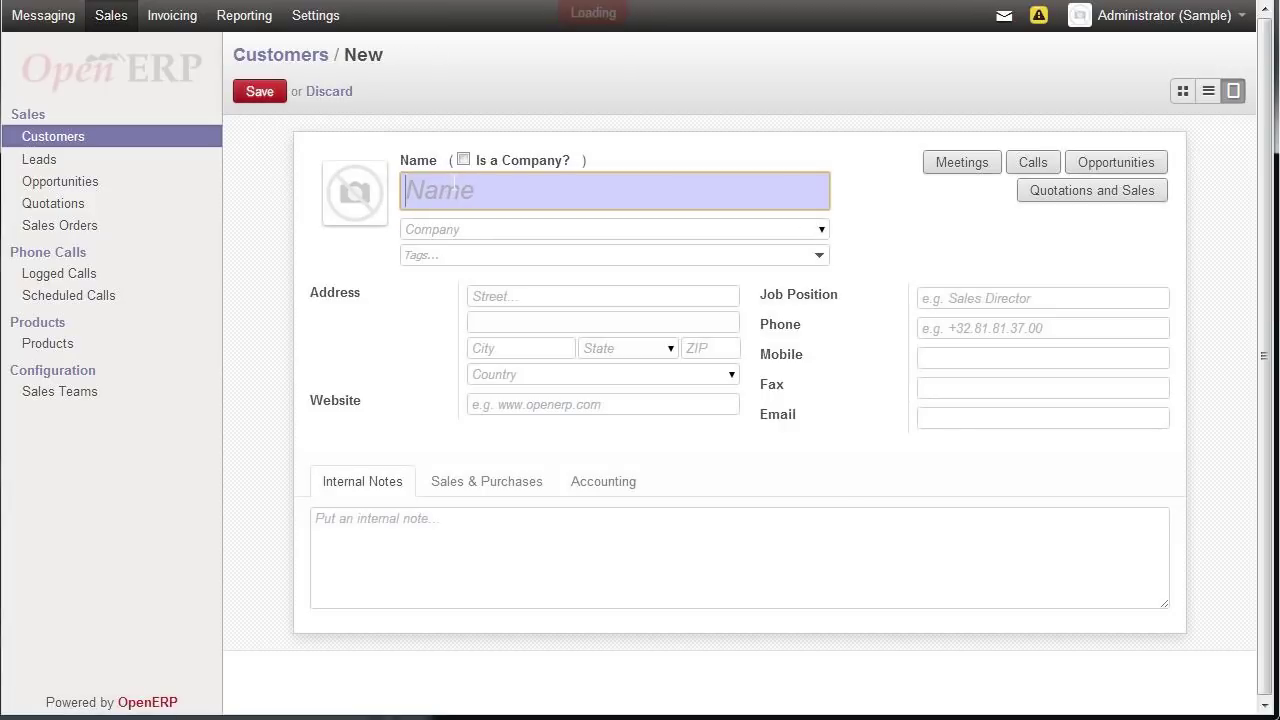
type("John Smith")
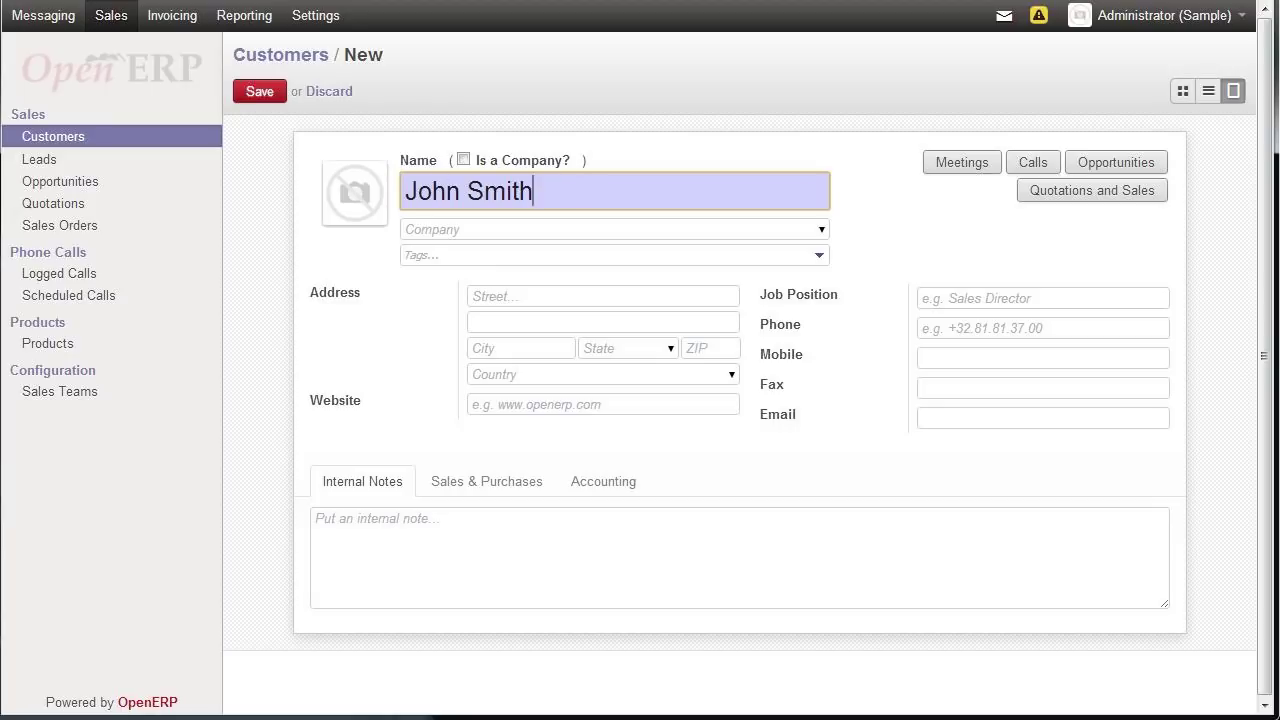
left_click(528, 259)
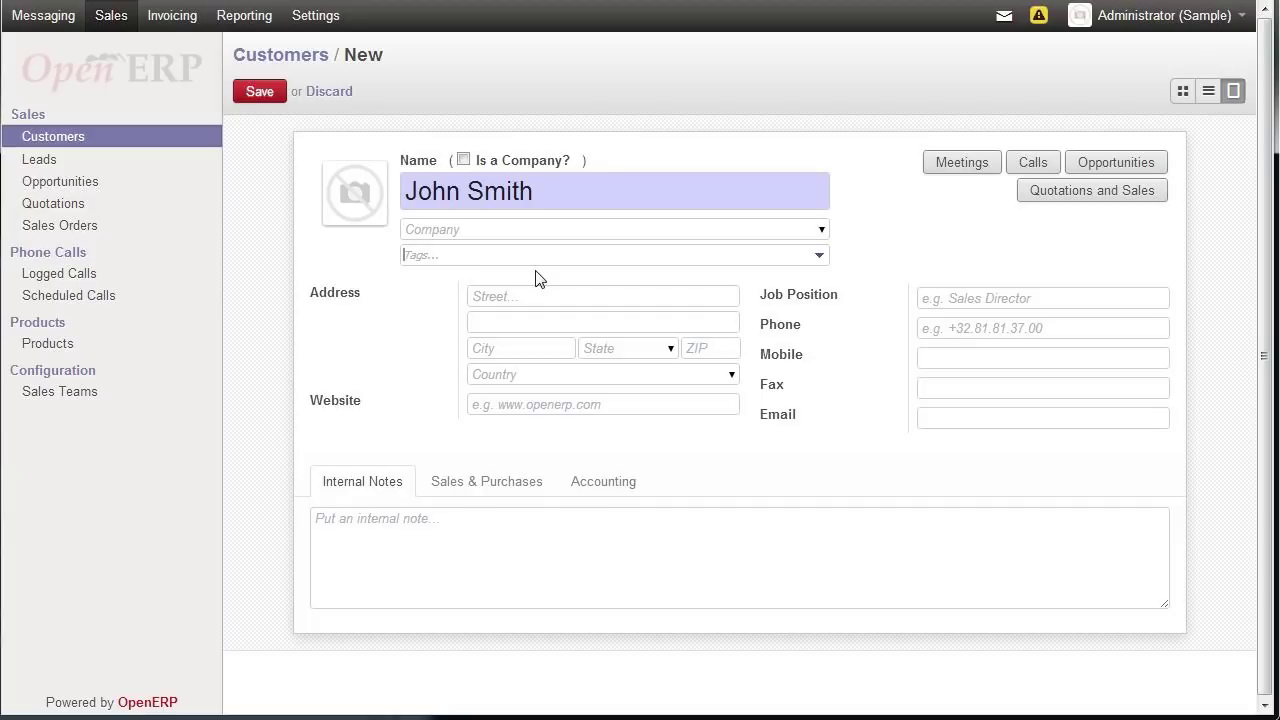
type("walk in")
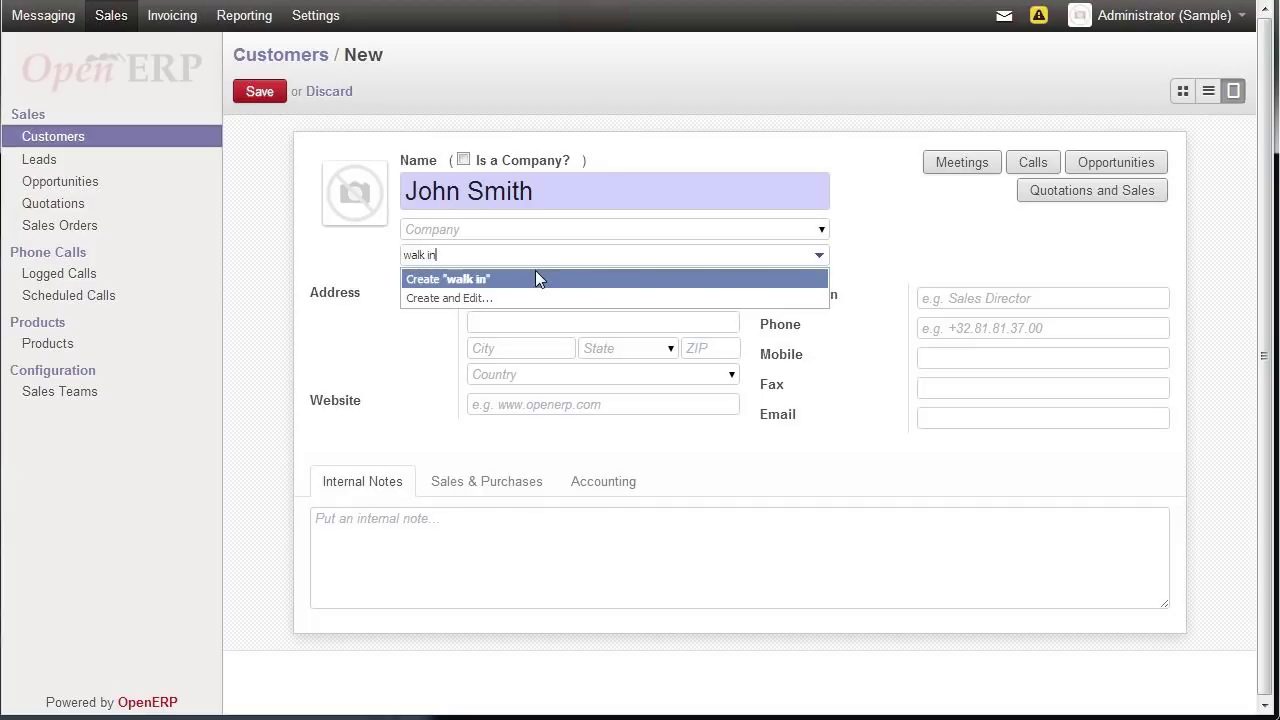
key("Return")
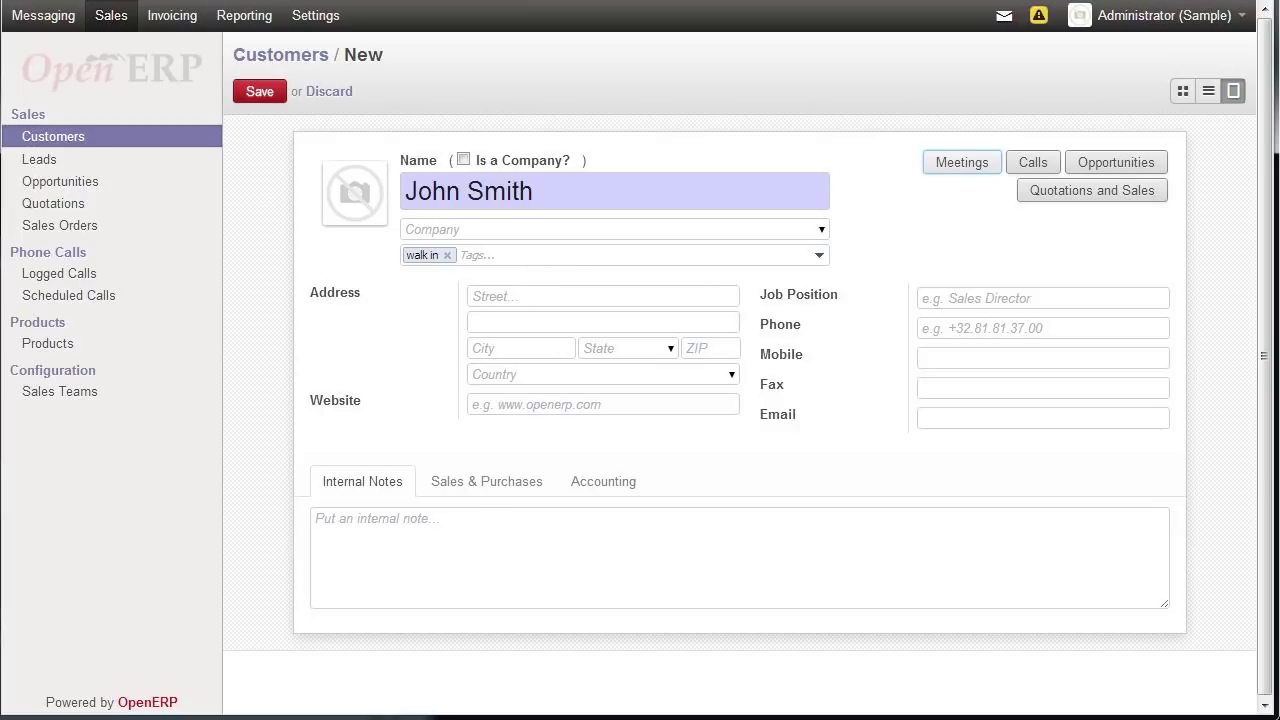
- Fill in the customer's United States street, city, state and ZIP code, then save the record
left_click(603, 296)
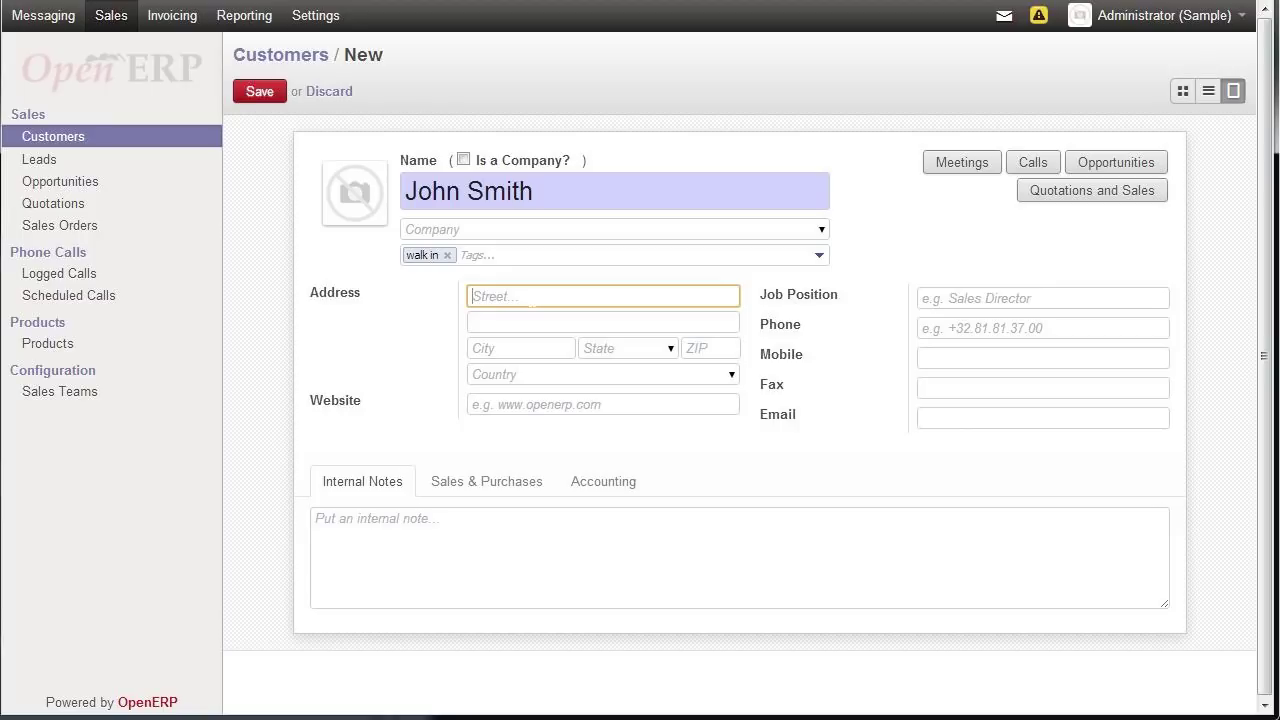
key("Tab")
key("Tab")
type("West")
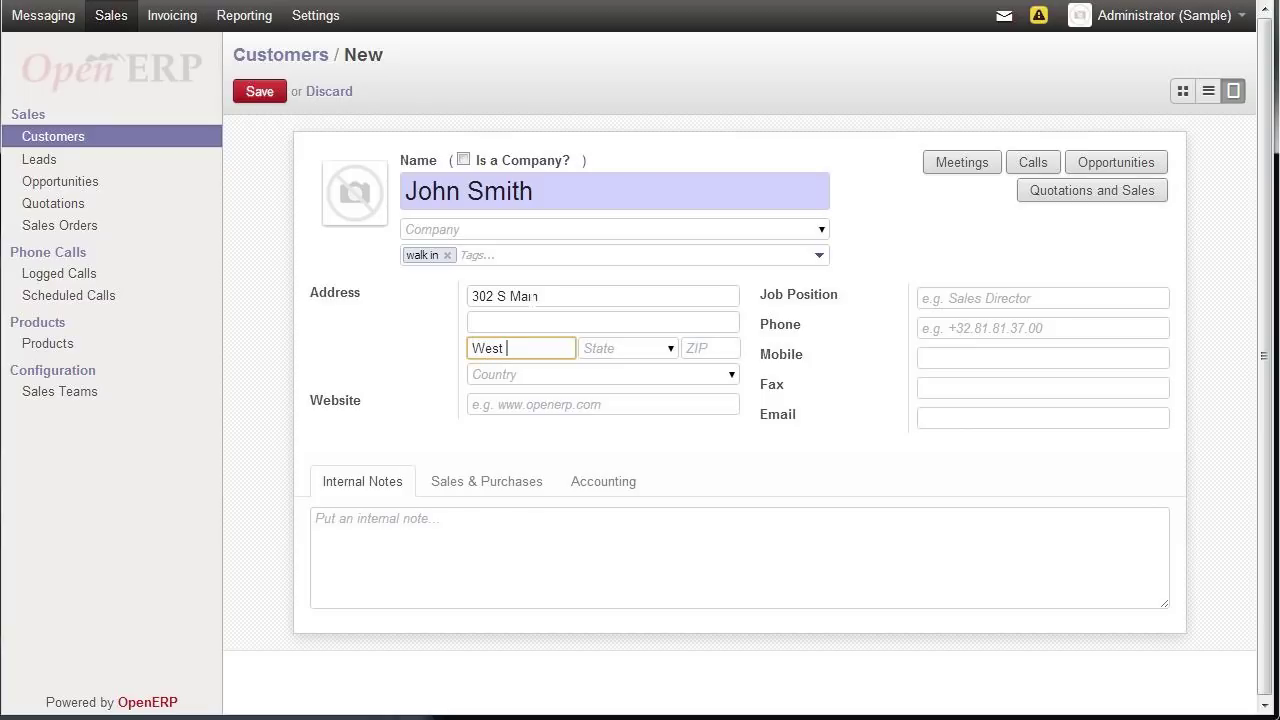
type(" Eastwood")
key("Tab")
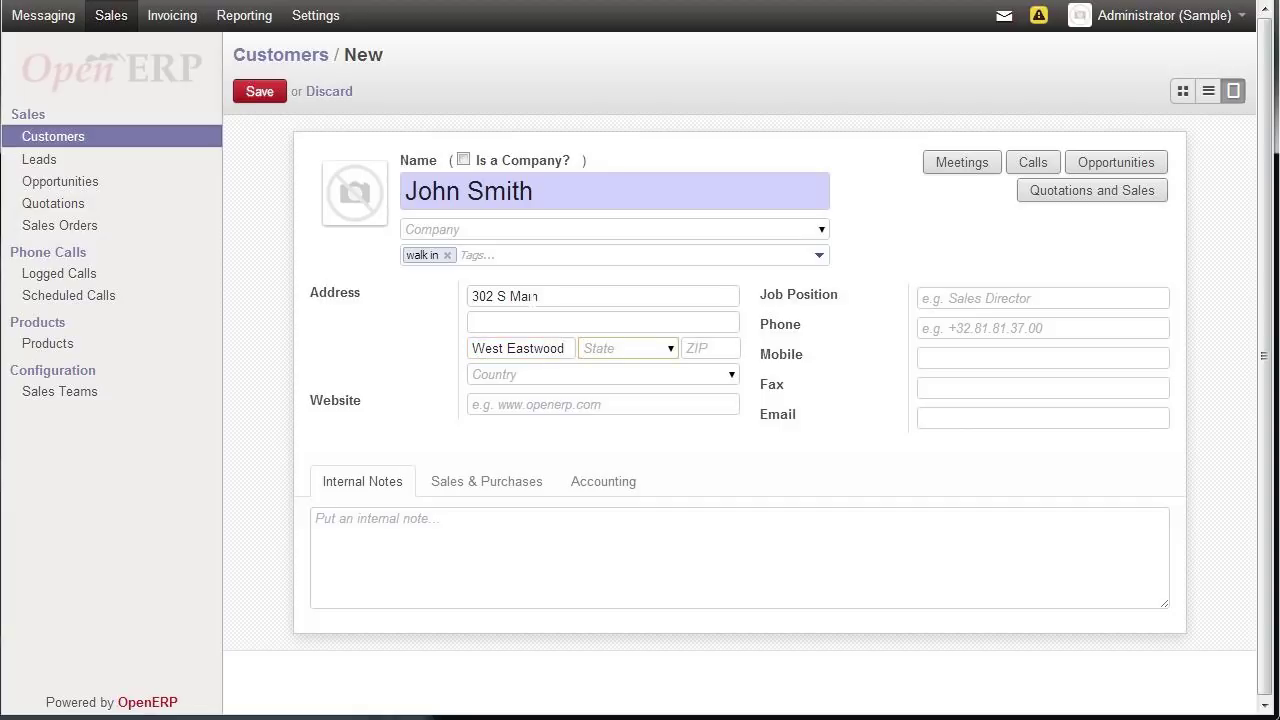
type("T")
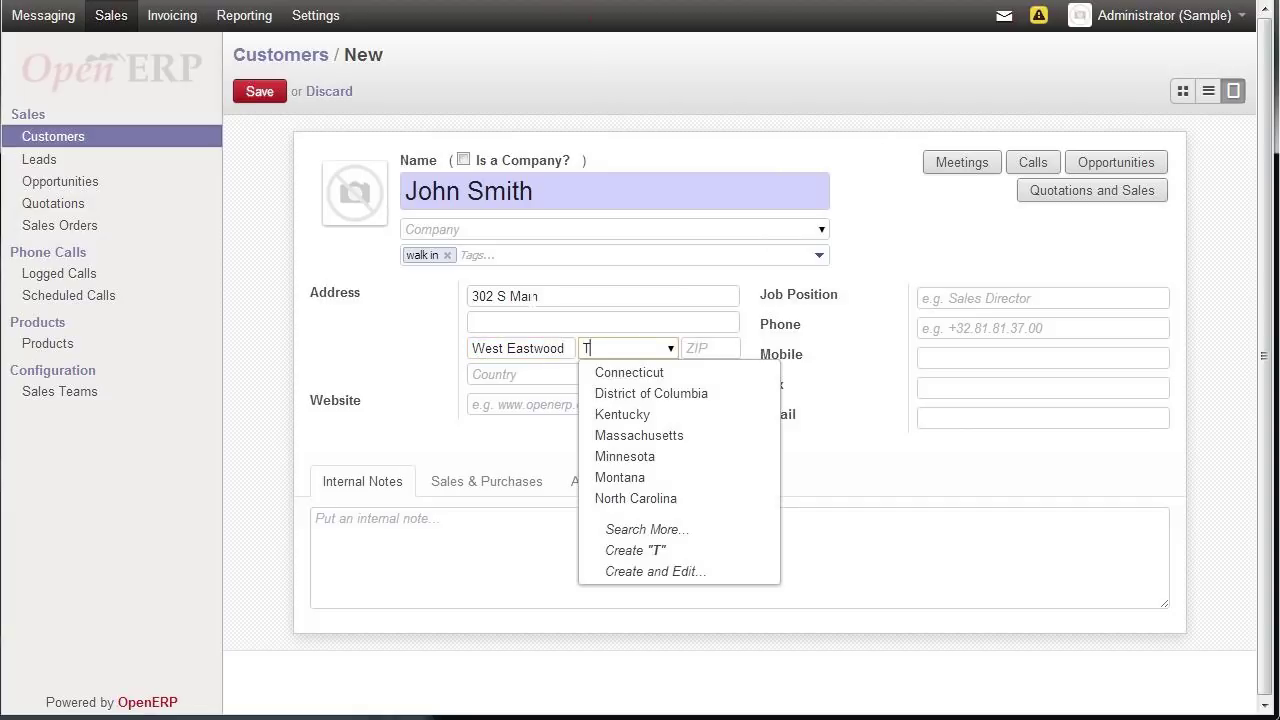
type("exas")
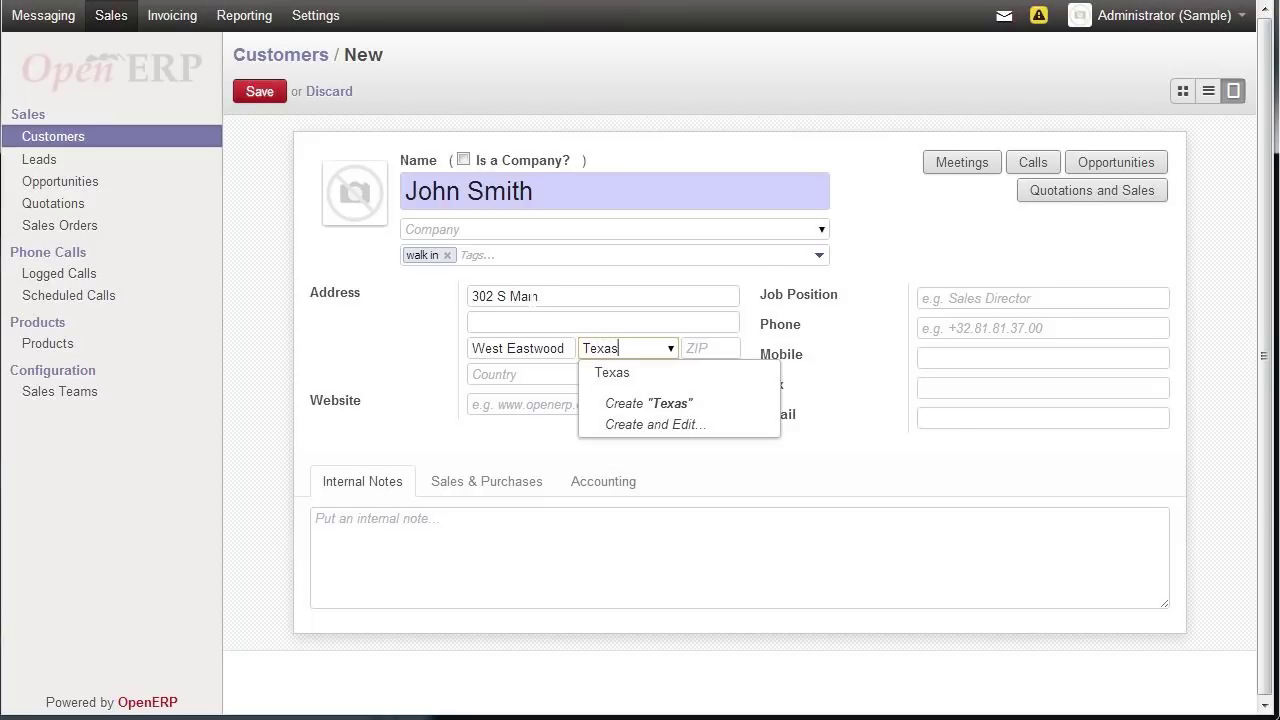
key("Tab")
type("59323")
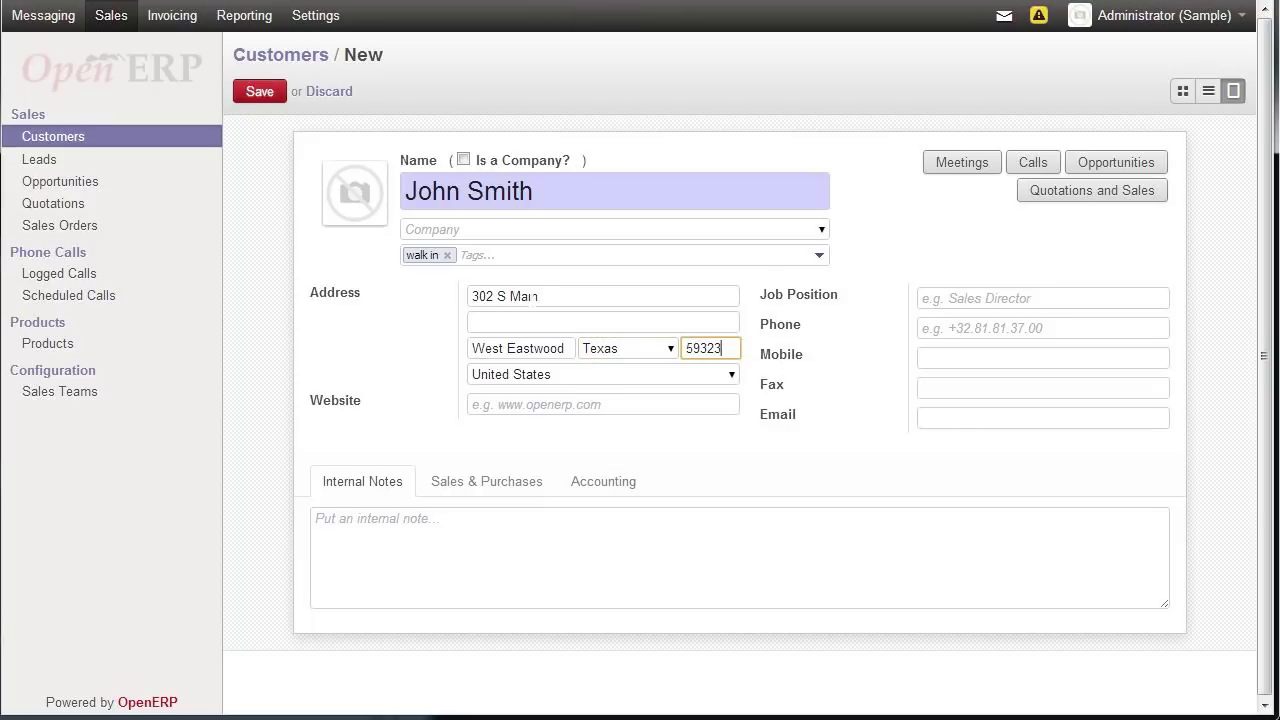
key("Tab")
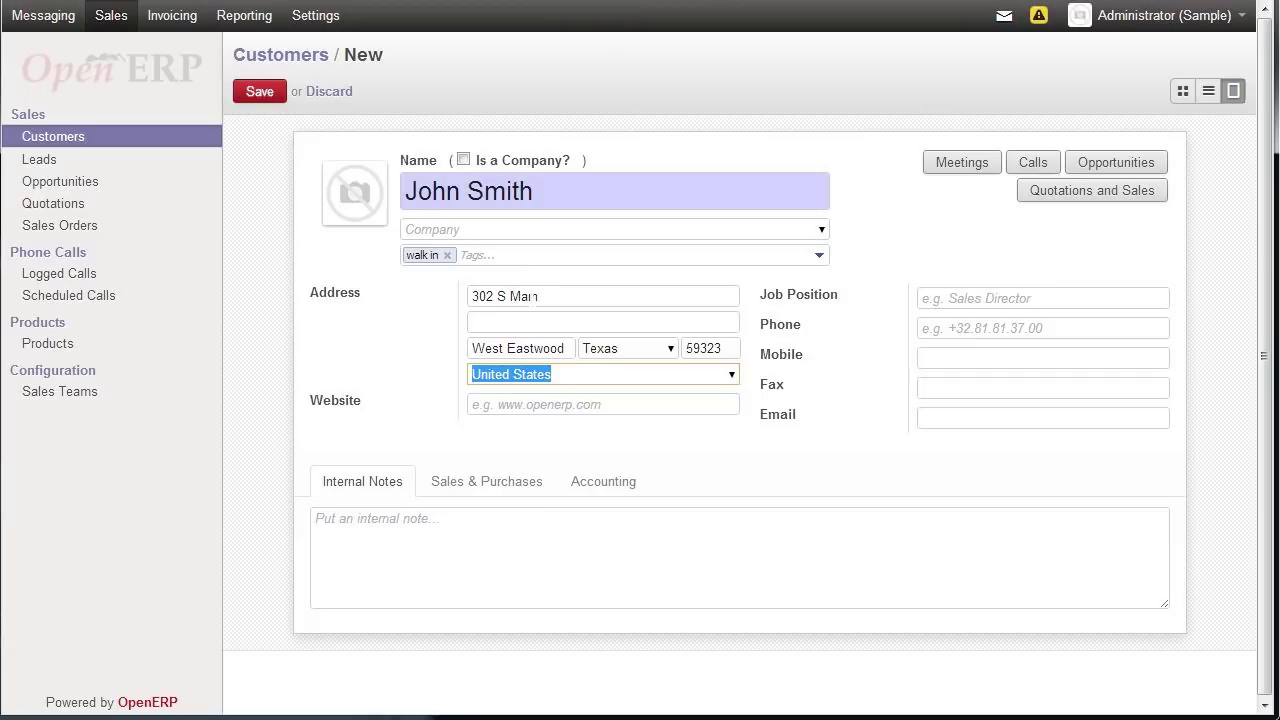
left_click(262, 98)
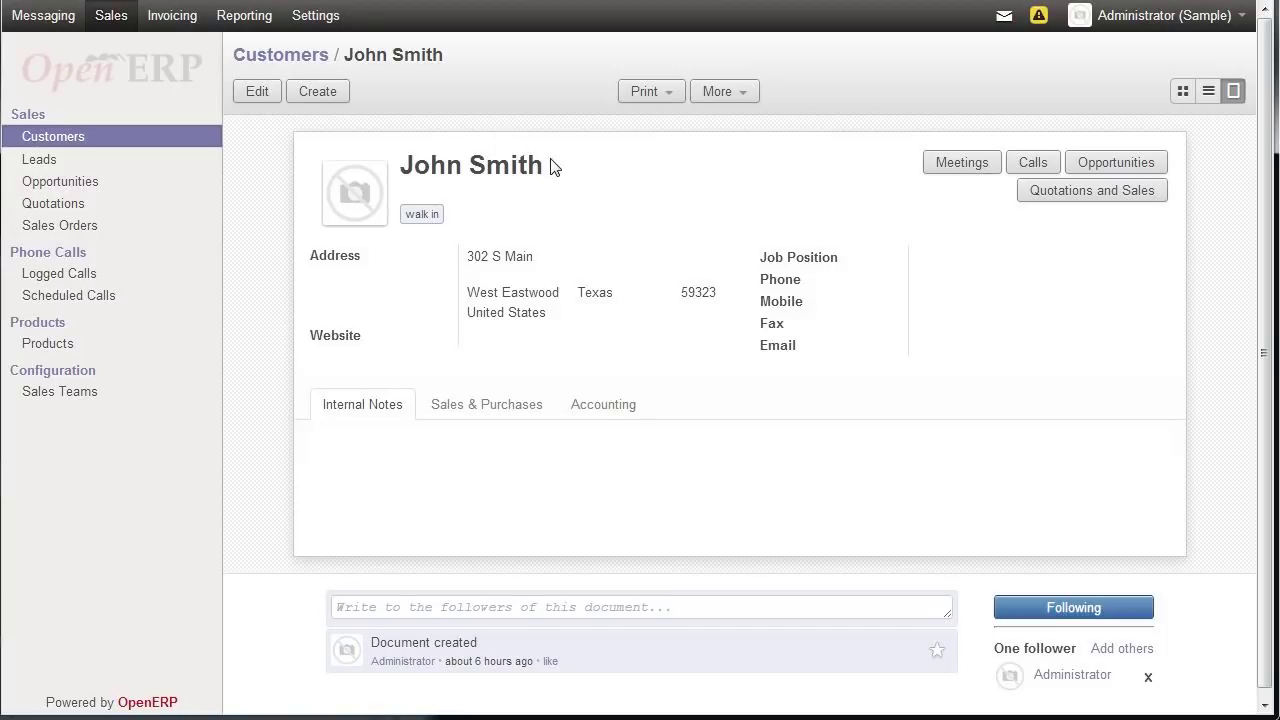
- Create a new sales order for the new customer with a Service product line
left_click(83, 232)
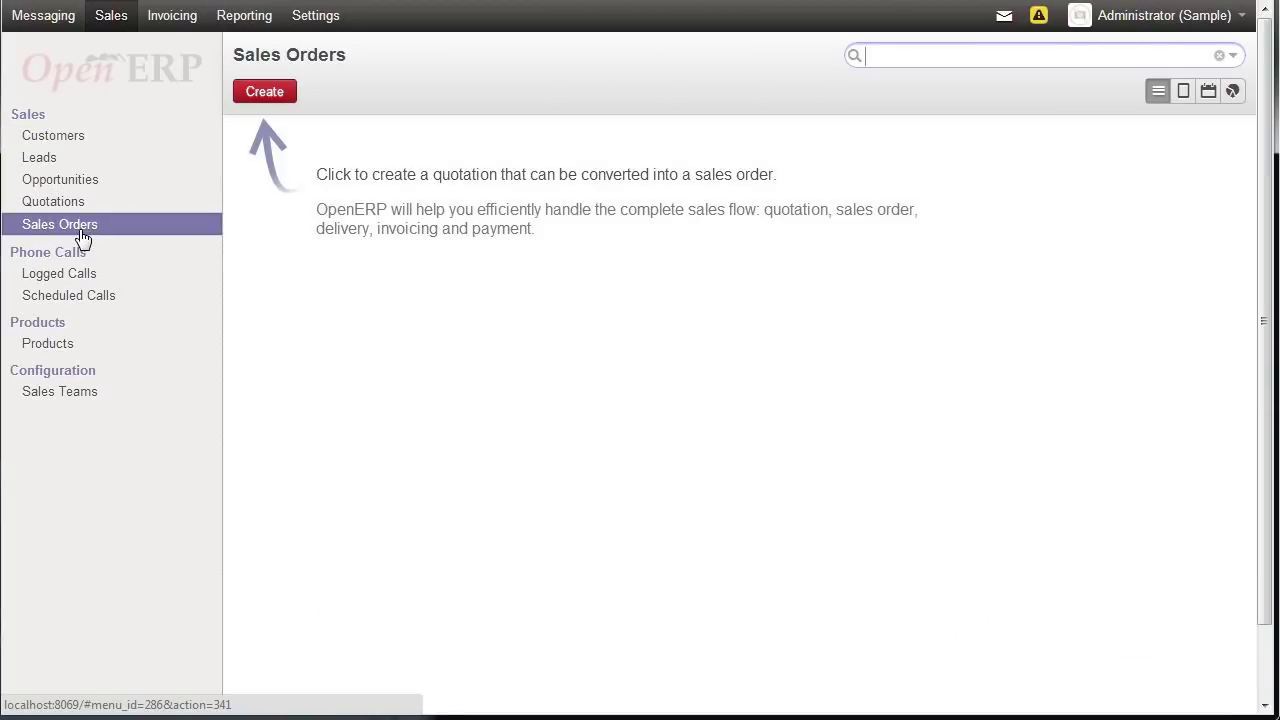
left_click(258, 99)
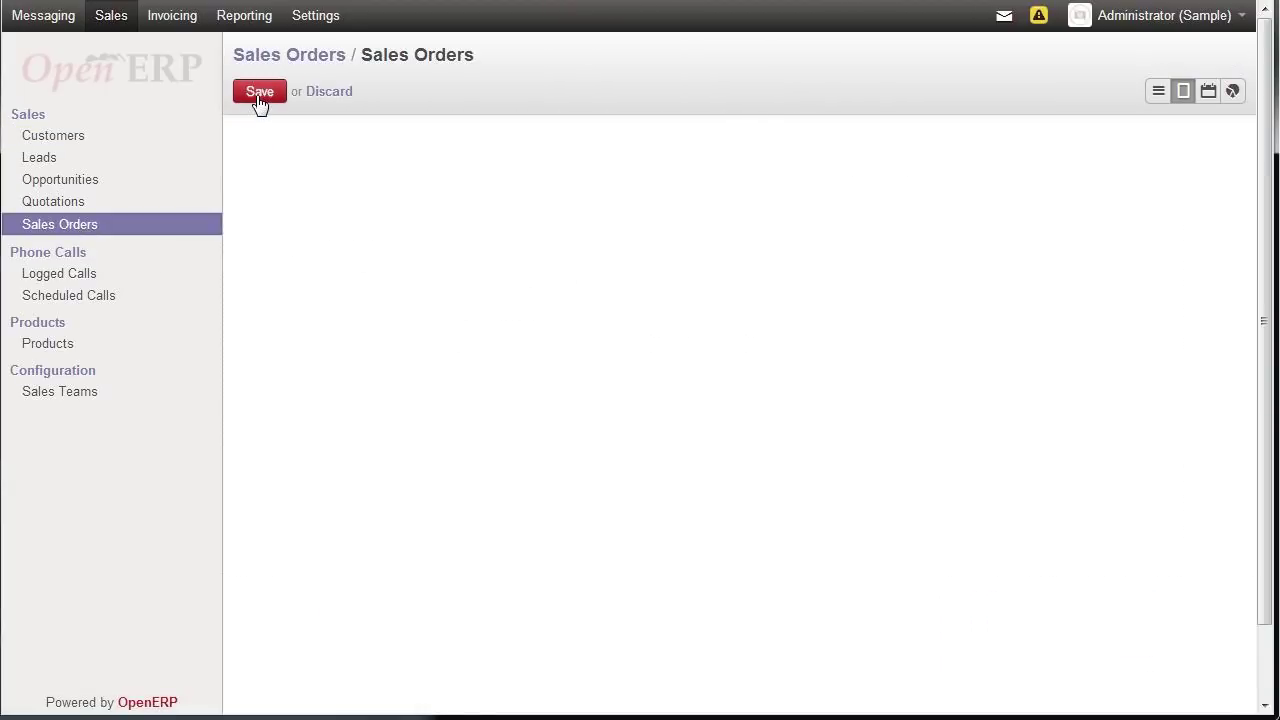
left_click(731, 250)
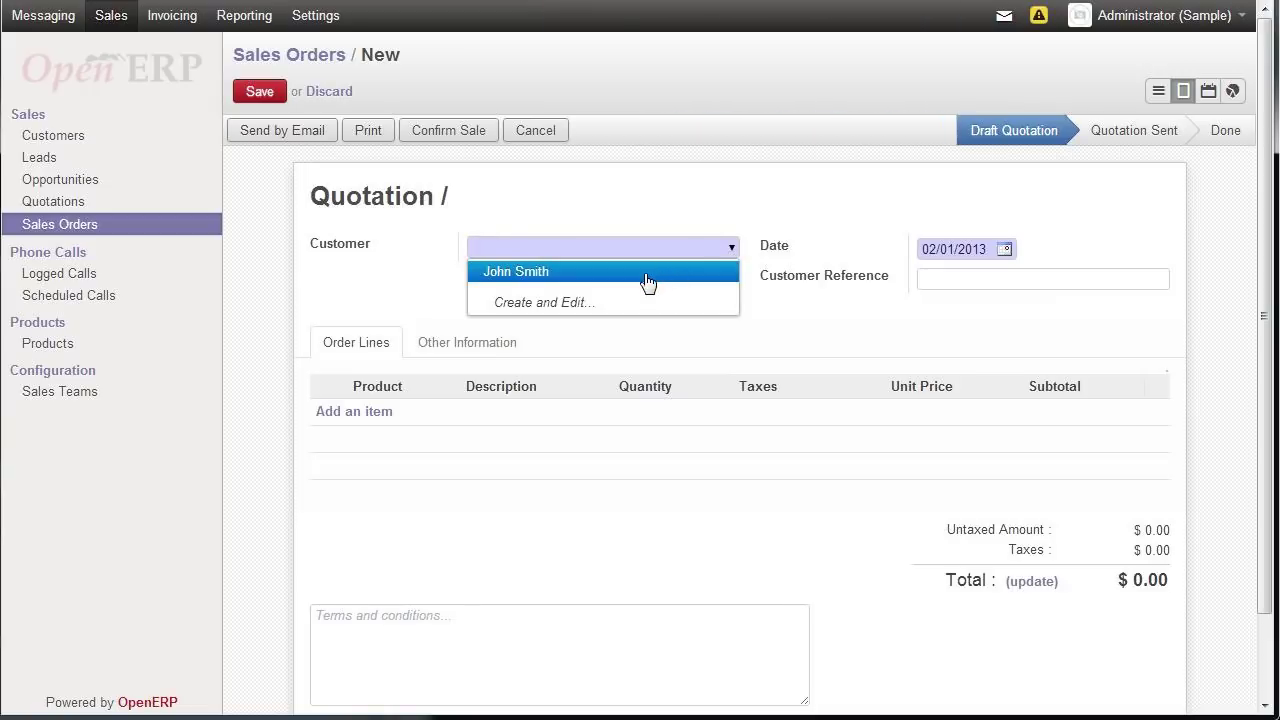
left_click(647, 283)
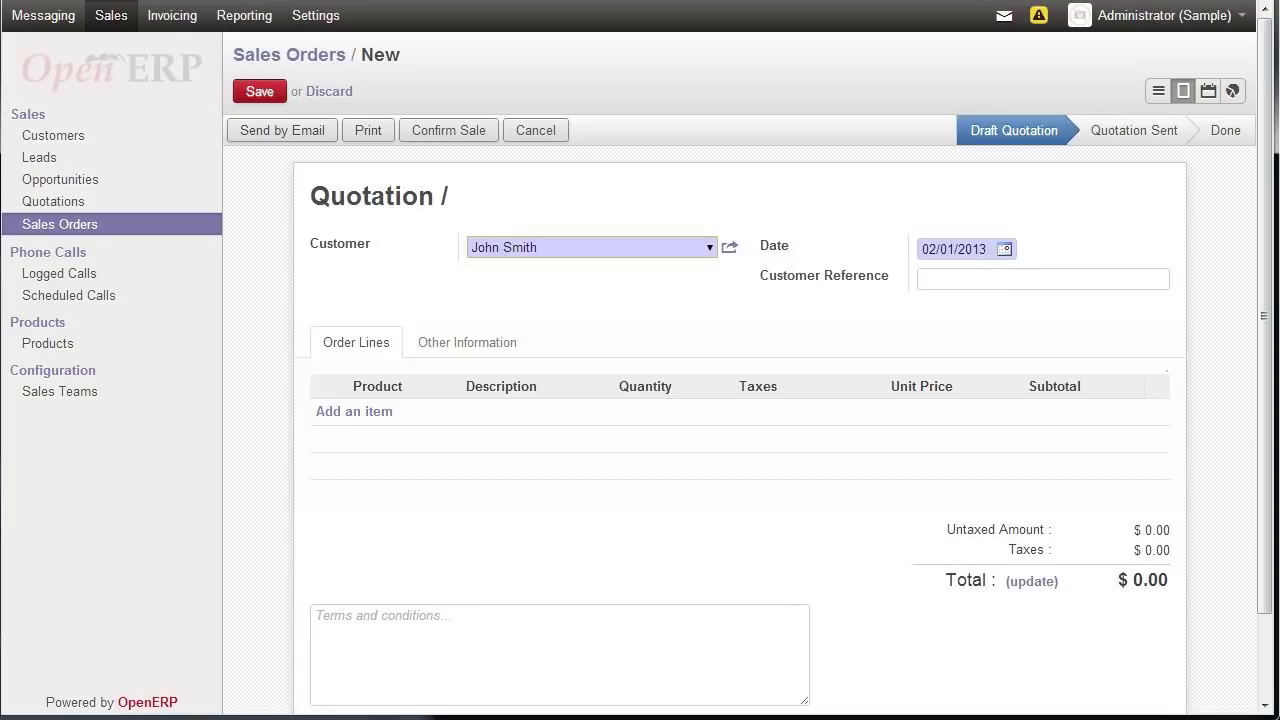
left_click(360, 413)
left_click(437, 415)
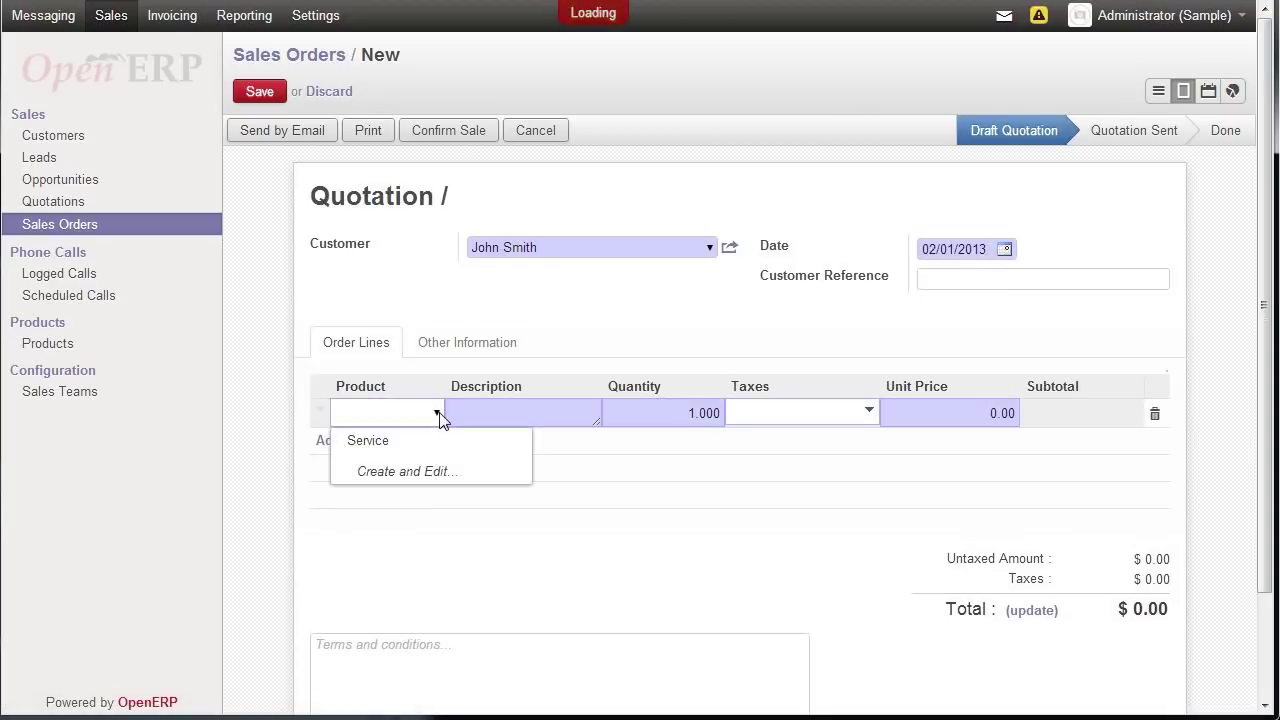
left_click(386, 443)
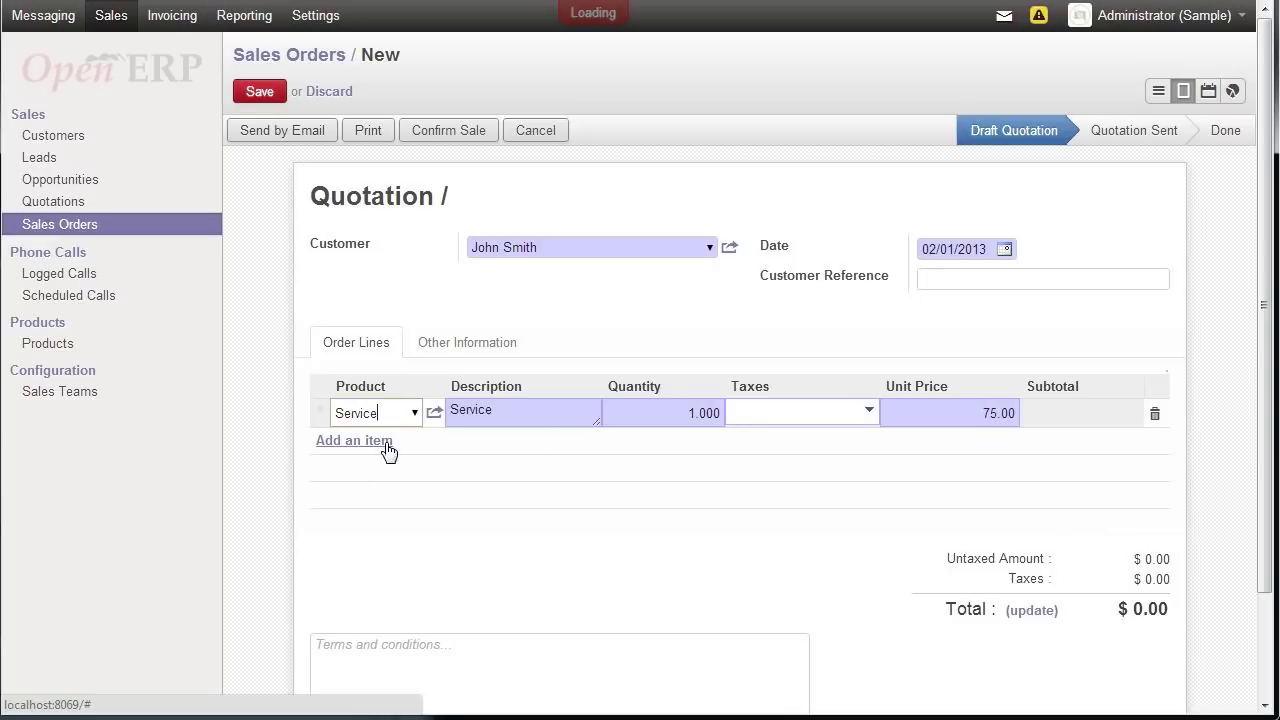
key("Tab")
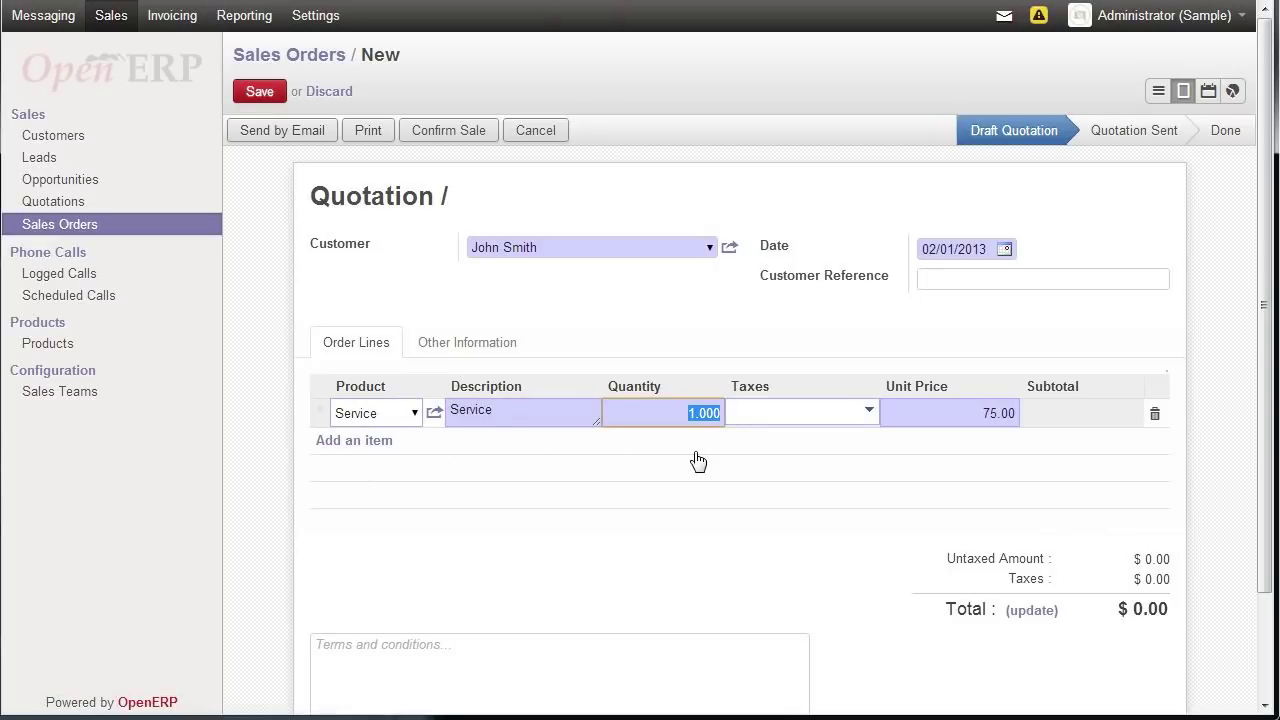
- Remove the ITAX S tax from the line, save, confirm the sale and start invoicing
left_click(870, 415)
left_click(869, 413)
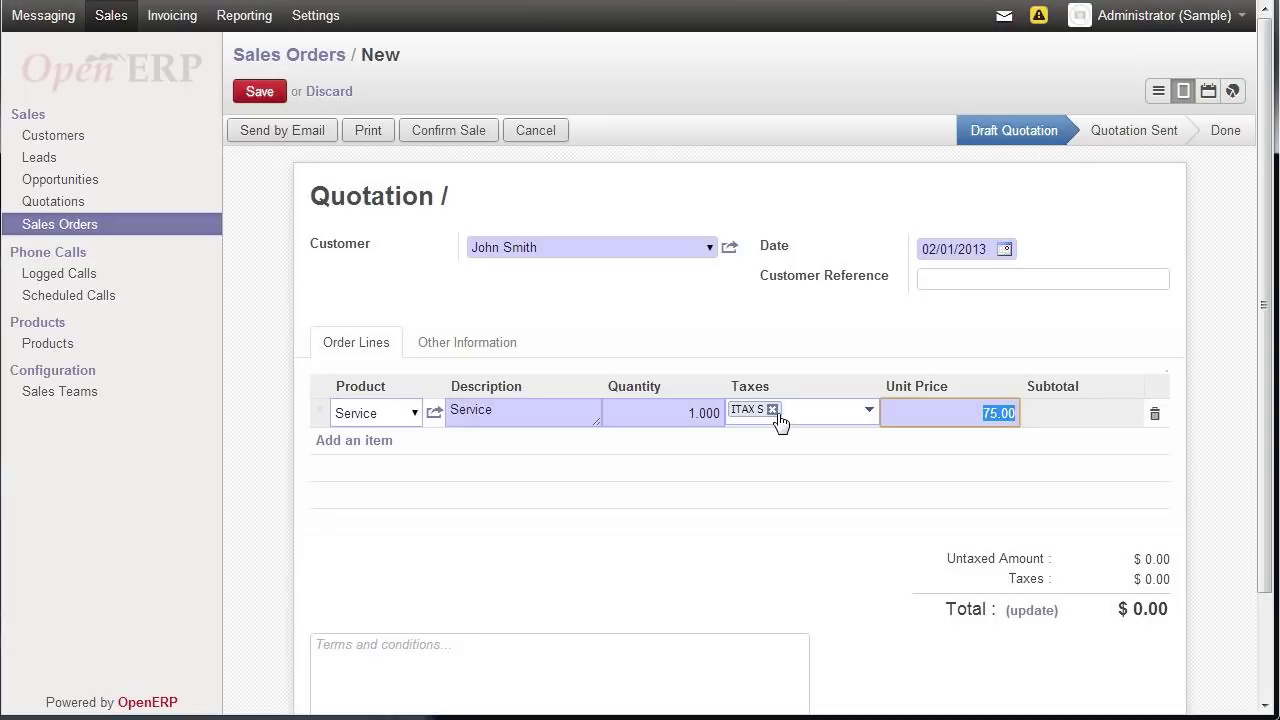
left_click(772, 410)
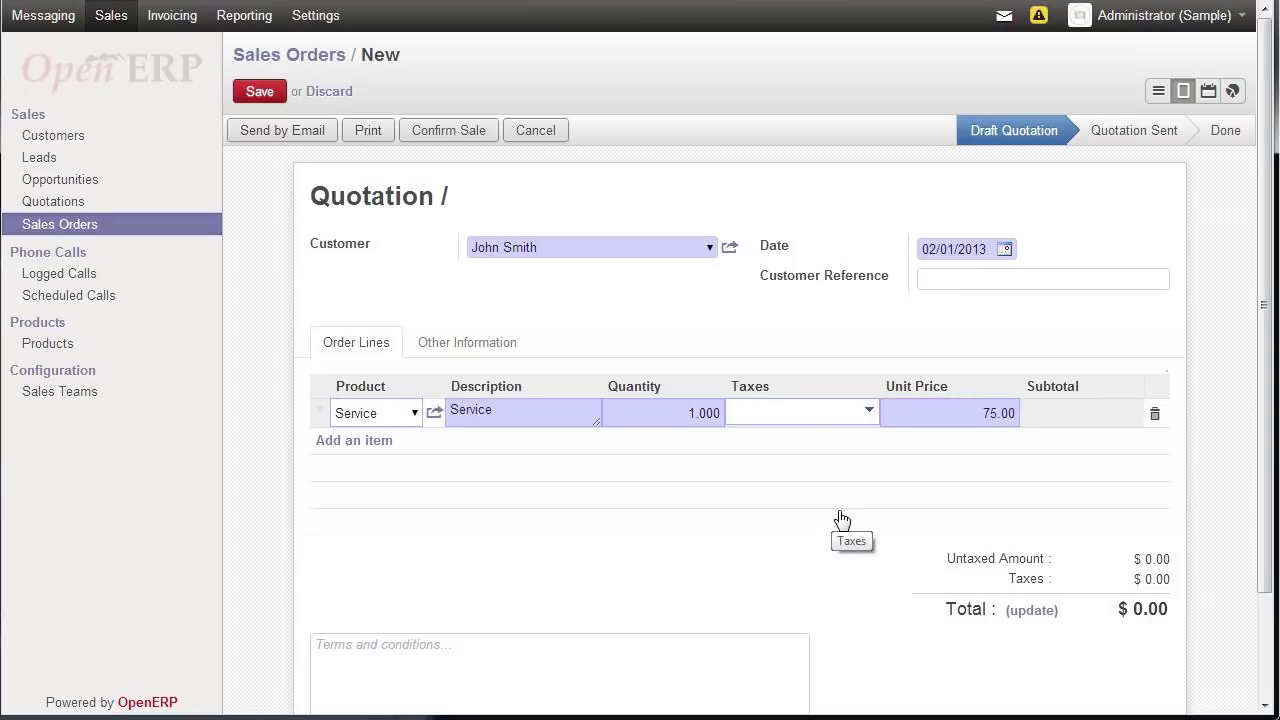
left_click(262, 91)
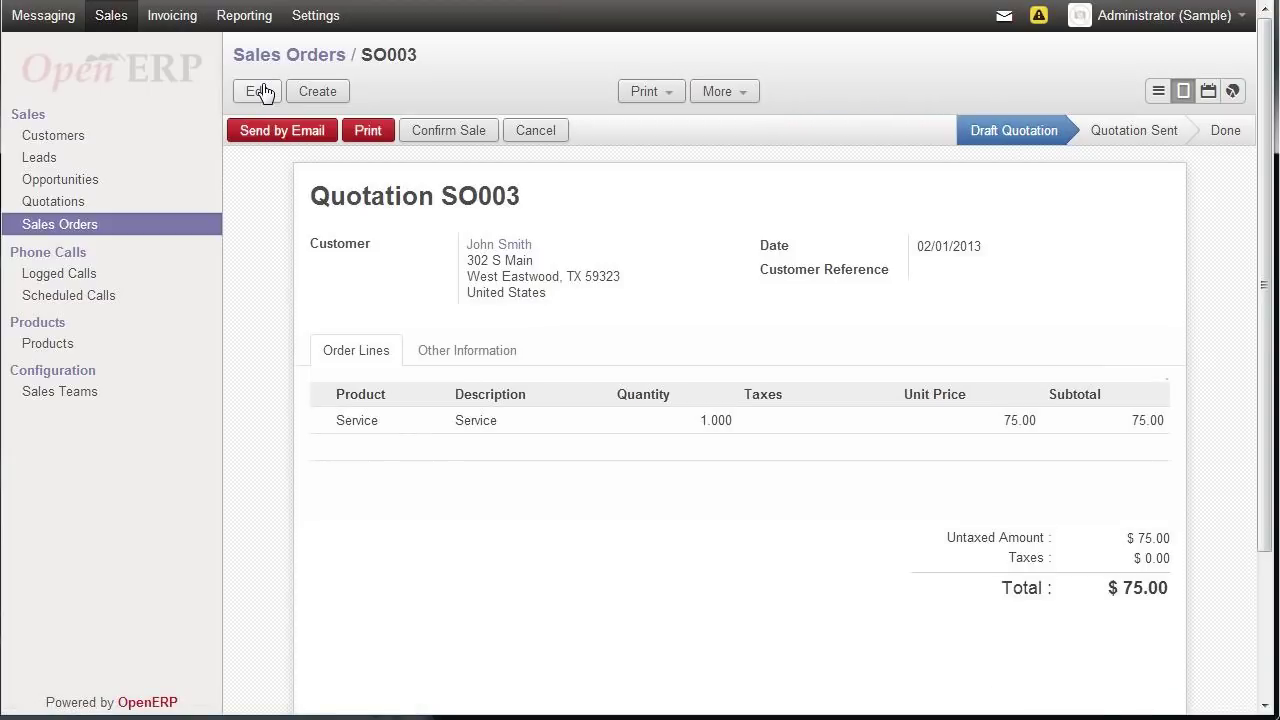
left_click(450, 138)
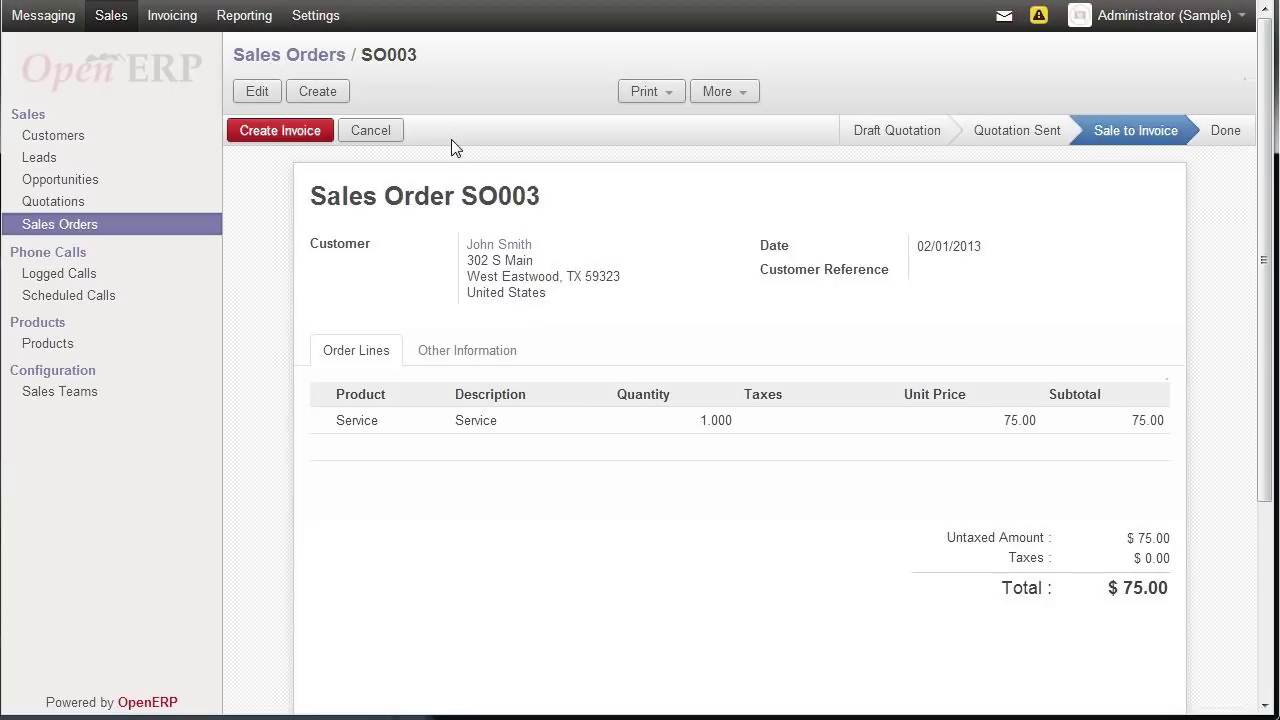
left_click(282, 133)
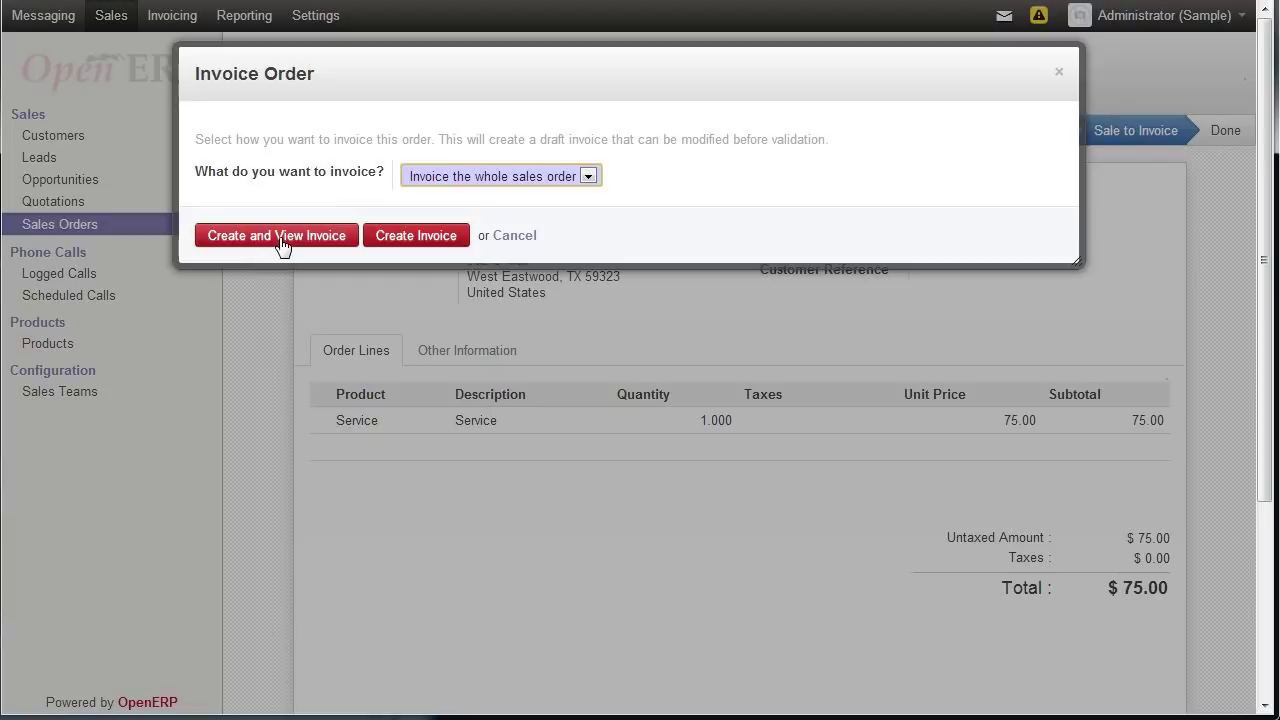
- Create and validate invoice SAJ/2013/0001, then register its $75.00 payment in cash
left_click(338, 240)
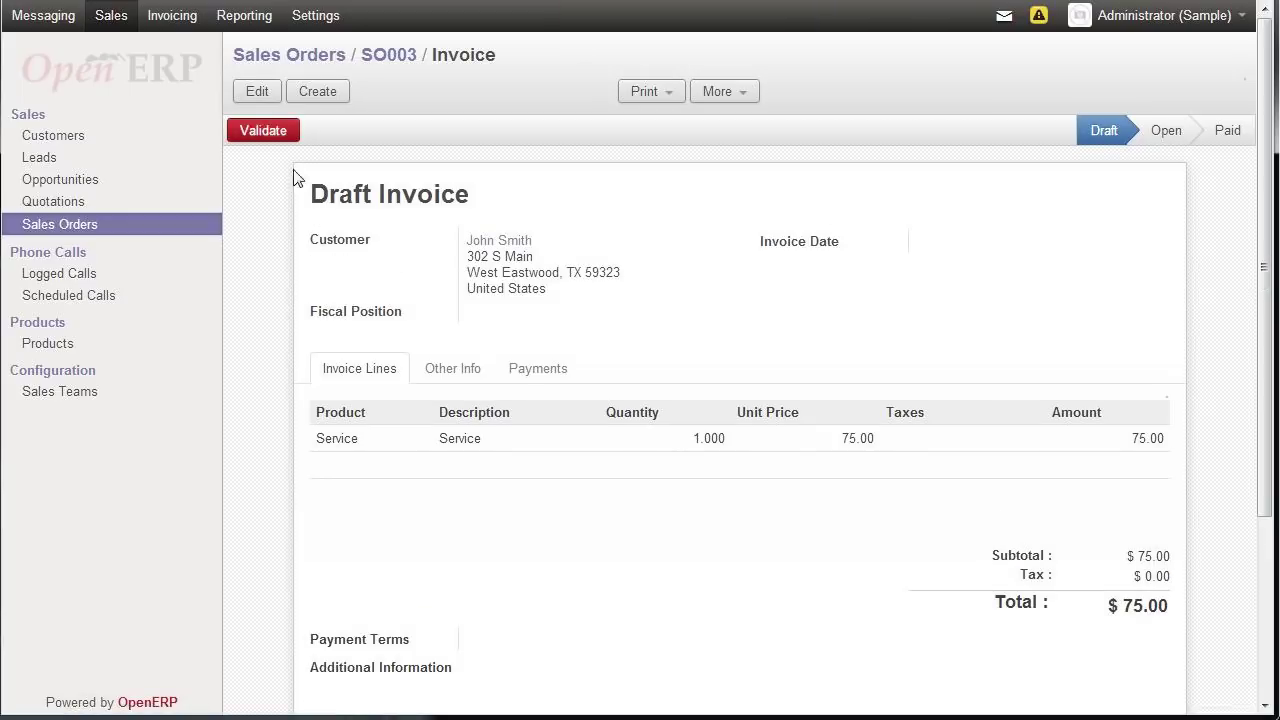
left_click(262, 130)
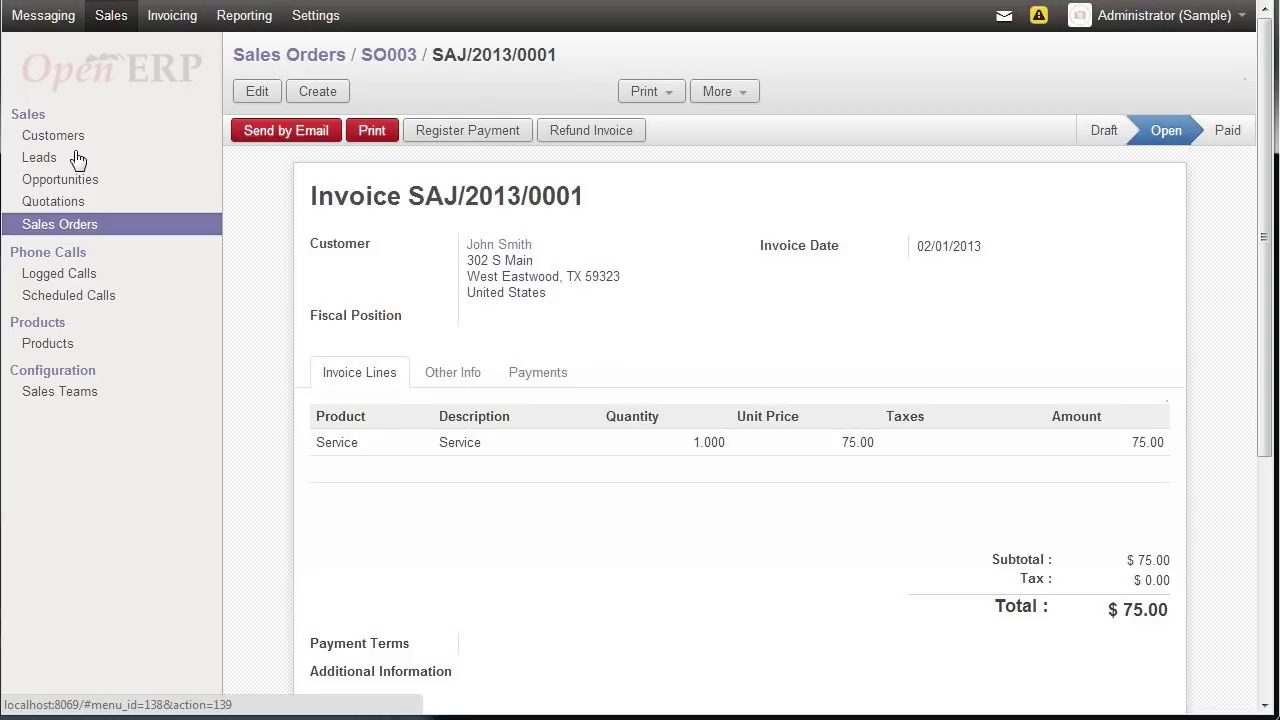
left_click(499, 137)
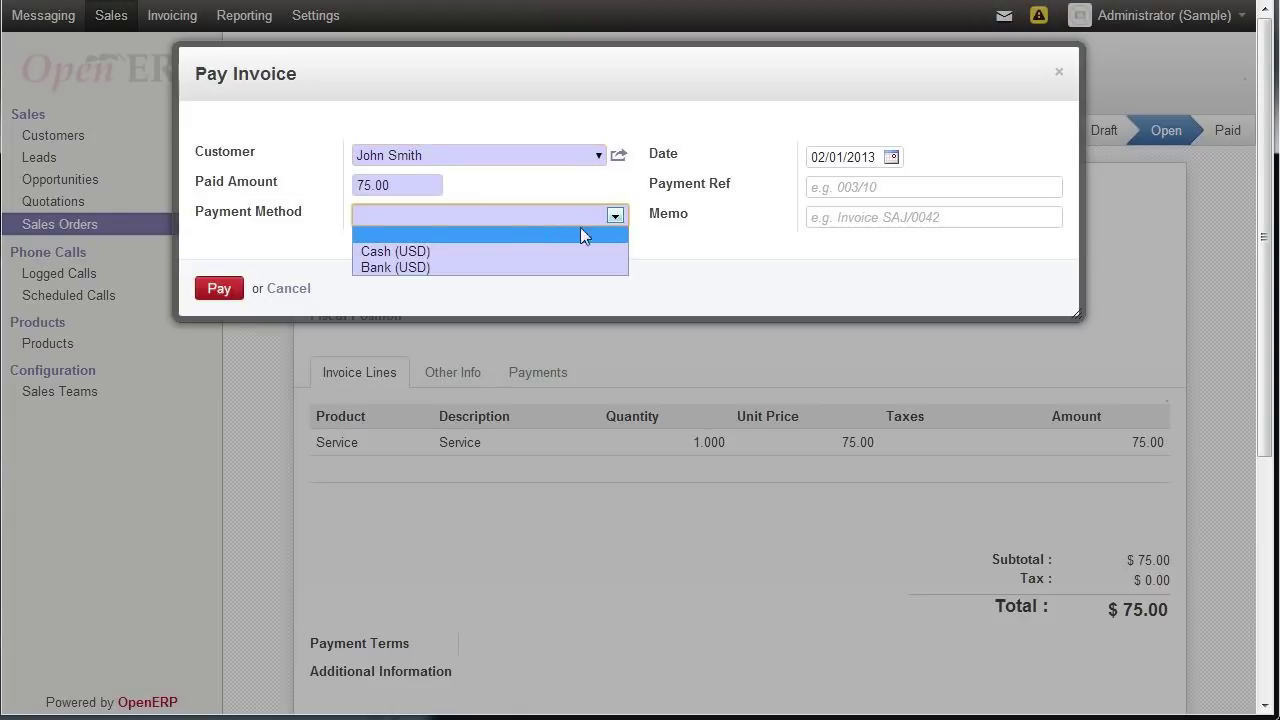
left_click(477, 251)
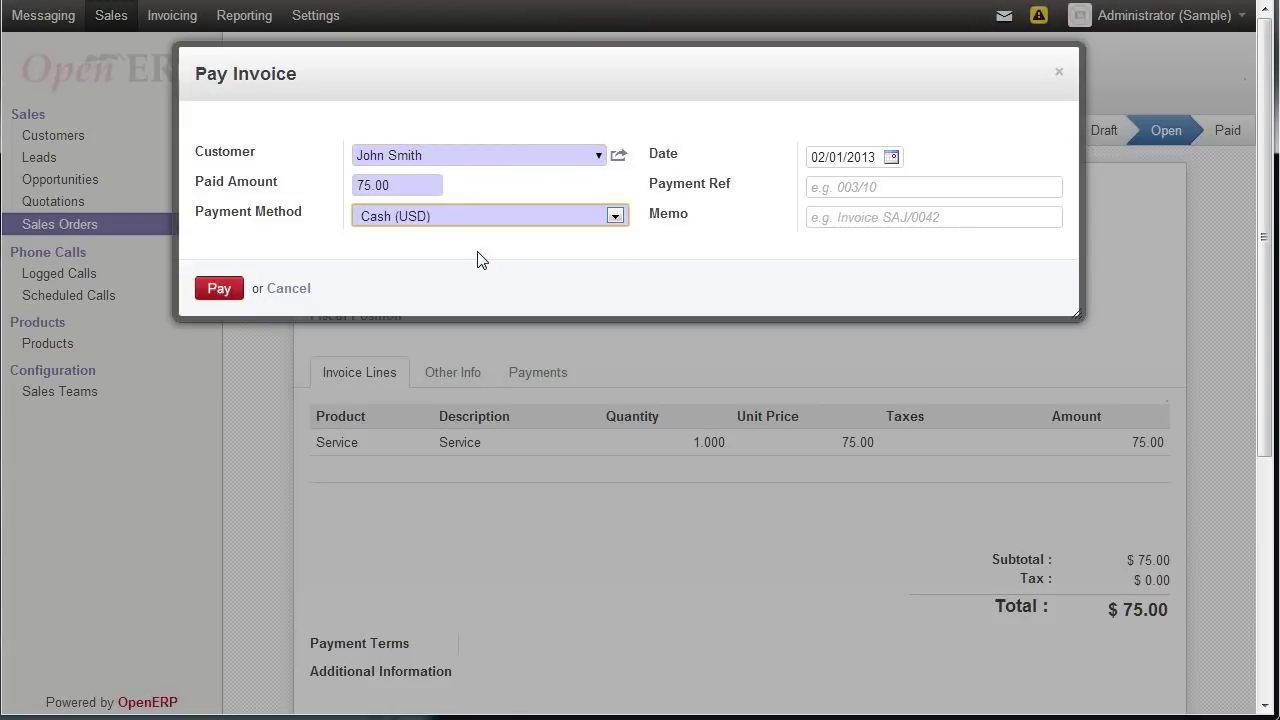
left_click(219, 292)
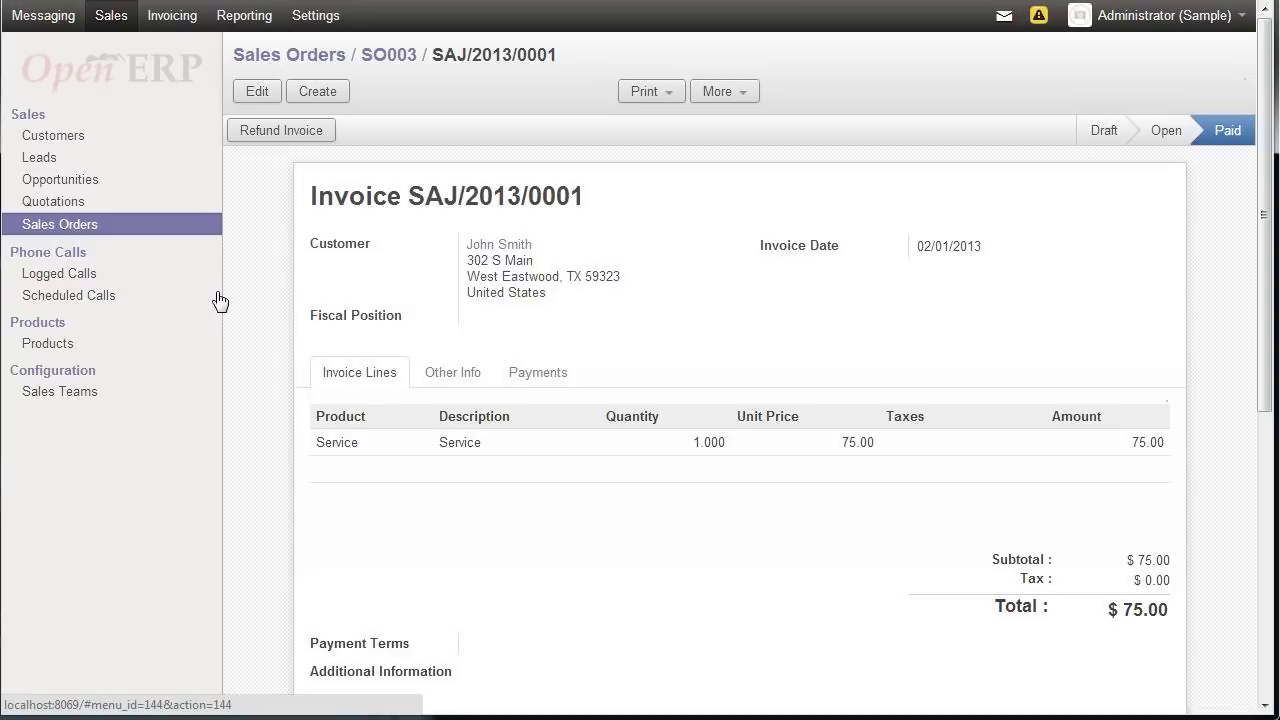
- Open Customer Invoices under Invoicing to see the SO003 invoice marked Paid
left_click(173, 22)
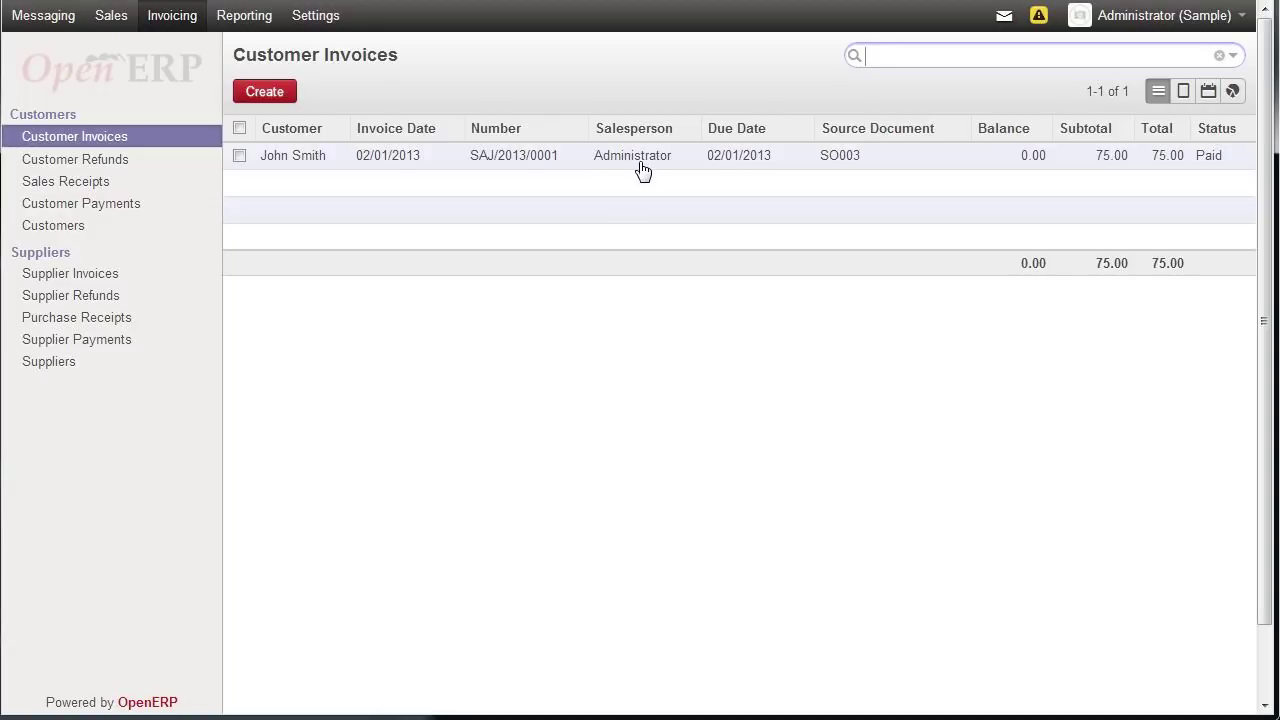
mouse_move(1221, 173)
- Activate developer mode from About OpenERP in the Administrator menu
left_click(112, 18)
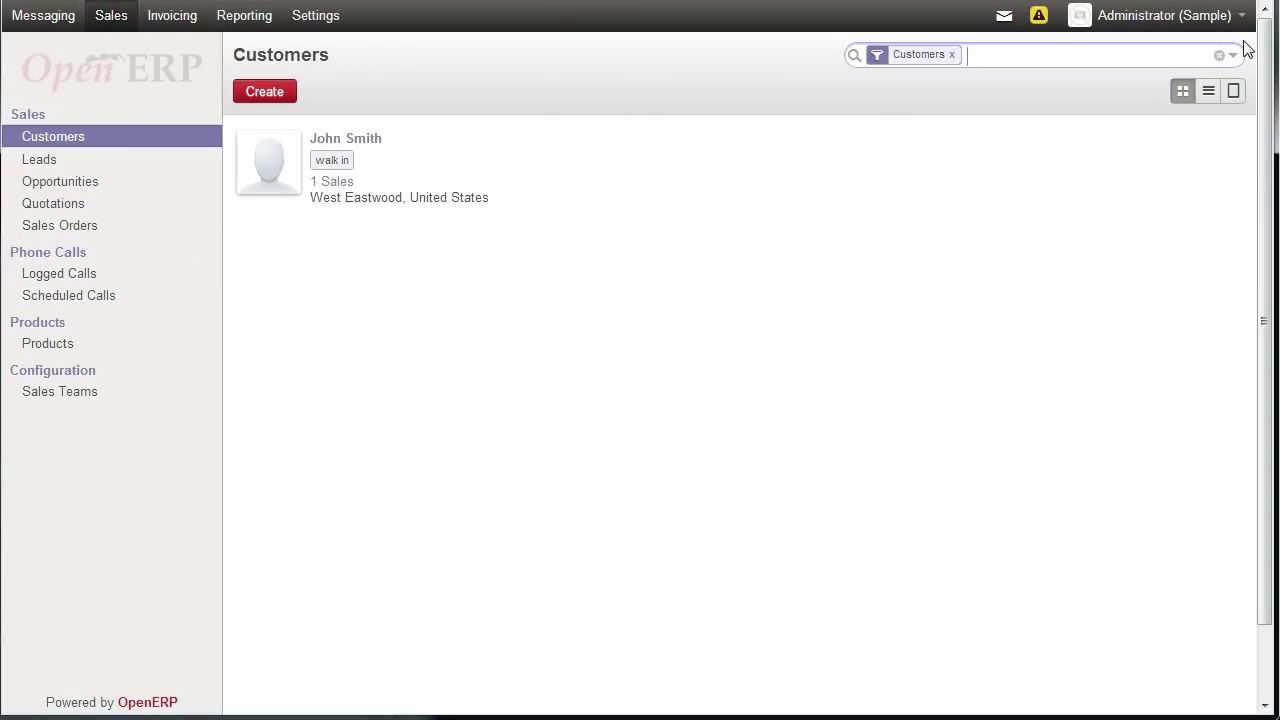
left_click(274, 176)
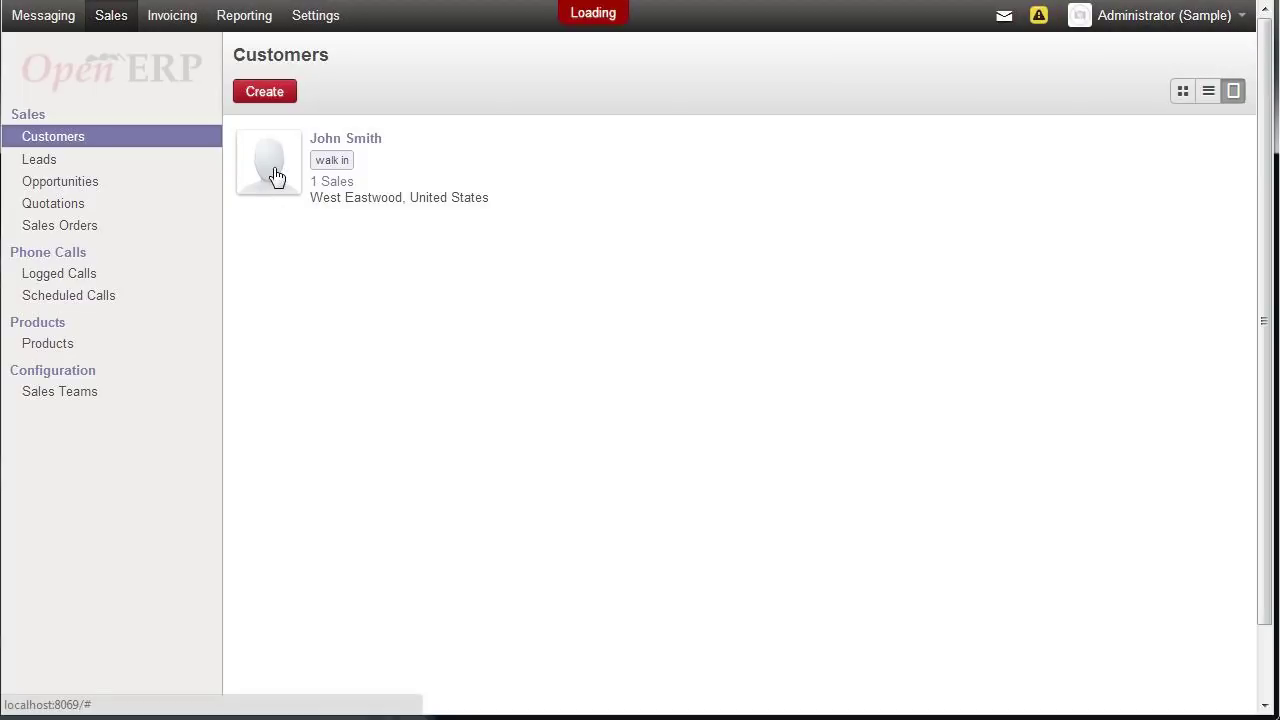
left_click(1244, 22)
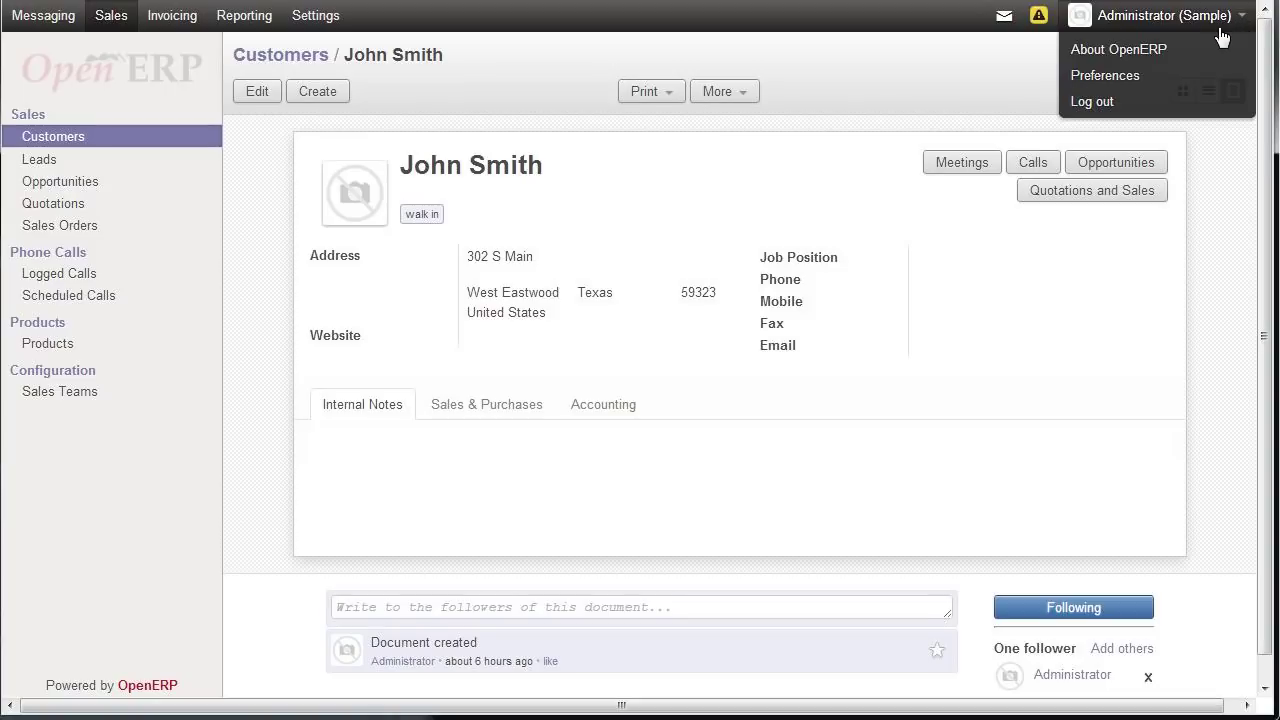
left_click(1121, 50)
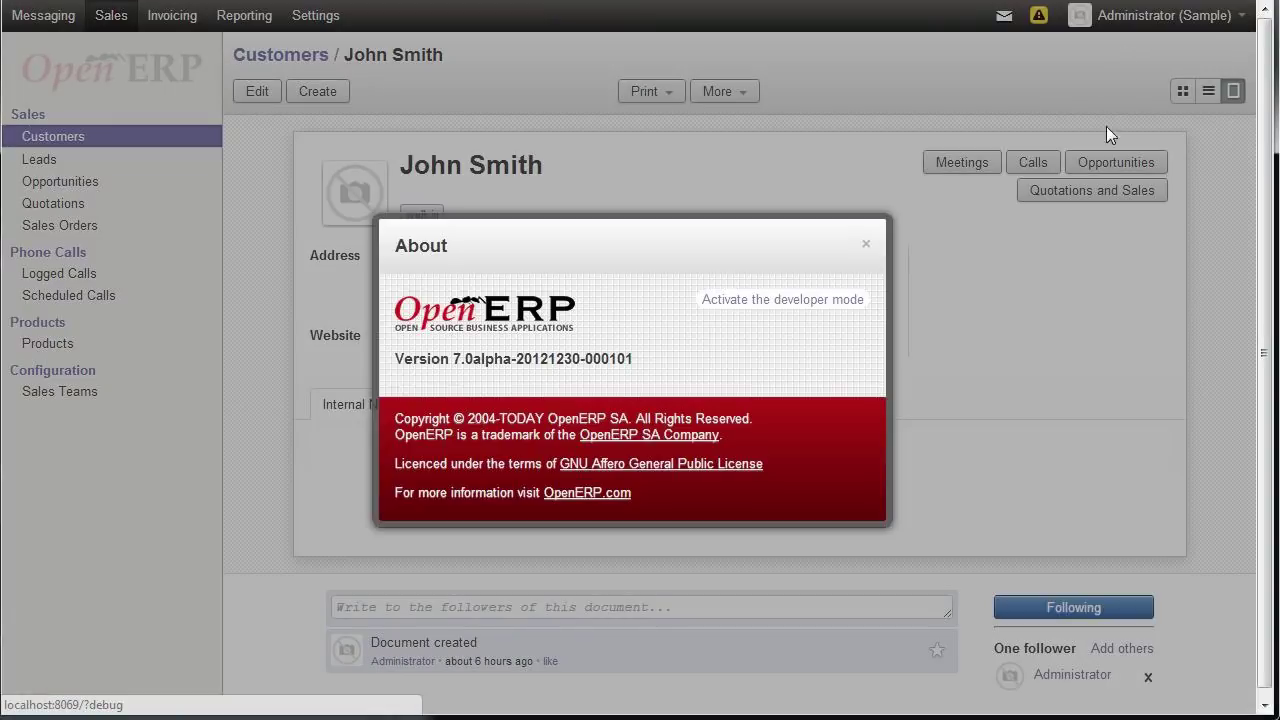
left_click(812, 303)
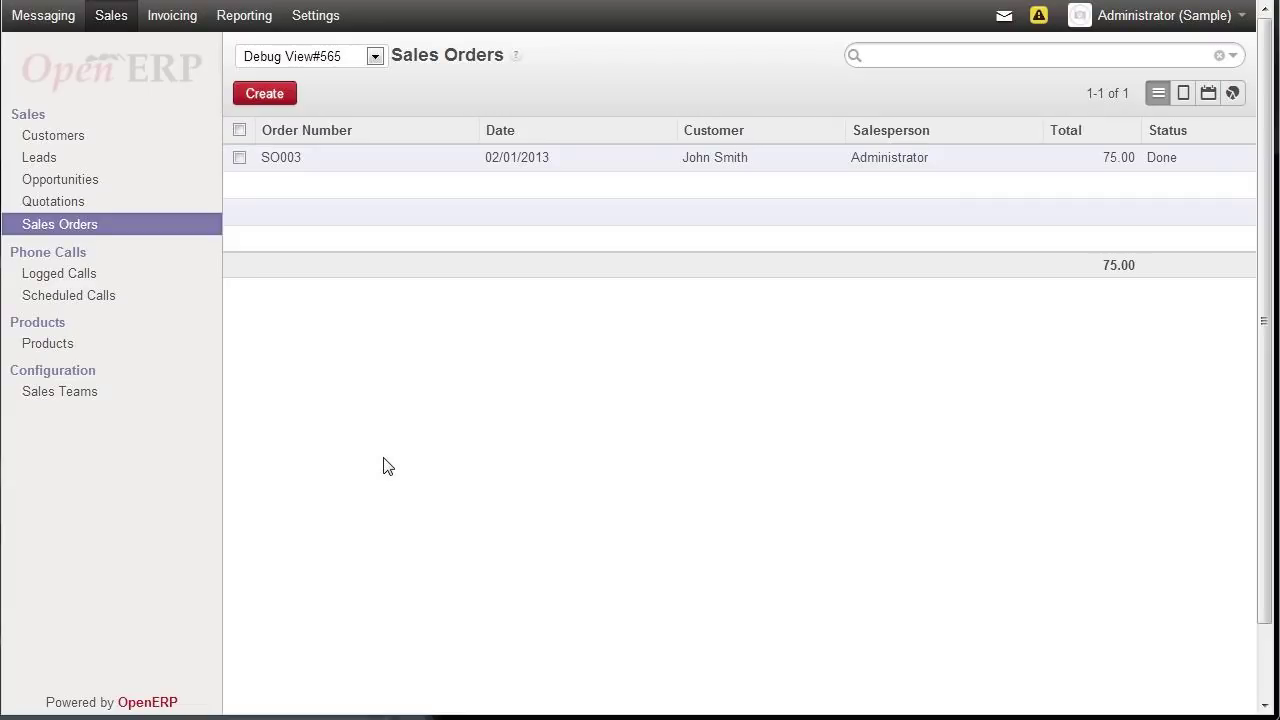
- Open sales order SO003 and bring up its sale.order.basic workflow through Edit Workflow
left_click(513, 158)
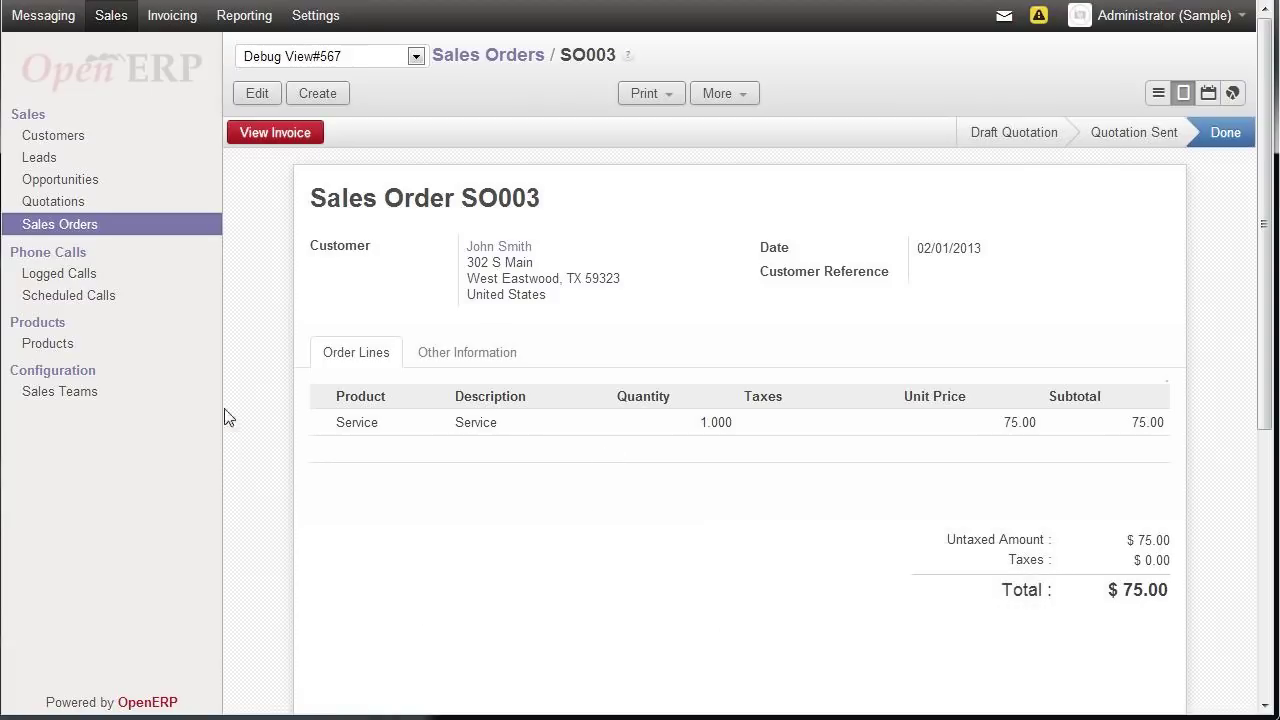
left_click(416, 56)
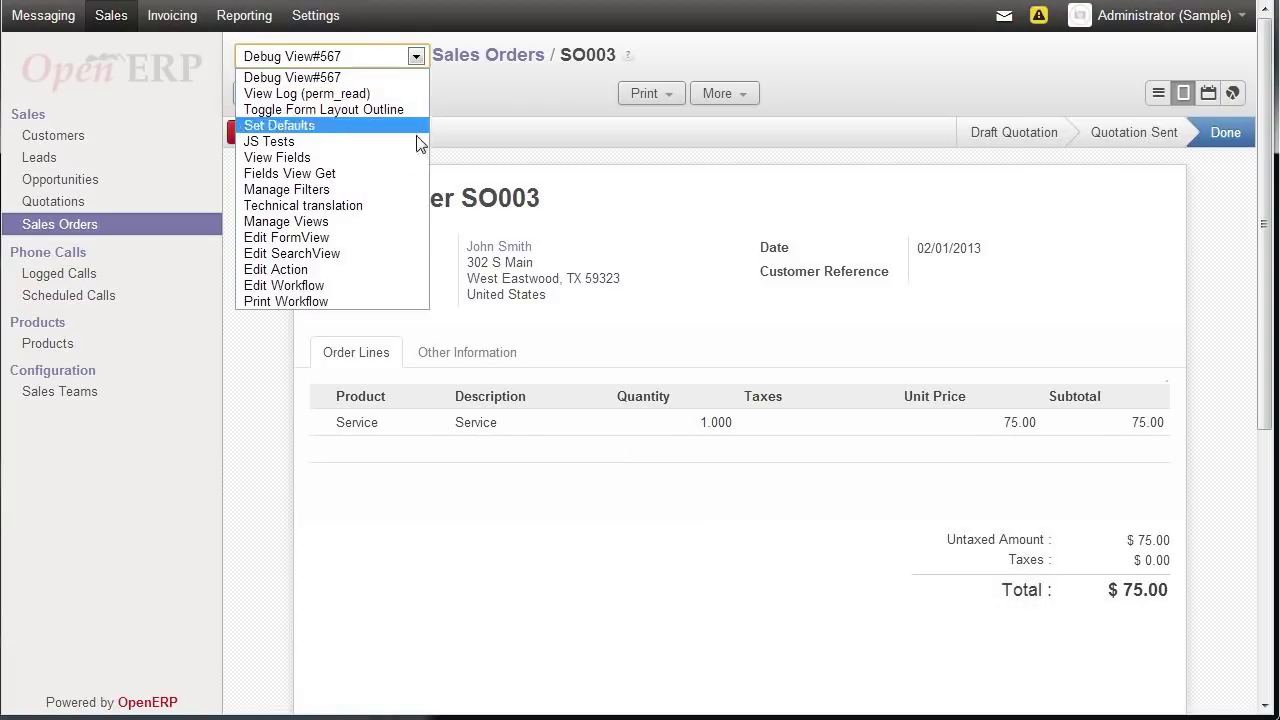
left_click(326, 284)
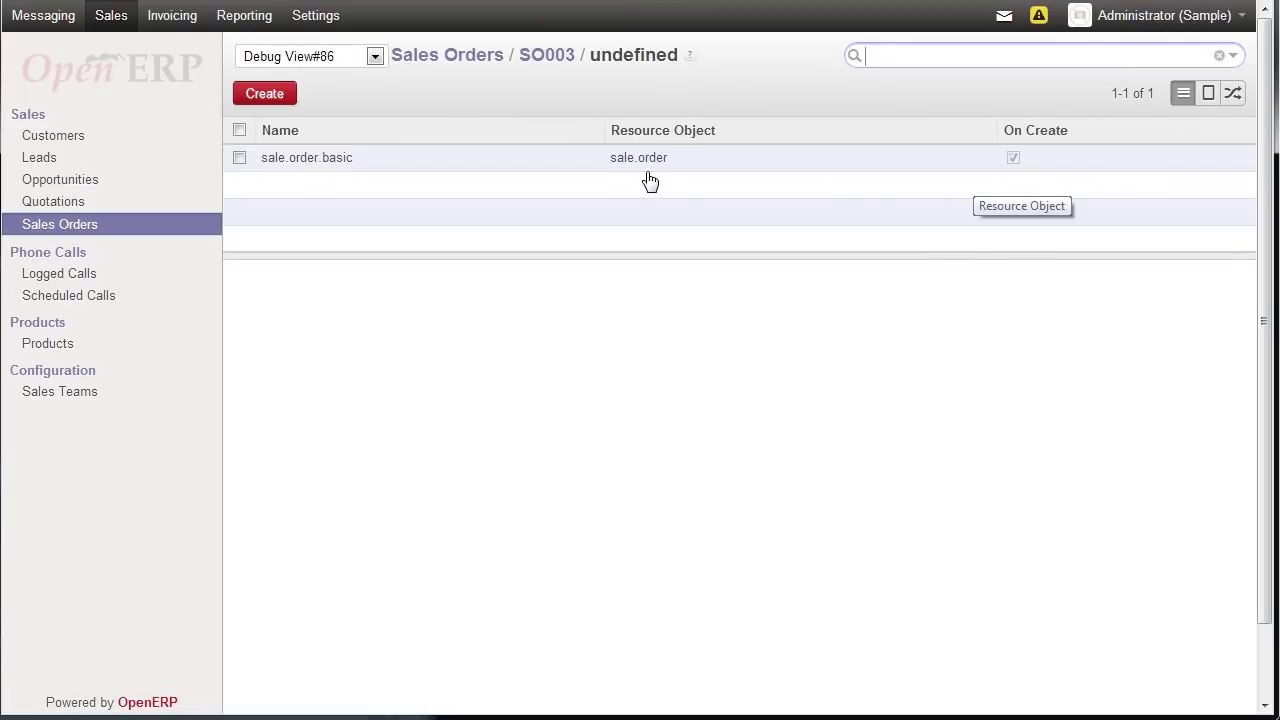
left_click(646, 162)
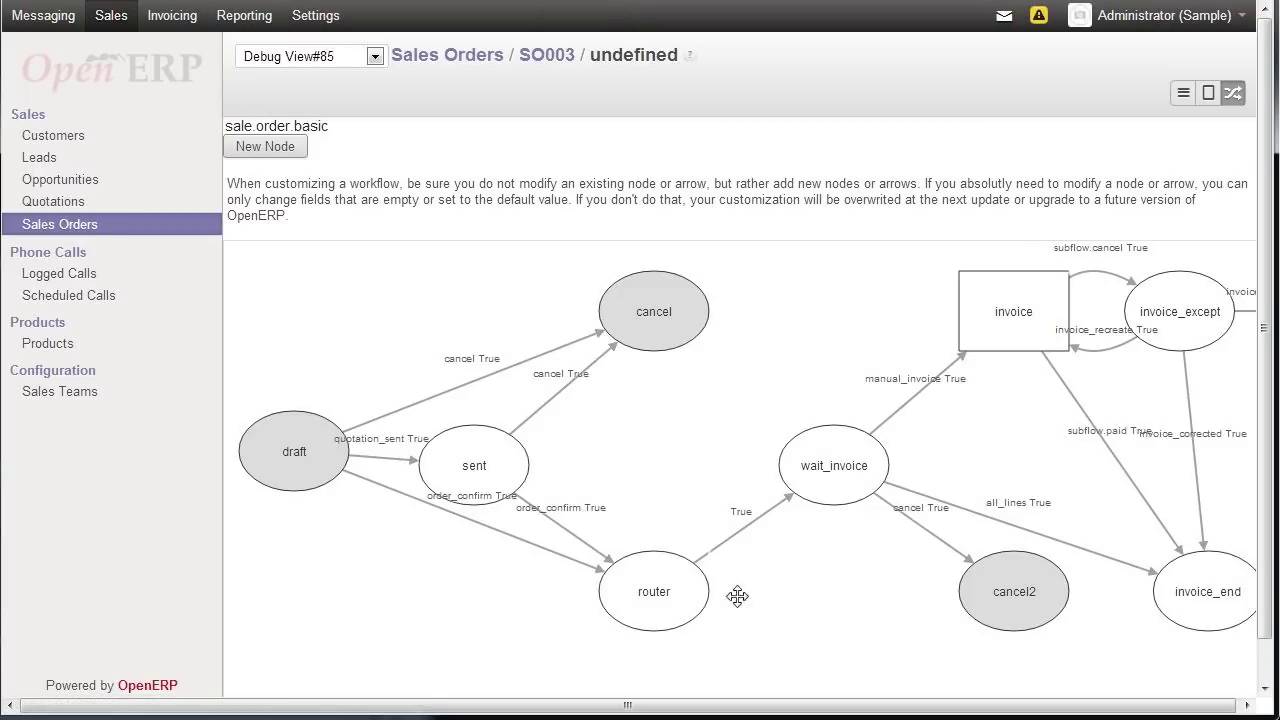
- Drag the sent node up and right between draft, cancel and router, then select draft
left_click_drag(503, 480, 667, 460)
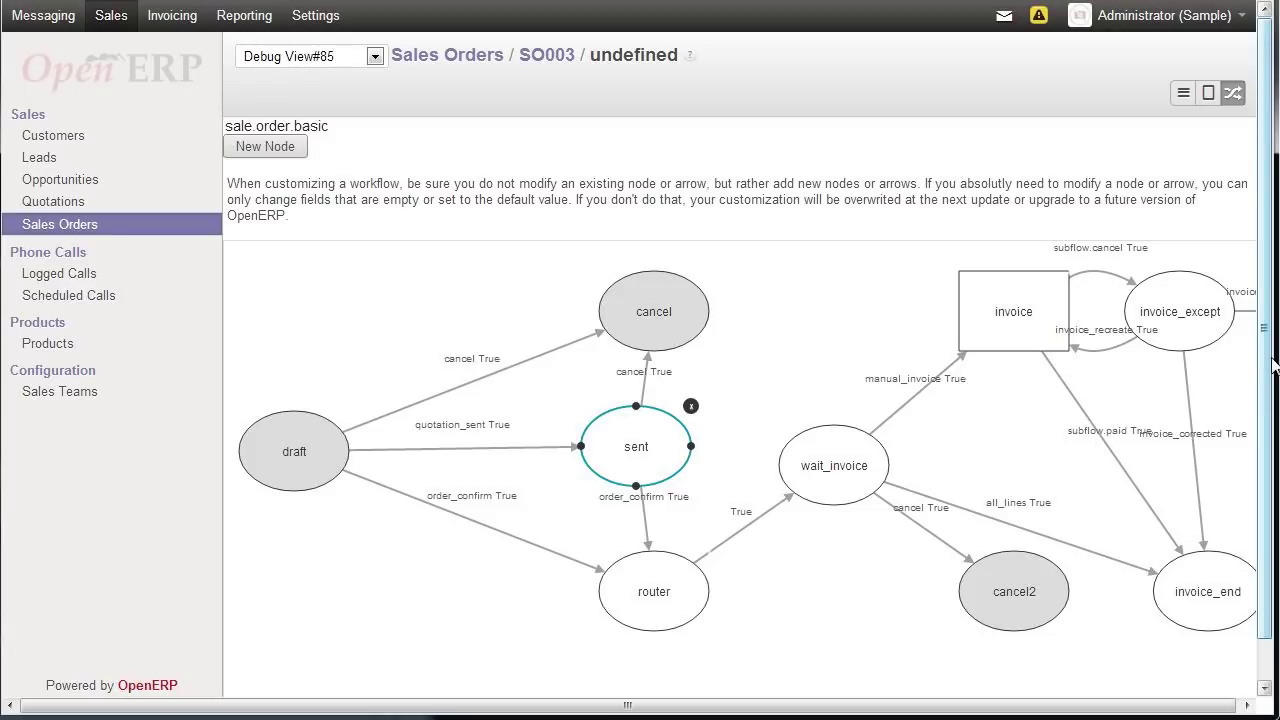
left_click_drag(1273, 366, 1263, 392)
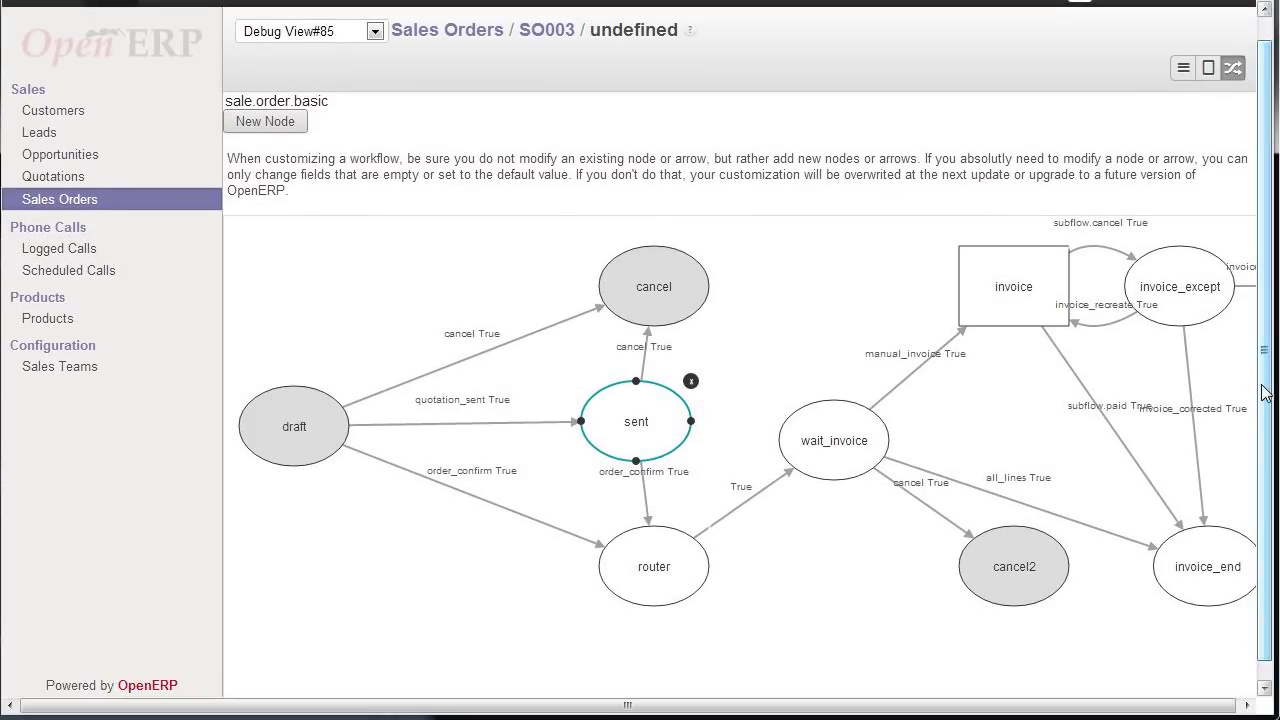
left_click_drag(632, 426, 673, 409)
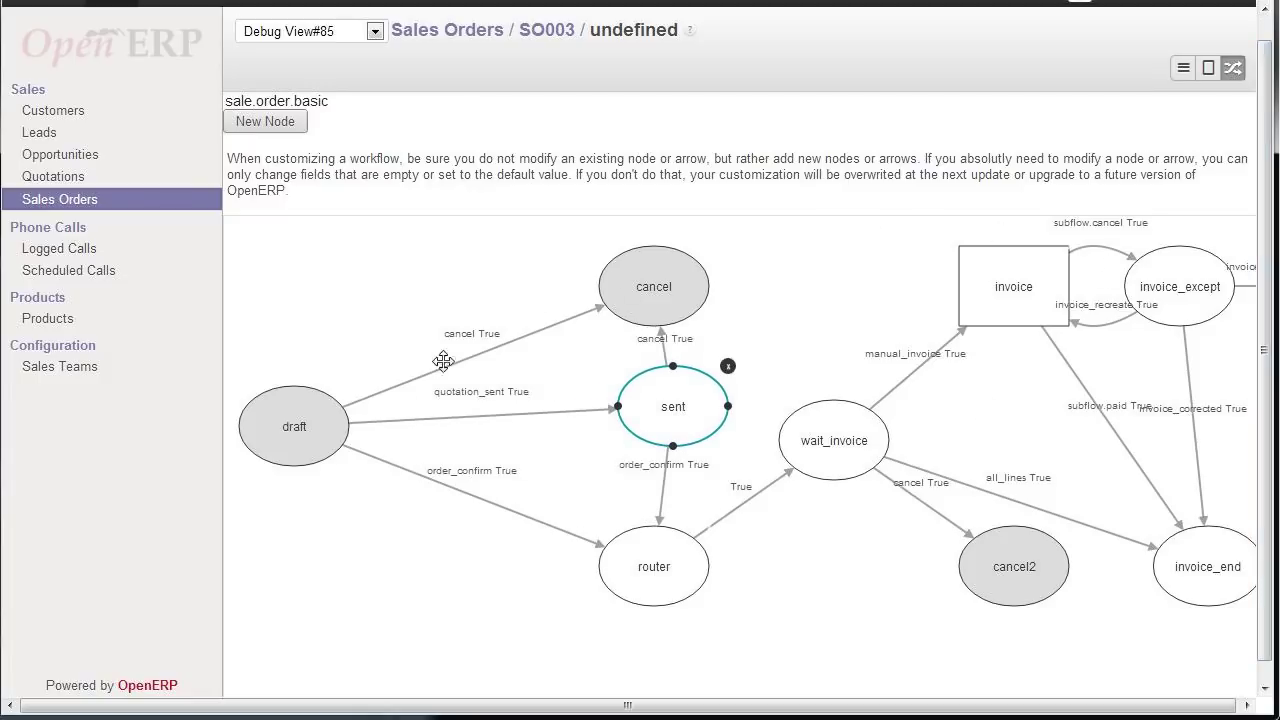
left_click(325, 424)
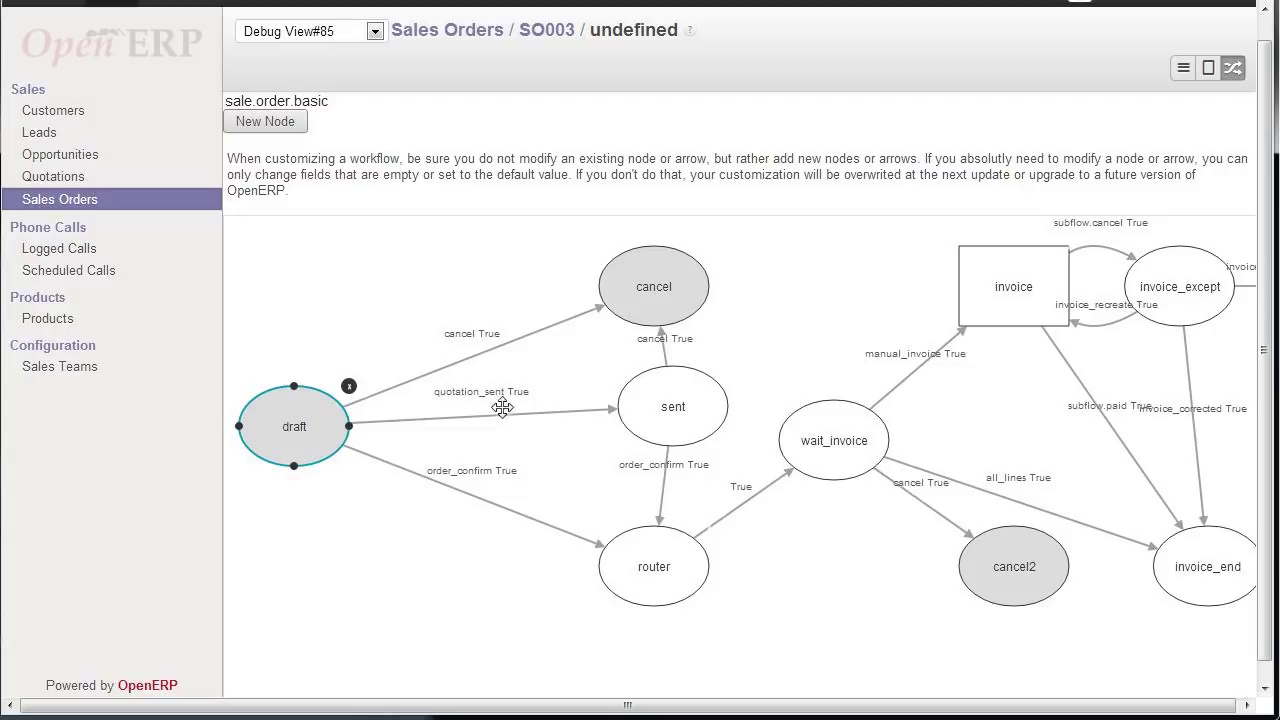
- Return to the Sales Orders list and open SO003
left_click(89, 209)
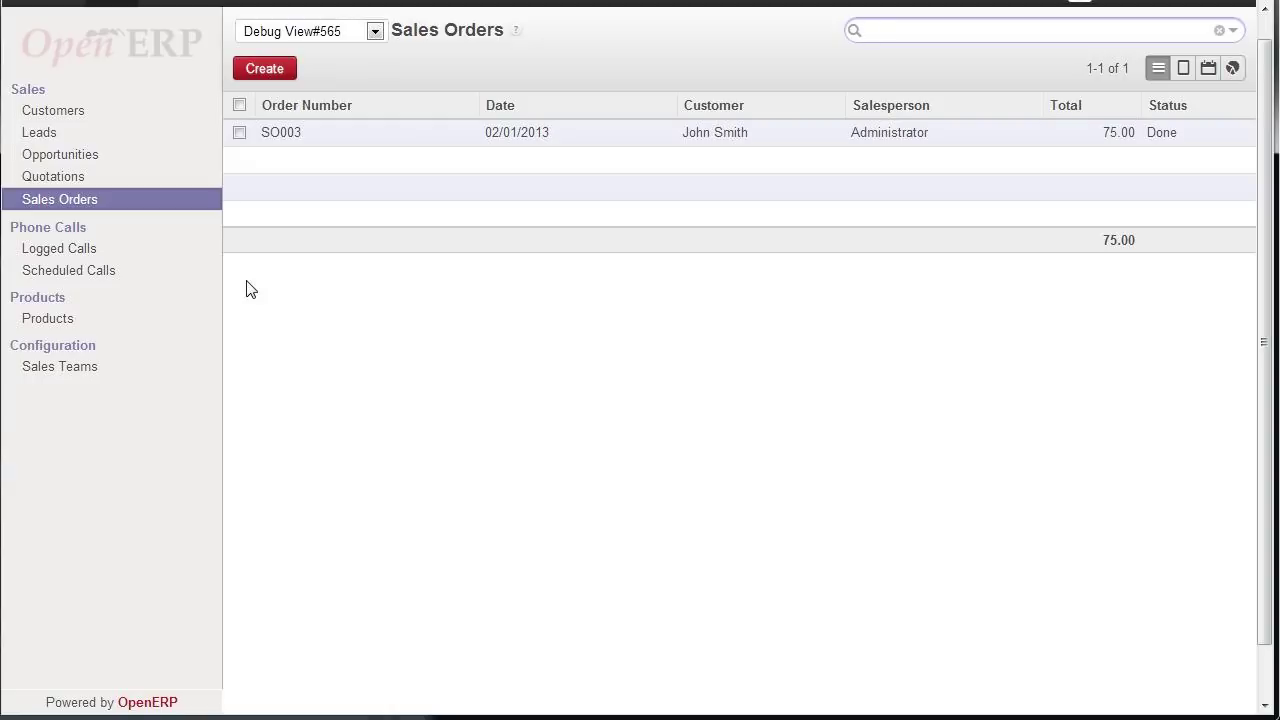
left_click(518, 140)
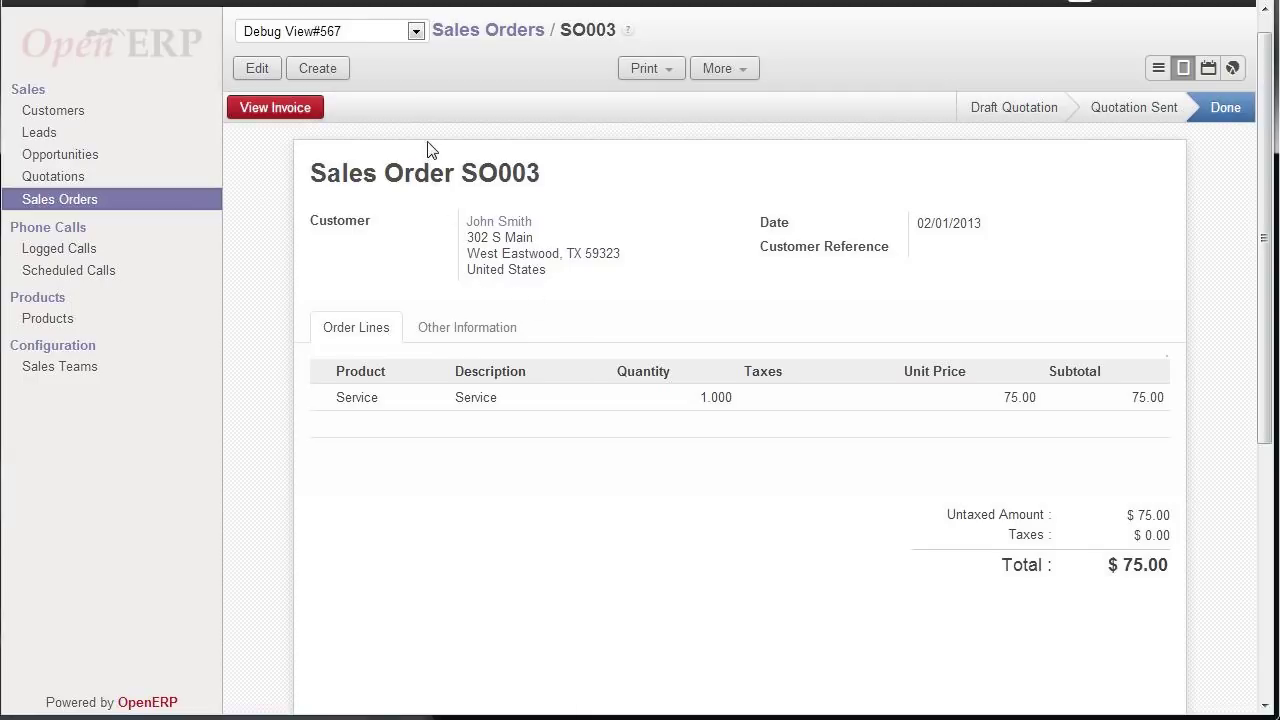
- Edit the sale.order form view 567 from Manage Views, scrolling to the shop_id field
left_click(416, 33)
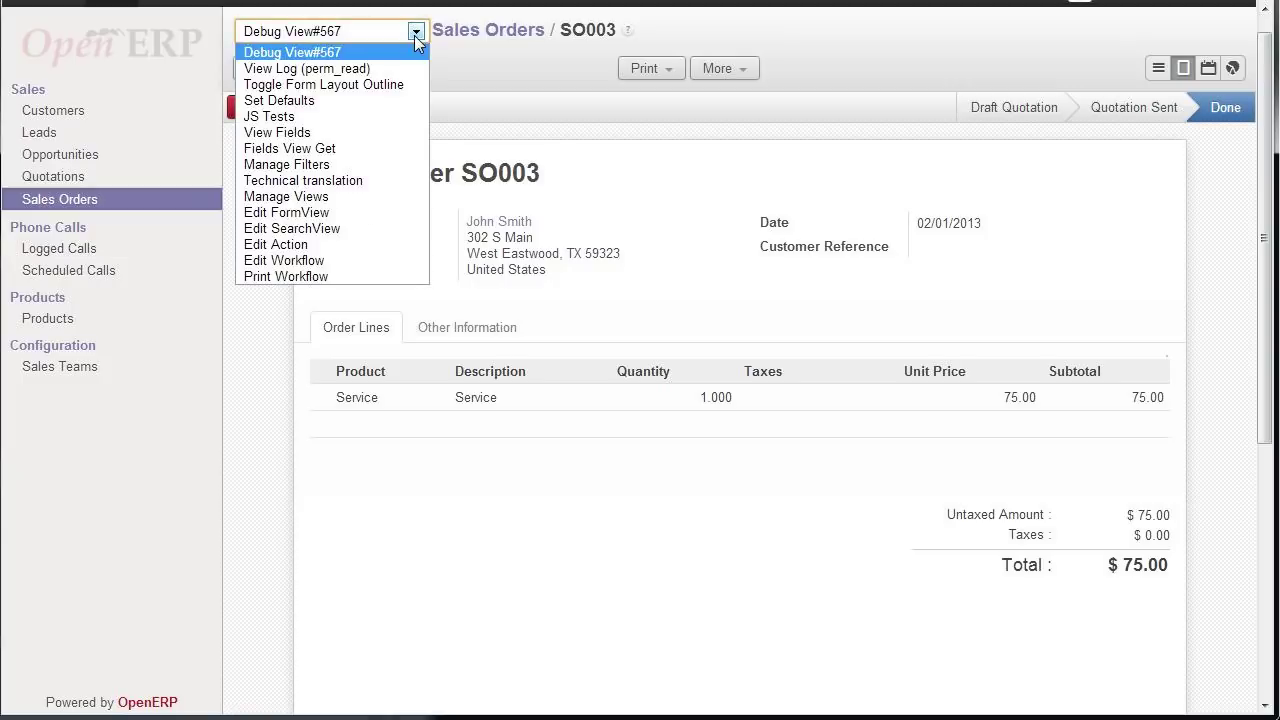
left_click(305, 198)
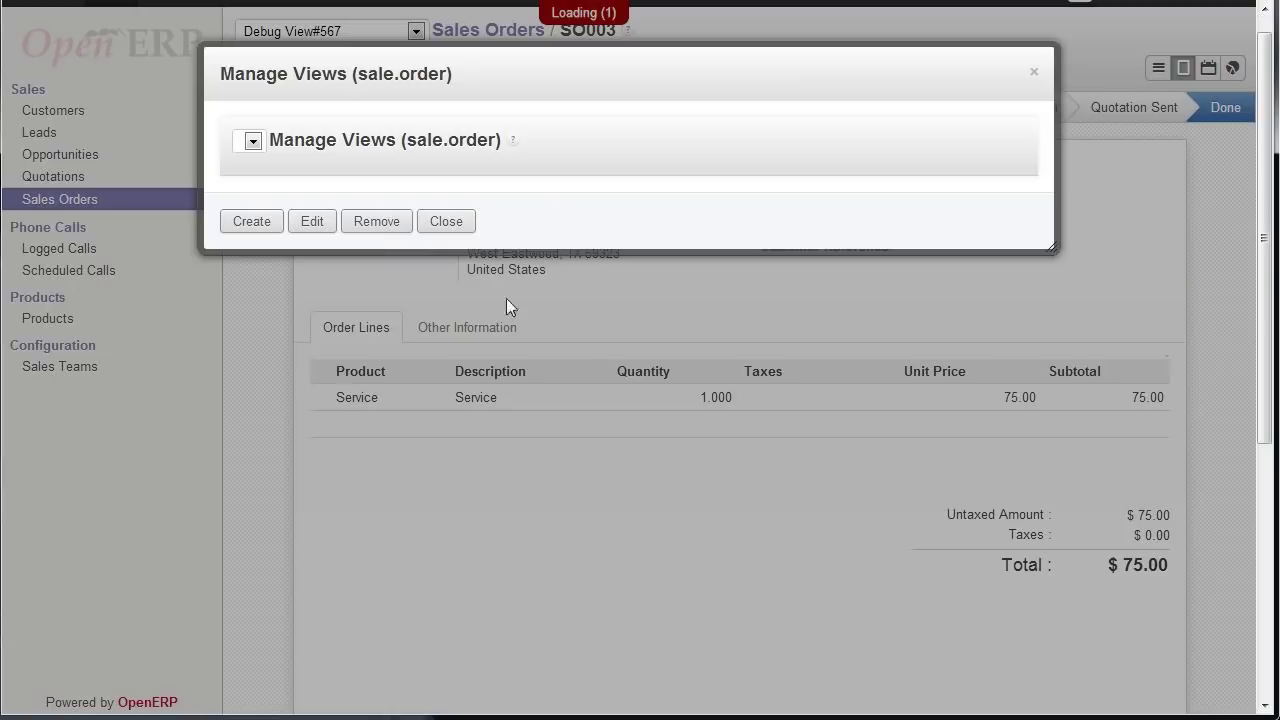
left_click(312, 527)
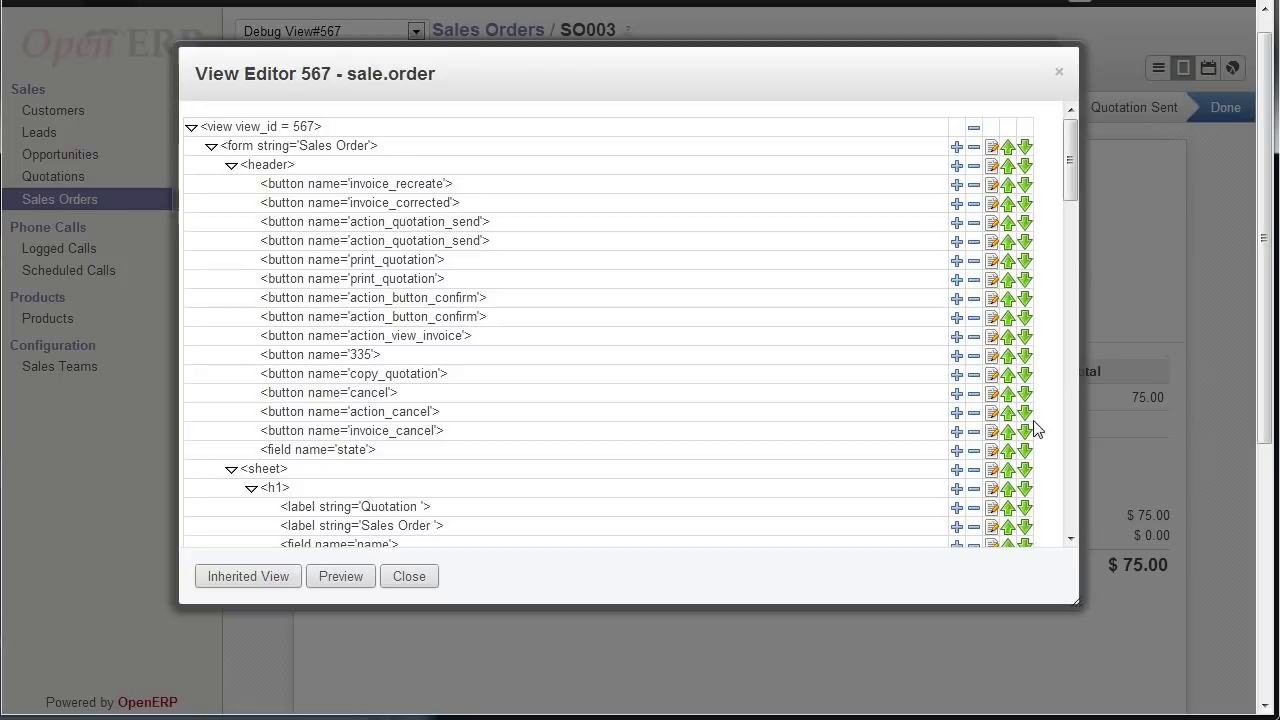
left_click_drag(1070, 178, 1074, 259)
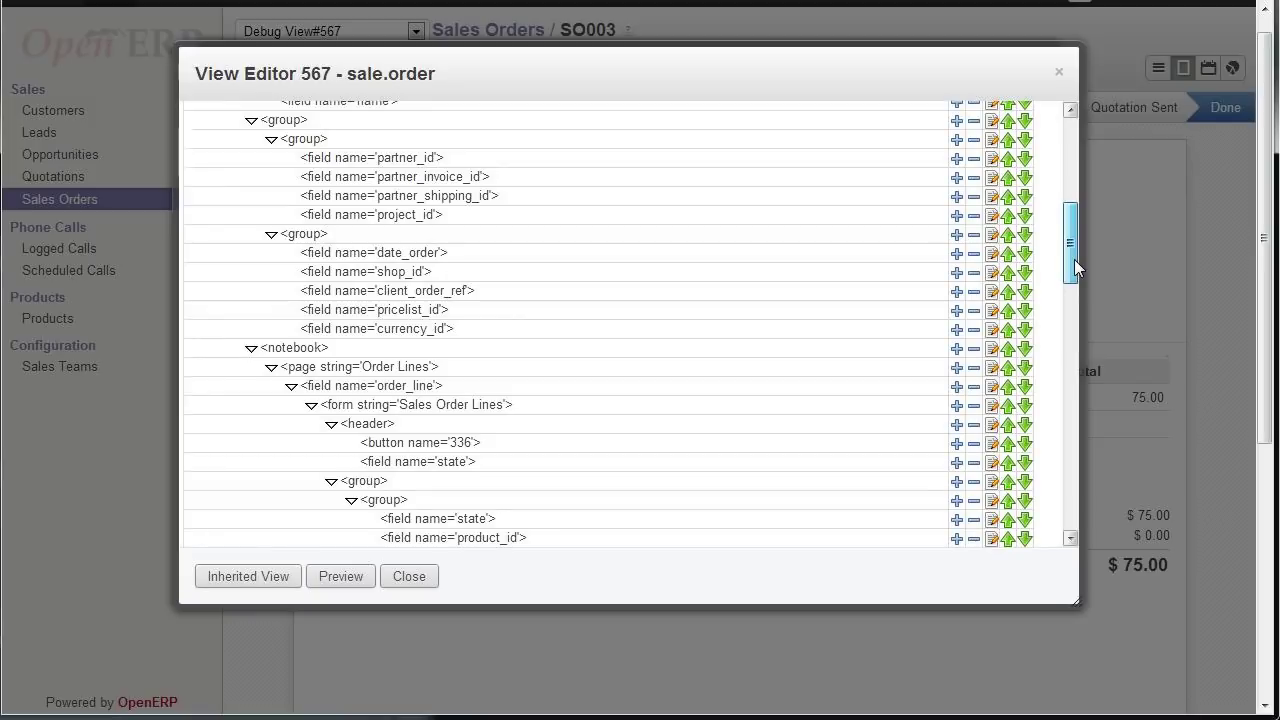
mouse_move(889, 77)
left_mouse_down()
mouse_move(927, 407)
mouse_move(886, 109)
mouse_move(895, 93)
left_mouse_up()
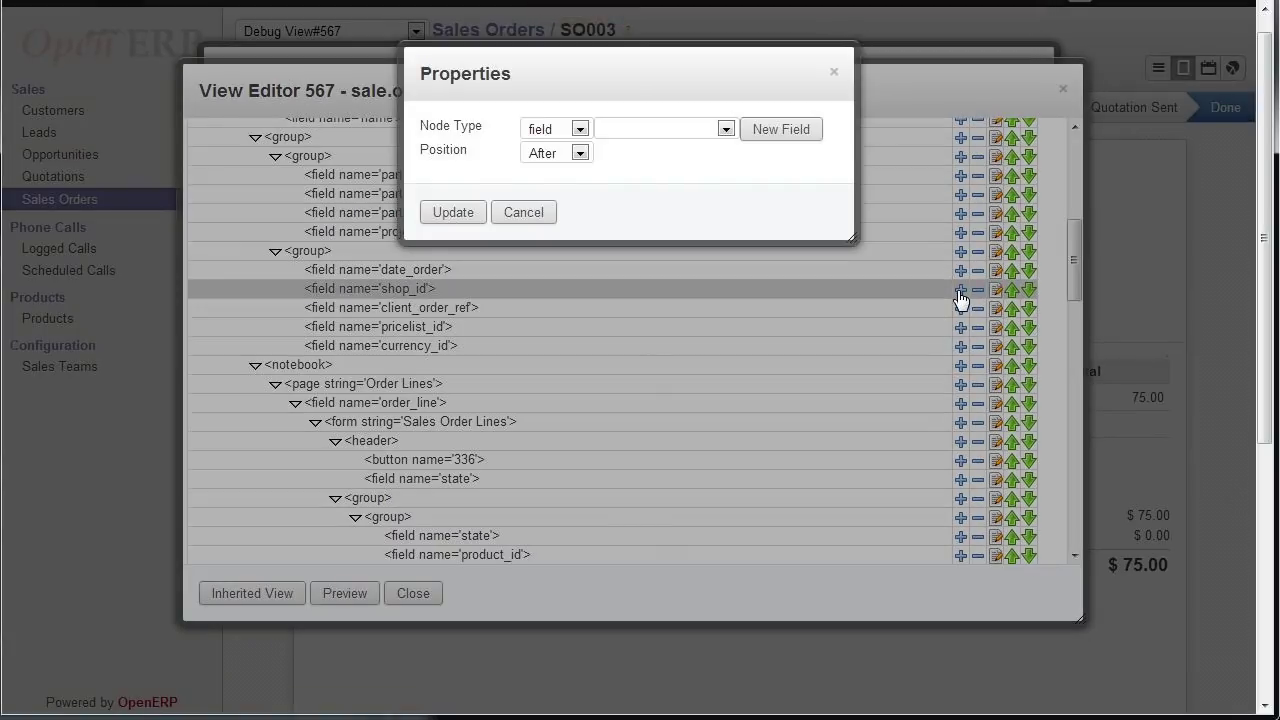
- Create a char custom field x_policynumber labelled 'Policy Number'
left_click(673, 131)
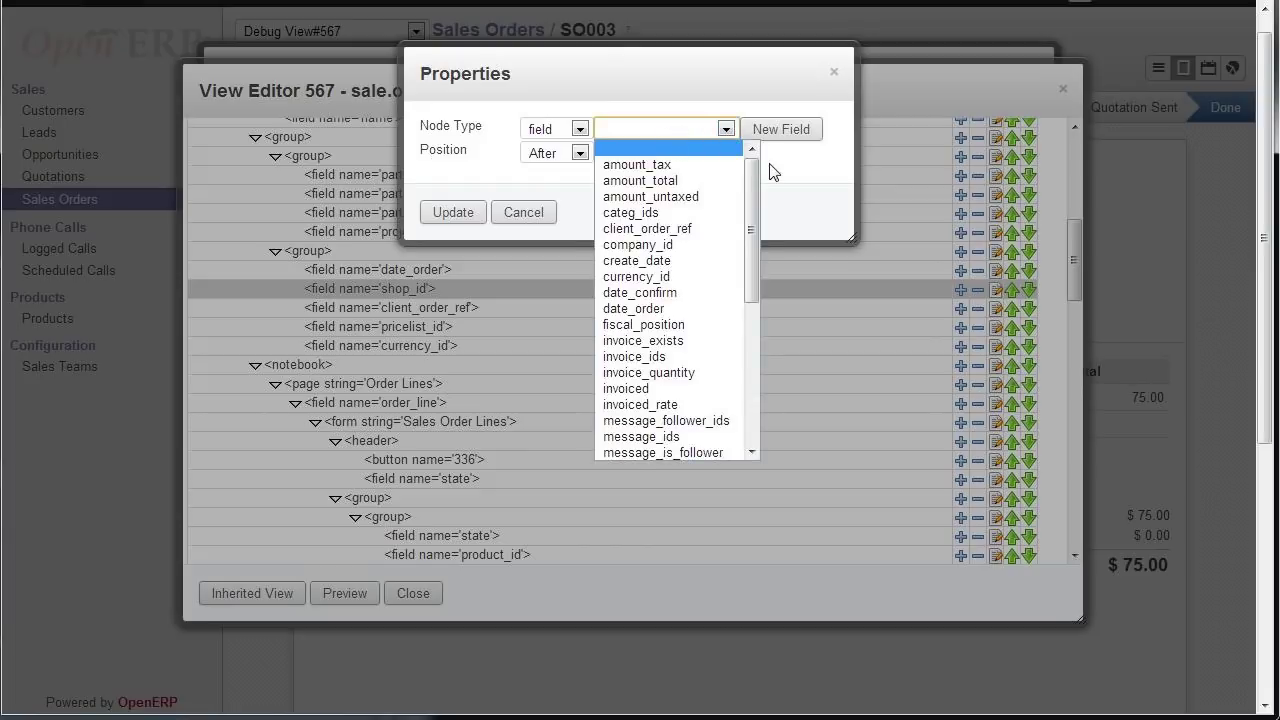
left_click(766, 129)
left_click(766, 129)
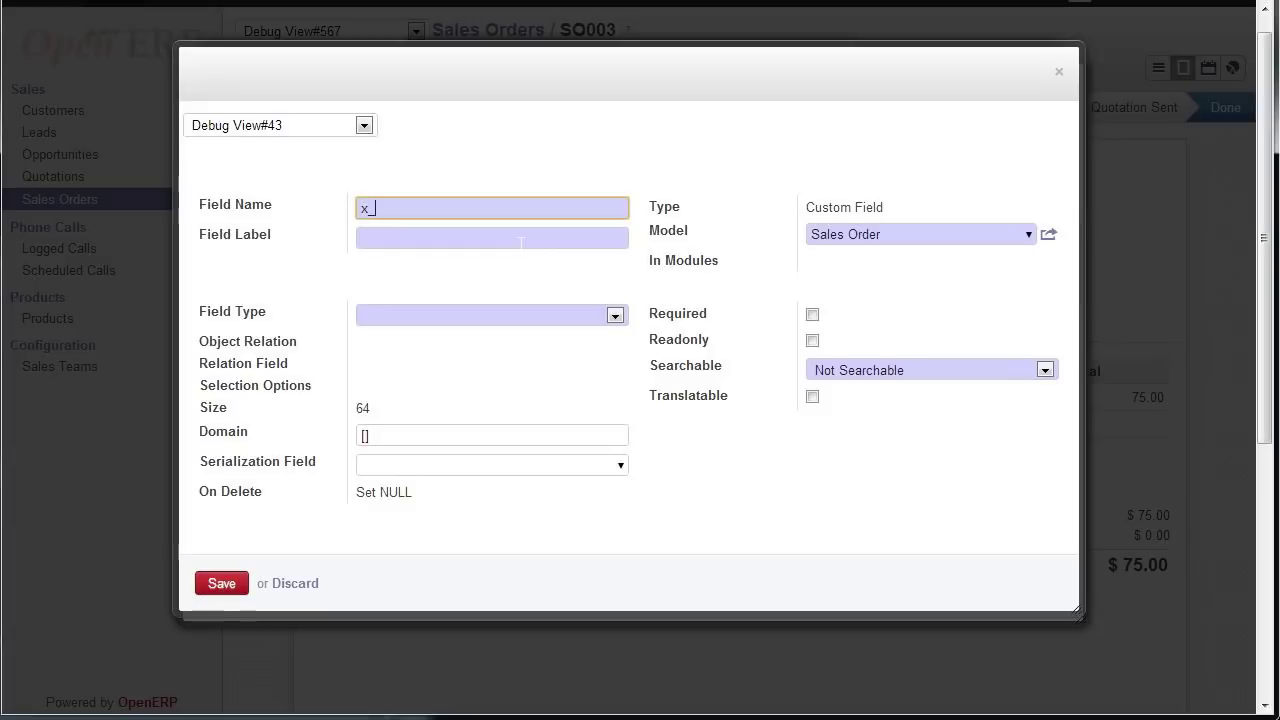
type("policynumber")
left_click(617, 315)
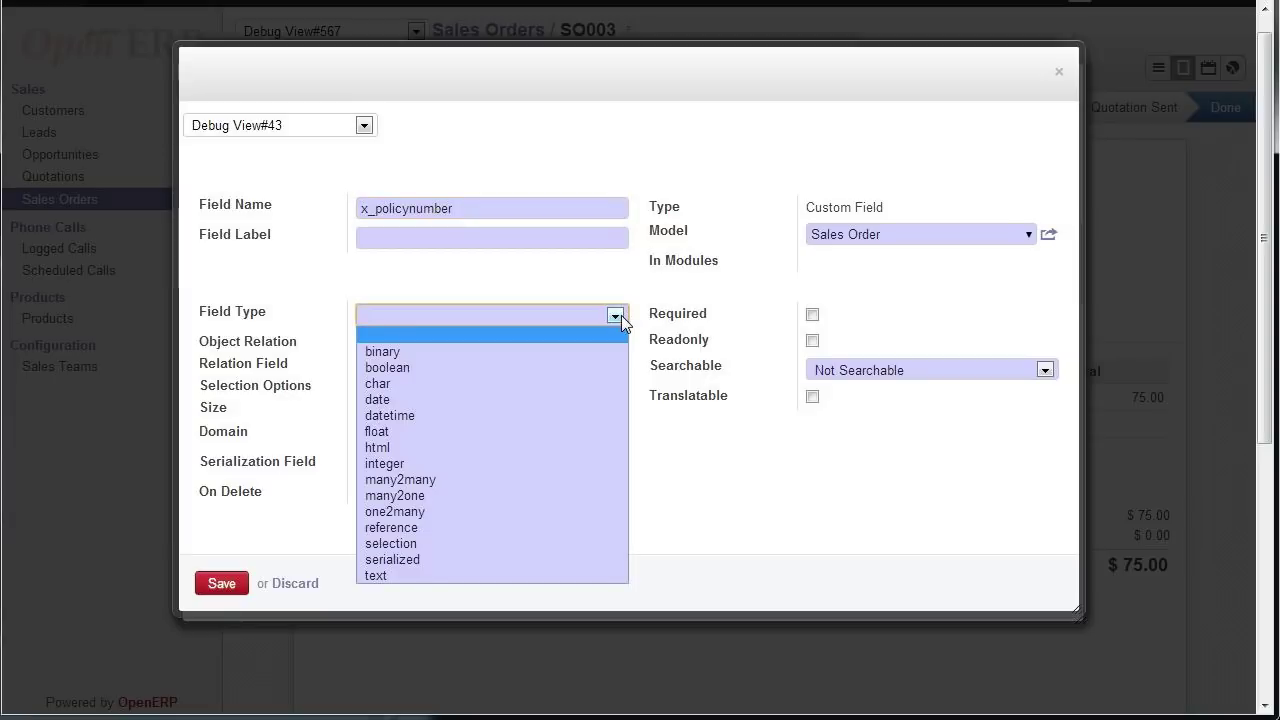
left_click(507, 388)
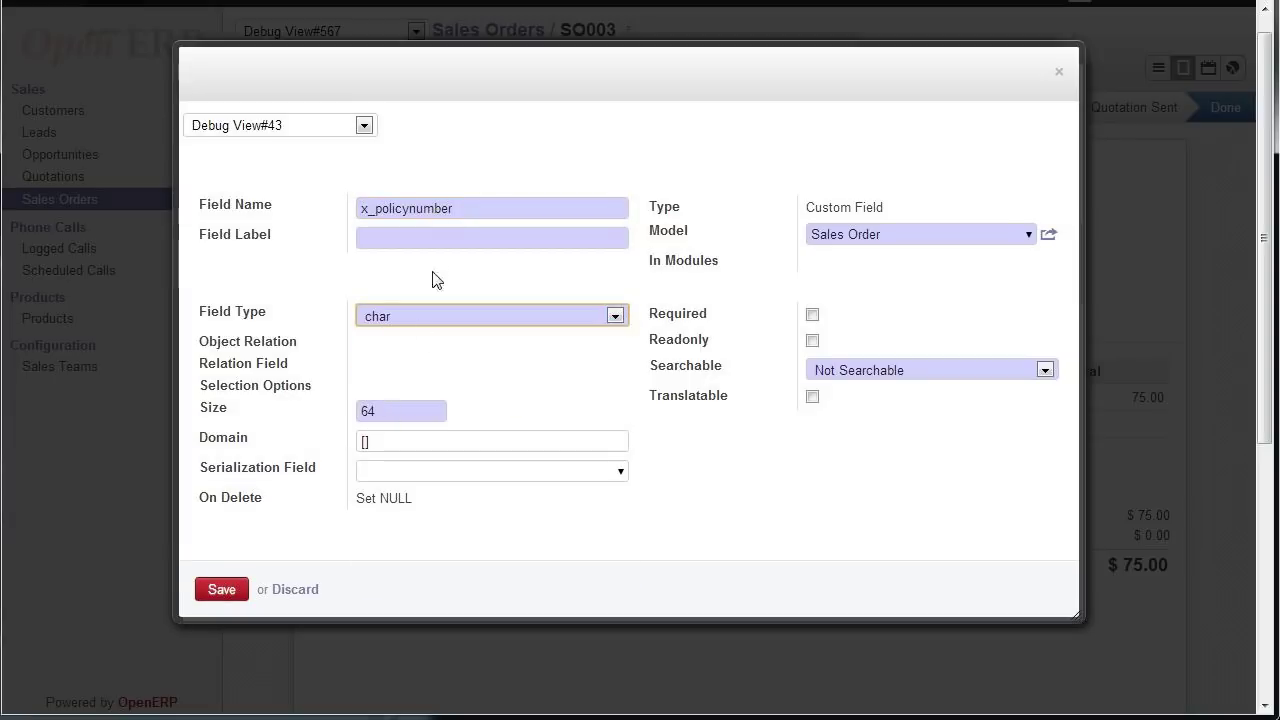
left_click(437, 240)
type("Policy Number")
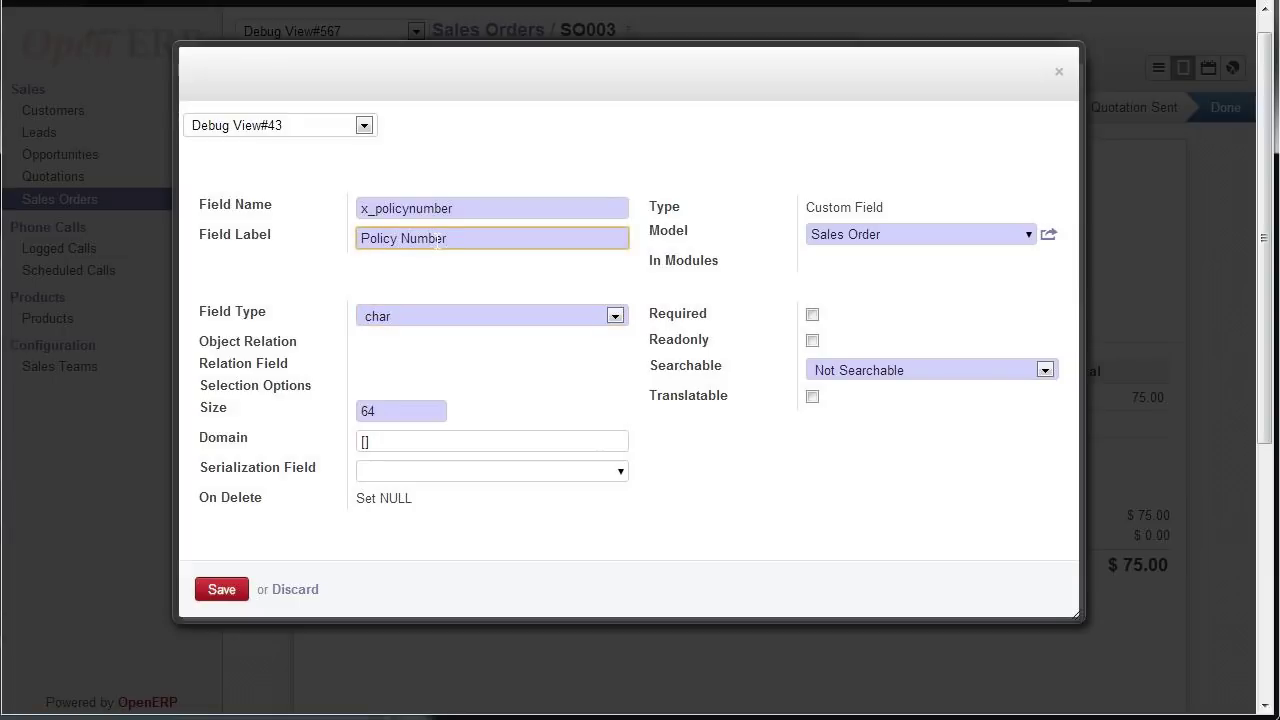
left_click(216, 590)
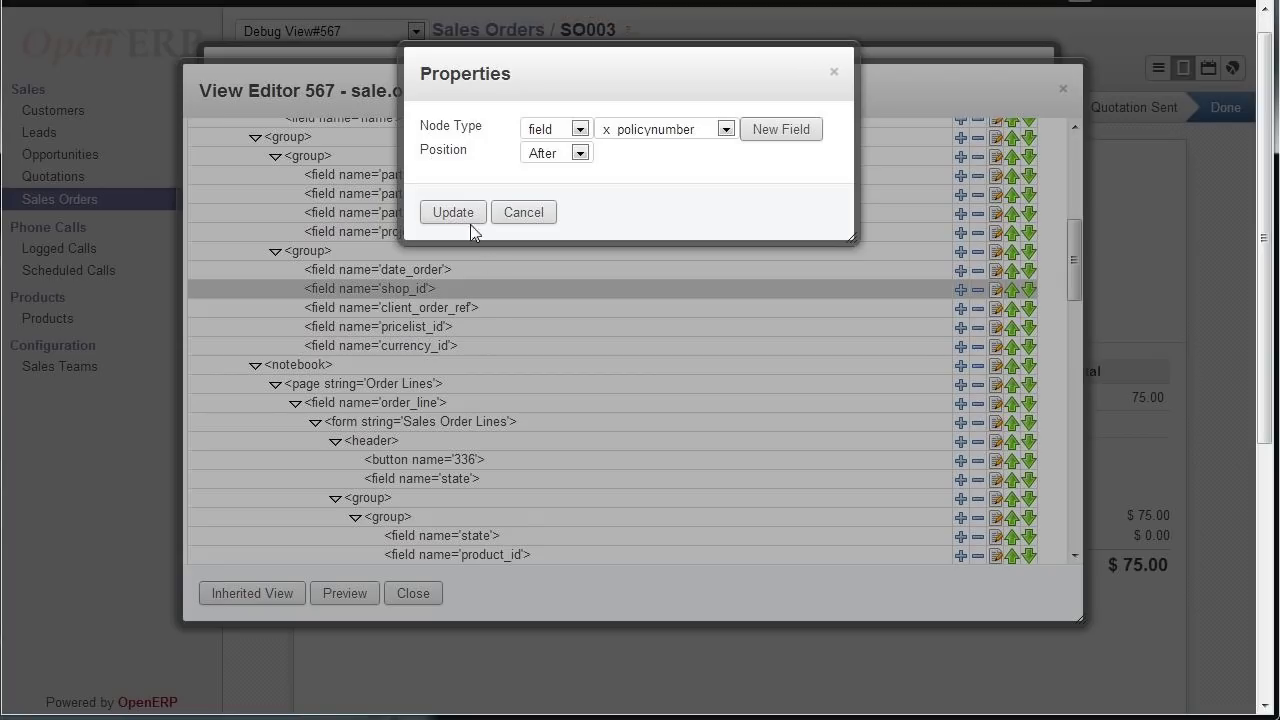
- Insert x_policynumber after shop_id in the sales order form view and update it
left_click(463, 213)
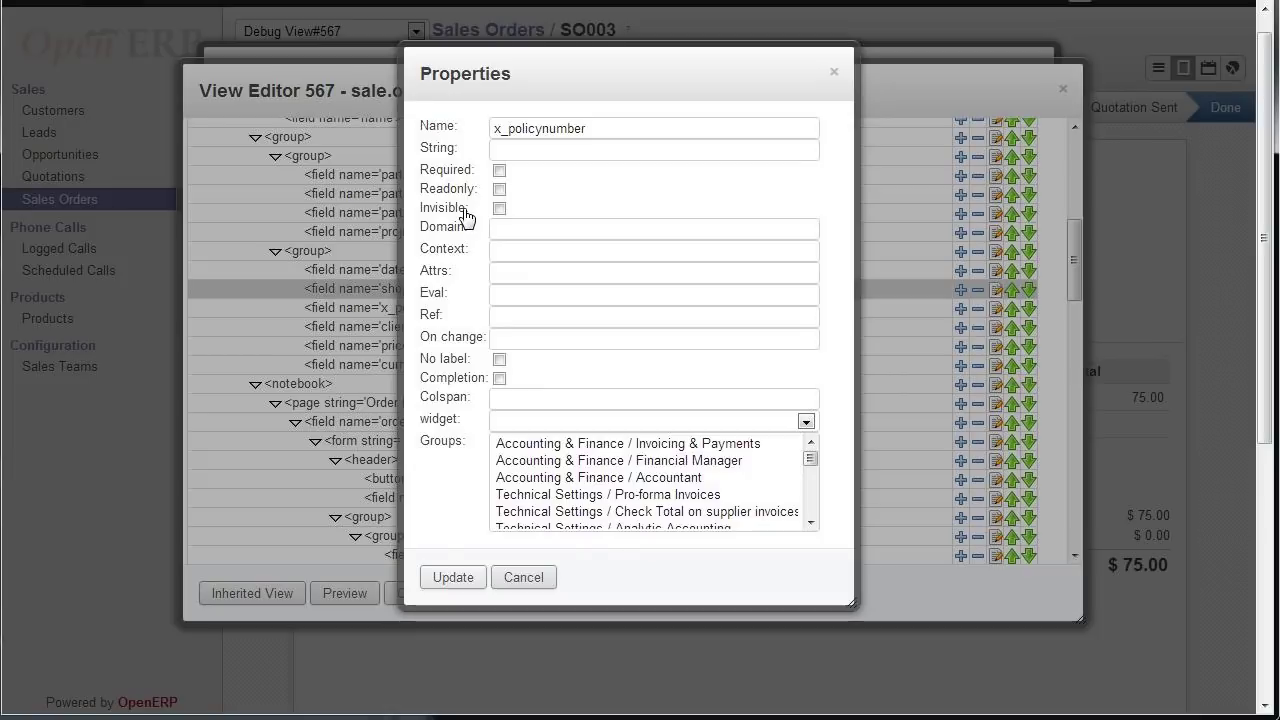
left_click(560, 150)
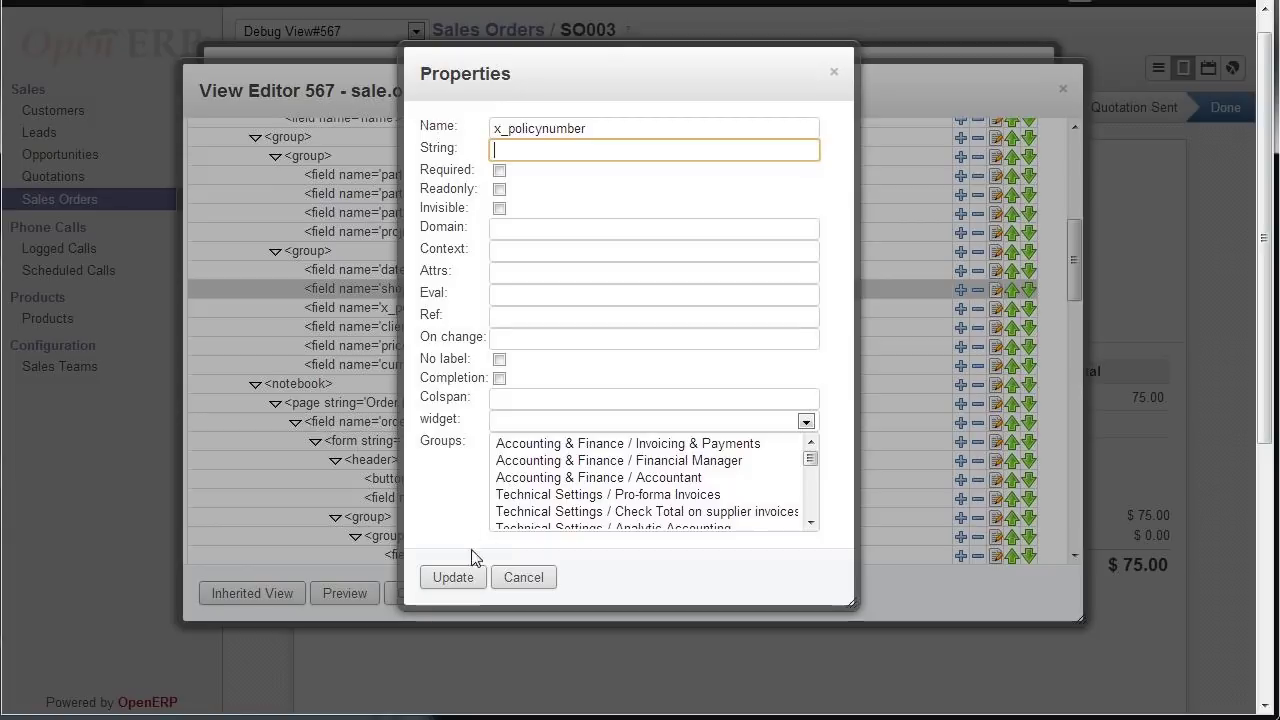
left_click(455, 578)
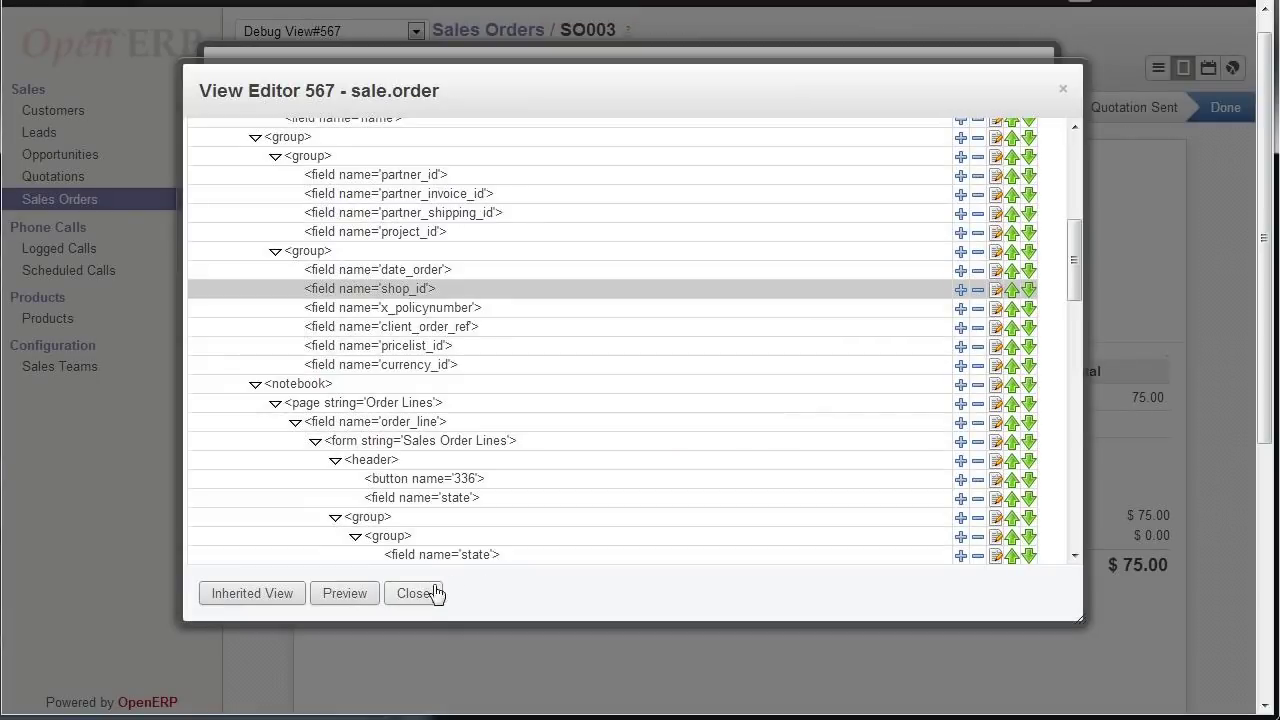
- Close the view editor, then enter and save the policy number on sales order SO003
left_click(424, 593)
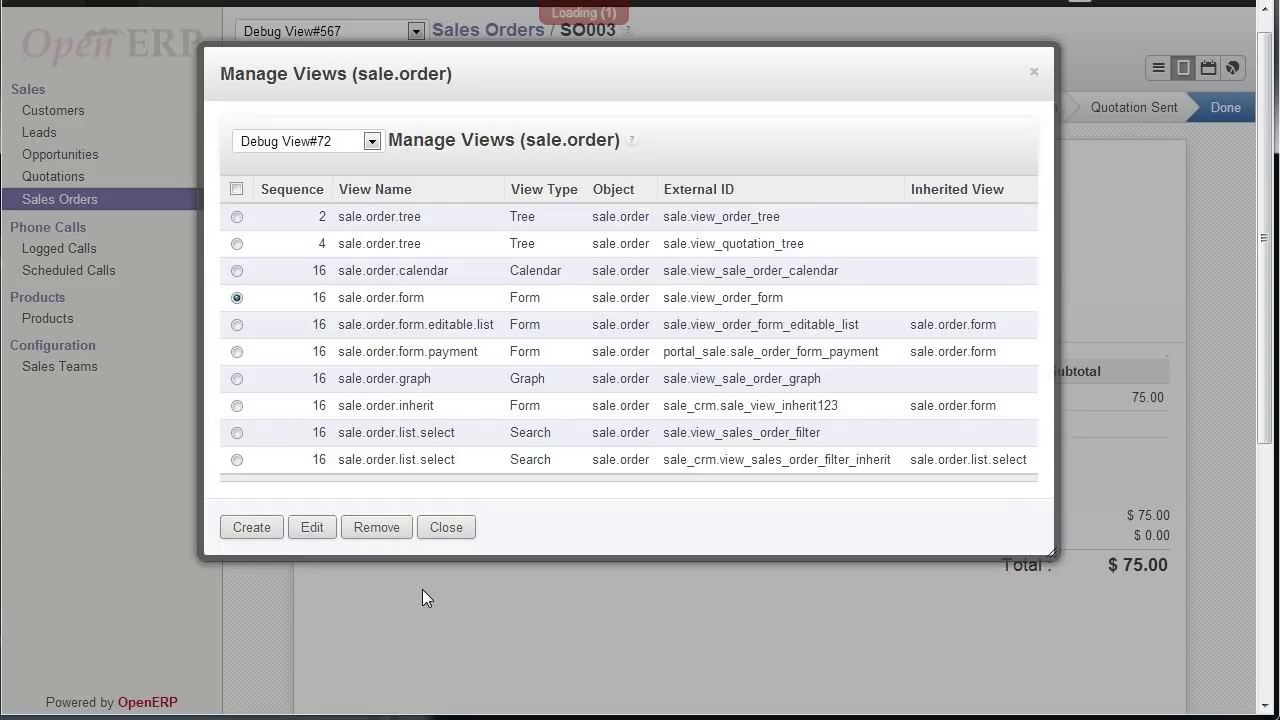
left_click(447, 530)
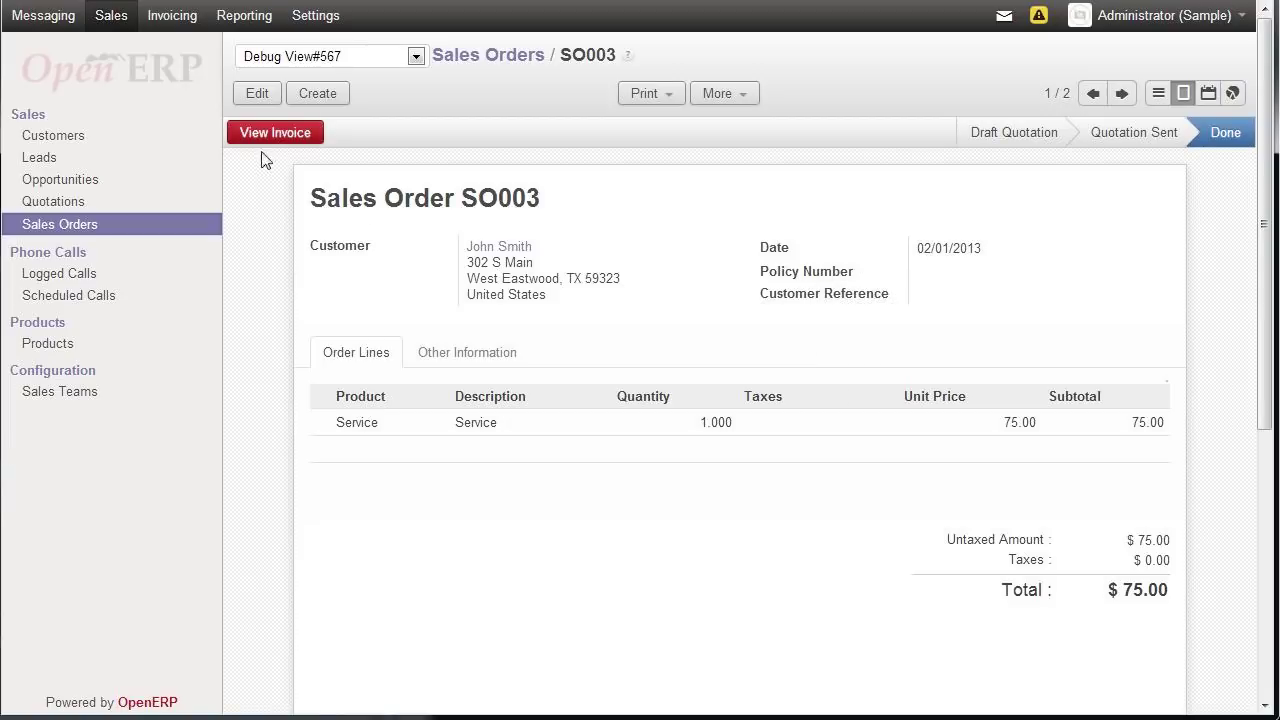
left_click(270, 94)
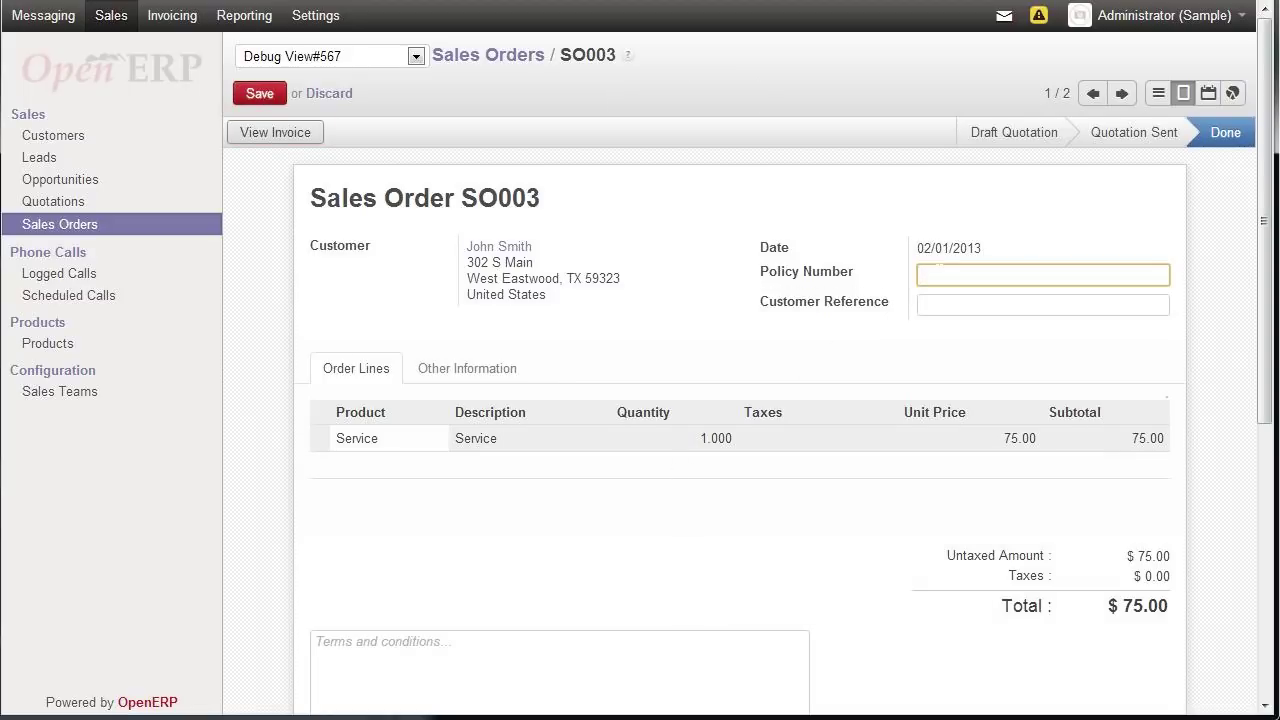
left_click(259, 93)
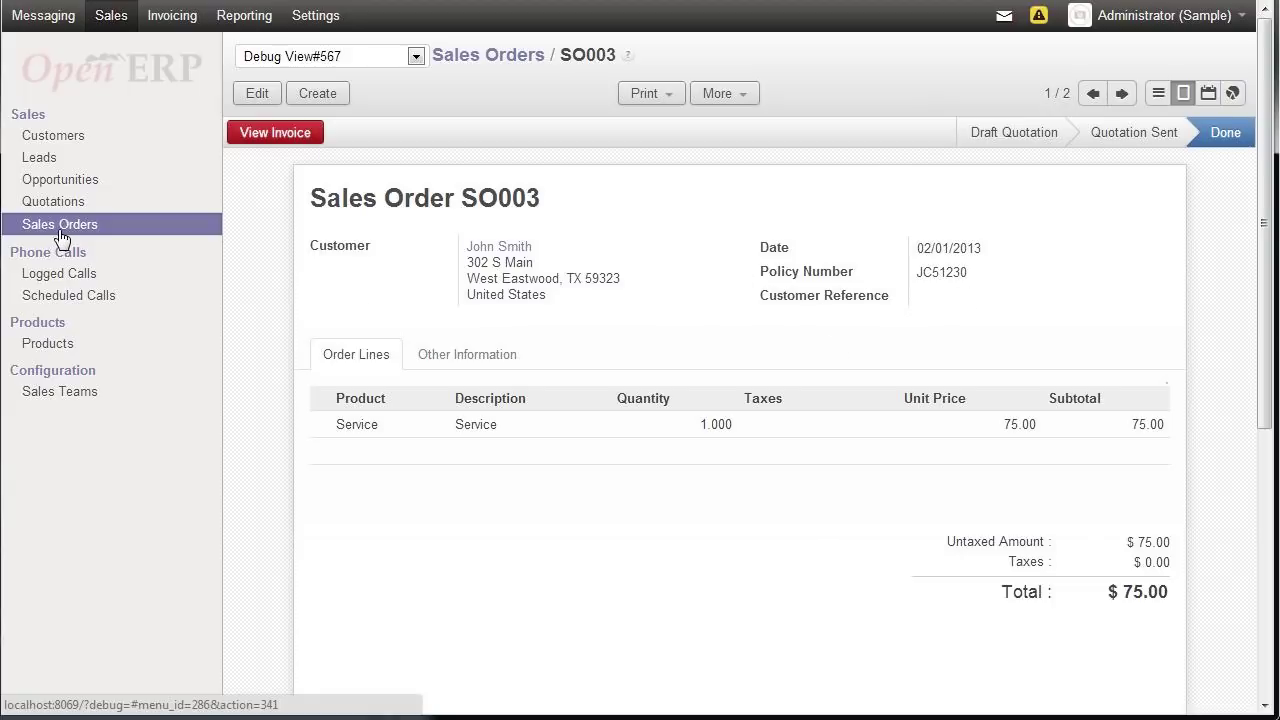
- Go through Customers to the Sales Orders list, open SO003, then return to the list
left_click(62, 145)
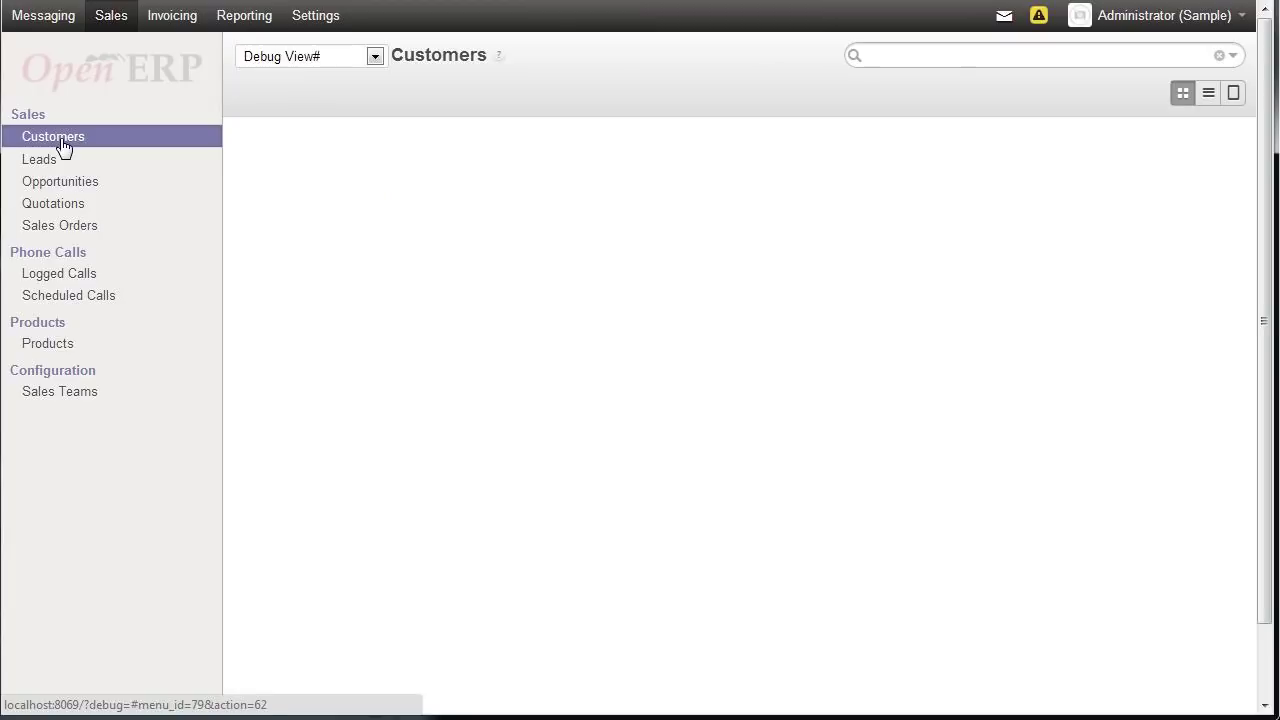
left_click(69, 230)
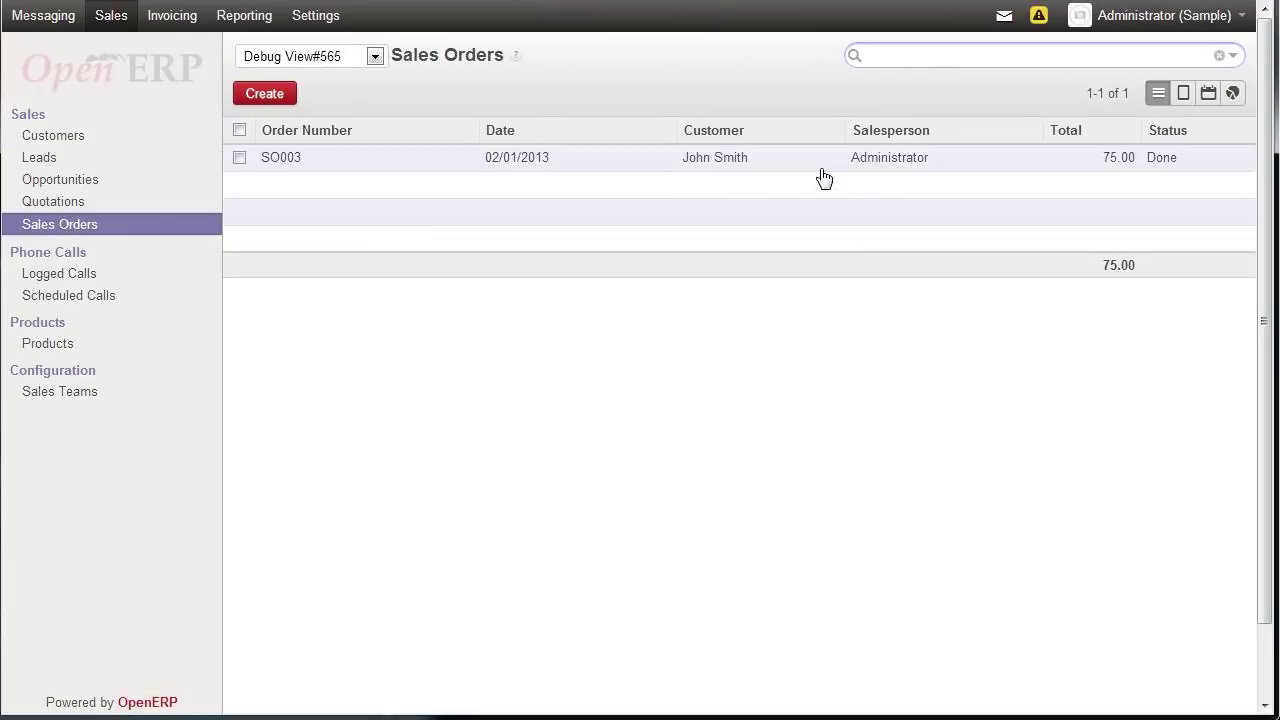
left_click(741, 163)
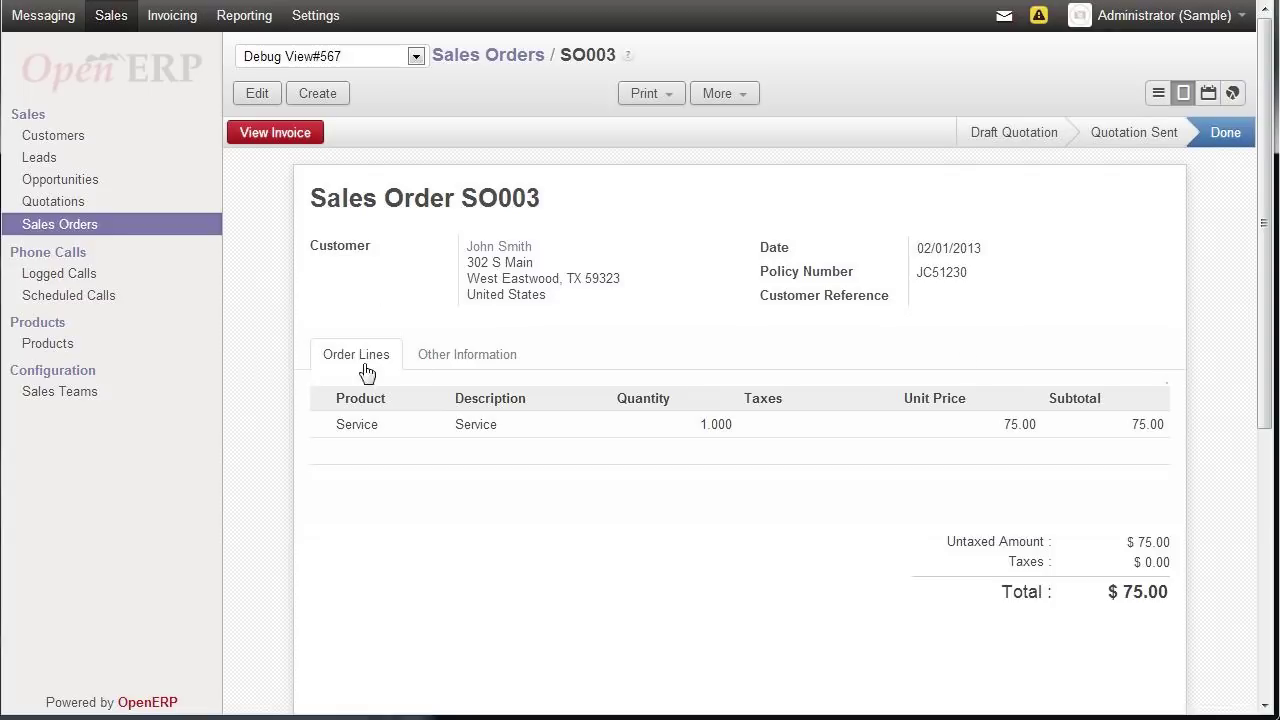
left_click(83, 236)
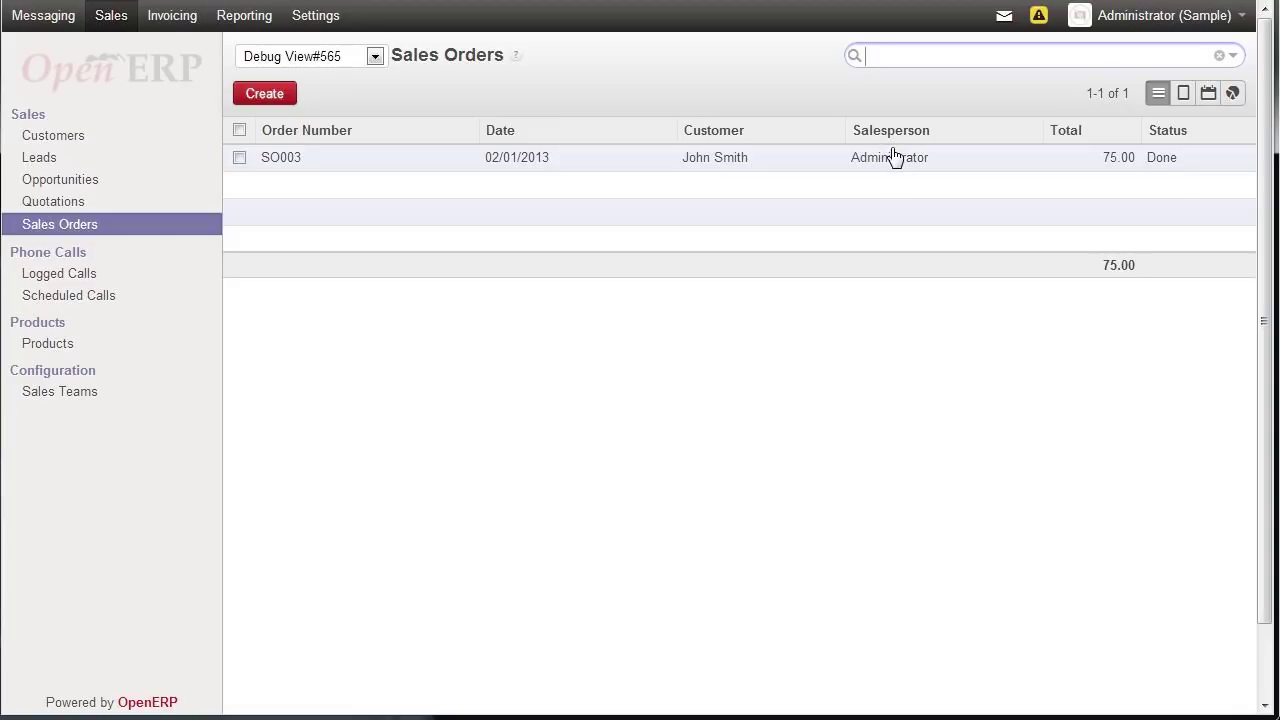
- In Manage Views, edit the sales order tree view and make the partner_id column invisible
left_click(376, 57)
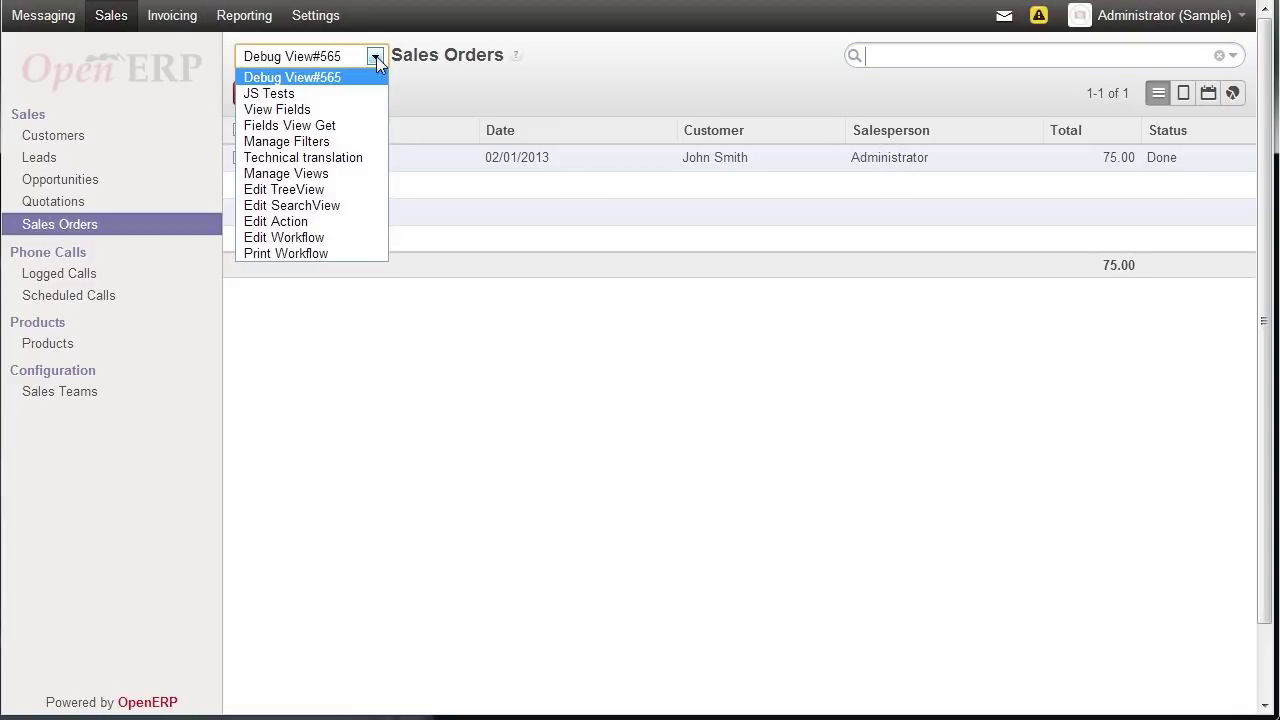
left_click(286, 173)
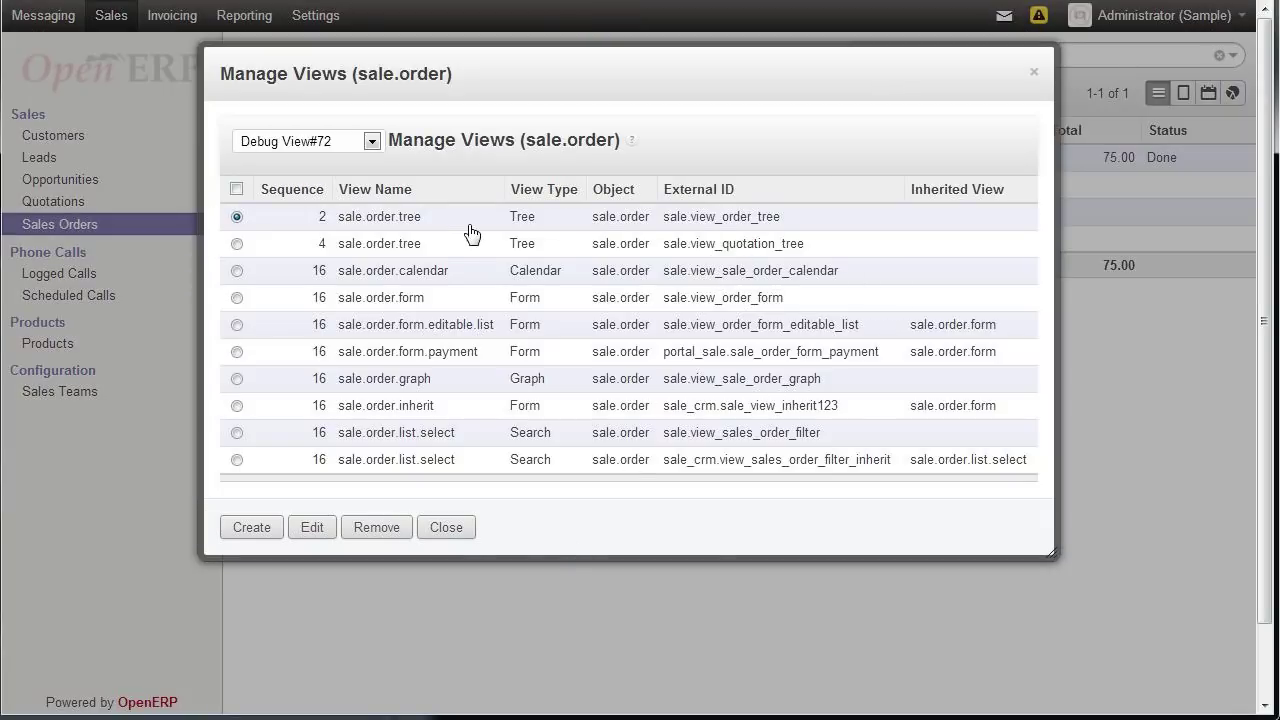
left_click(321, 536)
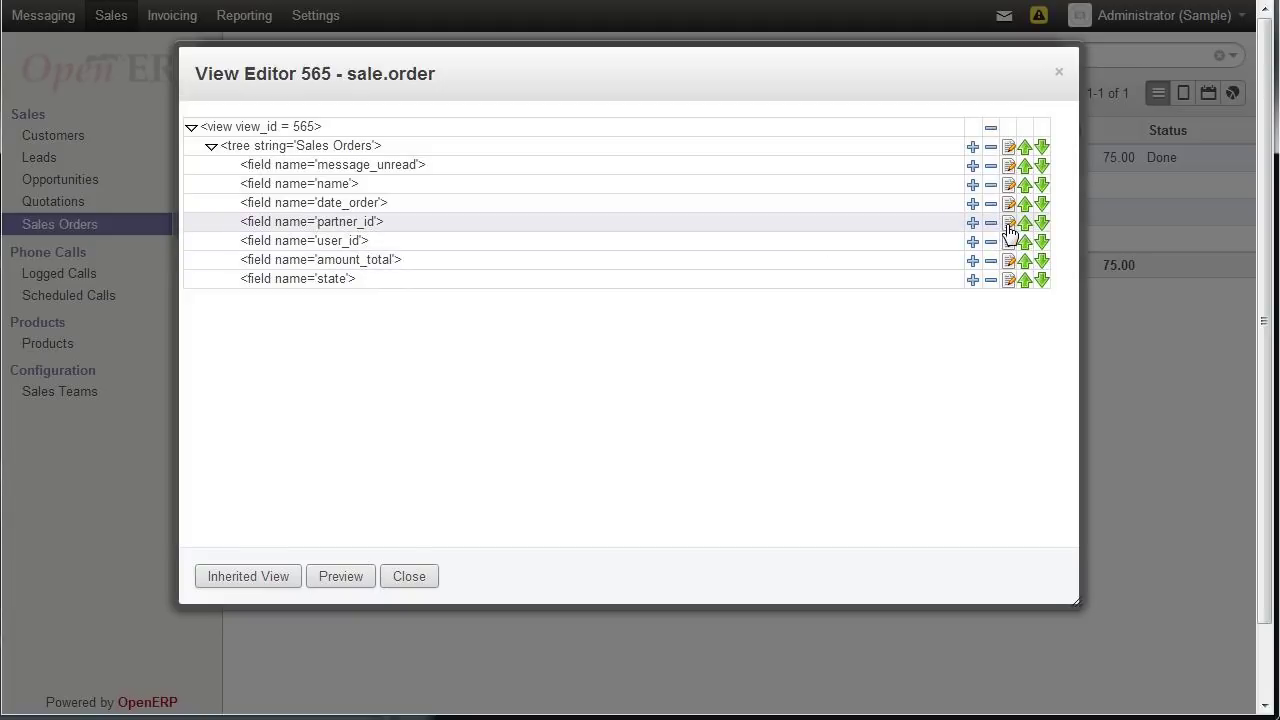
left_click(1008, 226)
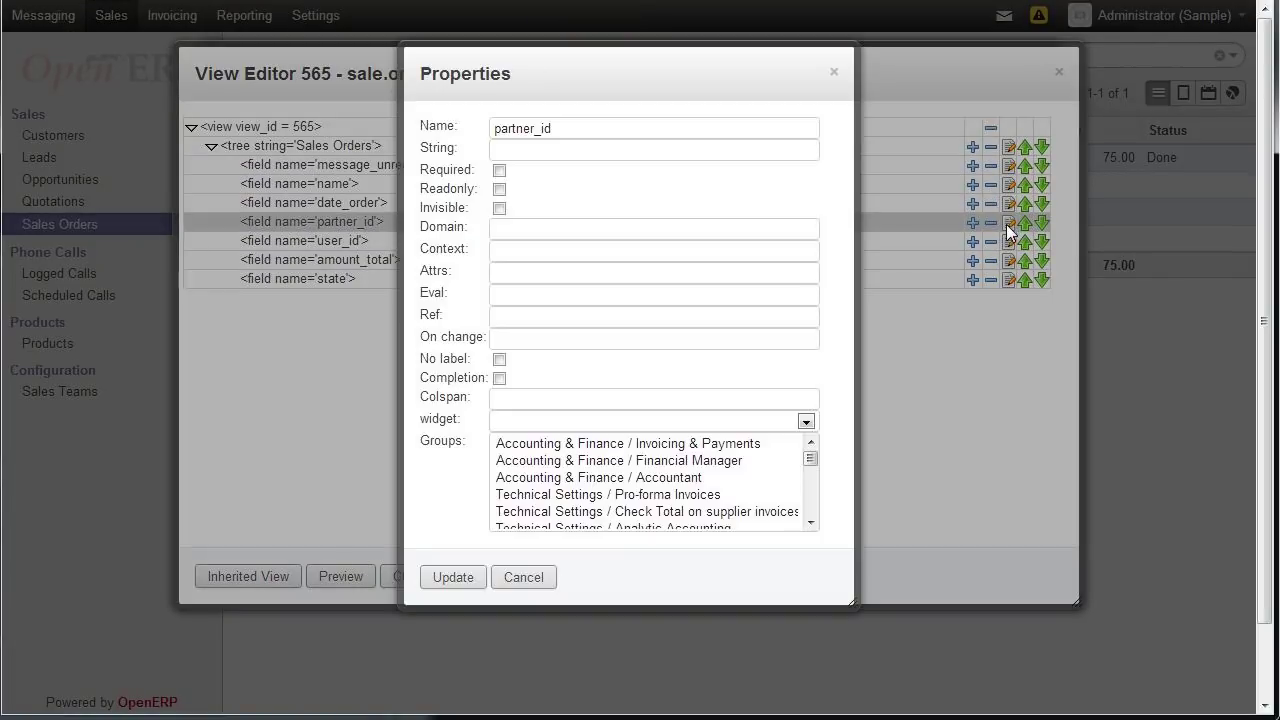
left_click(499, 208)
left_click(463, 583)
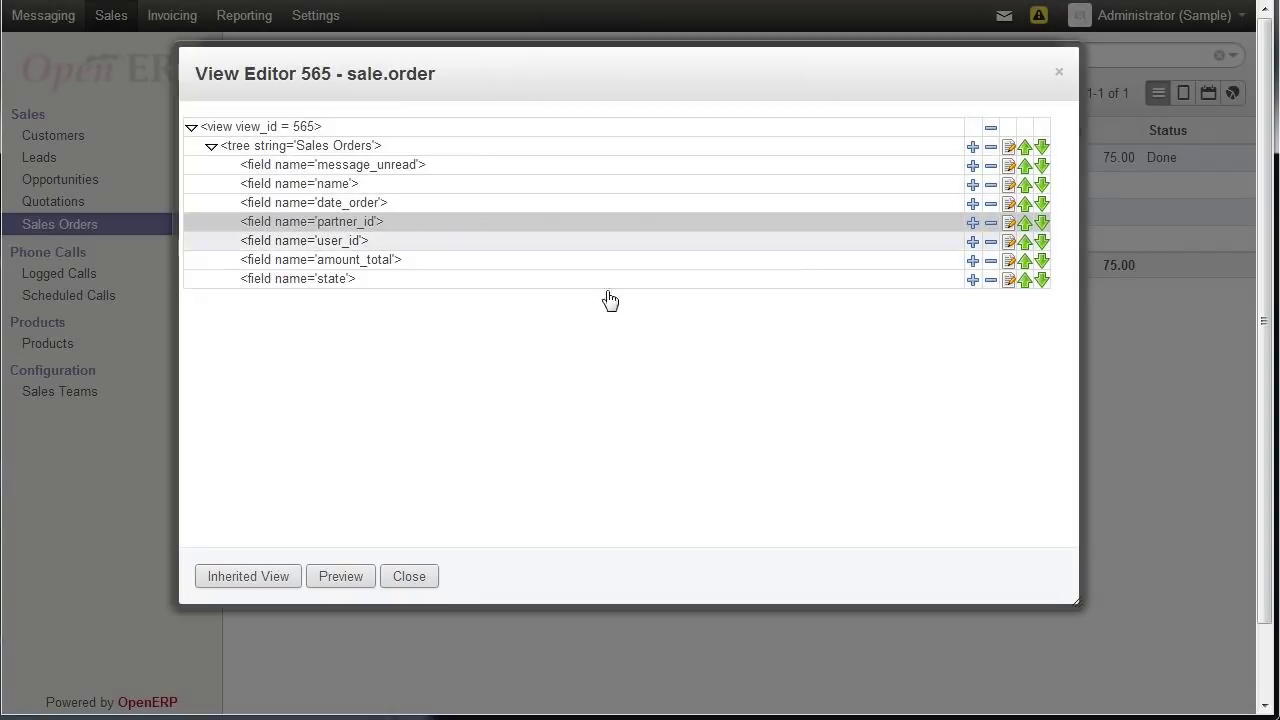
- Add the x_policynumber field after date_order with default properties and close the view editor
left_click(971, 204)
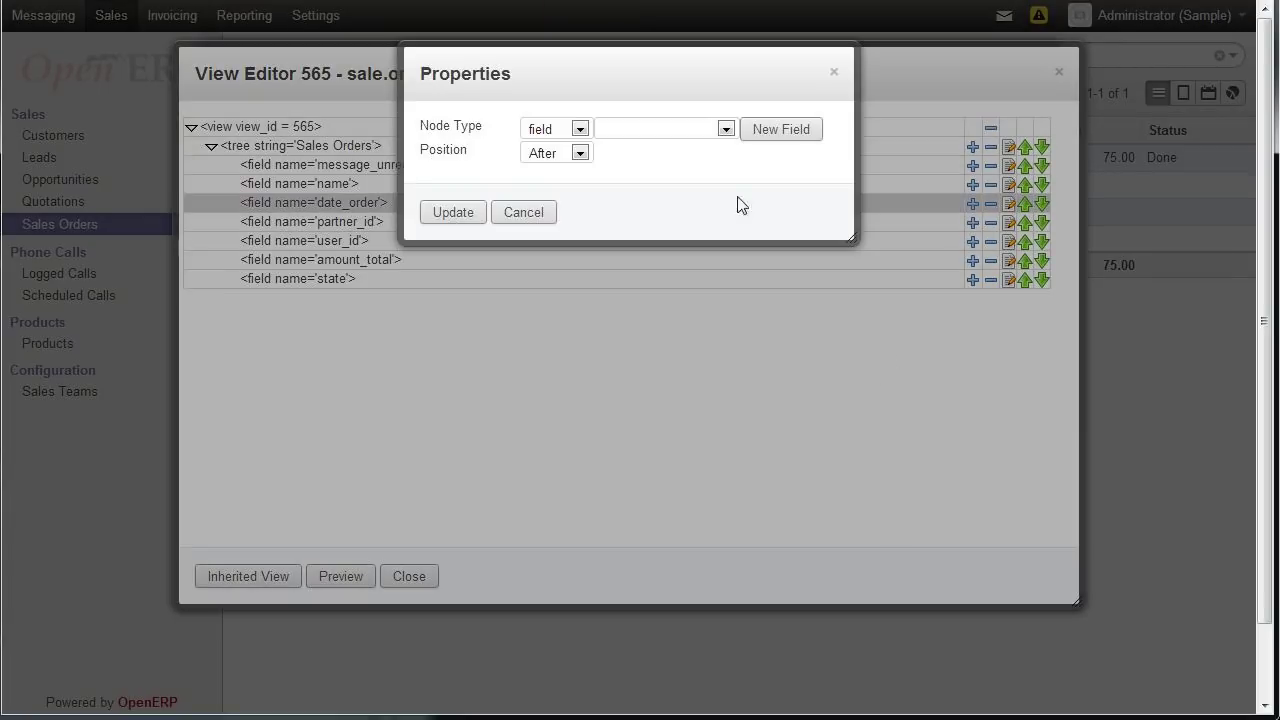
left_click(726, 131)
left_click_drag(751, 188, 760, 358)
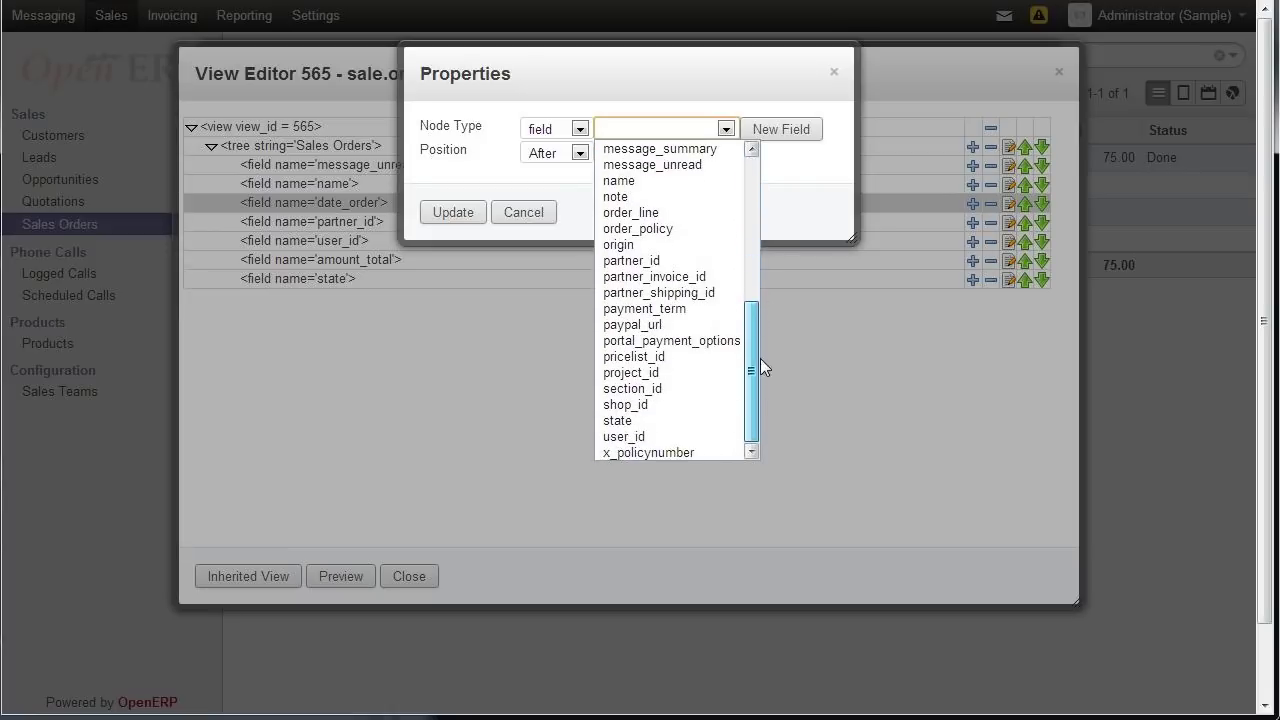
left_click(656, 452)
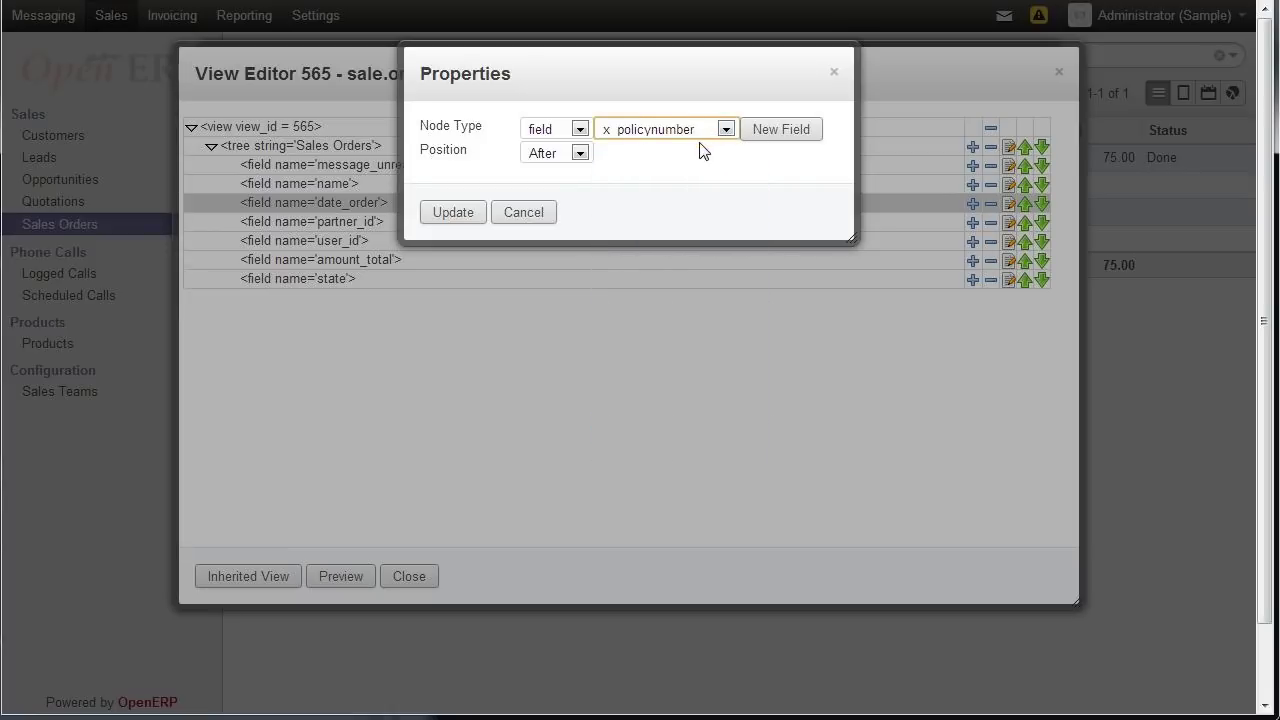
left_click(465, 215)
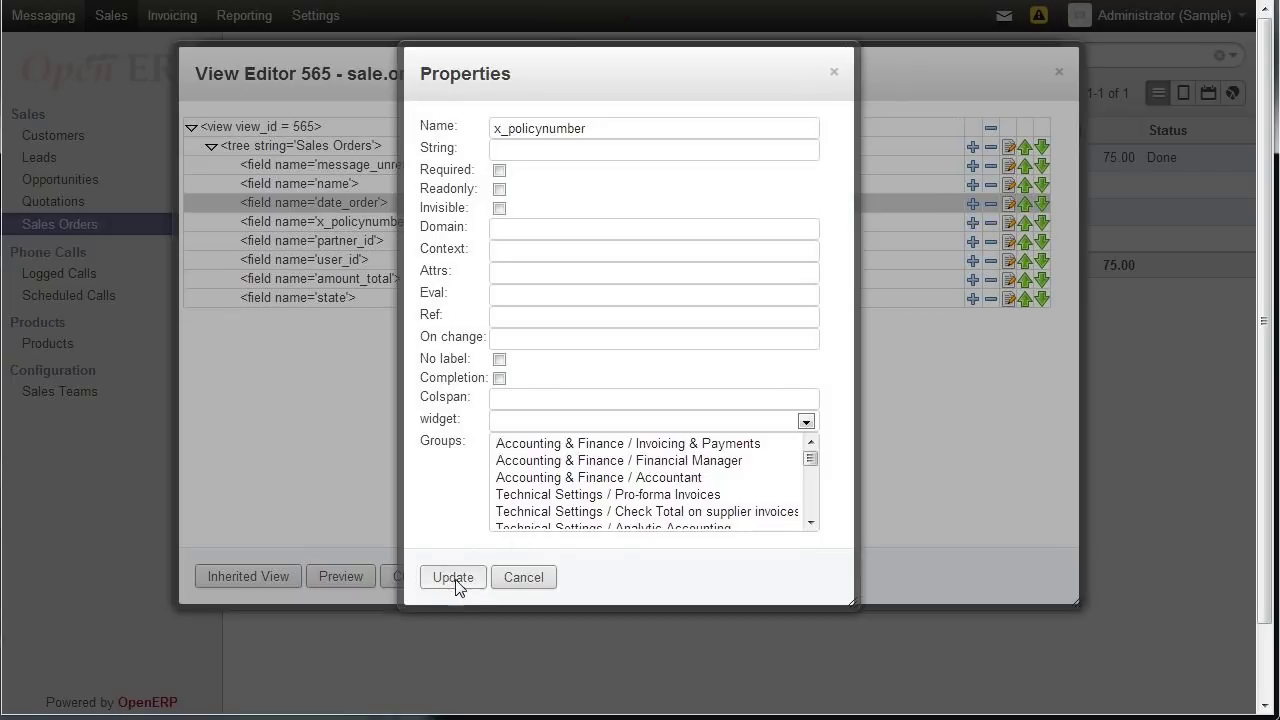
left_click(456, 579)
left_click(409, 584)
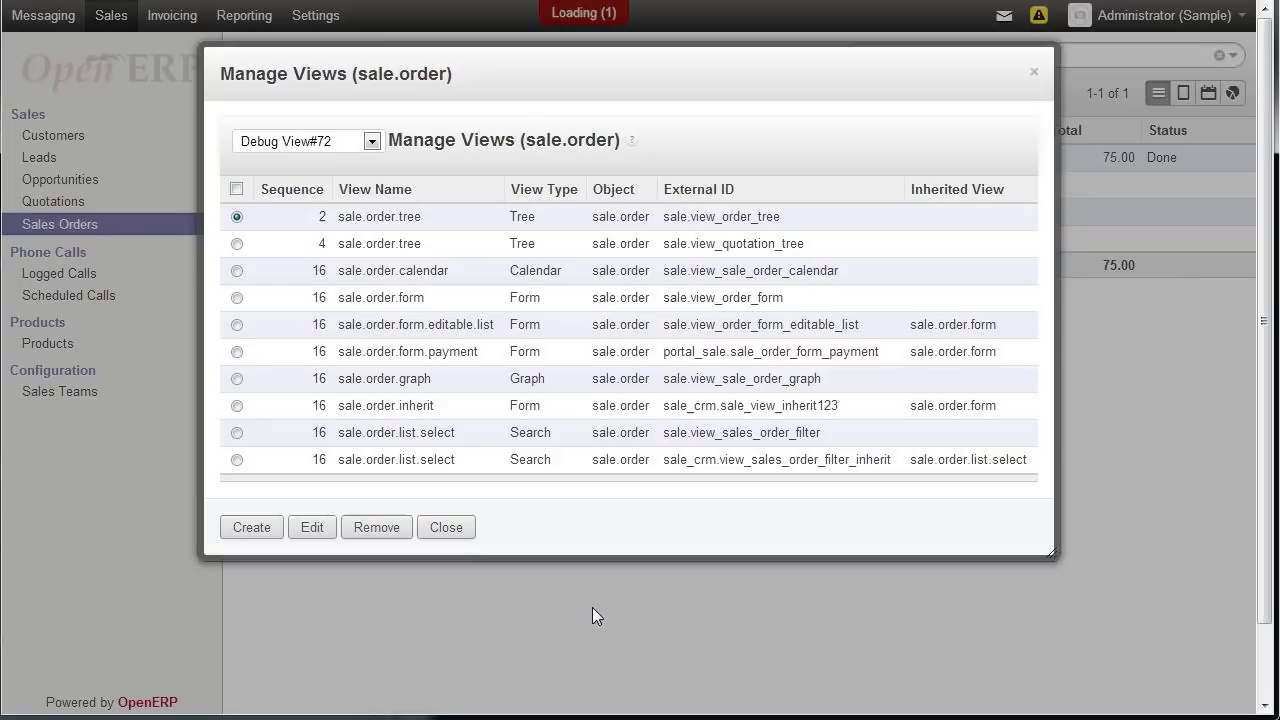
- Close Manage Views to reload the Sales Orders list with the Policy Number column, then go to Customers
left_click(446, 528)
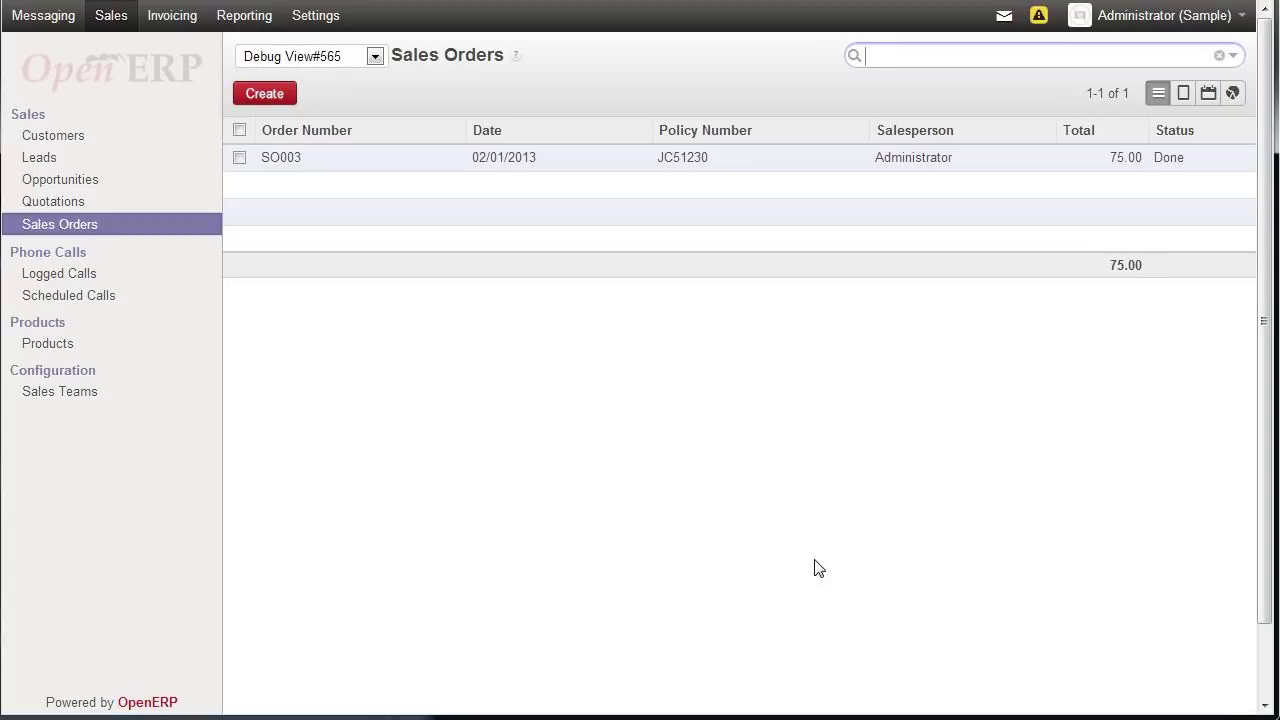
left_click(52, 141)
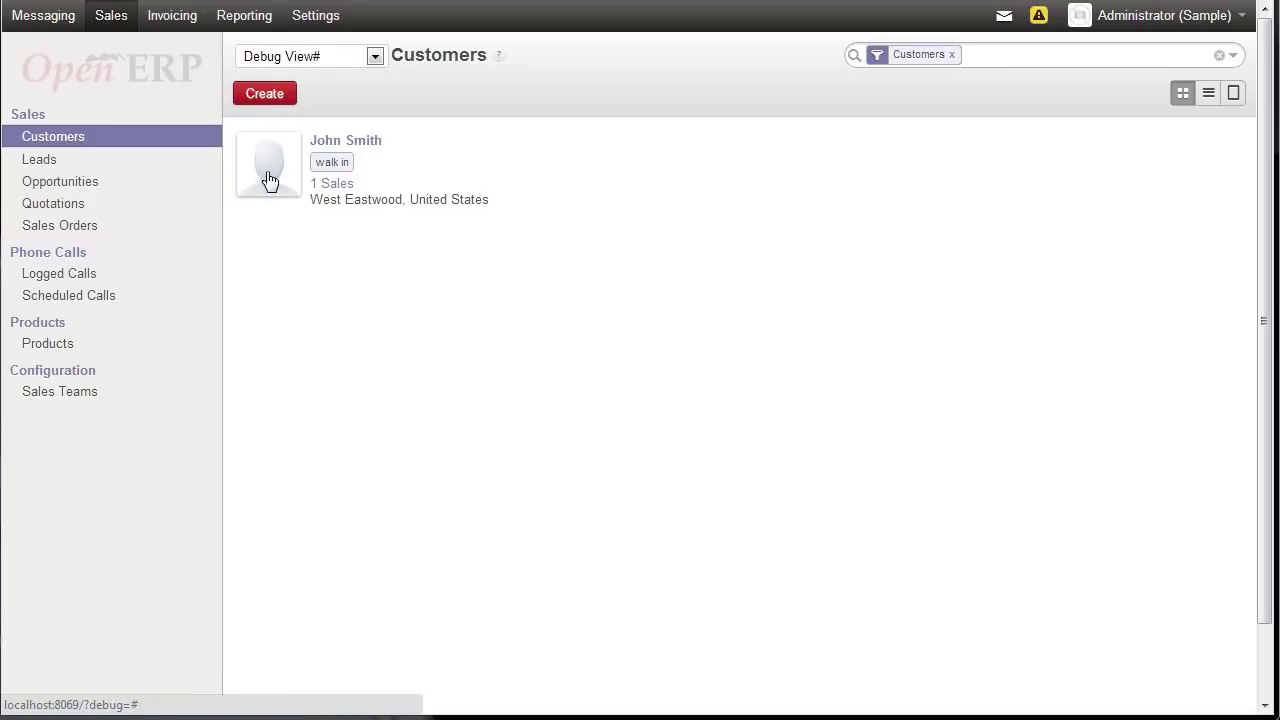
- Open the walk-in customer's card and show their February 2013 Meetings calendar
left_click(345, 141)
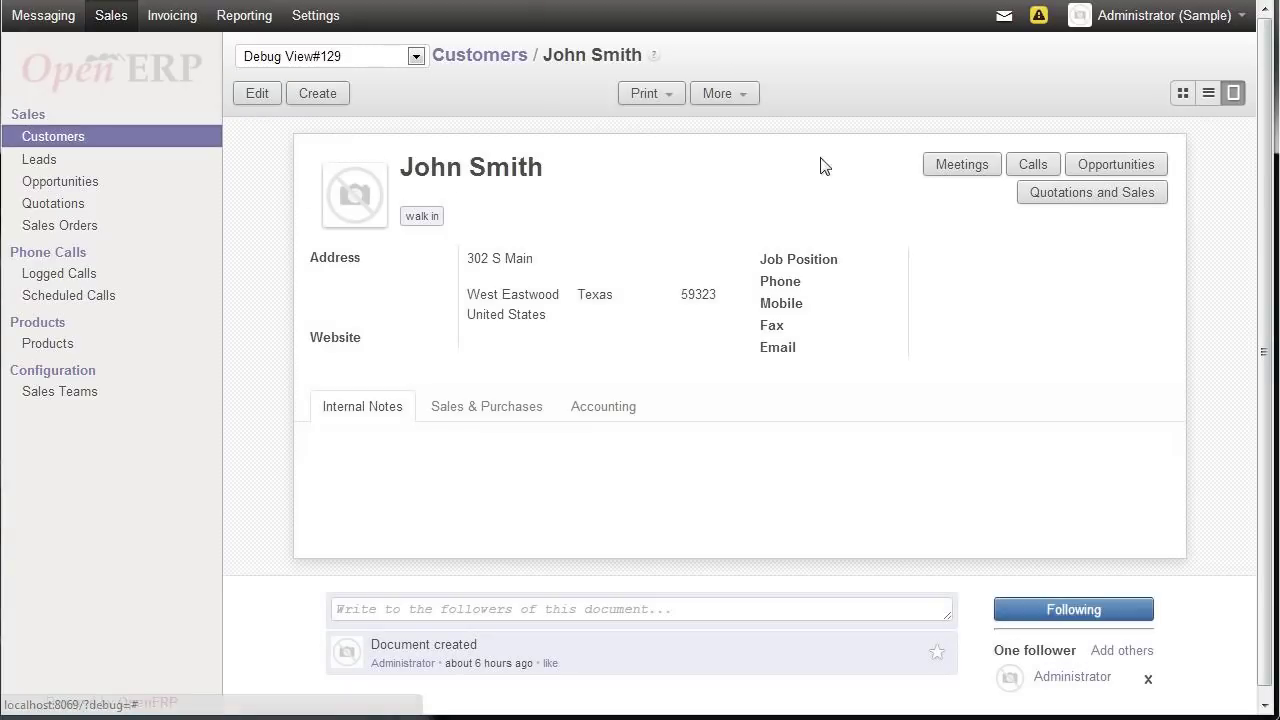
left_click(945, 168)
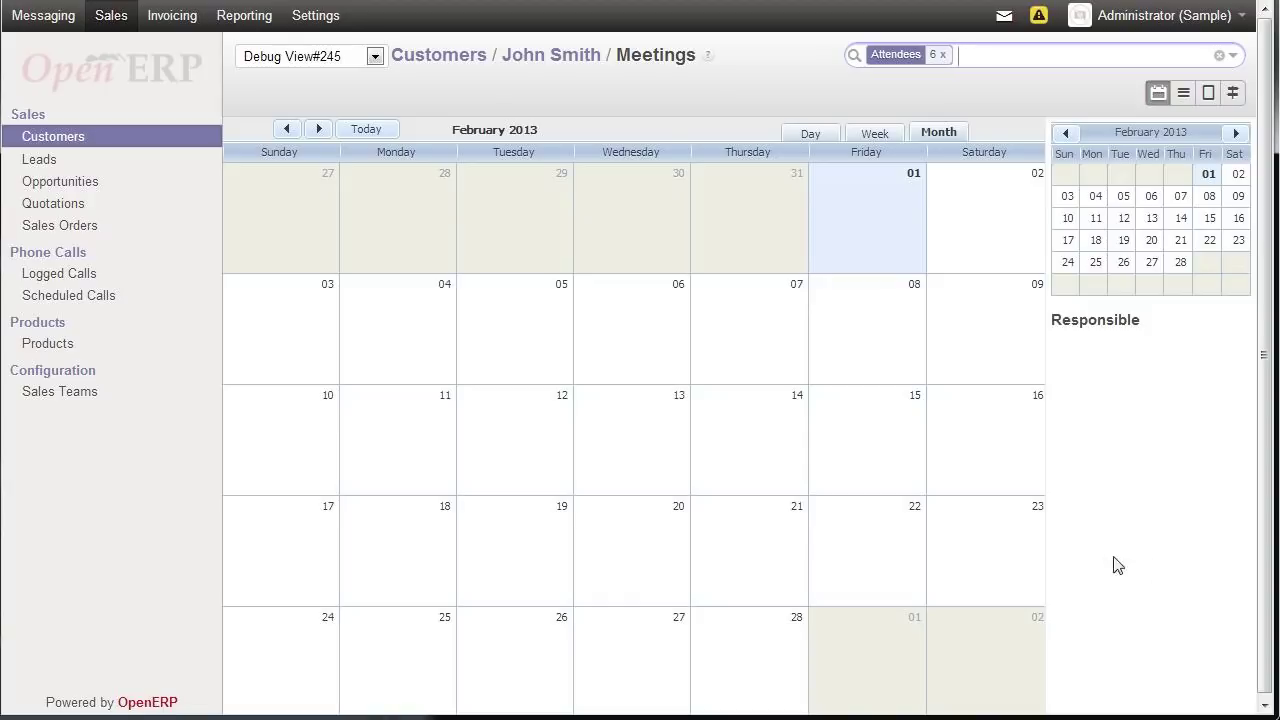
- Create a new meeting on Thursday 7 February with the subject 'Discuss policy'
double_click(754, 323)
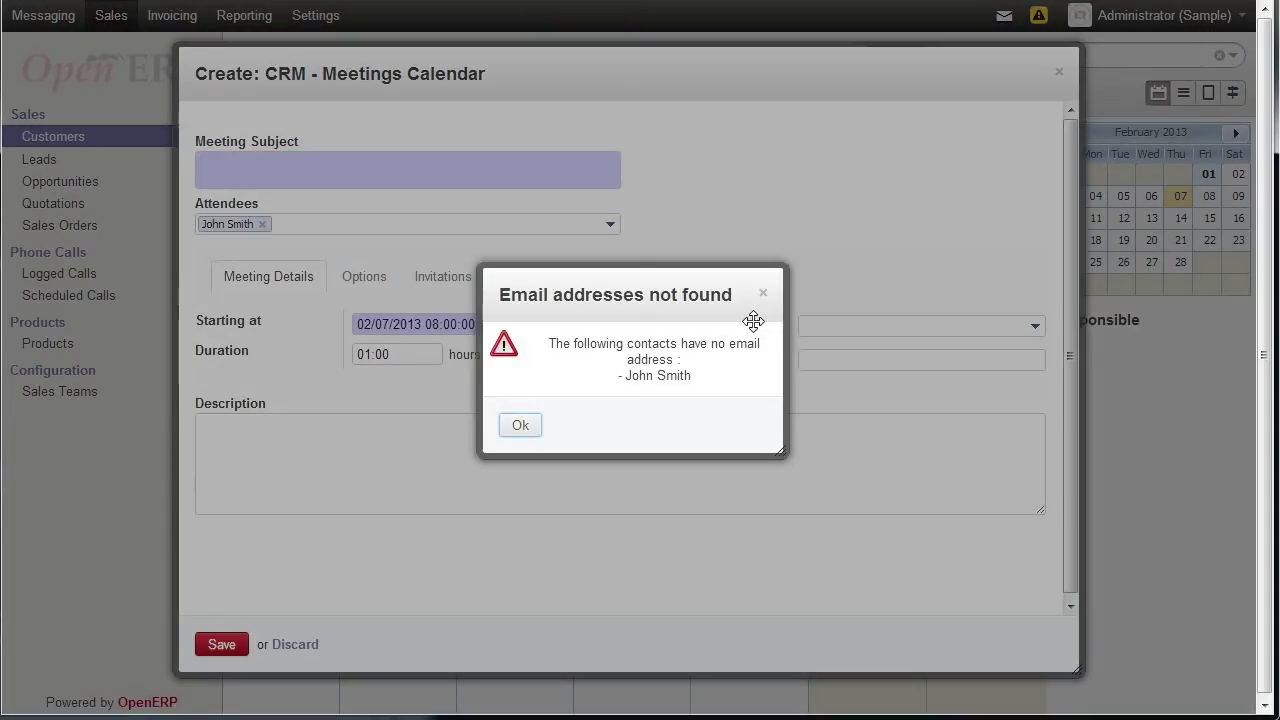
left_click(522, 426)
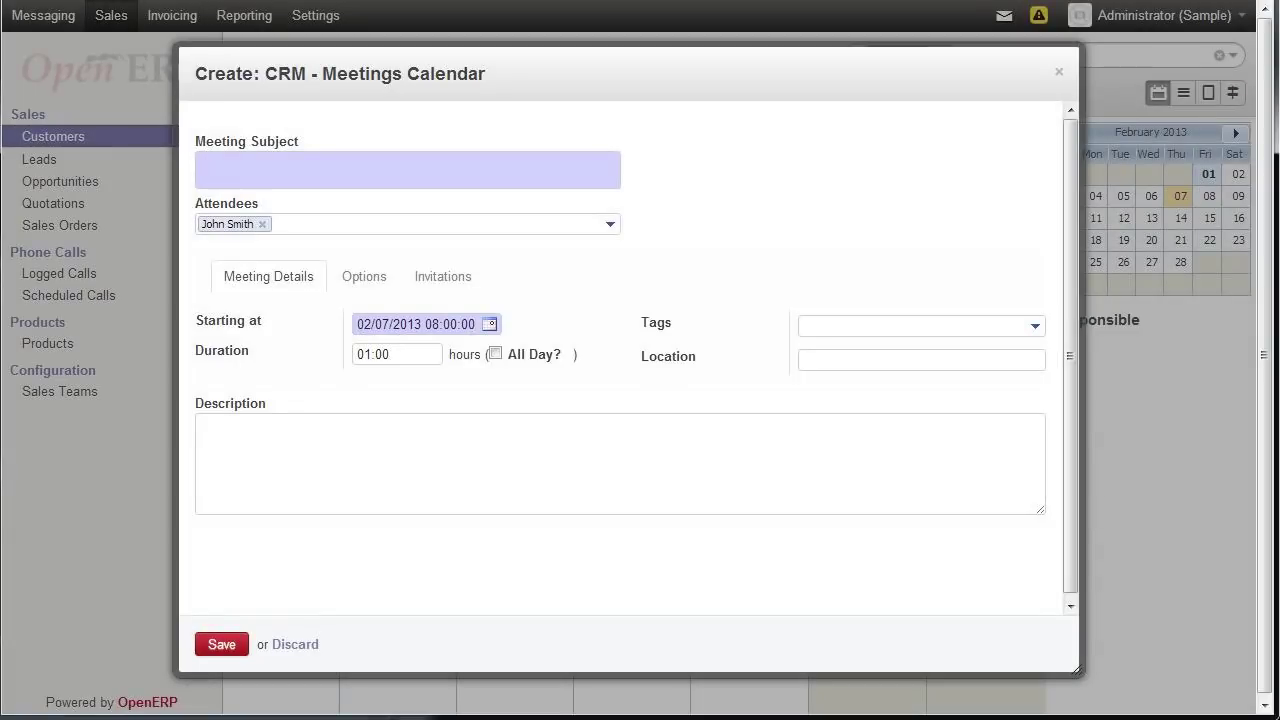
left_click(326, 173)
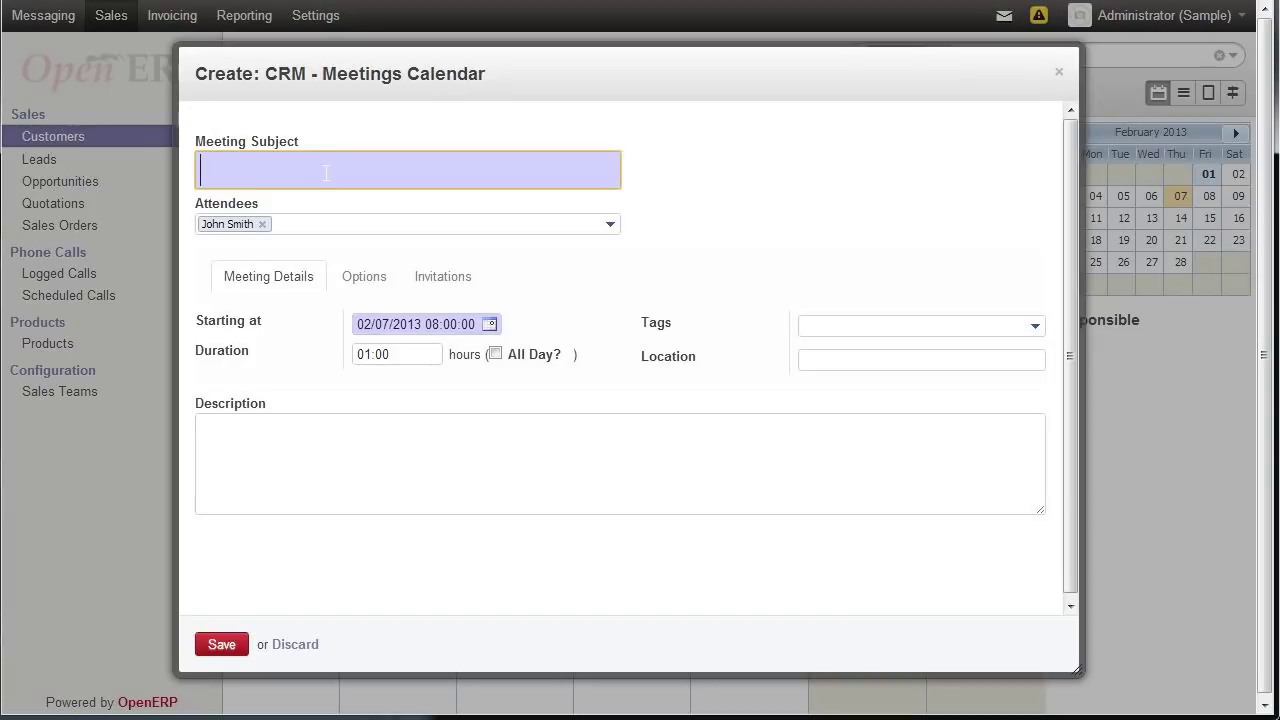
type("Discuss pollicy")
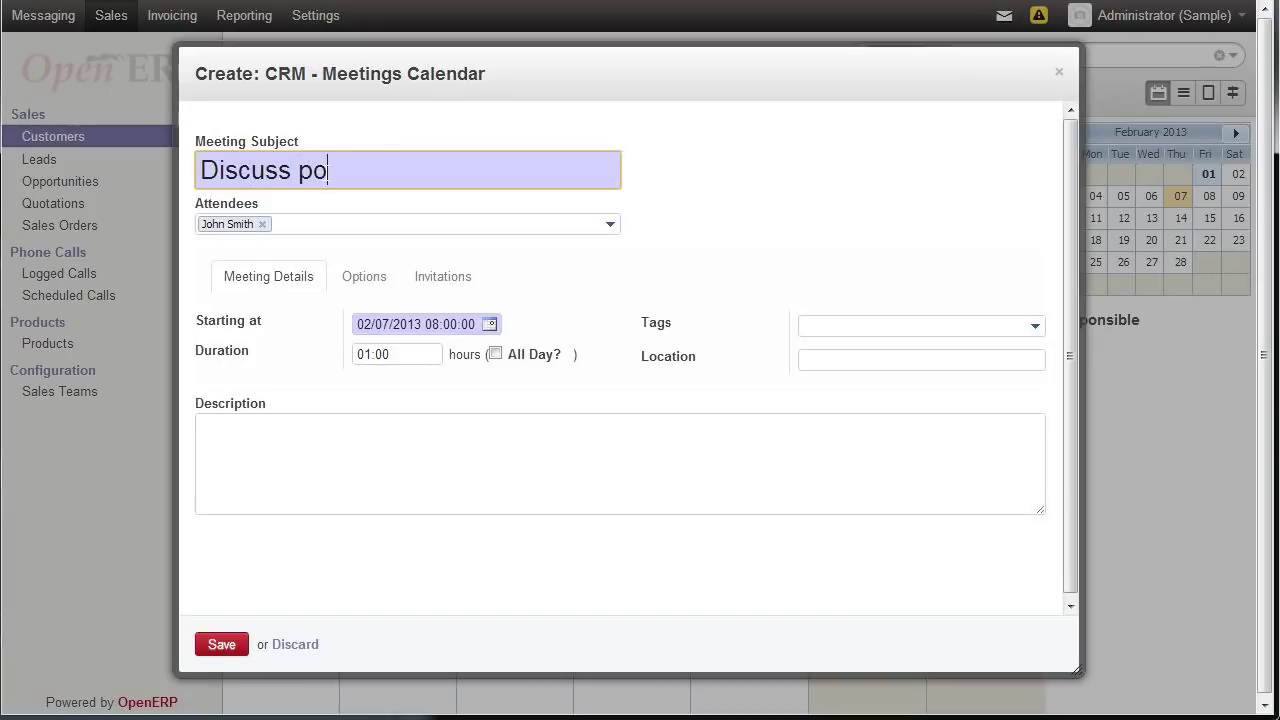
key("BackSpace")
key("BackSpace")
key("BackSpace")
key("BackSpace")
key("BackSpace")
type("licy")
left_click(276, 224)
- Set the meeting's start time to 13:00
left_click(489, 324)
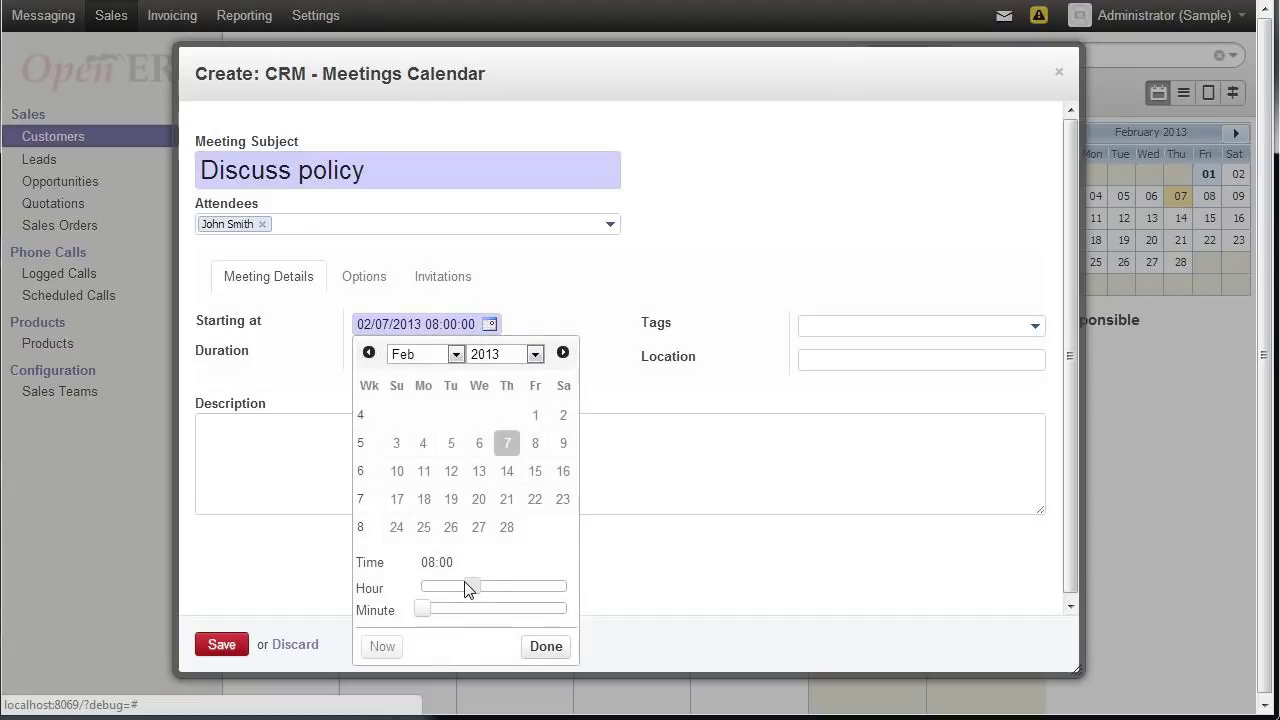
left_click_drag(480, 591, 502, 593)
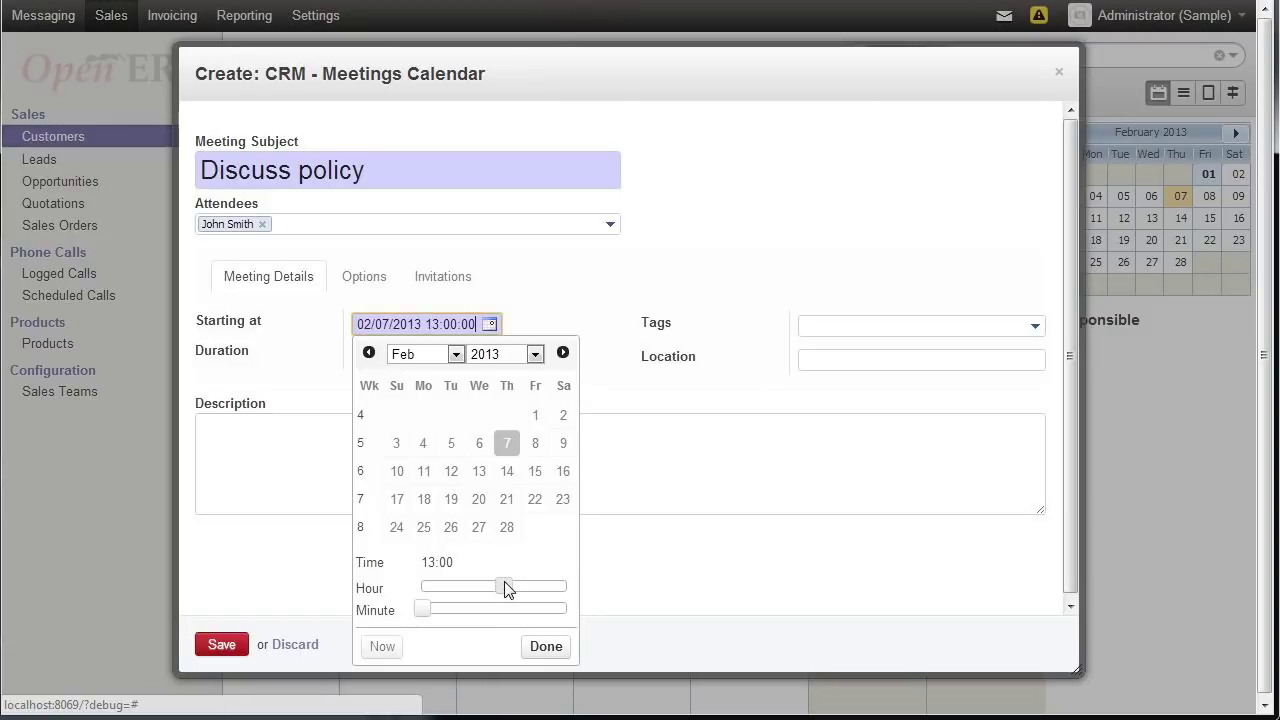
left_click(546, 648)
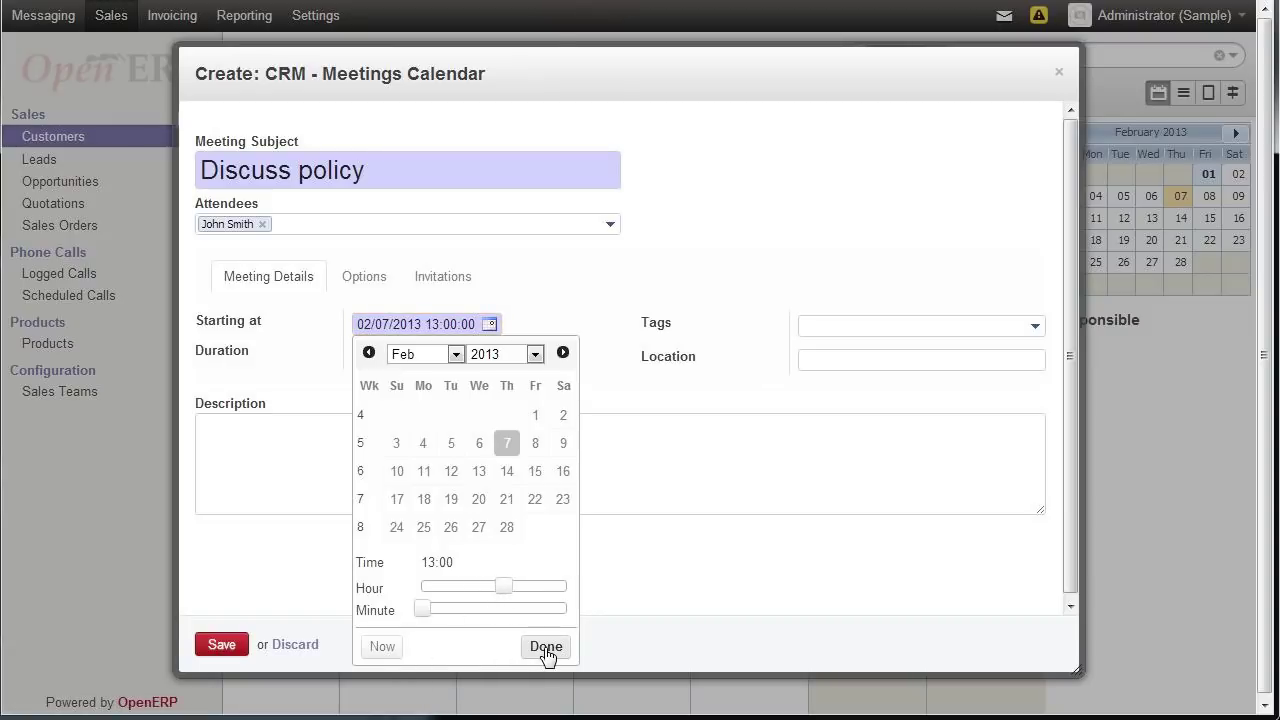
- Tag the meeting Internal Meeting, describe it as 'Wants to renew', and save
left_click(1036, 332)
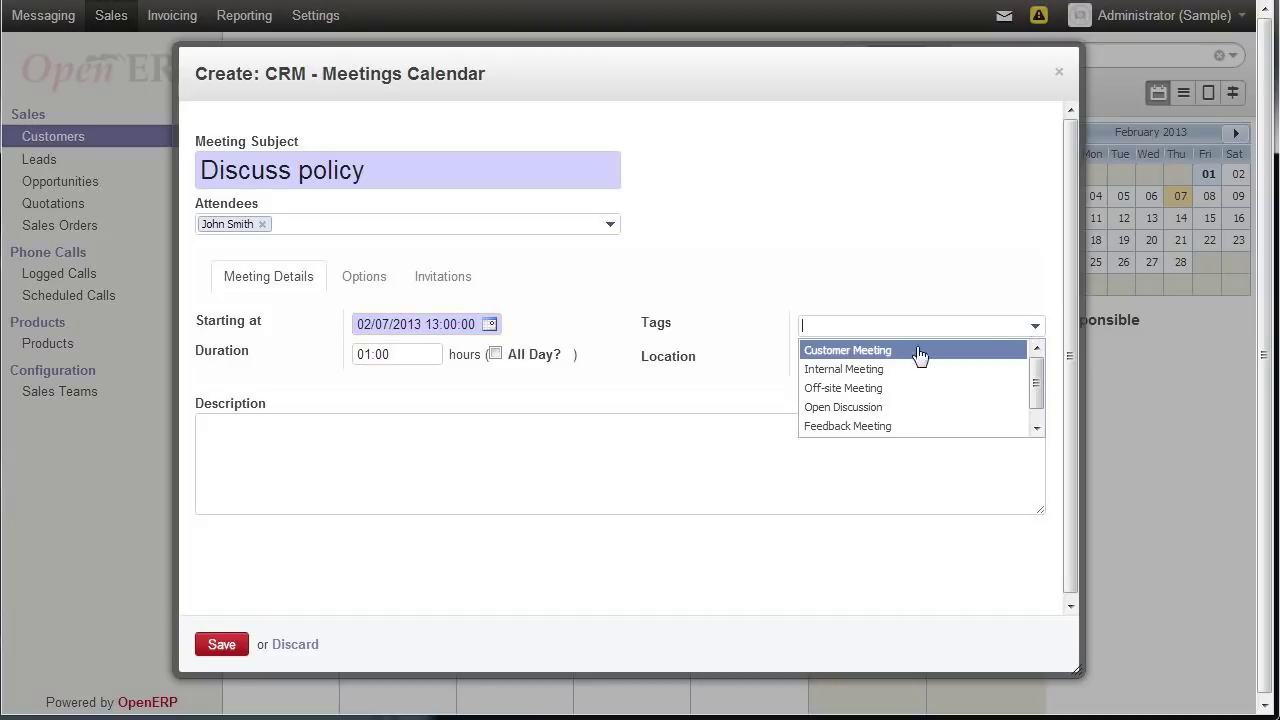
left_click(836, 370)
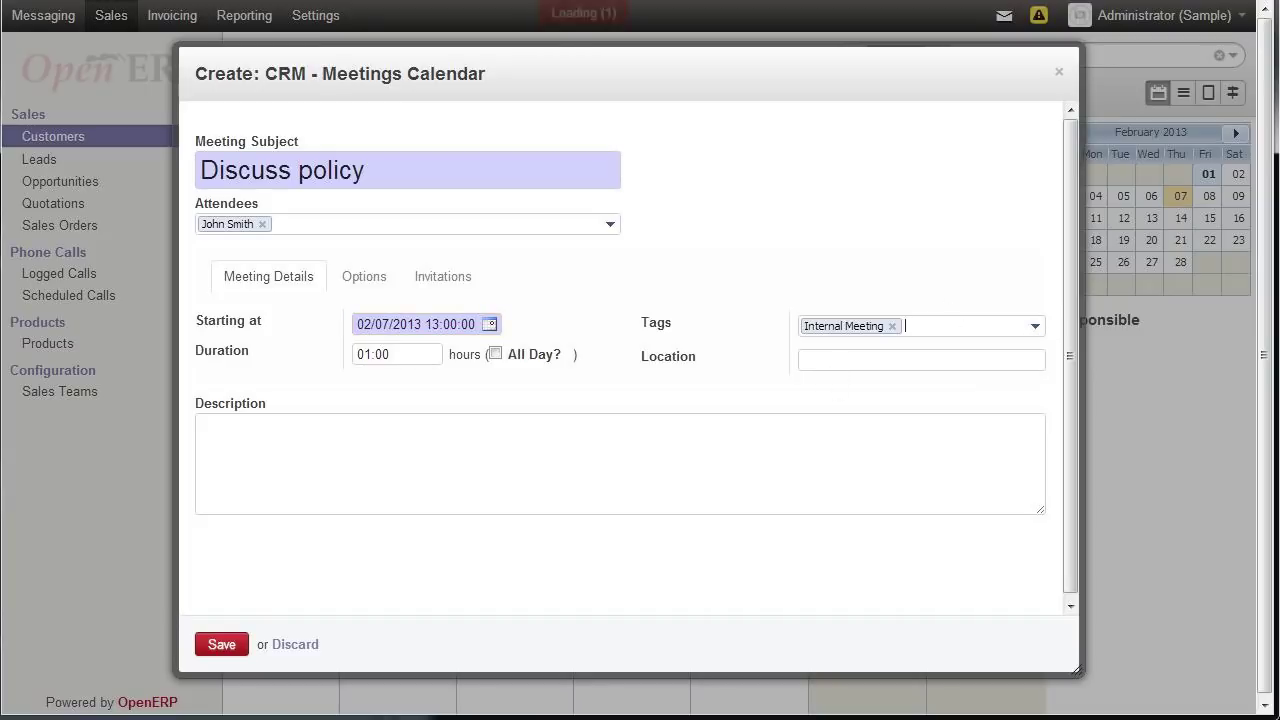
left_click(201, 424)
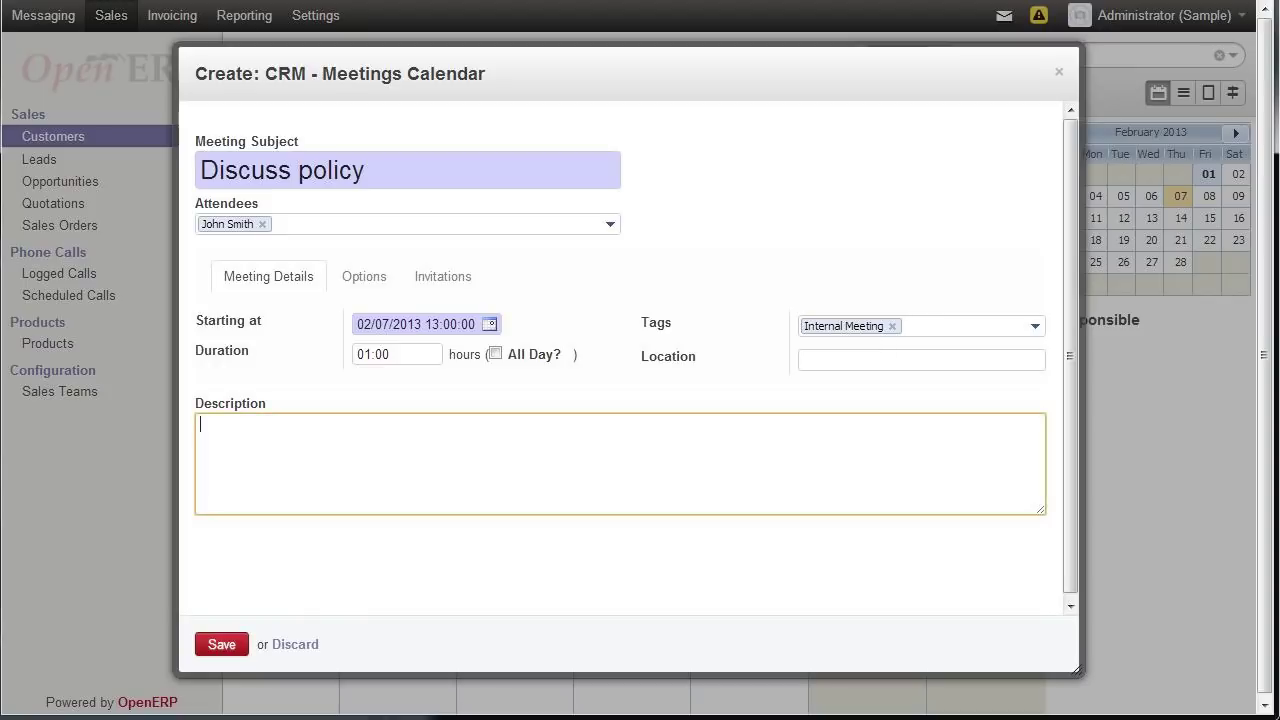
type("Wants to renew")
left_click(221, 644)
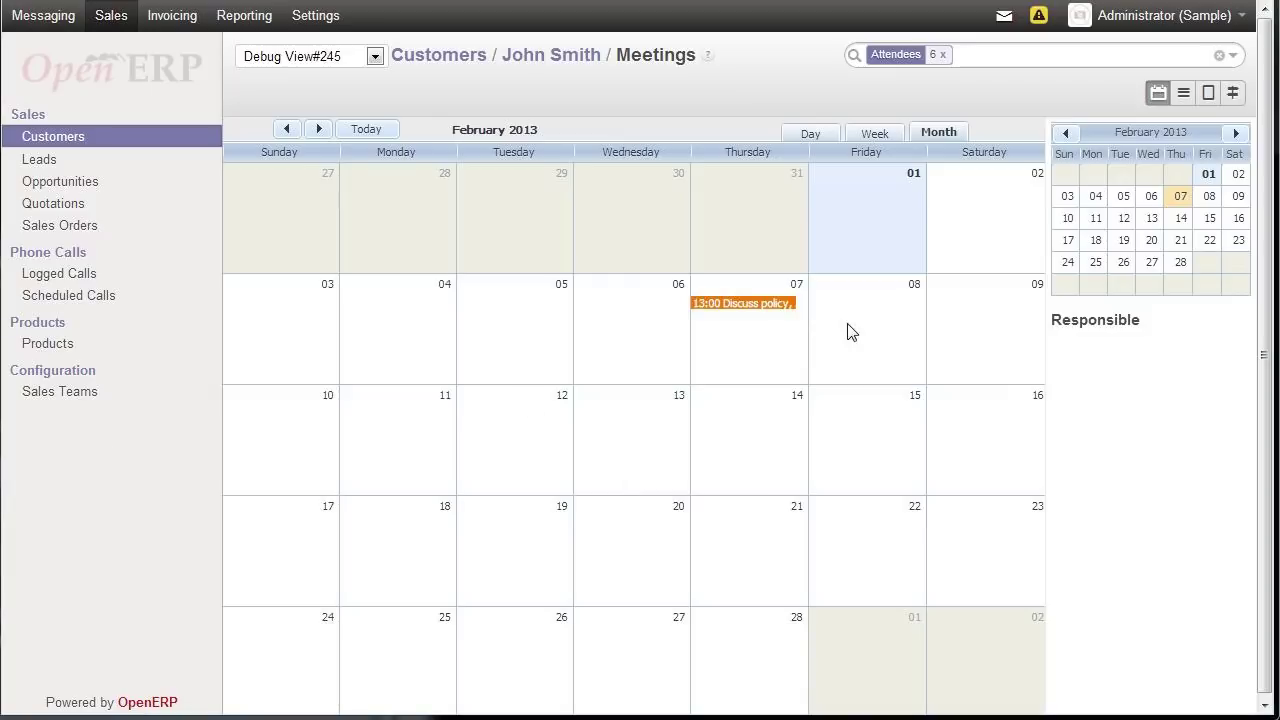
- View the Discuss policy meeting as a list, a form and a Gantt chart, then go back to the customer
left_click(1183, 95)
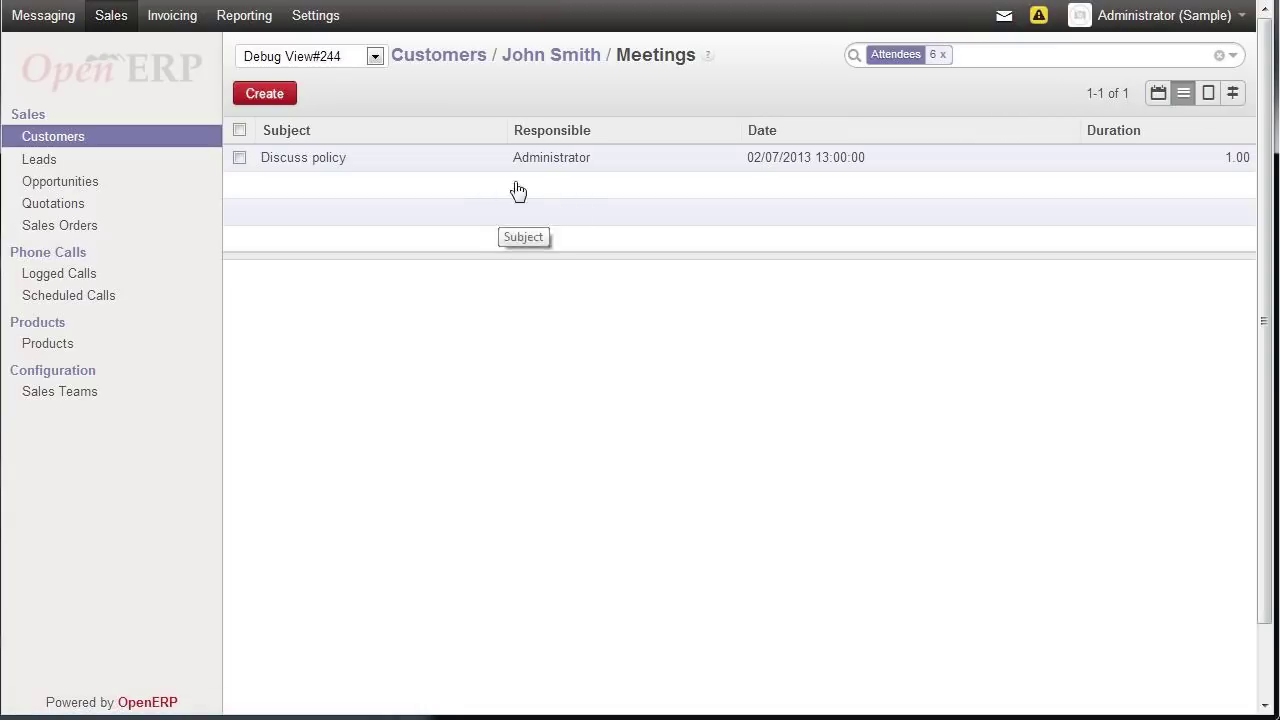
left_click(1209, 95)
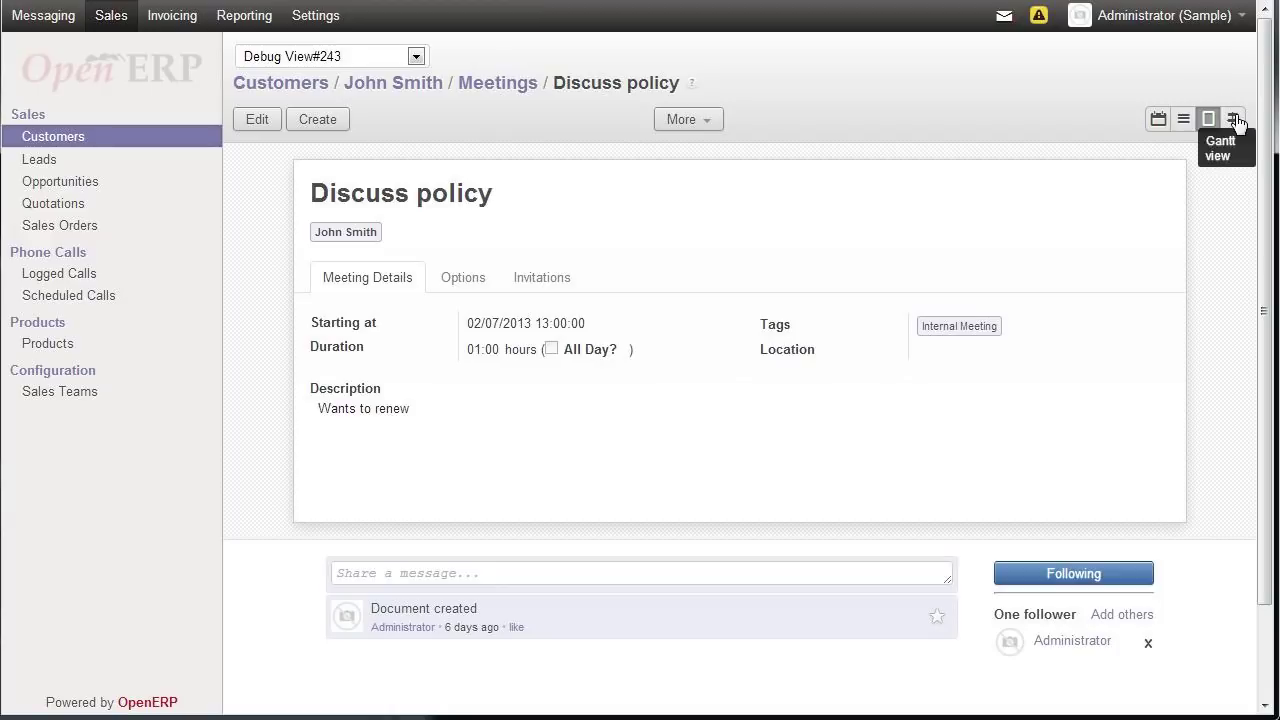
left_click(1236, 120)
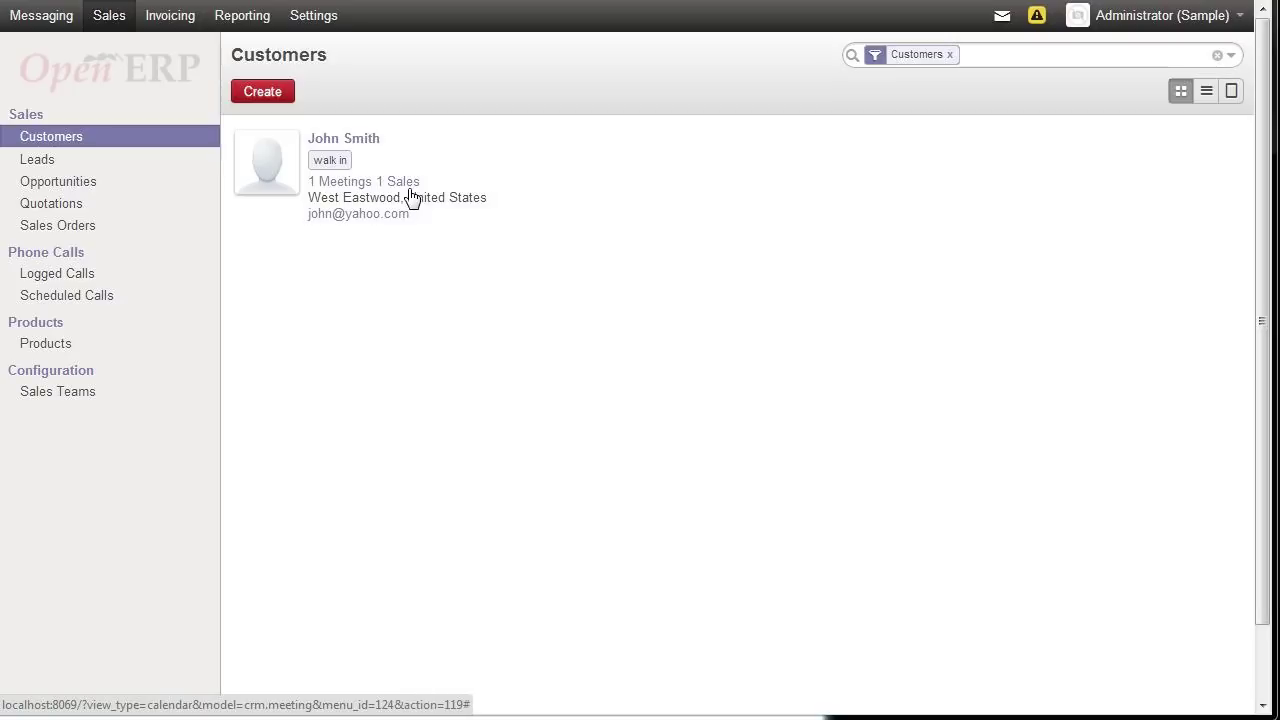
left_click(350, 184)
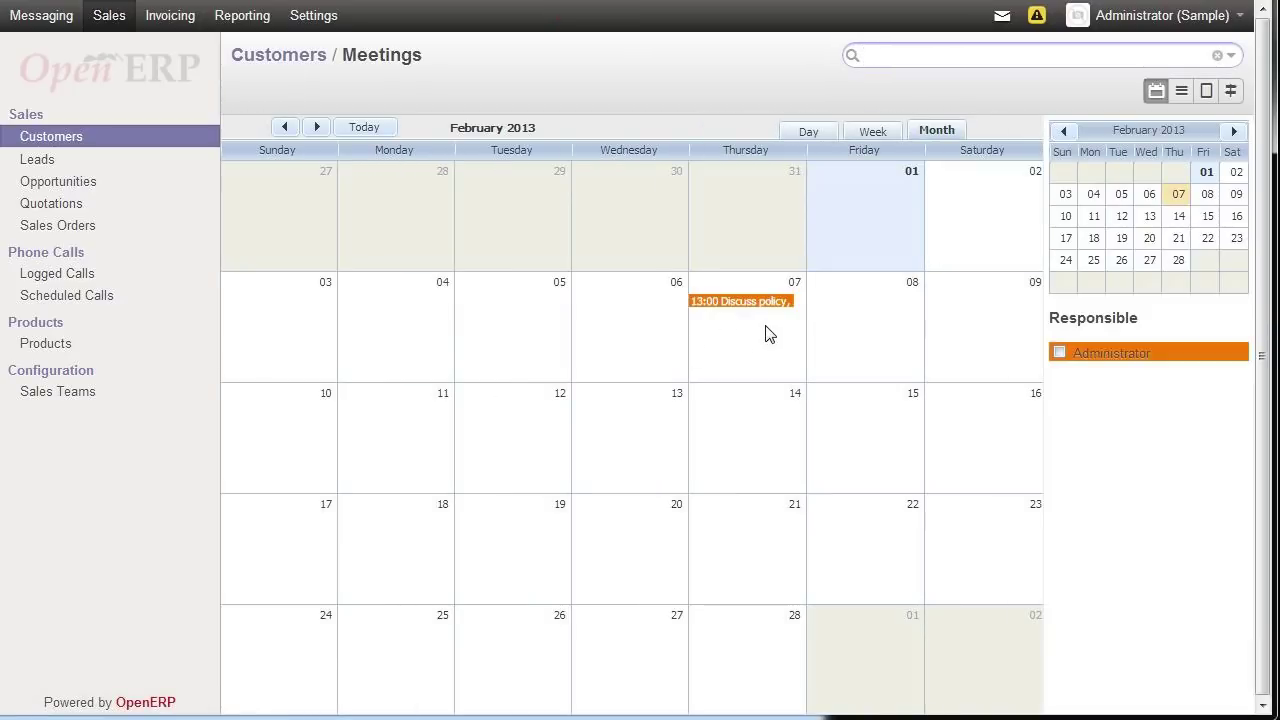
left_click(279, 60)
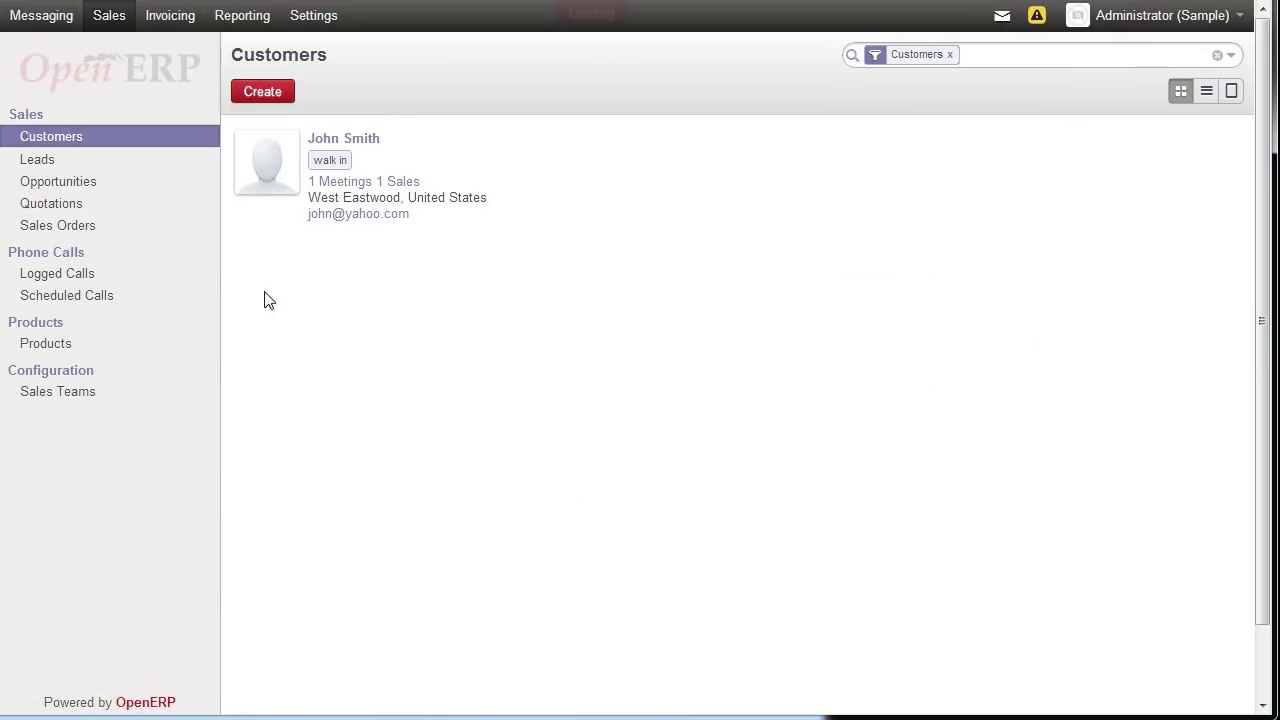
left_click(408, 184)
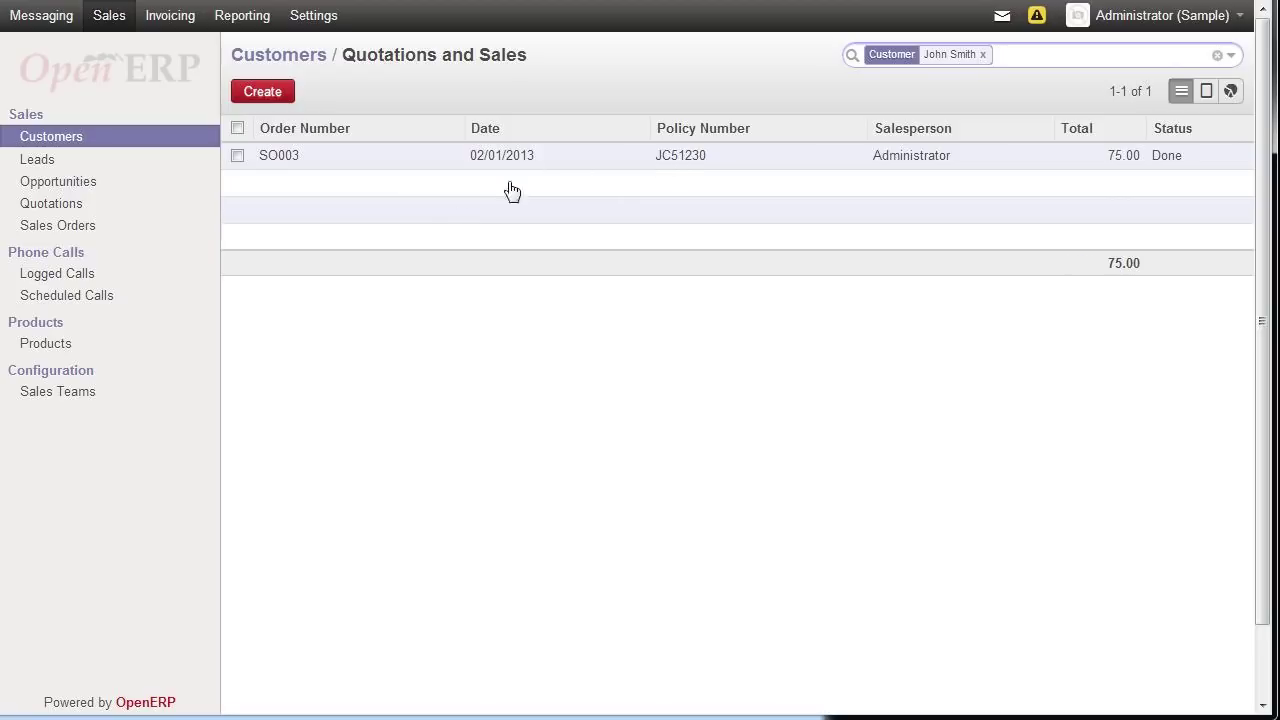
left_click(69, 152)
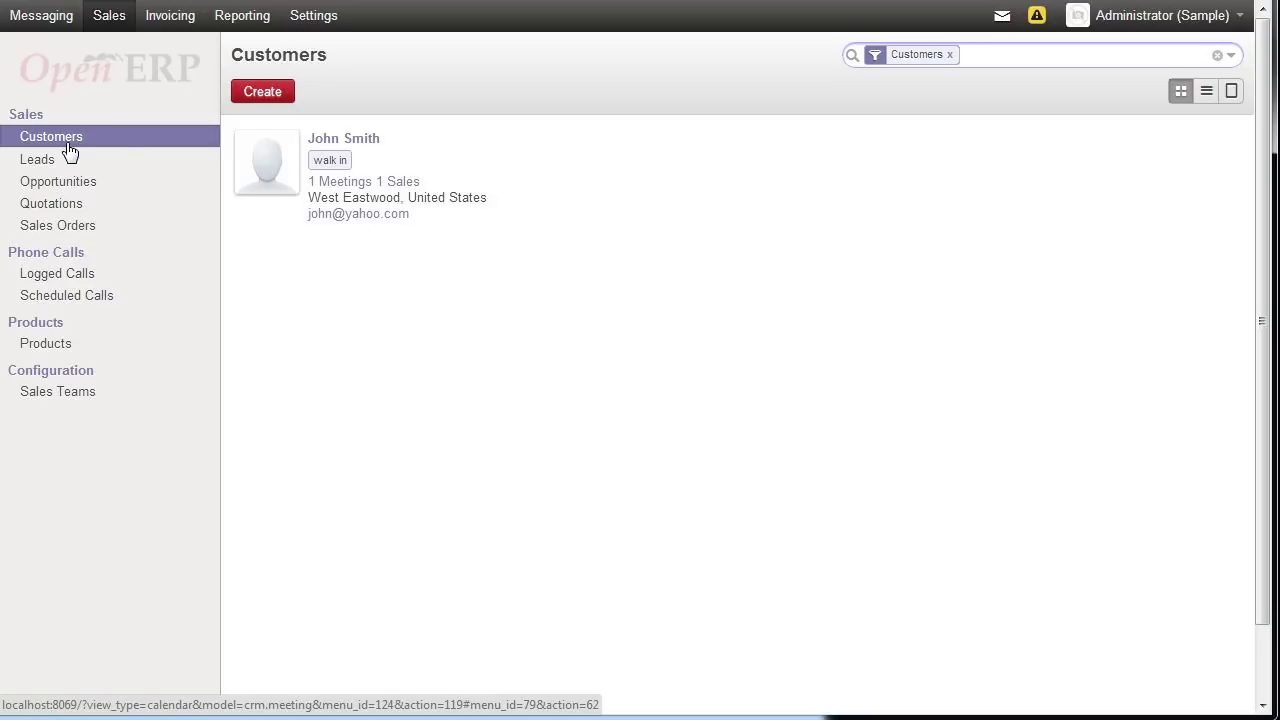
left_click(332, 143)
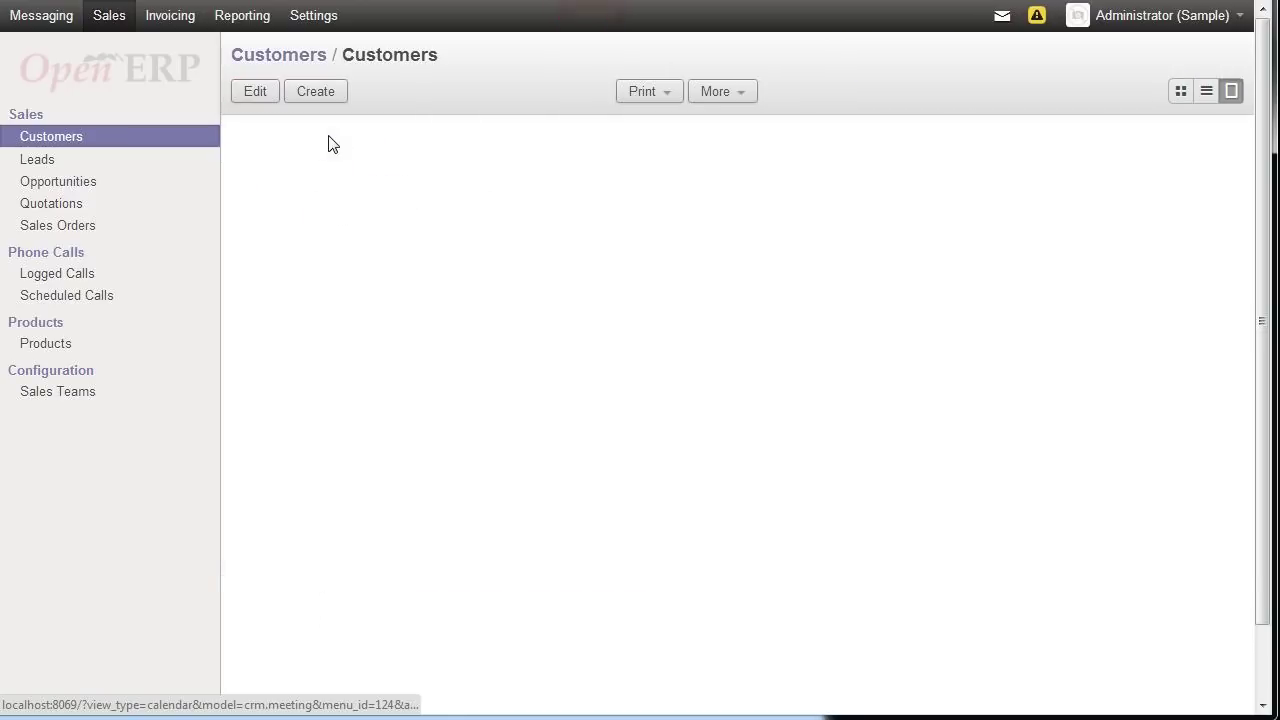
- Post a follower note on the customer saying the policy was reviewed and they're ready to contact the customer
scroll(405, 320, "down", 2)
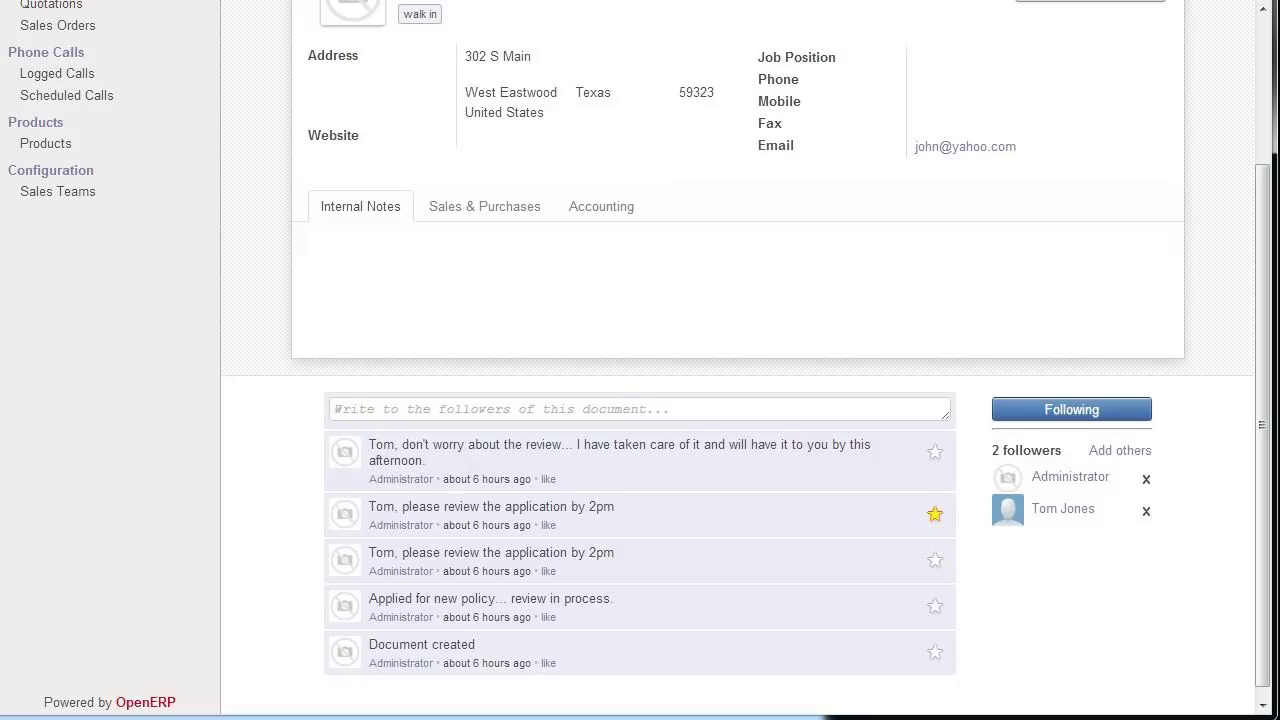
scroll(579, 458, "up", 1)
left_click(511, 510)
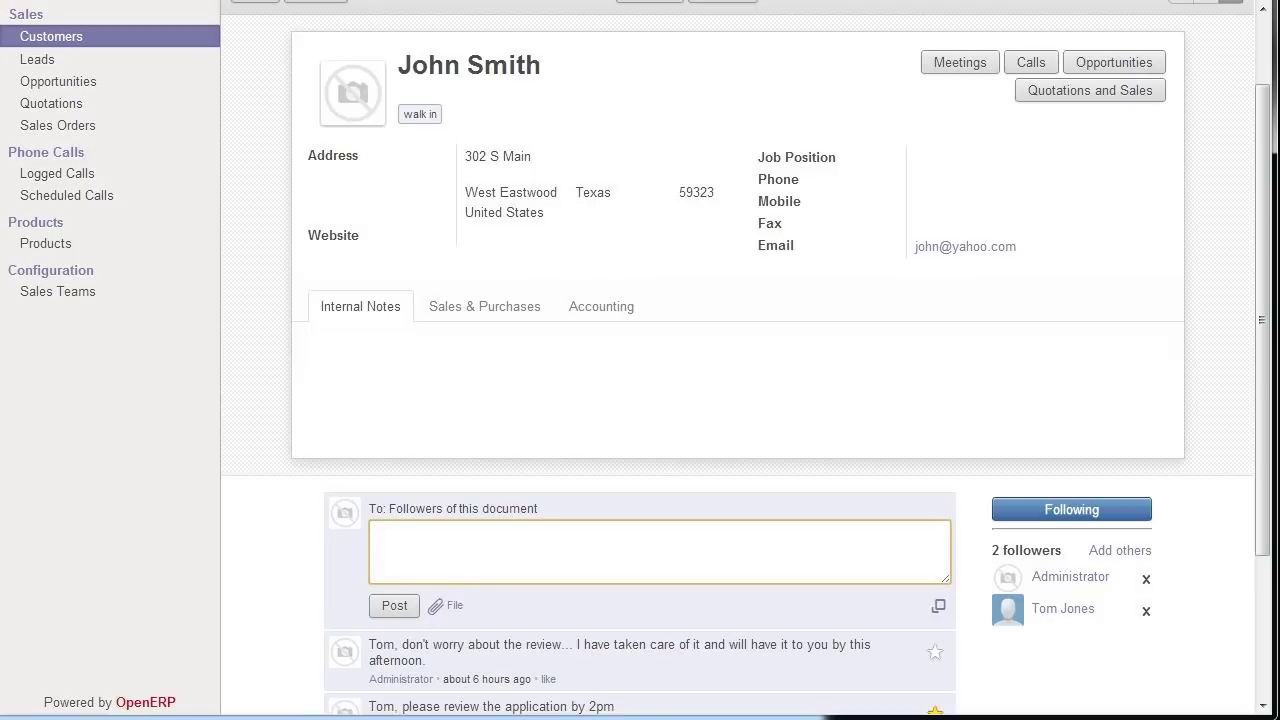
type("We have r")
type("eviewed the p")
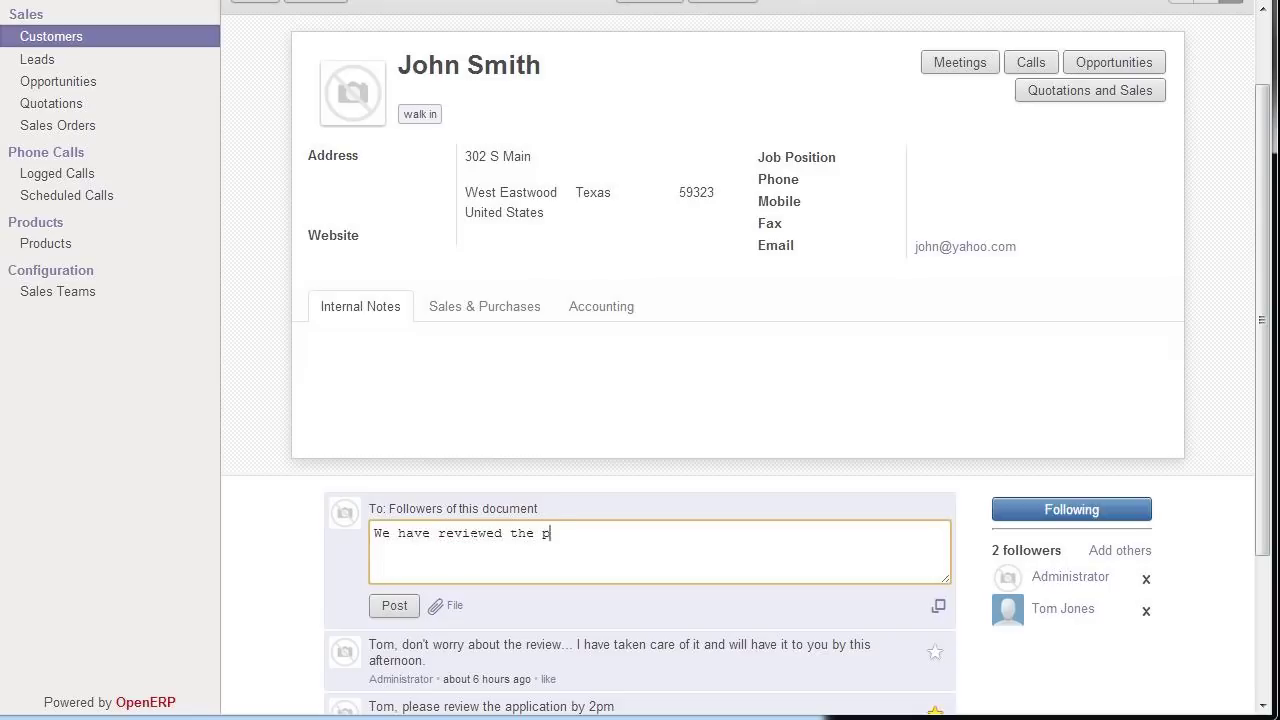
type("olicy and we ready conte")
type("ct customer")
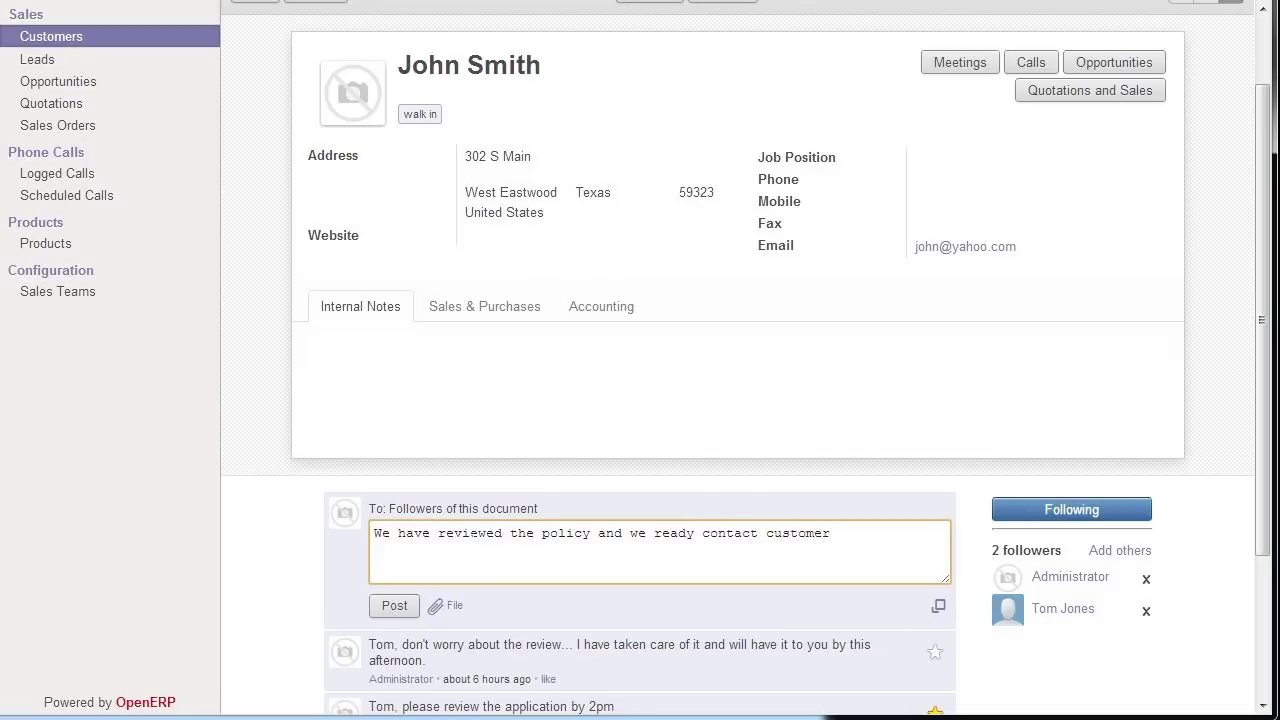
left_click(394, 607)
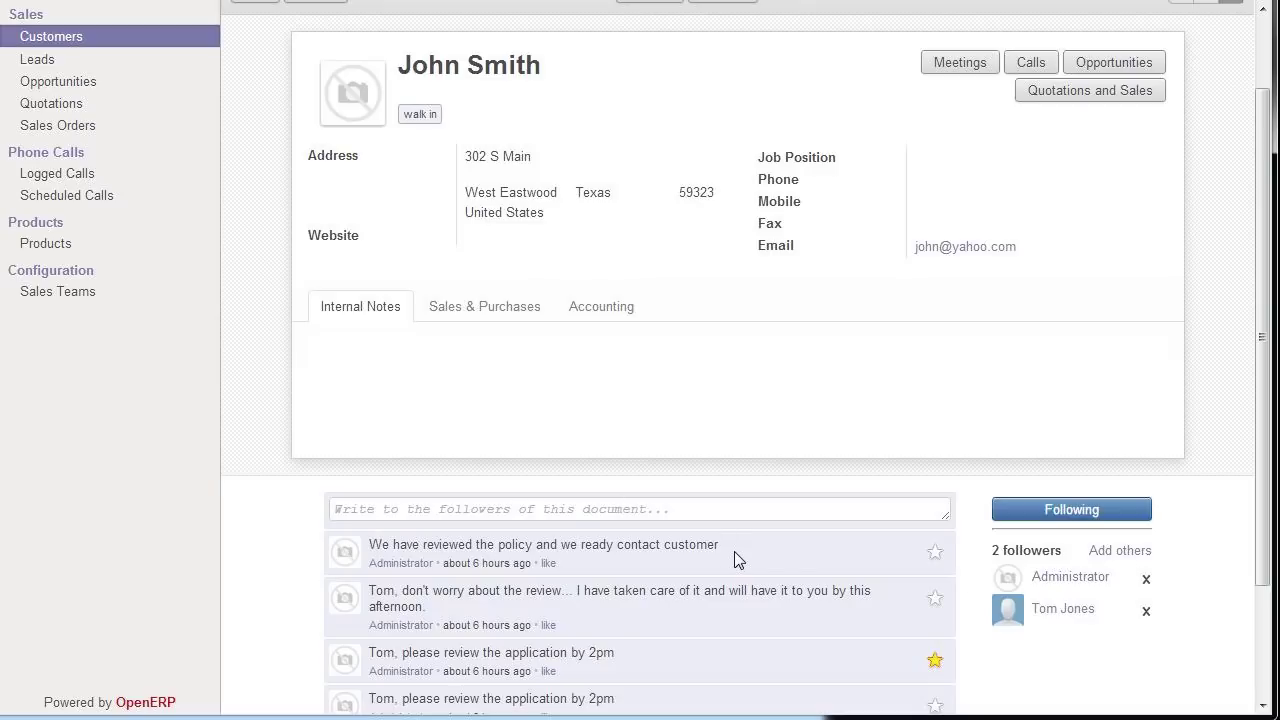
scroll(734, 560, "down", 2)
scroll(734, 560, "up", 3)
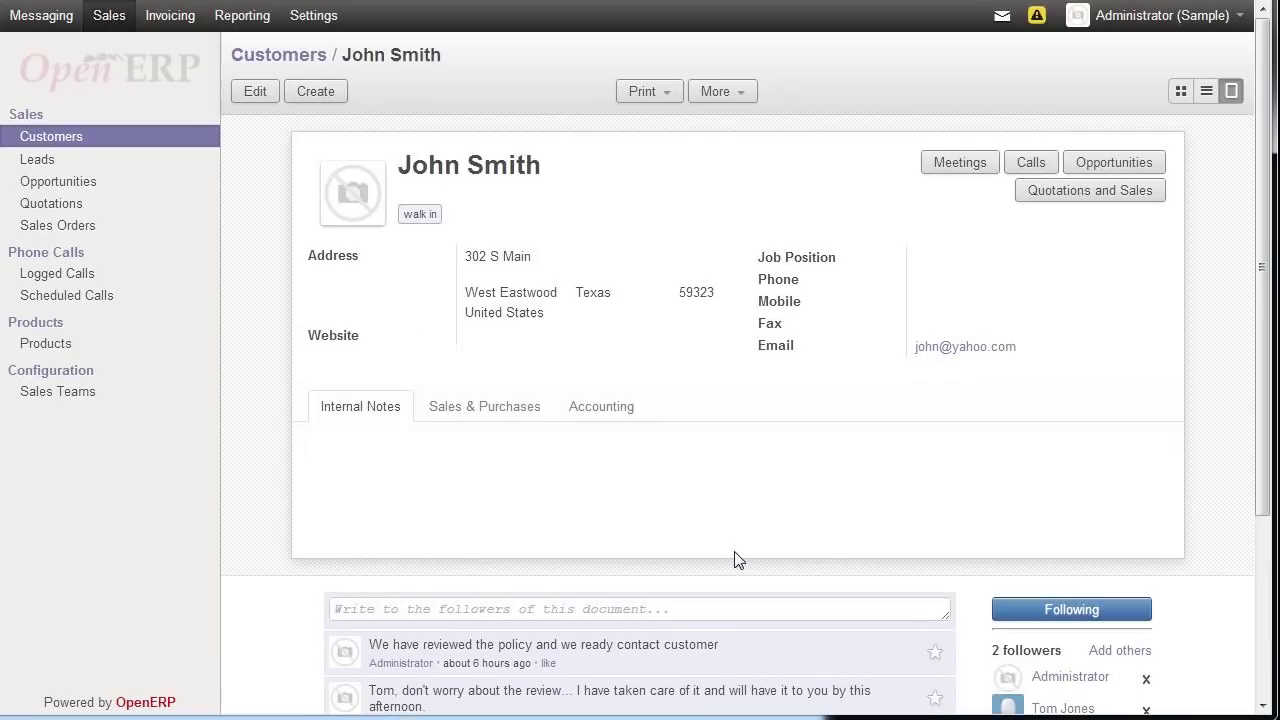
left_click(38, 162)
left_click(80, 181)
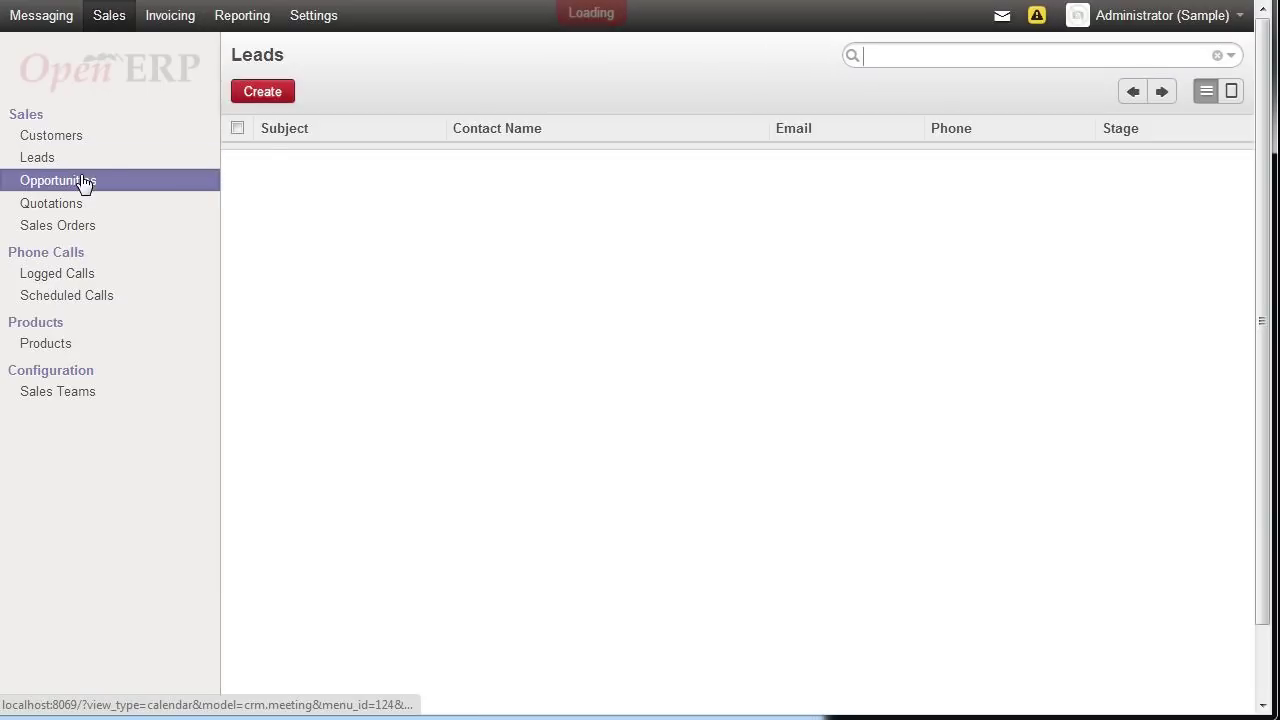
left_click(88, 143)
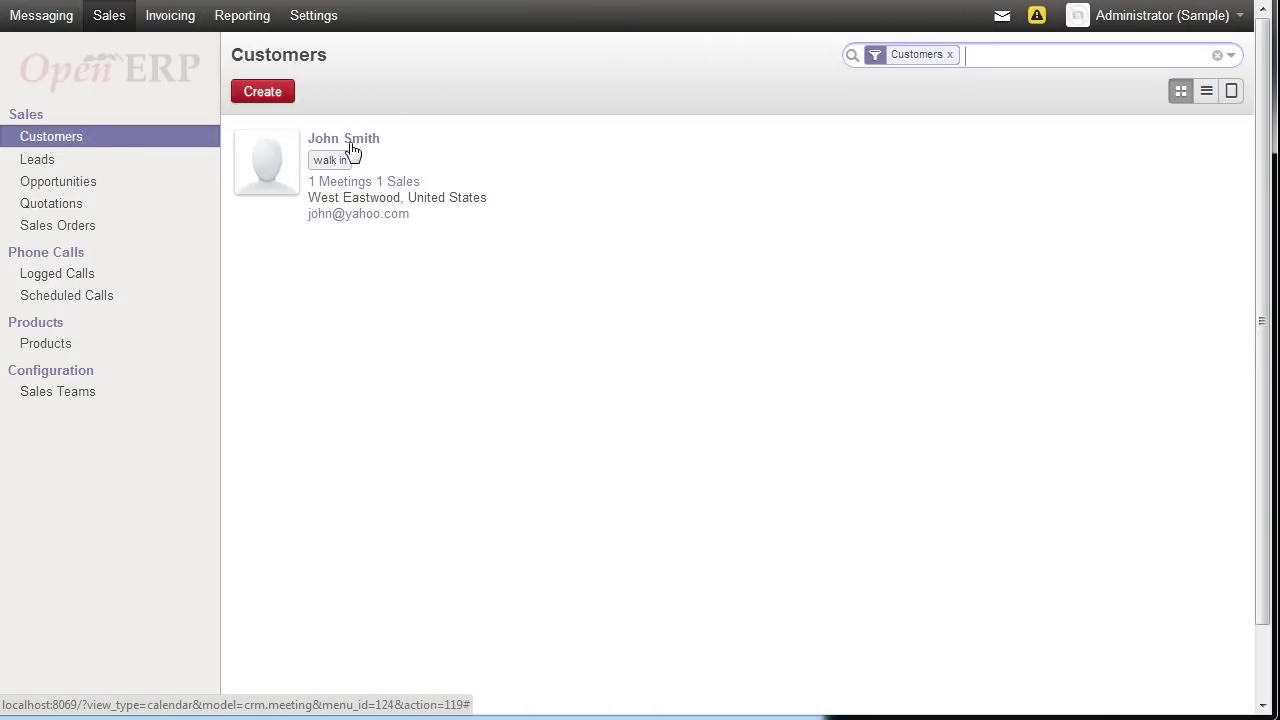
left_click(352, 148)
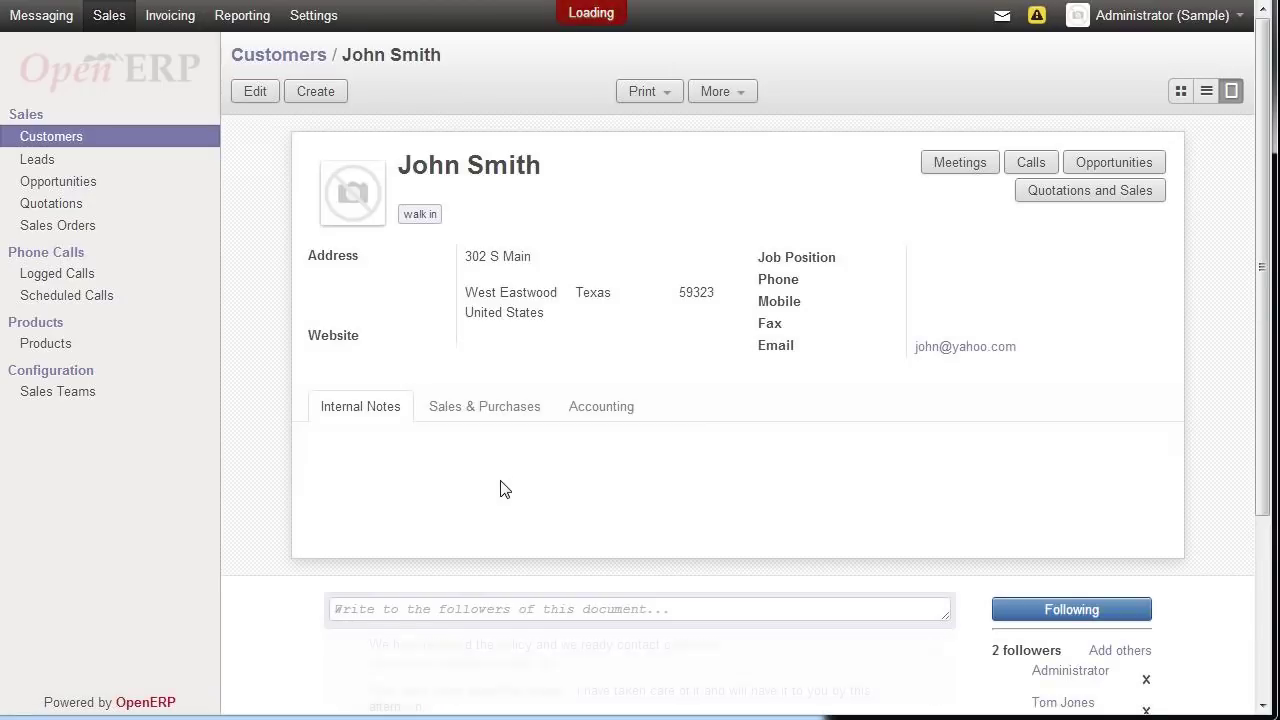
scroll(506, 472, "down", 3)
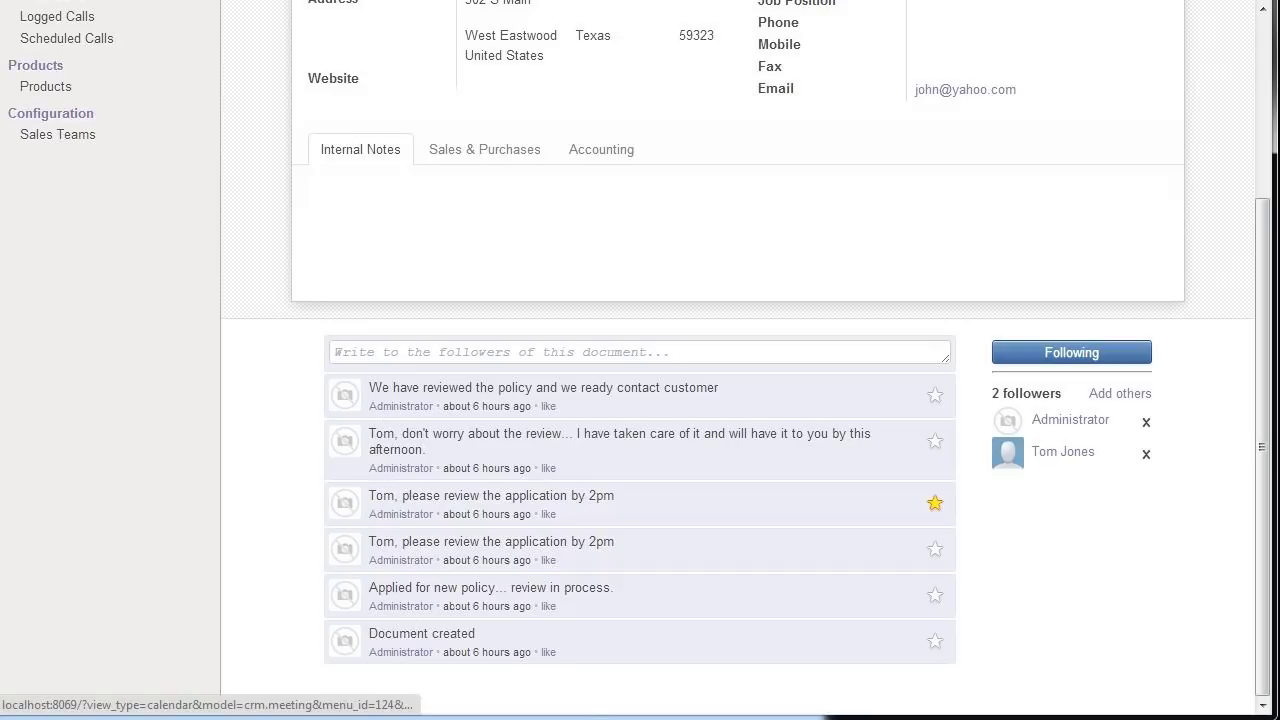
triple_click(741, 400)
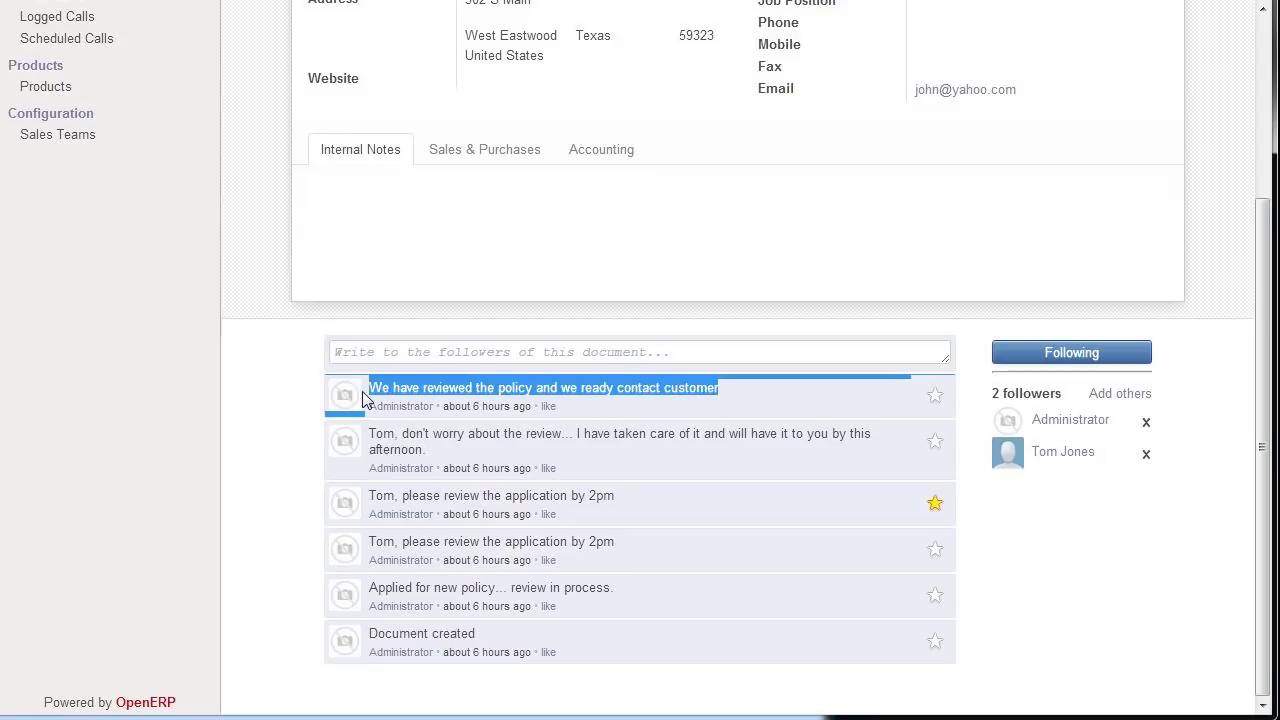
left_click(640, 425)
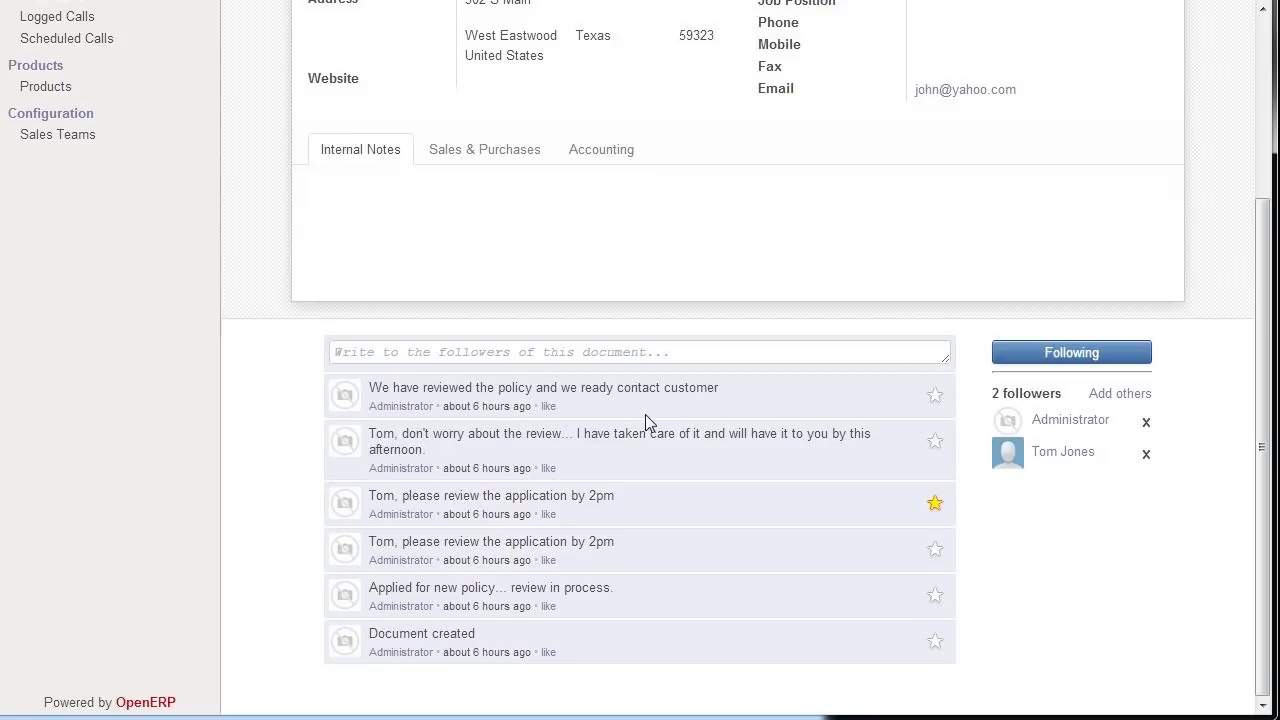
scroll(648, 420, "up", 3)
scroll(648, 420, "down", 2)
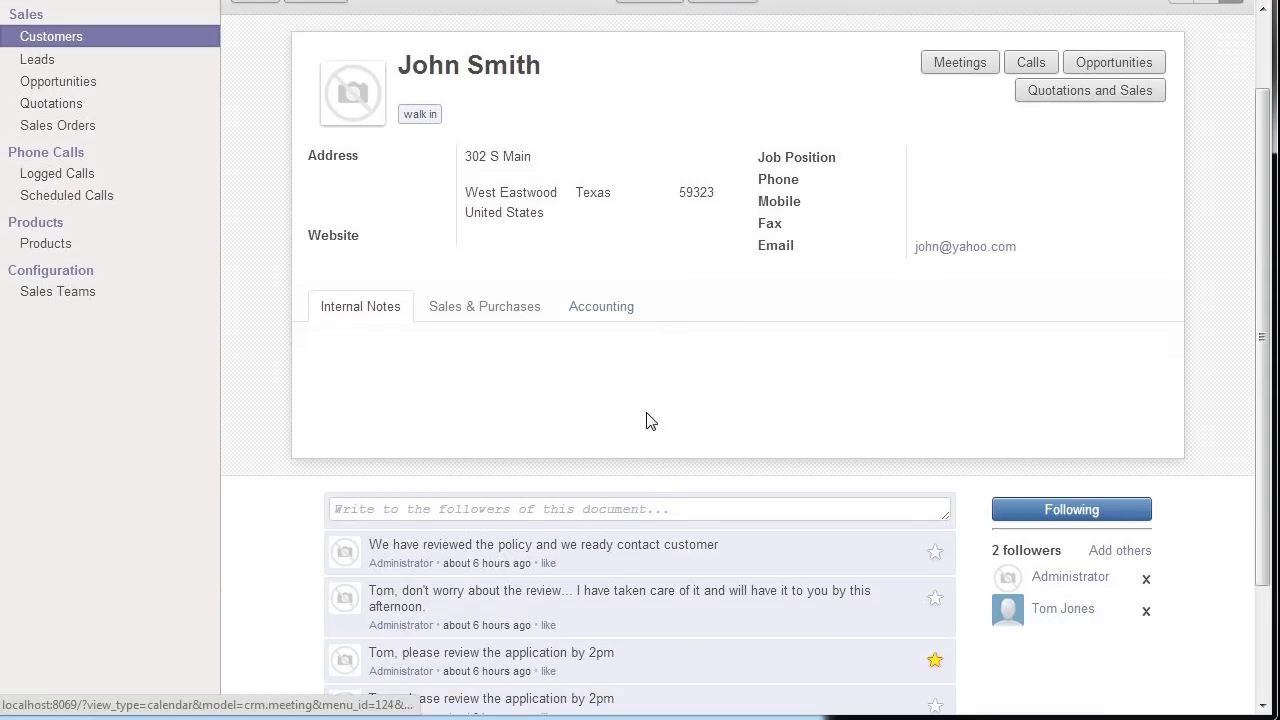
- Post a note to a colleague: 'Please contact customer this afternoon to tell him this has been approved.'
left_click(647, 410)
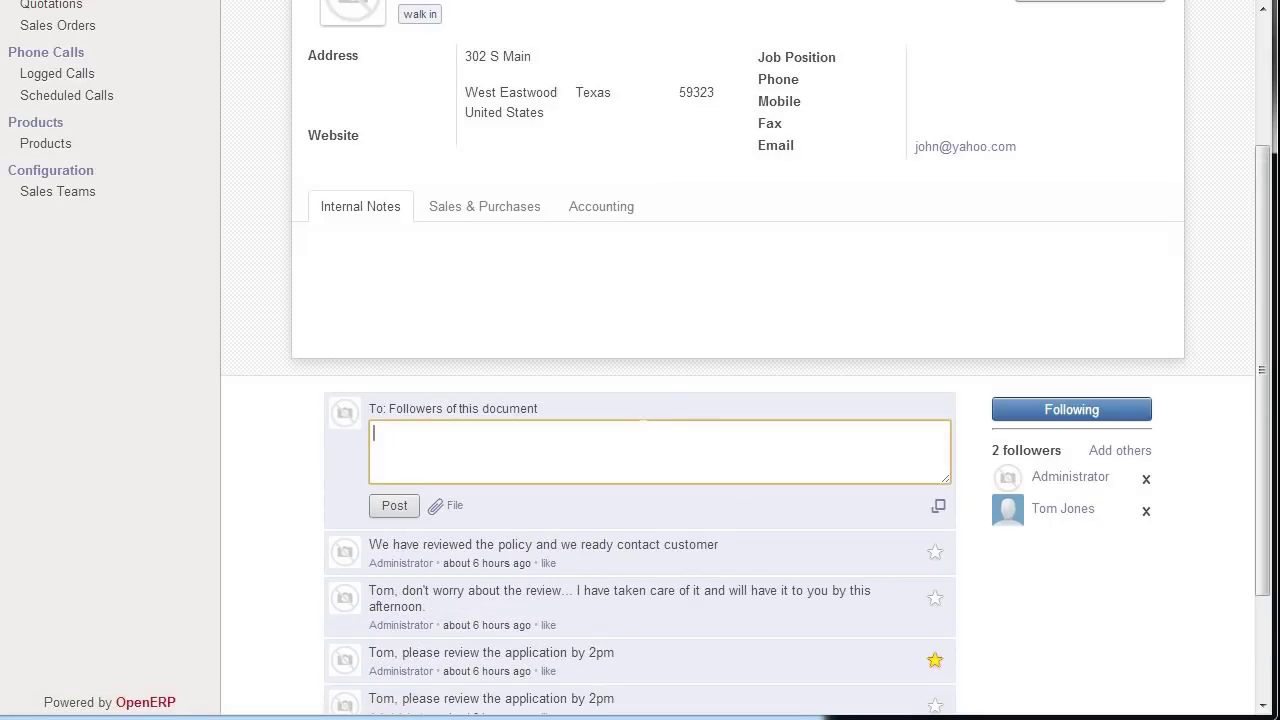
type("Tom, Please contact cu")
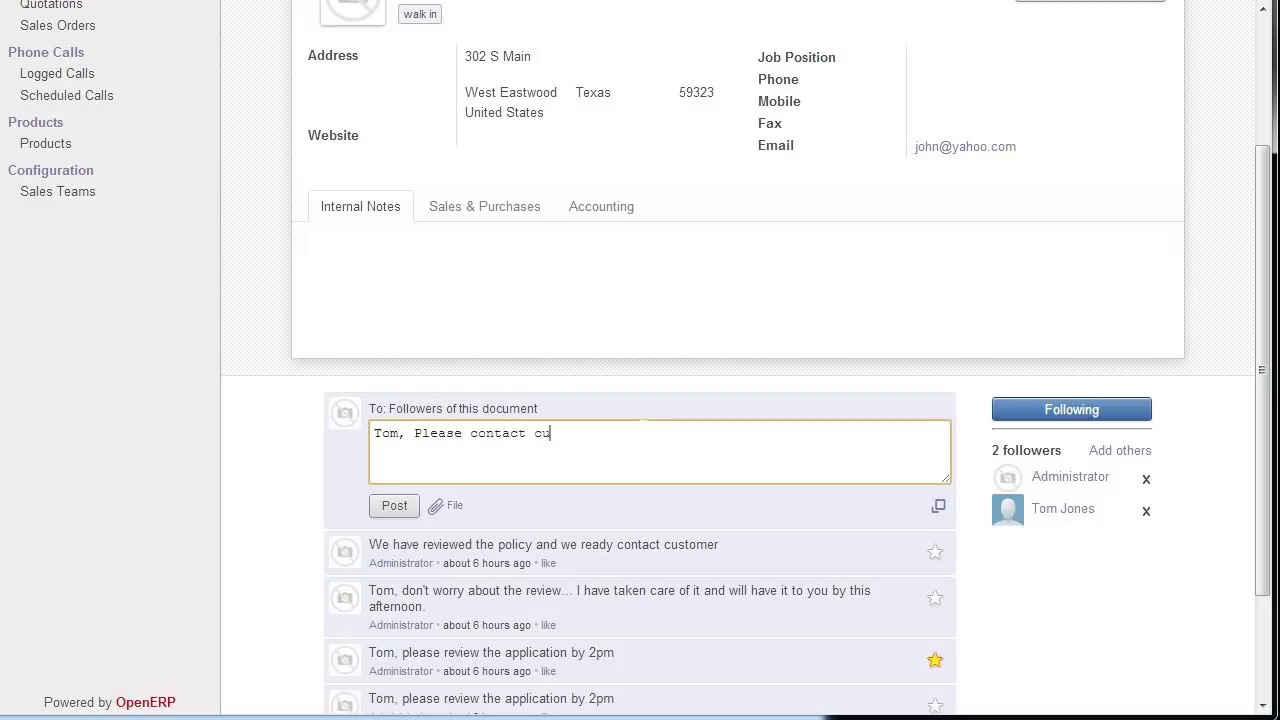
type("stomer this afternoon to tellt")
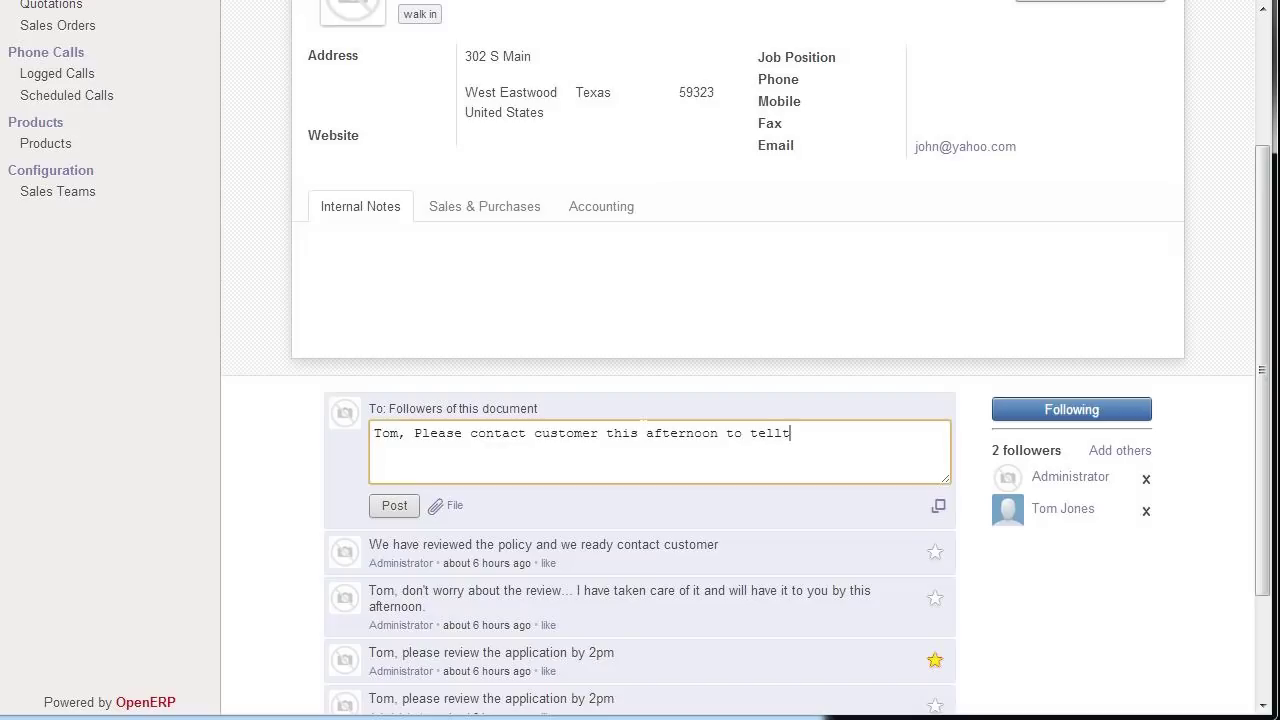
key("BackSpace")
type("thim this has been")
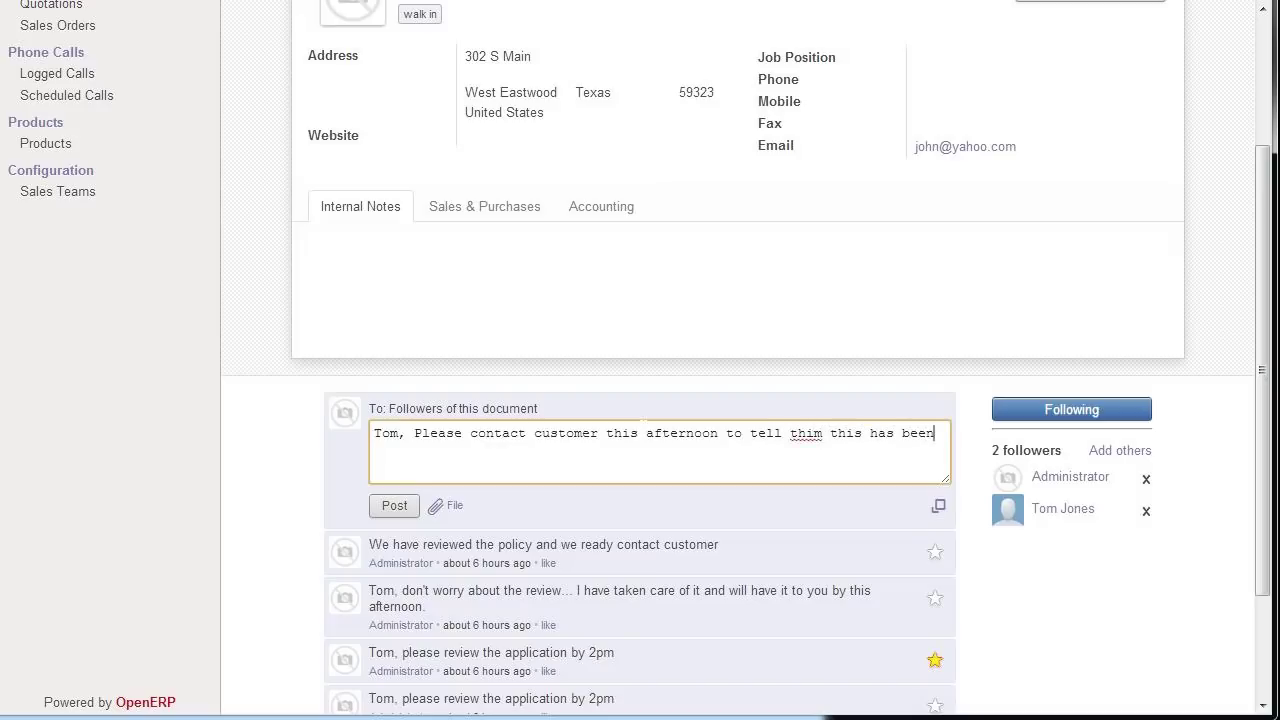
key("BackSpace")
key("BackSpace")
key("BackSpace")
key("BackSpace")
key("BackSpace")
key("BackSpace")
key("BackSpace")
key("BackSpace")
key("BackSpace")
key("BackSpace")
key("BackSpace")
key("BackSpace")
key("BackSpace")
key("BackSpace")
key("BackSpace")
type("s has been ar")
key("BackSpace")
type("pproved.")
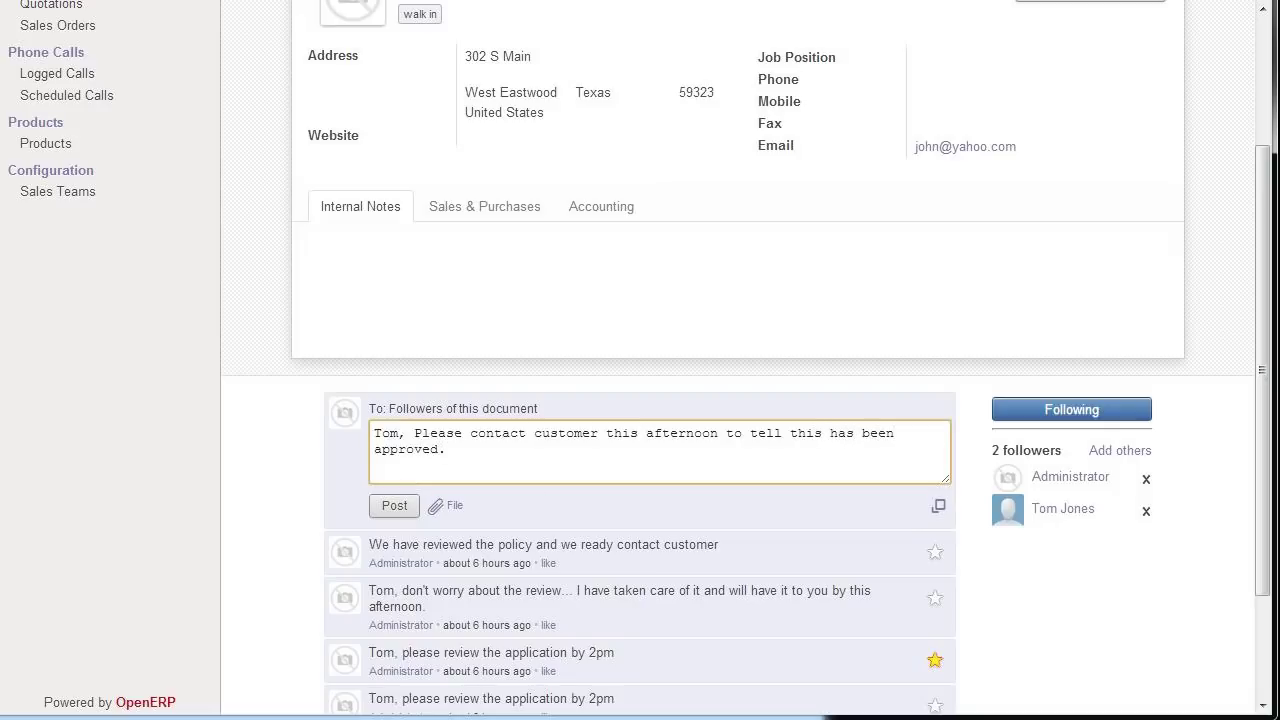
left_click(394, 506)
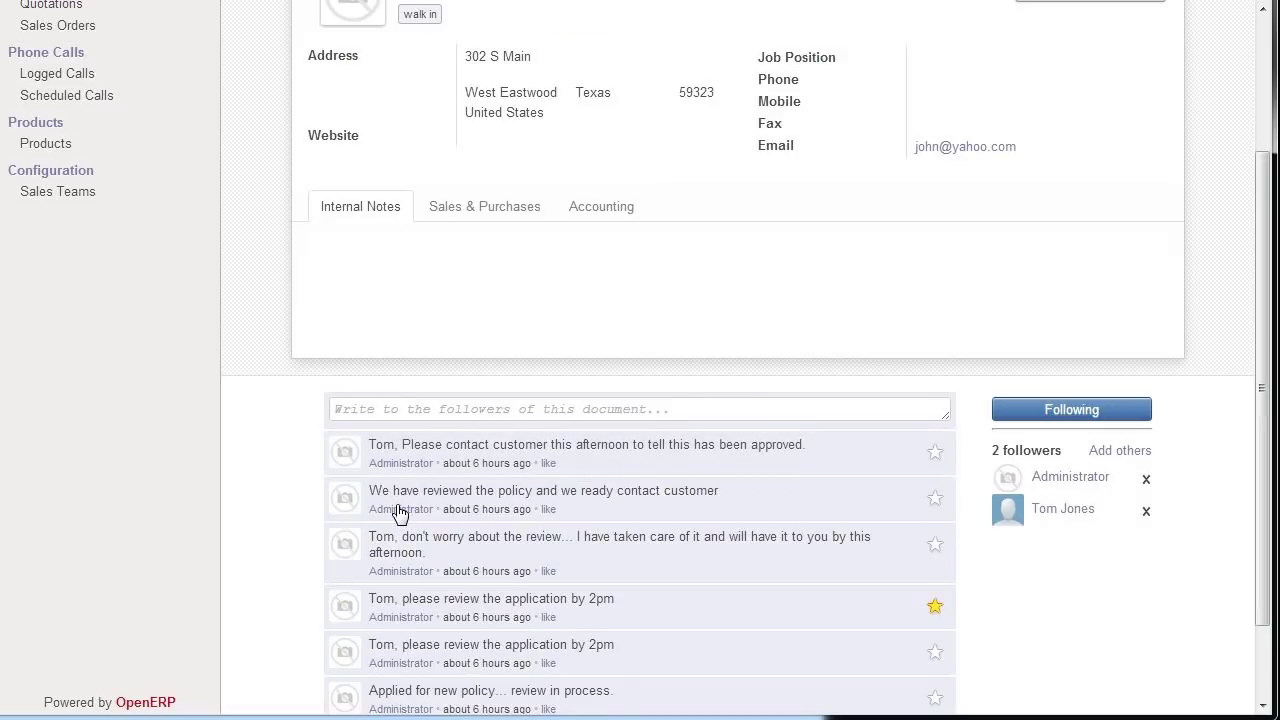
scroll(537, 522, "up", 3)
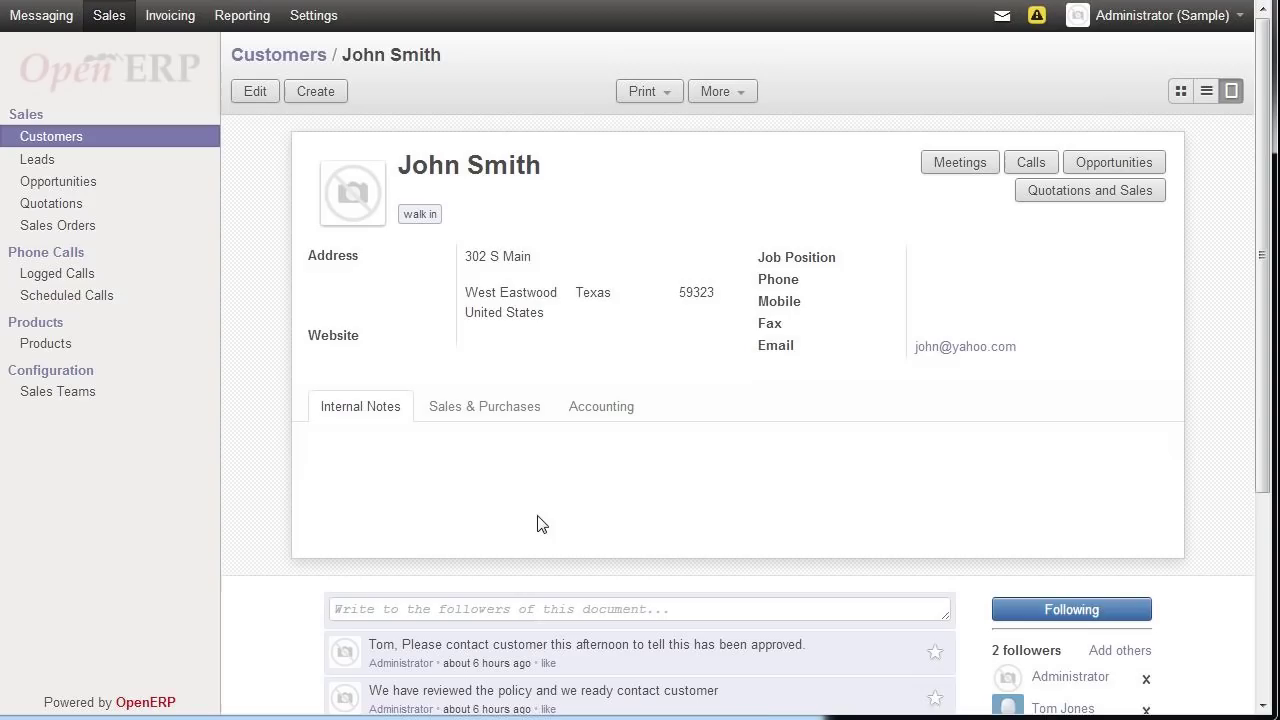
- Open Messaging Archives and load one older message to reveal the invoice and SO003 entries
left_click(45, 22)
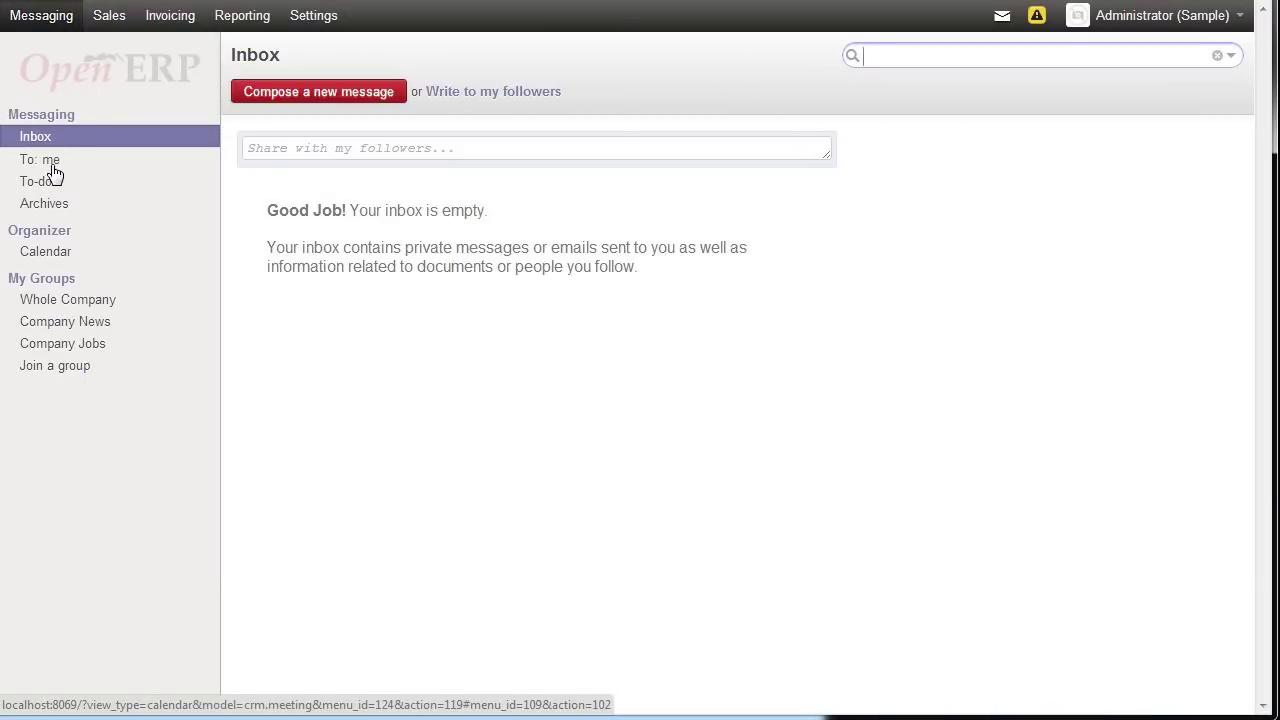
left_click(47, 206)
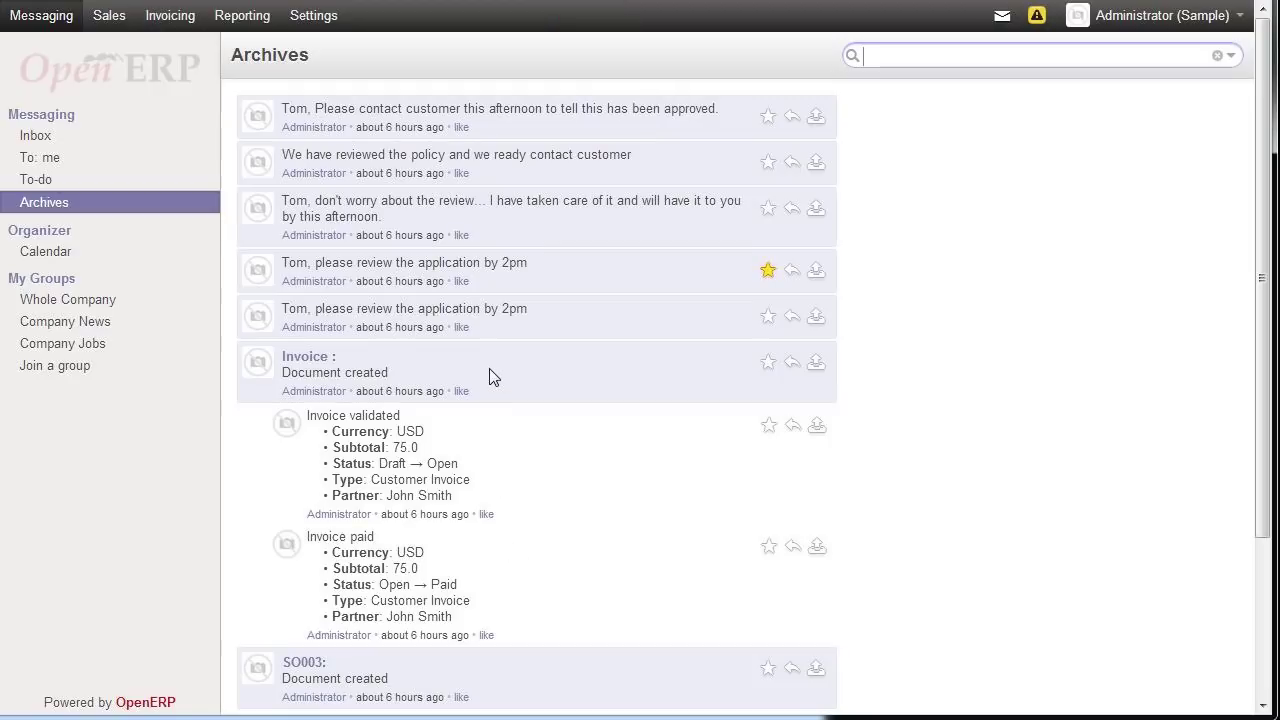
scroll(491, 372, "down", 2)
scroll(491, 372, "down", 1)
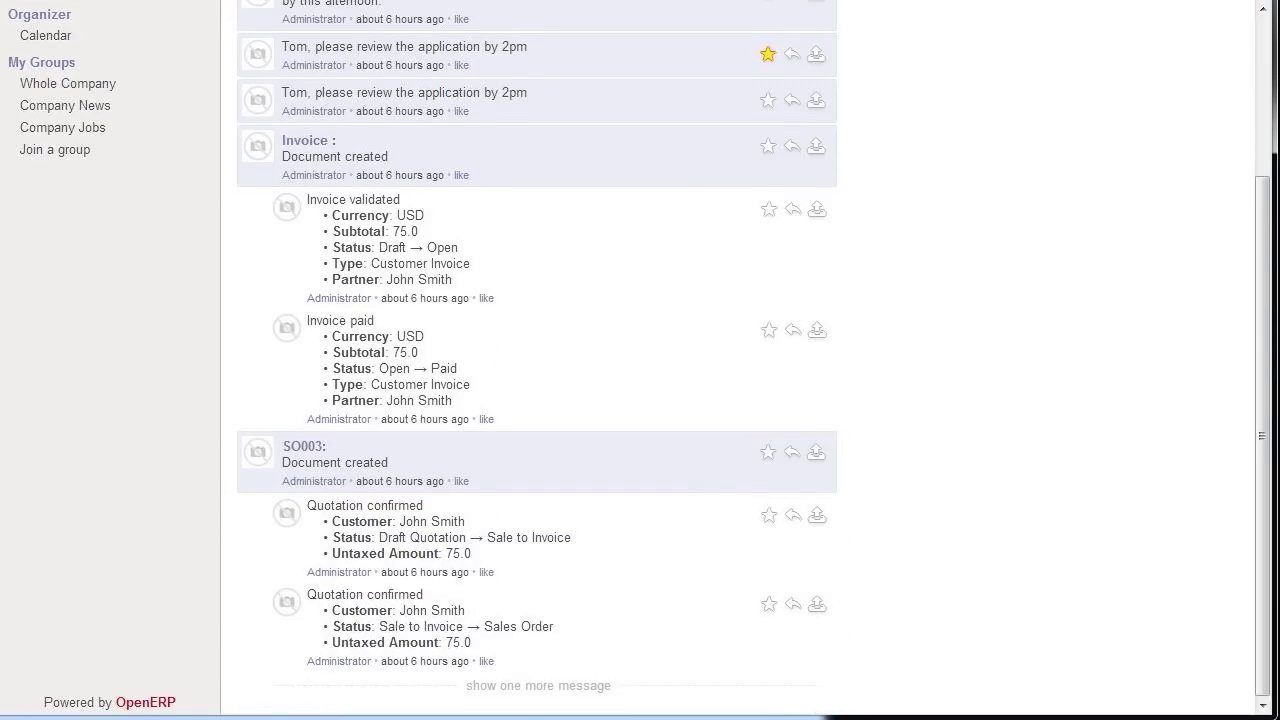
left_click(512, 690)
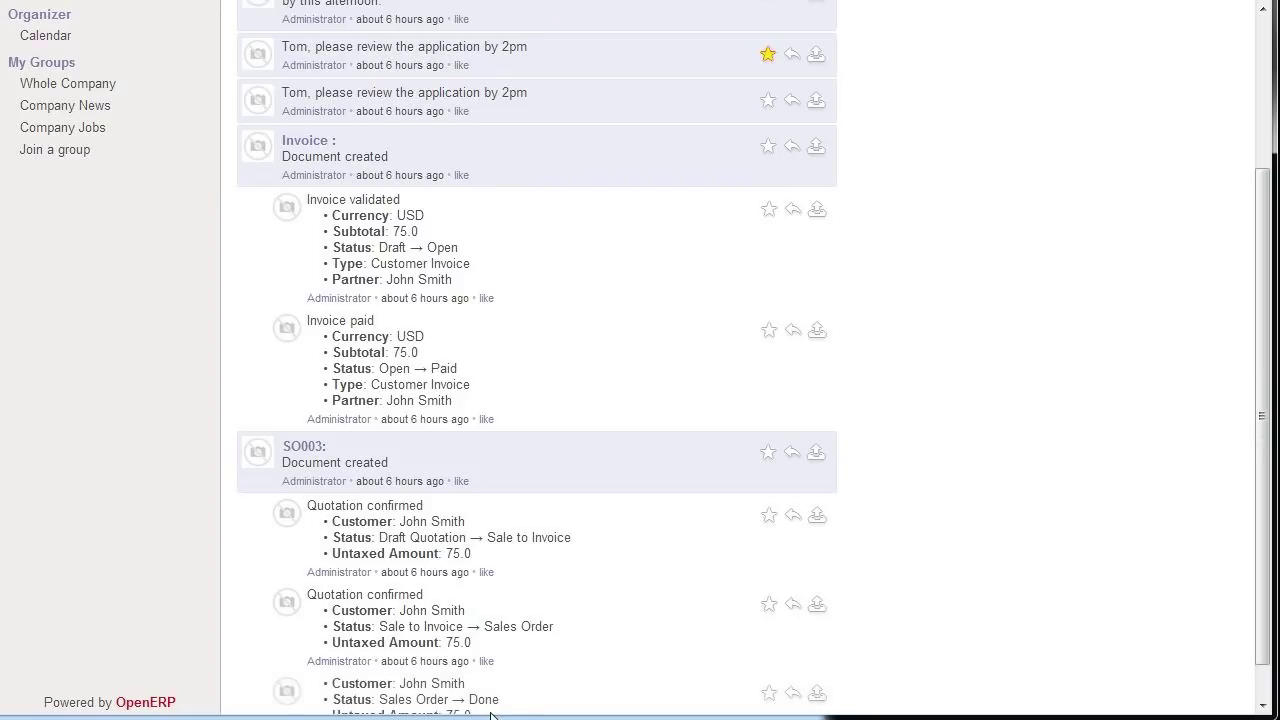
scroll(495, 702, "down", 1)
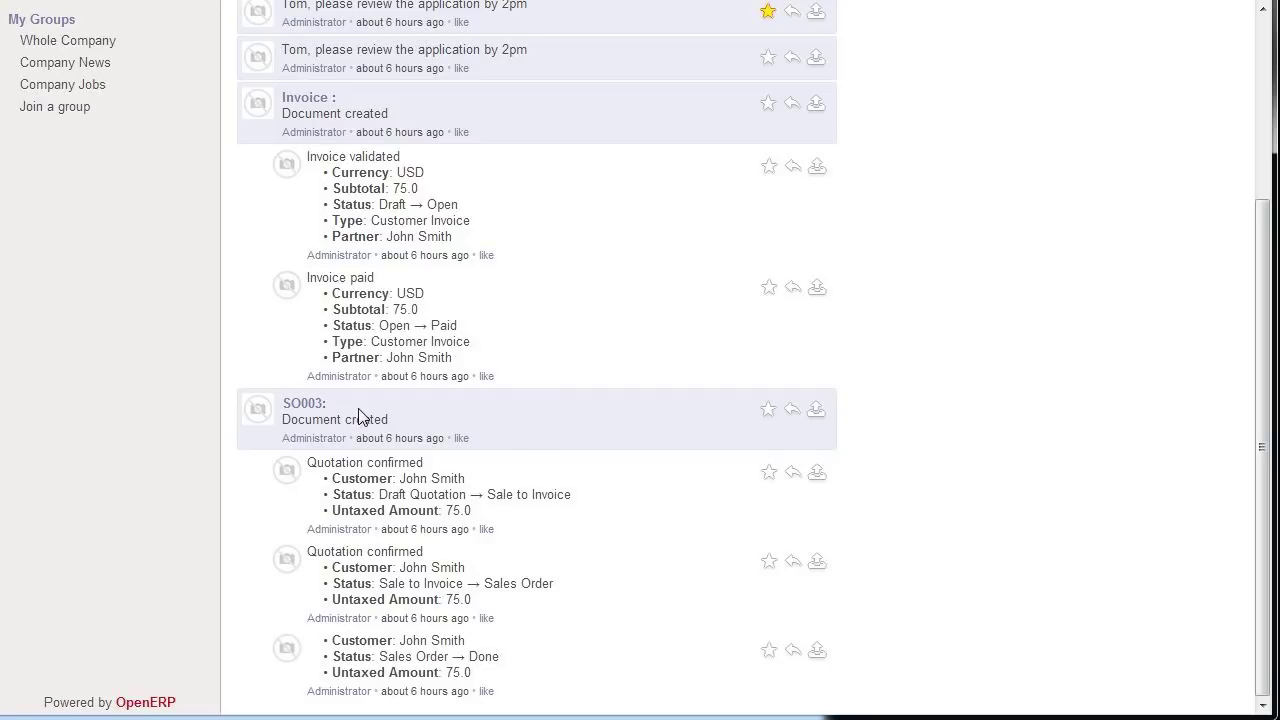
scroll(359, 416, "up", 2)
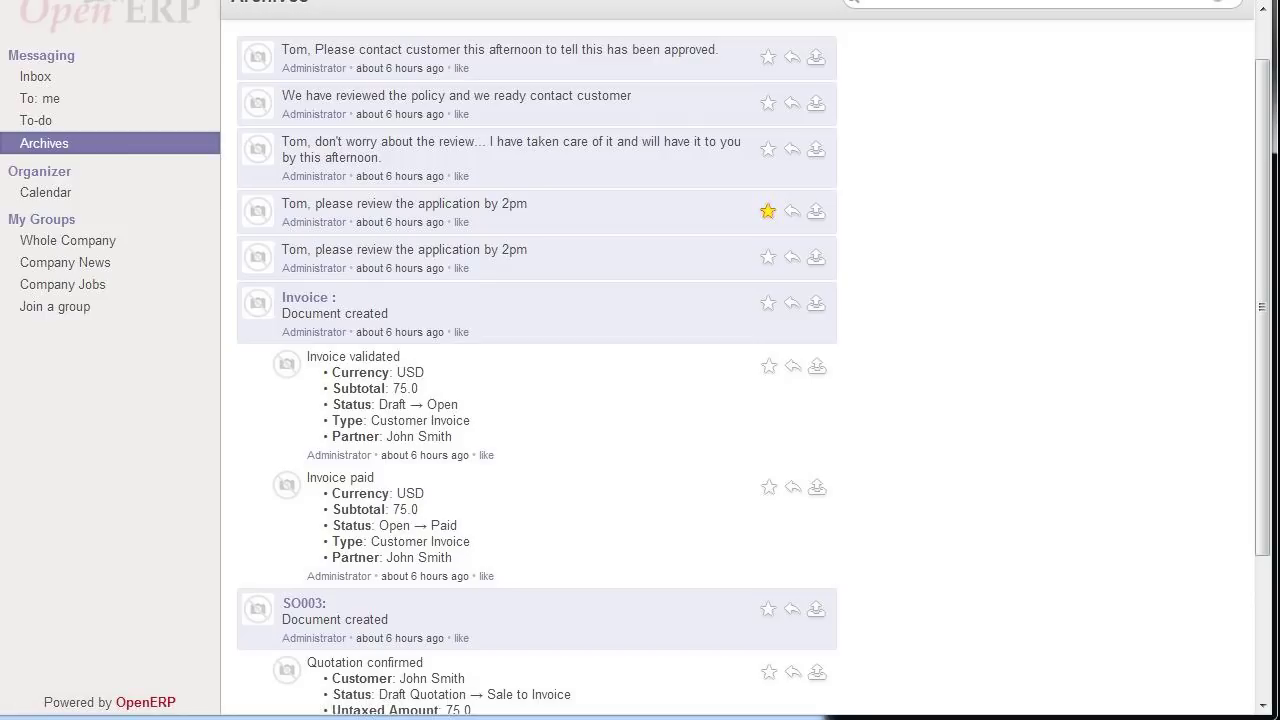
scroll(362, 370, "up", 1)
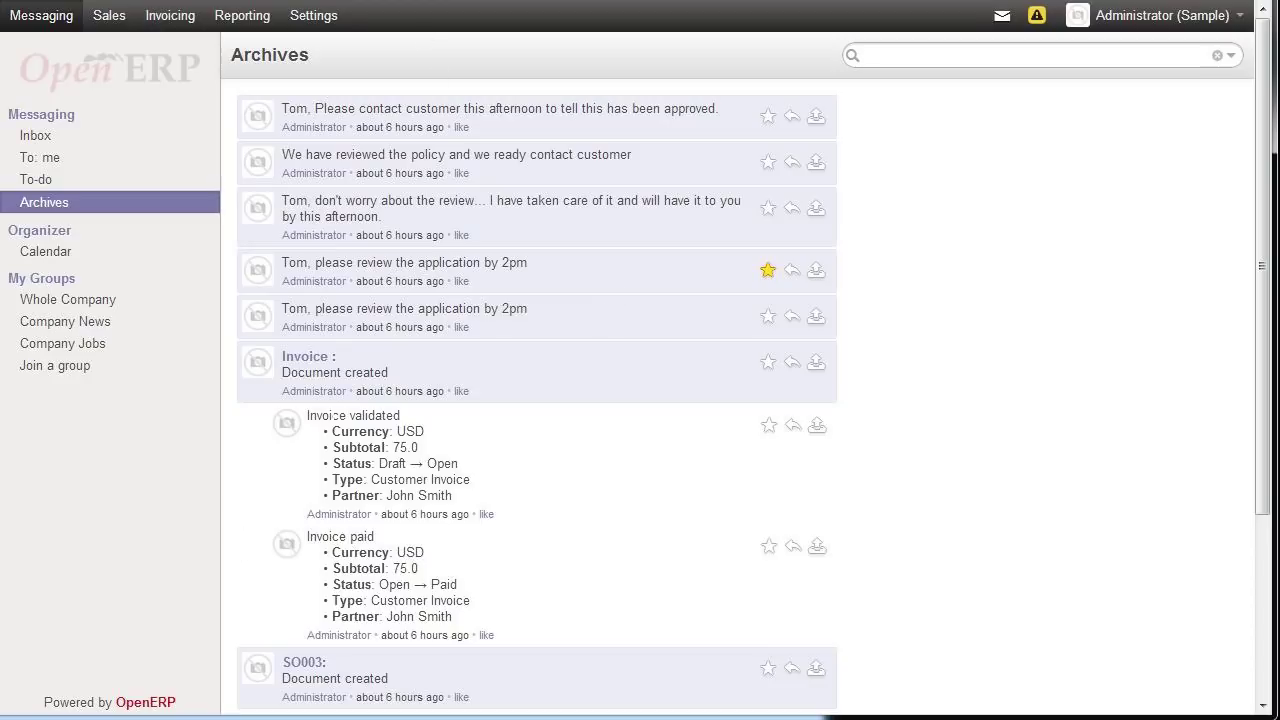
left_click(900, 55)
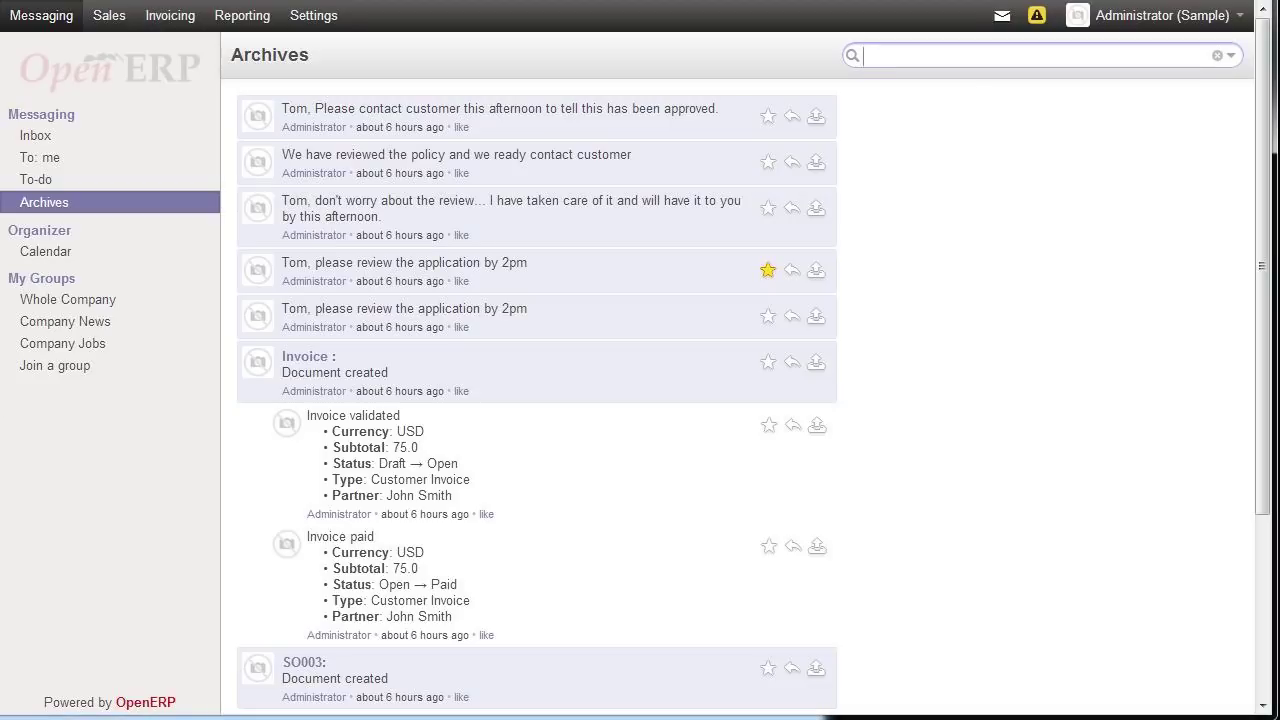
- Search archived messages by a contact's name, then clear the filter and check the To-do list
type("Tom")
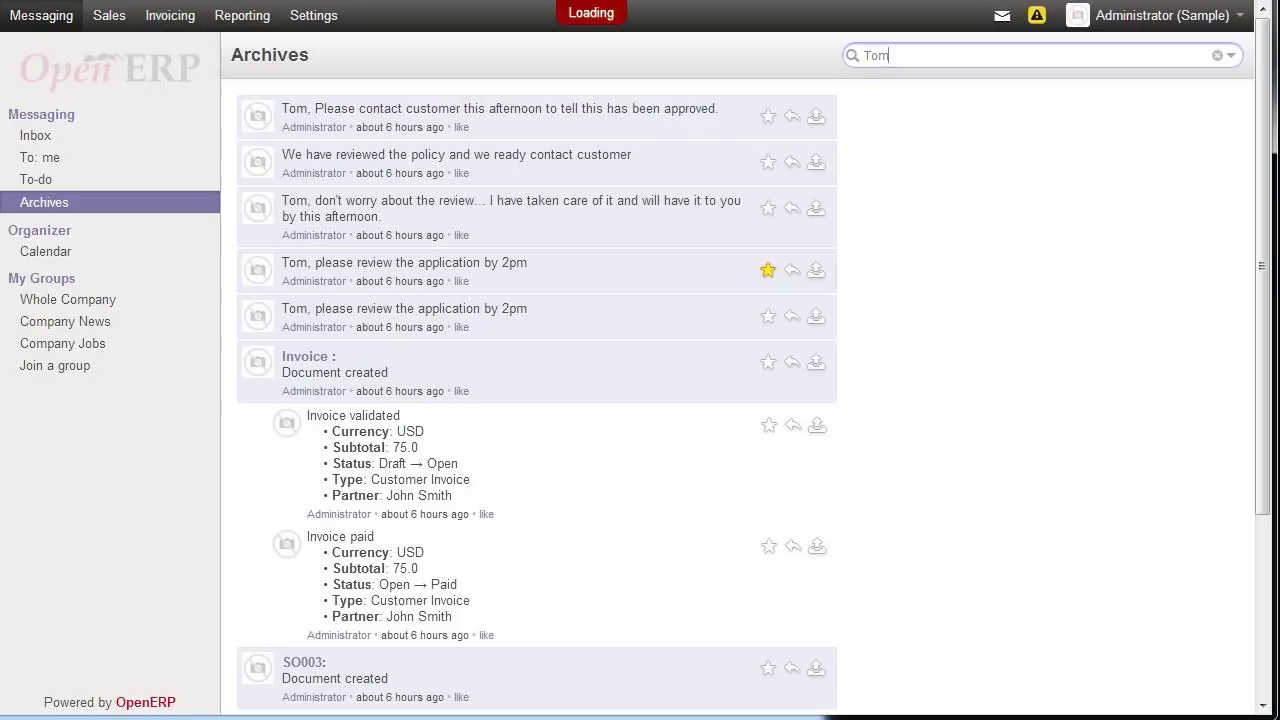
key("Return")
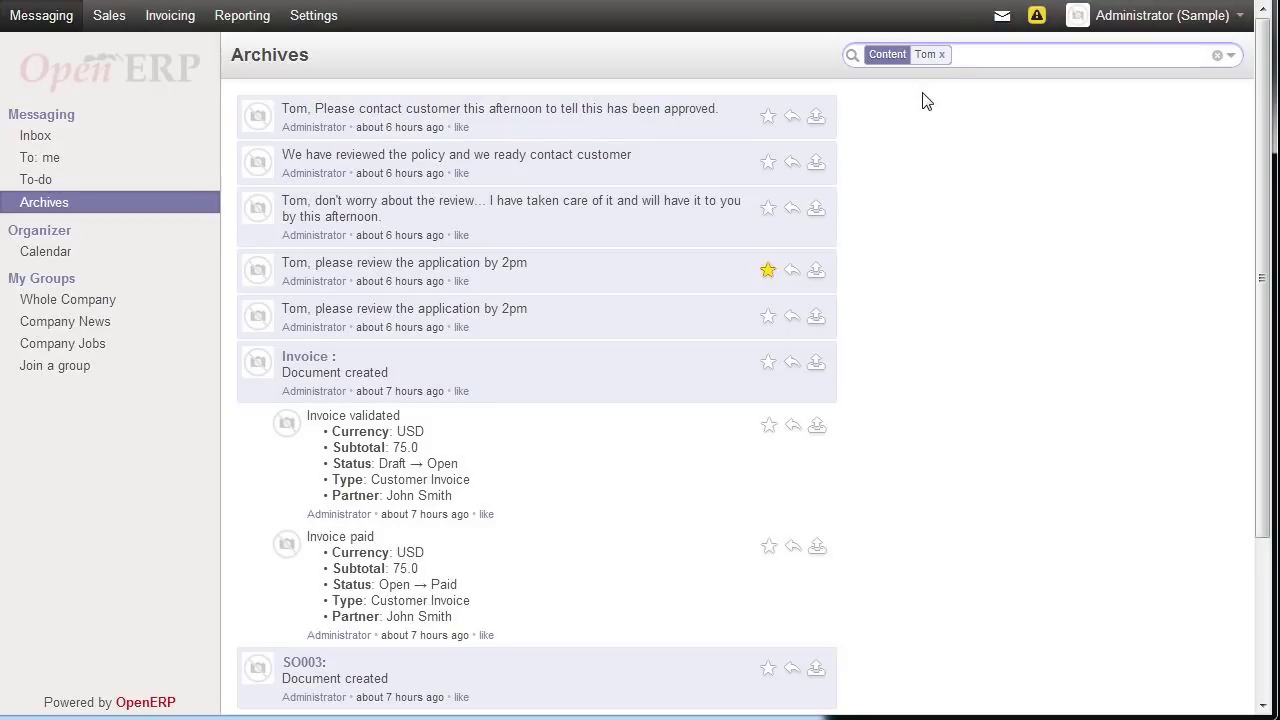
scroll(926, 101, "down", 2)
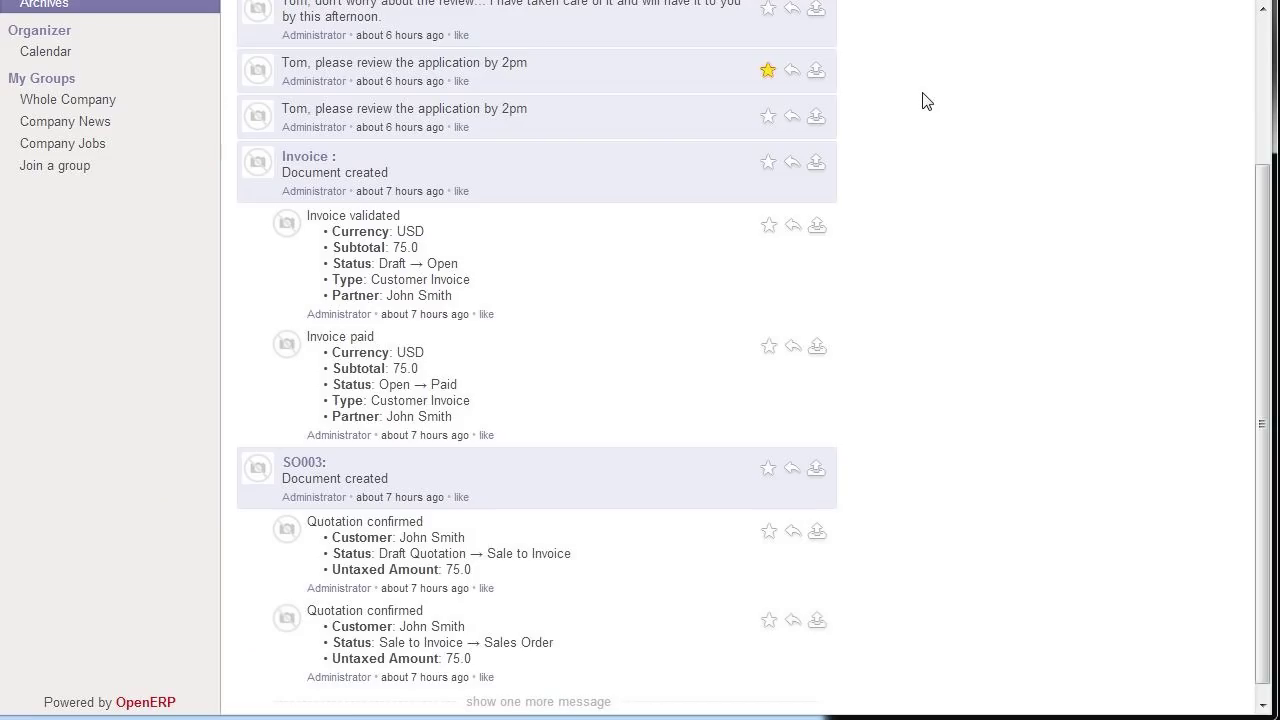
scroll(926, 101, "up", 2)
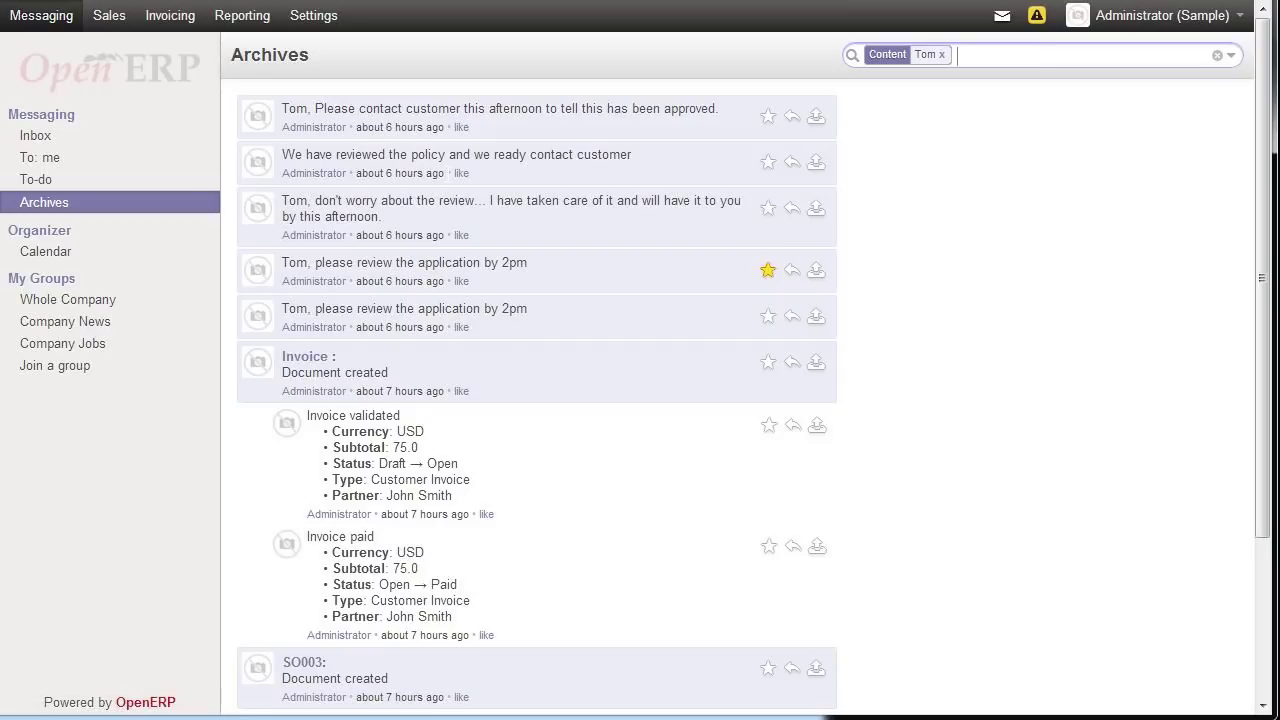
scroll(640, 360, "down", 1)
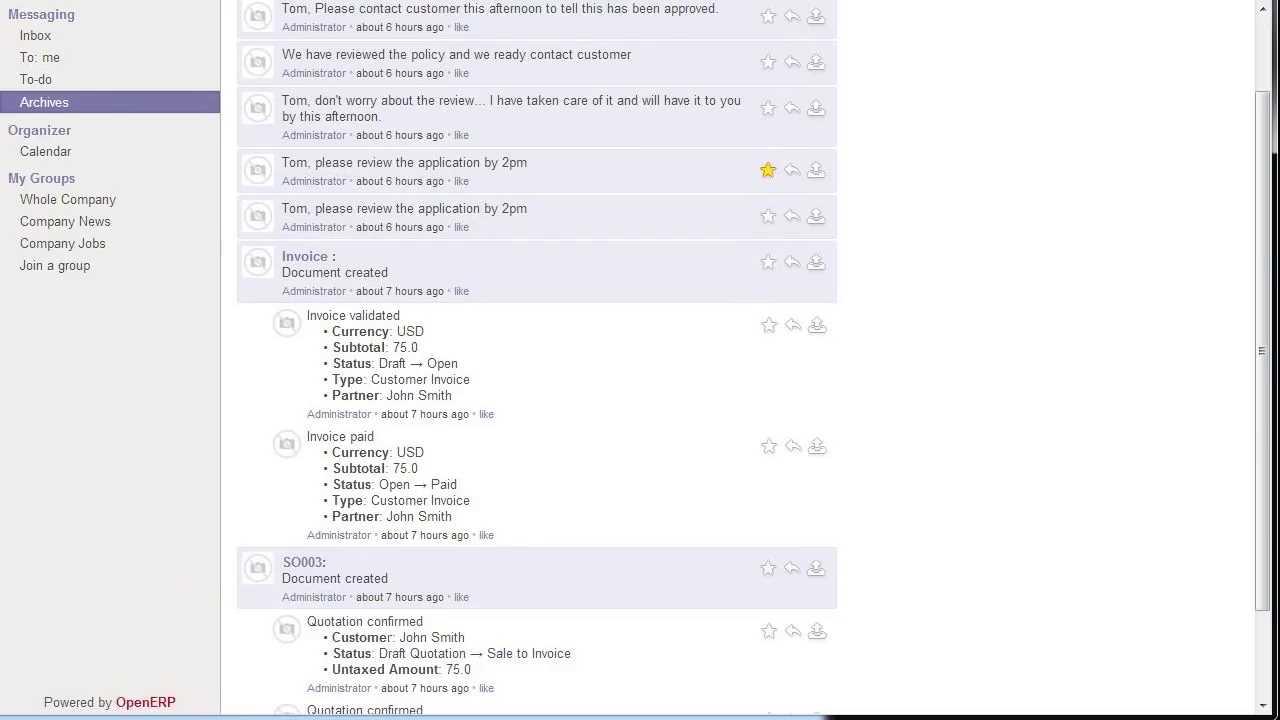
scroll(436, 212, "up", 1)
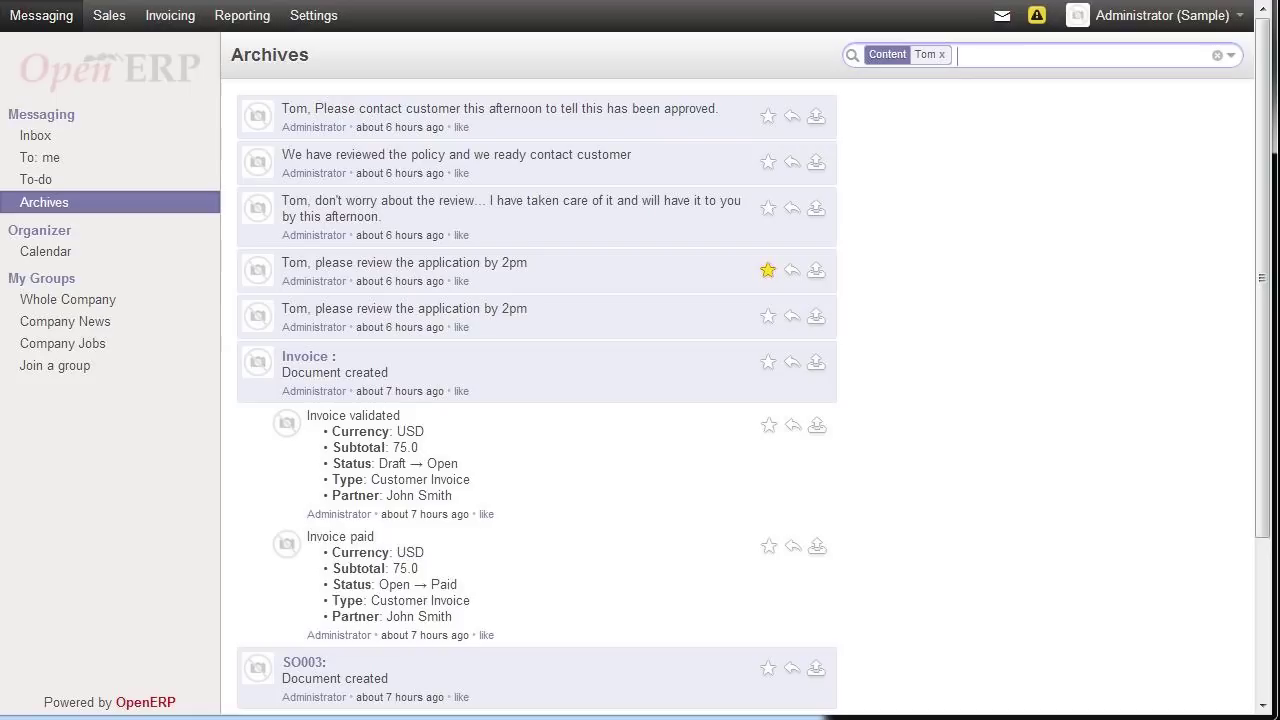
left_click(942, 55)
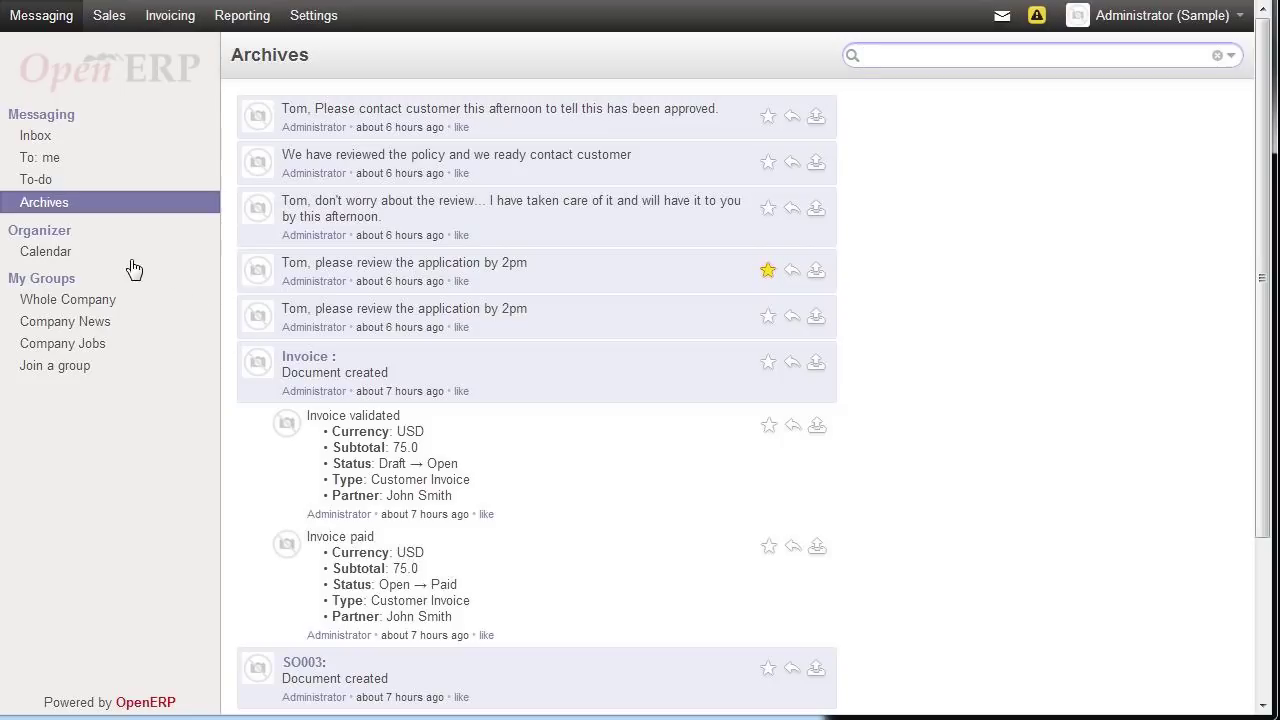
left_click(45, 181)
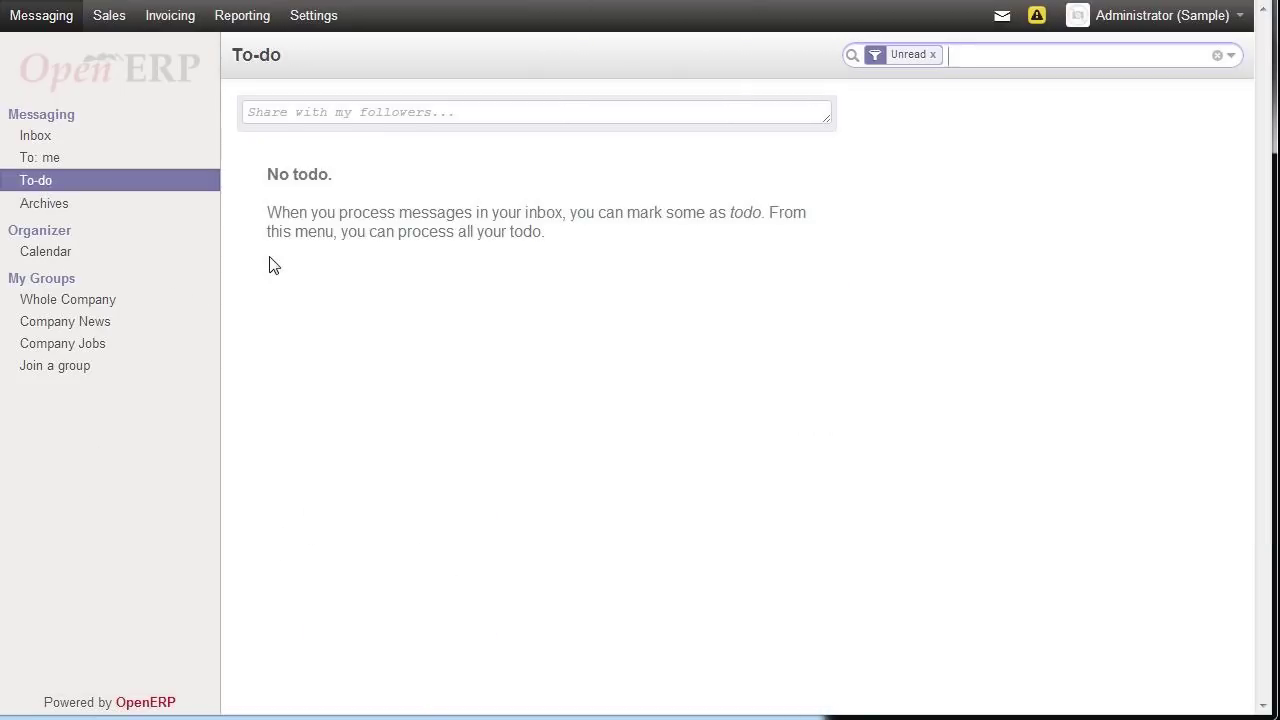
left_click(58, 210)
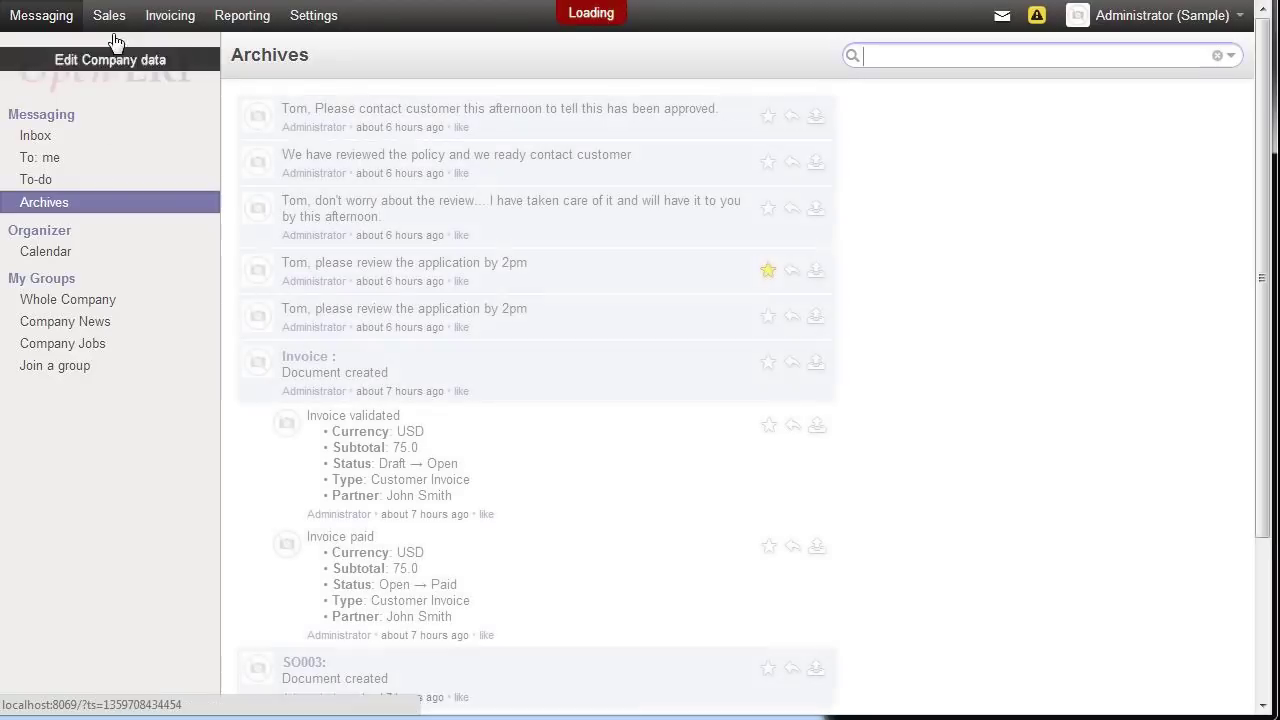
- Open the customer's record from Sales > Customers and star the approval message as a to-do
left_click(112, 20)
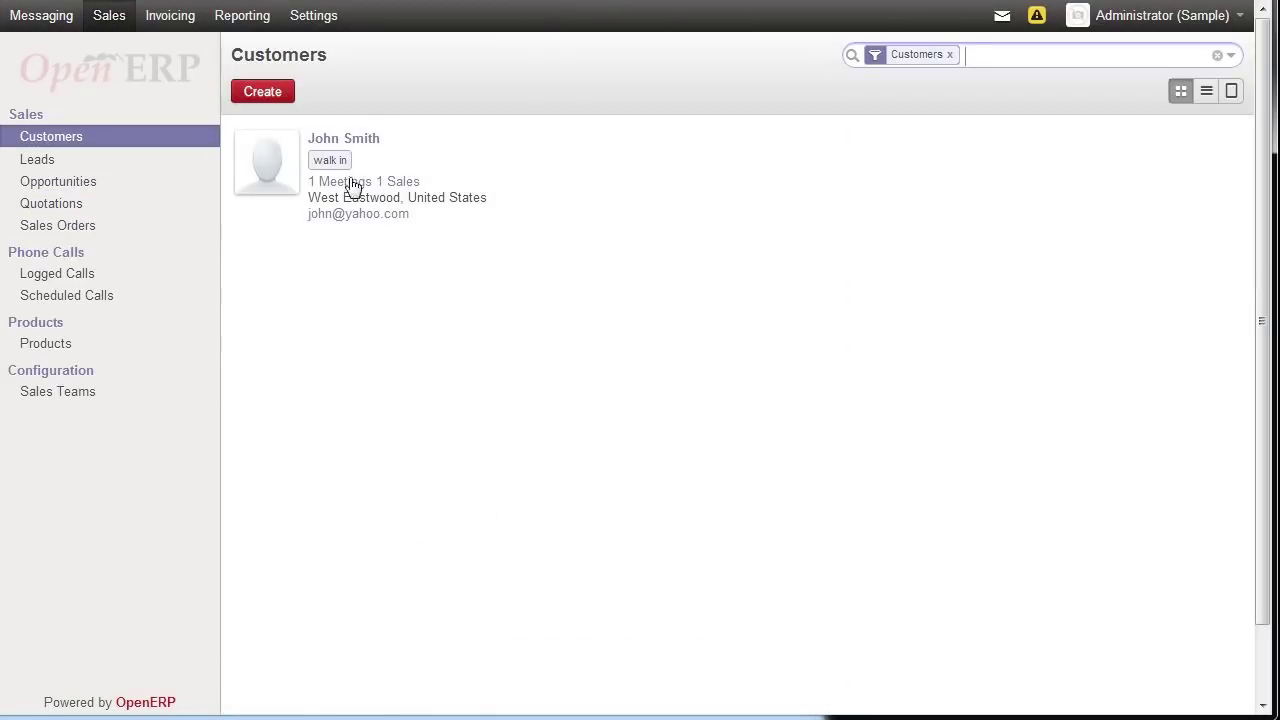
left_click(345, 139)
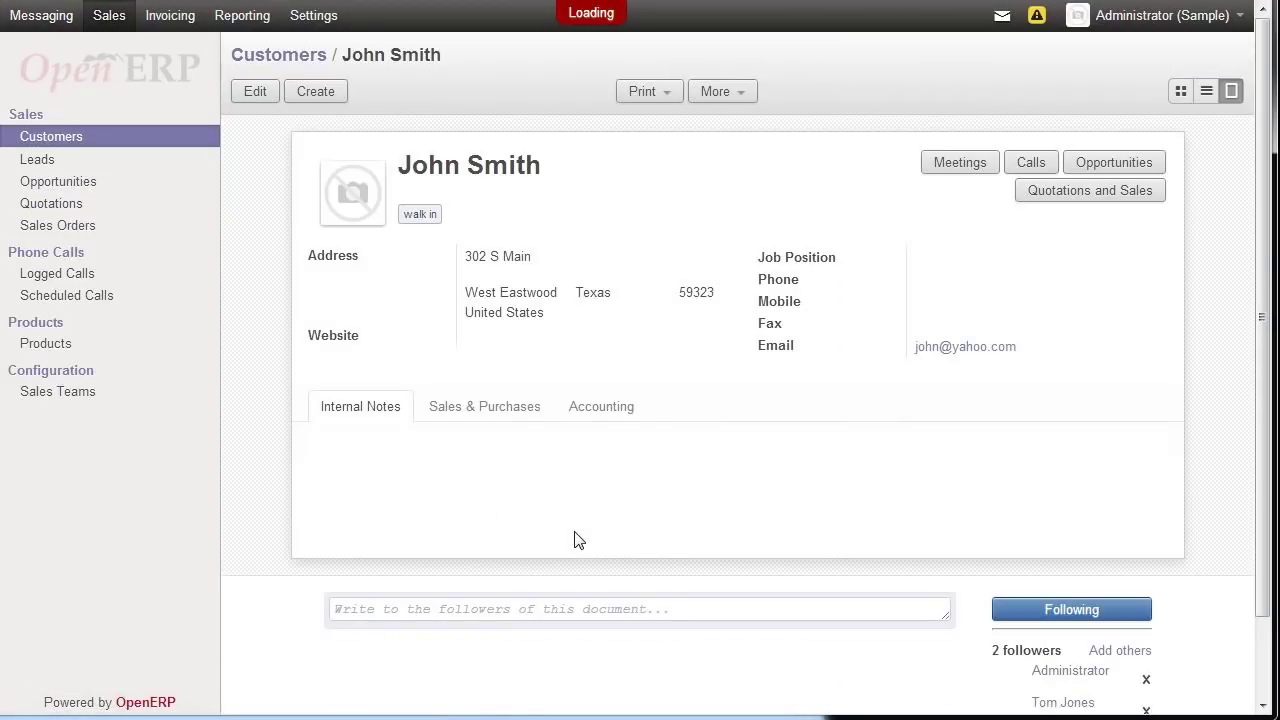
scroll(576, 540, "down", 5)
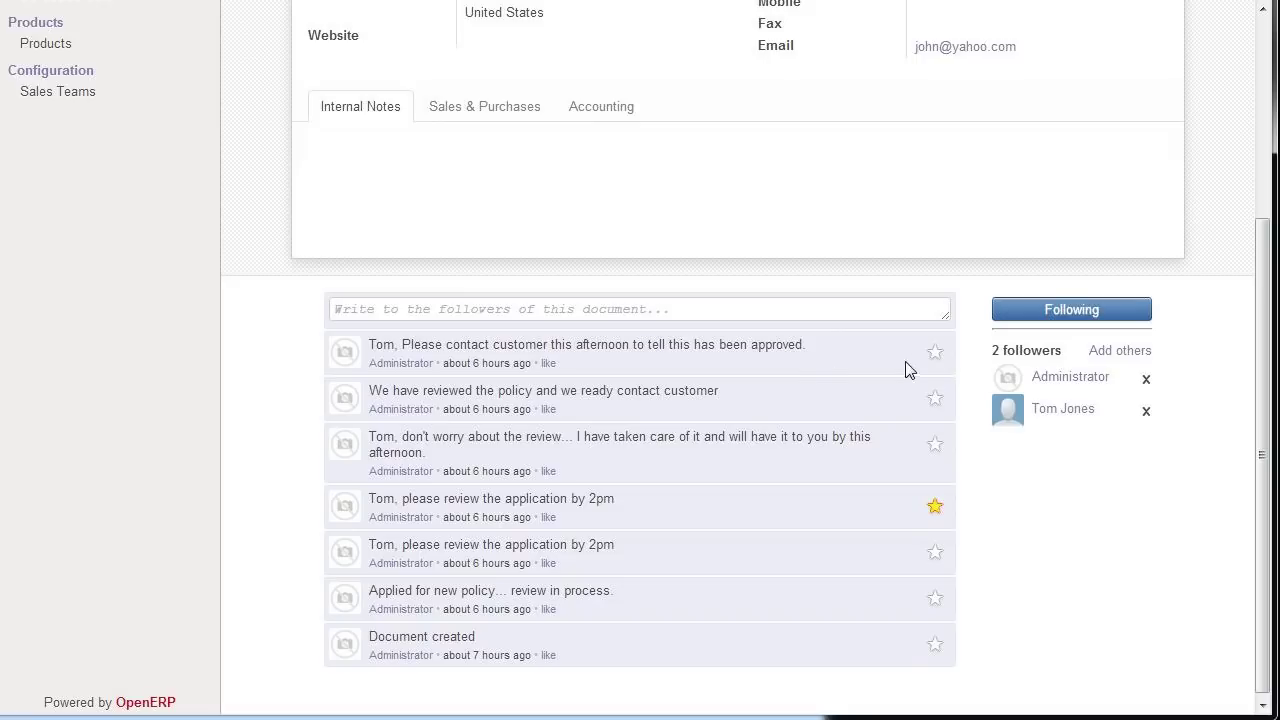
left_click(935, 355)
scroll(694, 468, "up", 3)
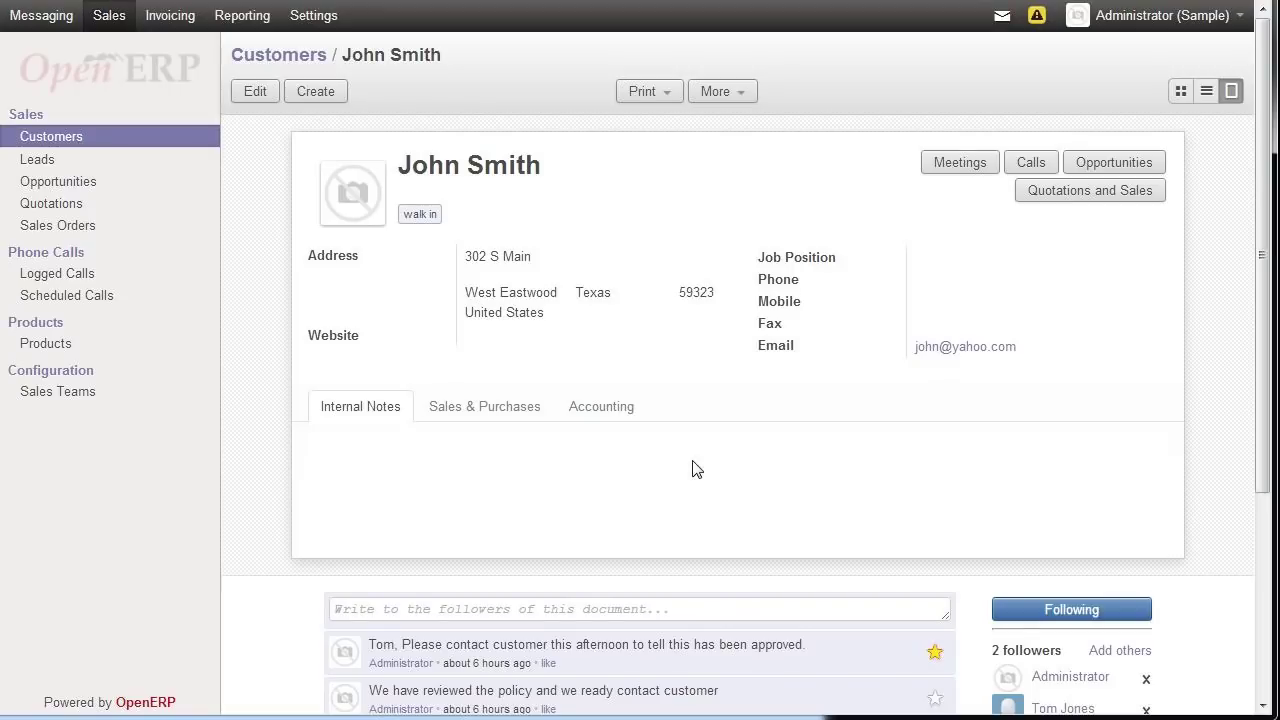
left_click(41, 16)
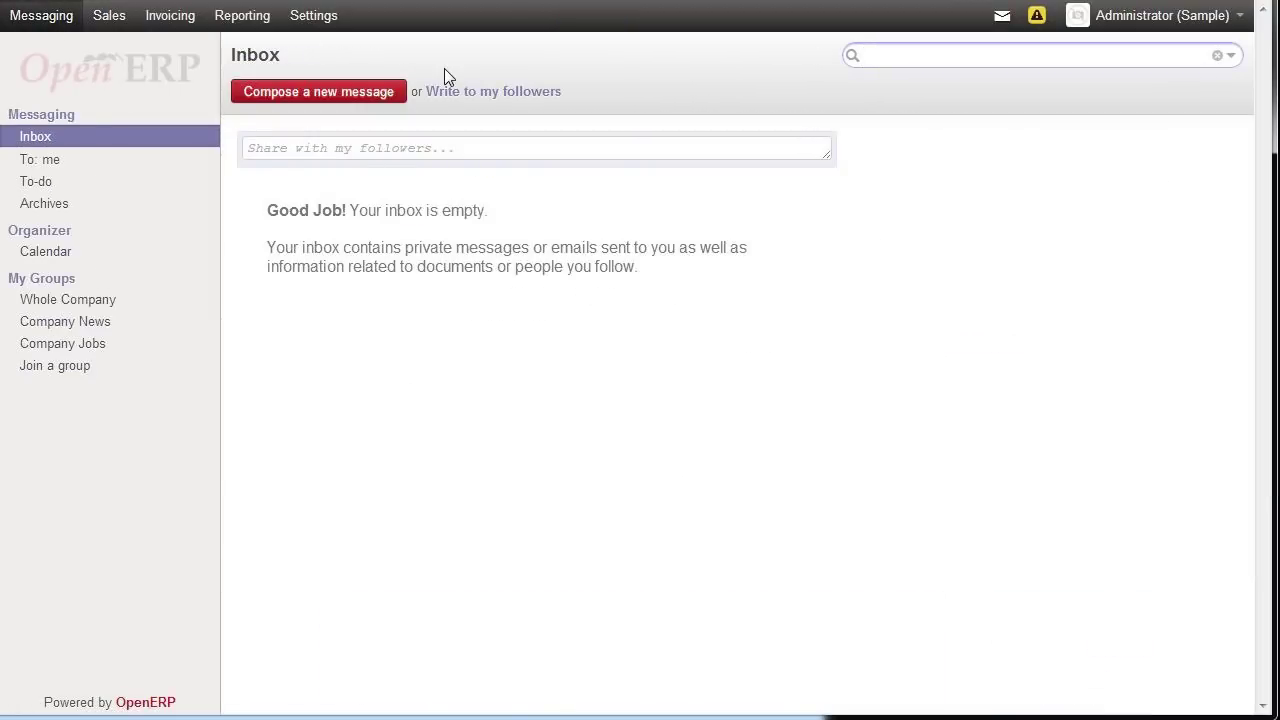
- Mark the to-do message as done, then return to the now-empty Inbox
left_click(47, 188)
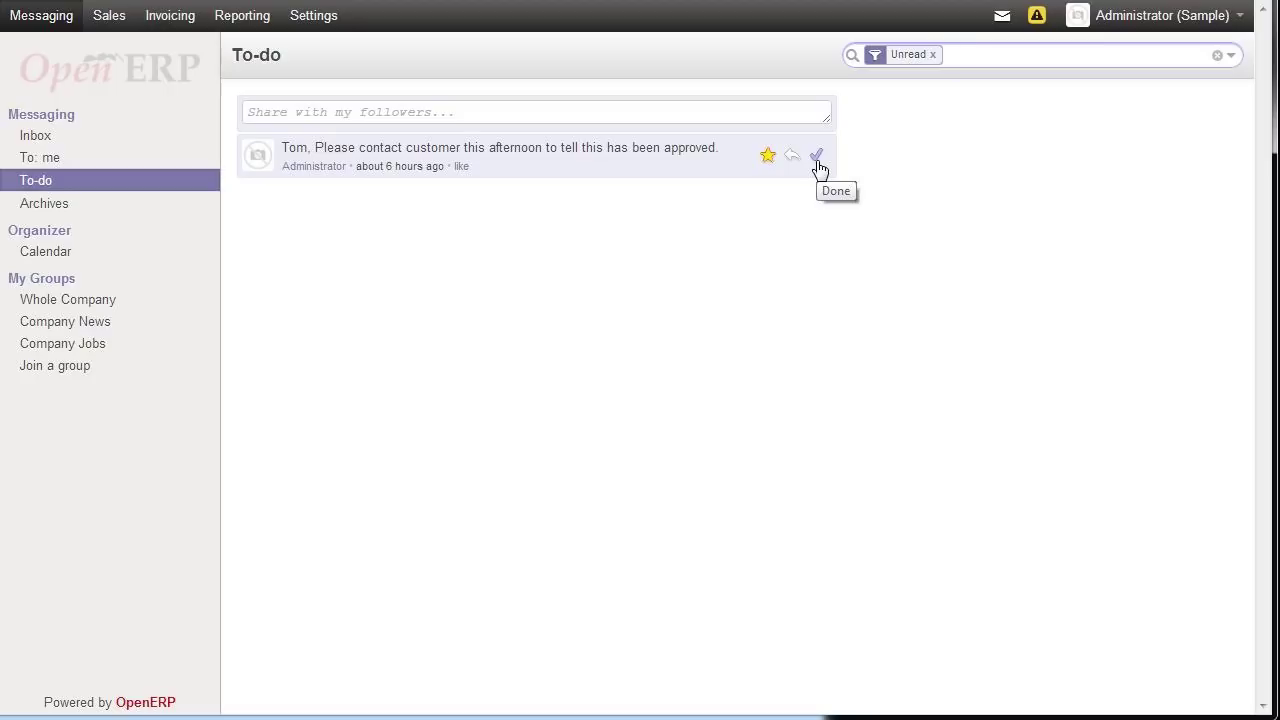
left_click(817, 157)
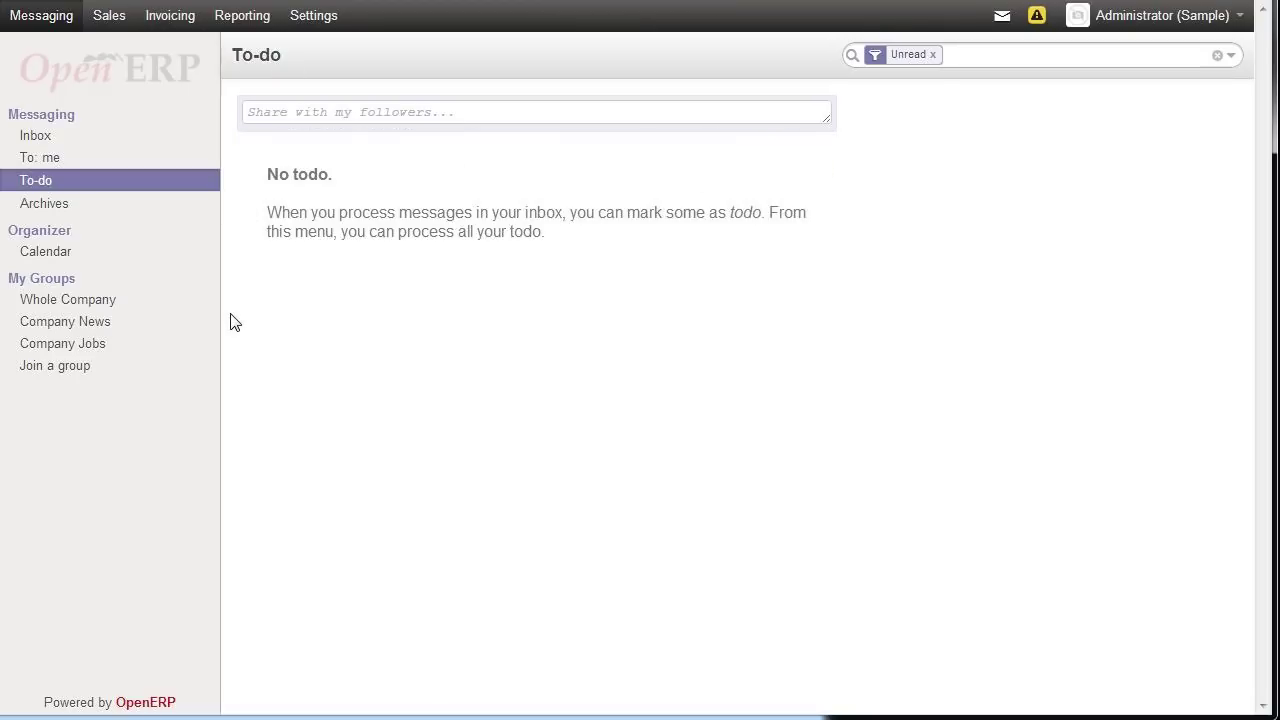
left_click(44, 204)
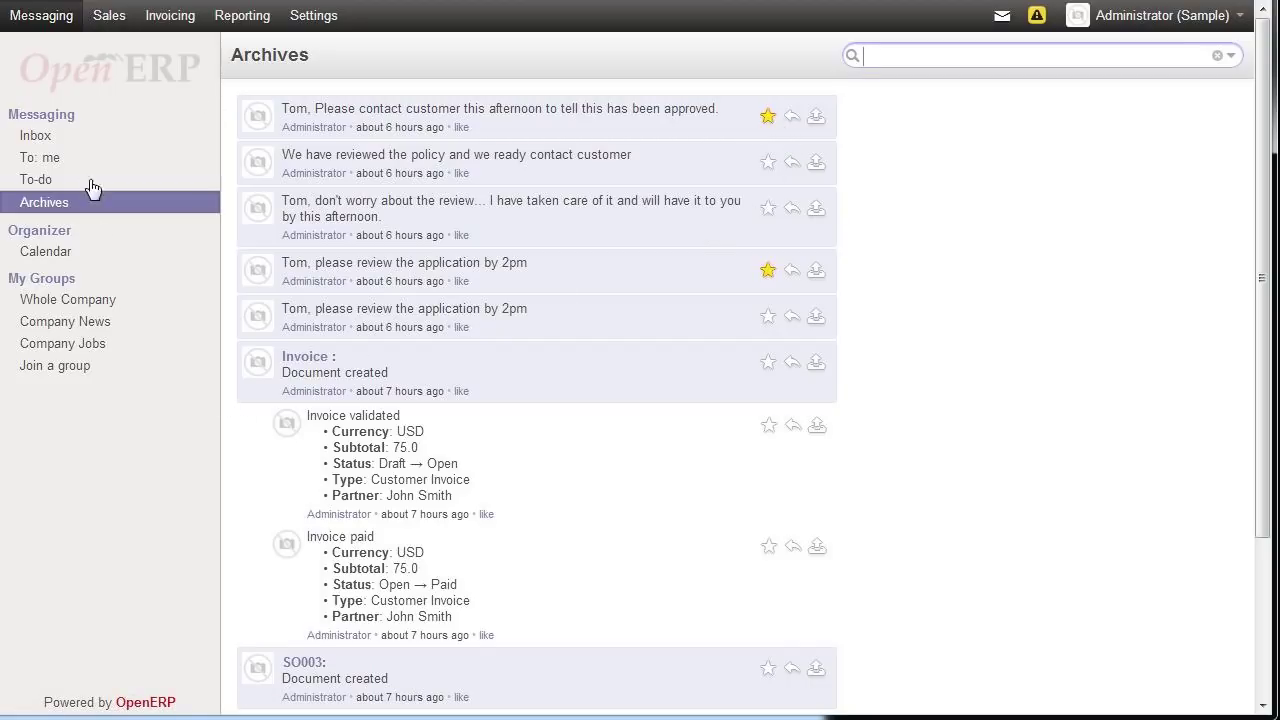
left_click(47, 134)
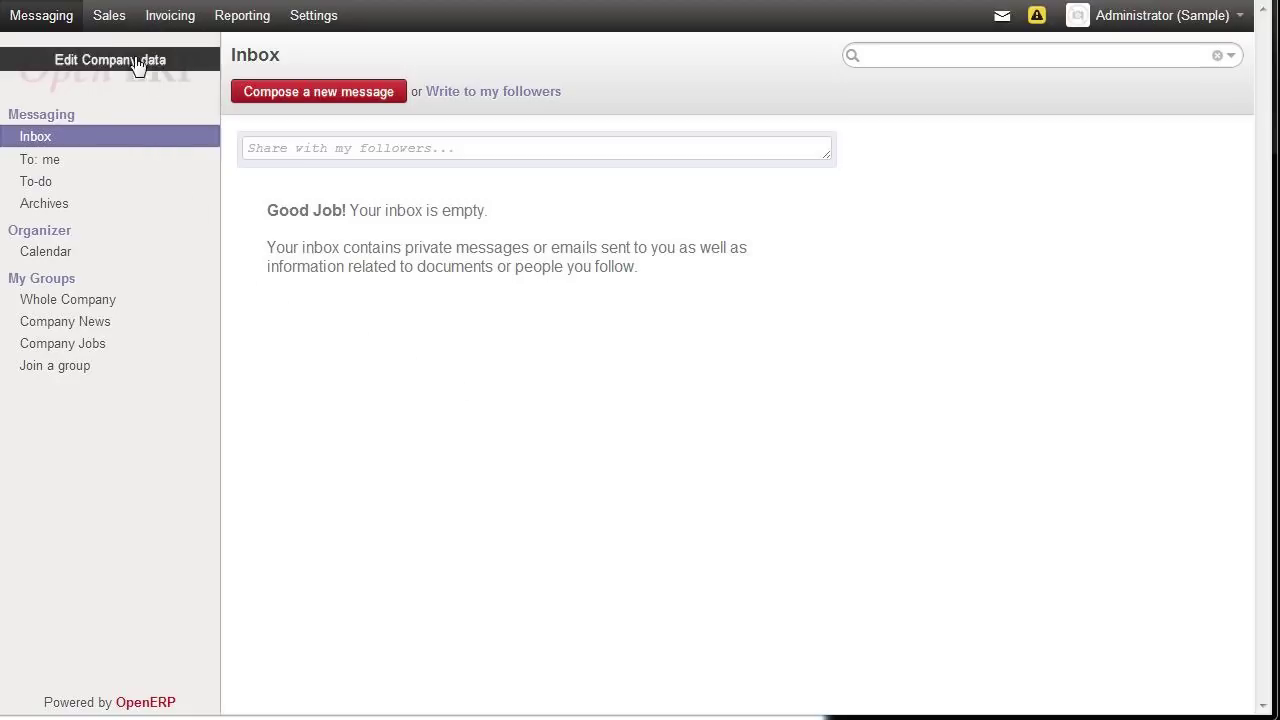
- Browse the Sales, Invoicing and Reporting menus, then install the Accounting and Finance module
left_click(117, 27)
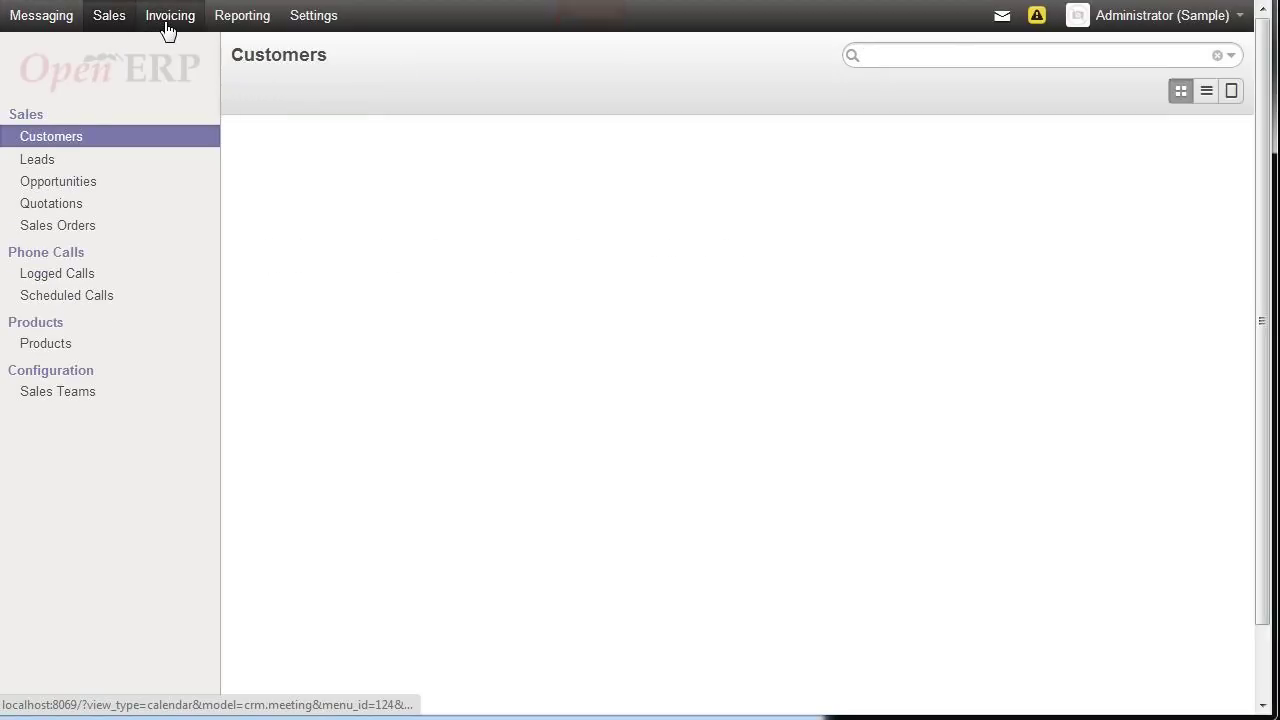
left_click(167, 30)
left_click(220, 24)
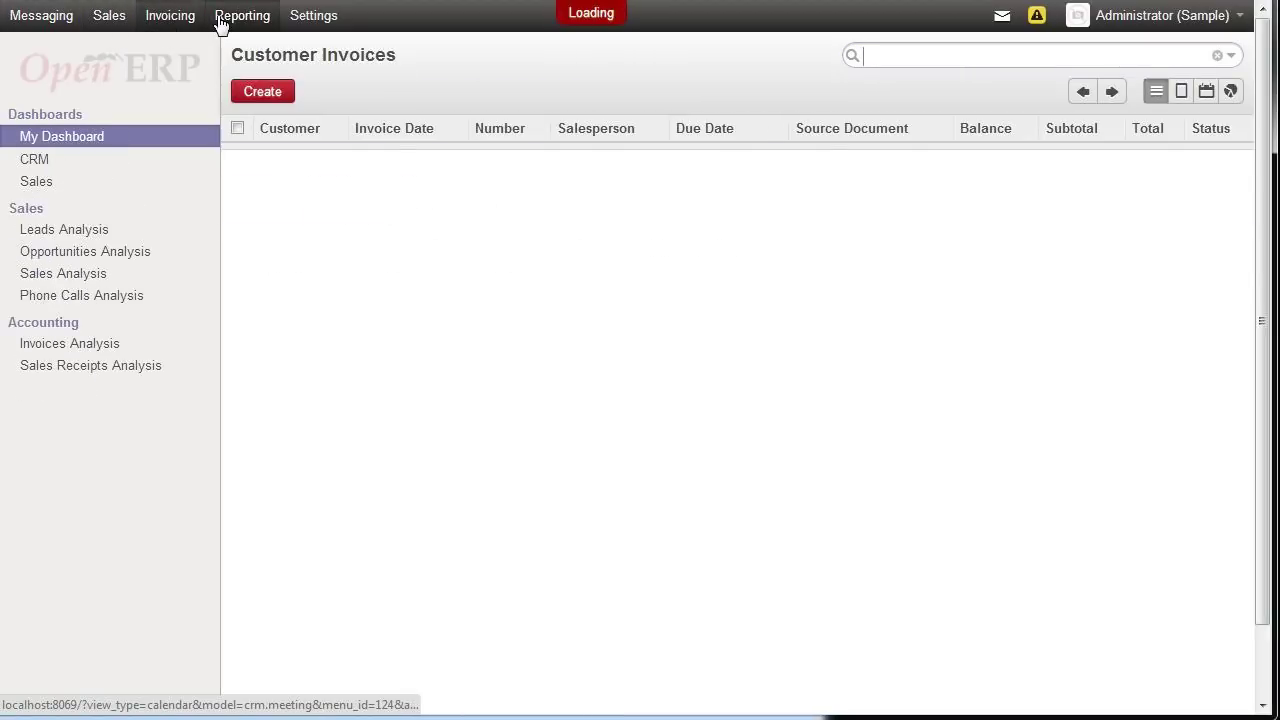
left_click(304, 20)
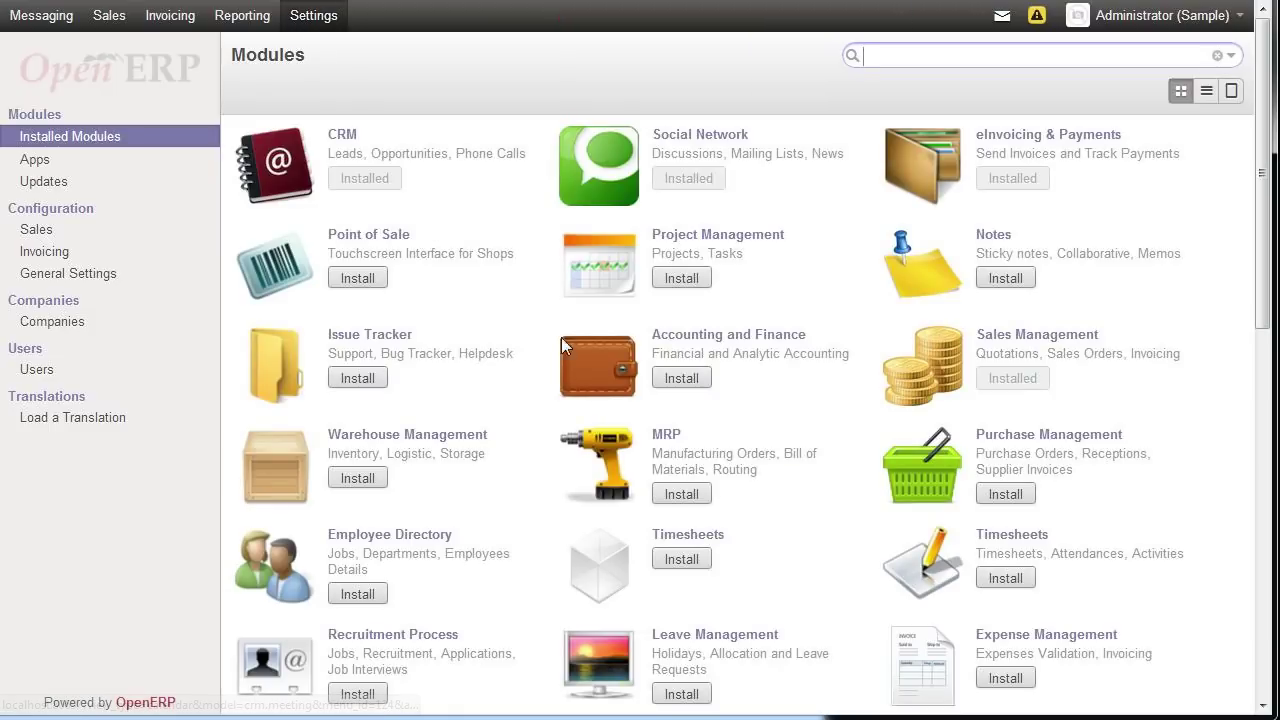
left_click(676, 380)
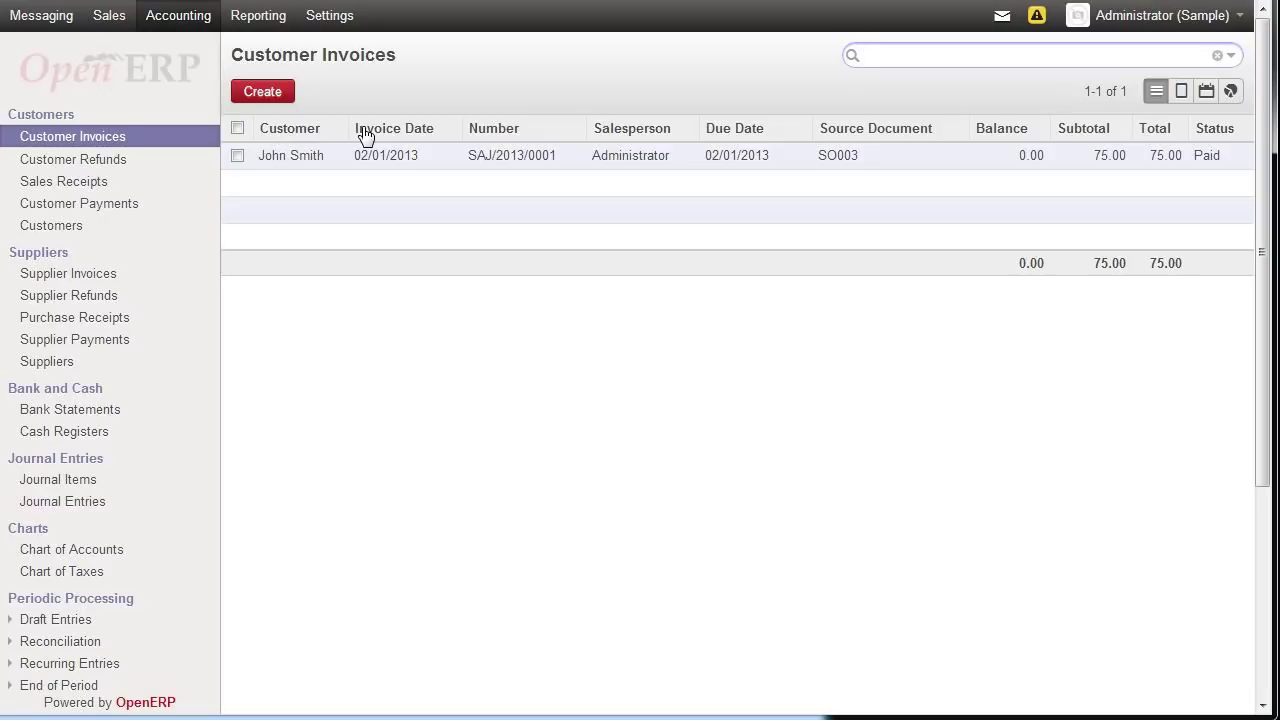
- Browse supplier invoices, bank statements and journal items, then open the Chart of Accounts with posted entries
left_click(53, 276)
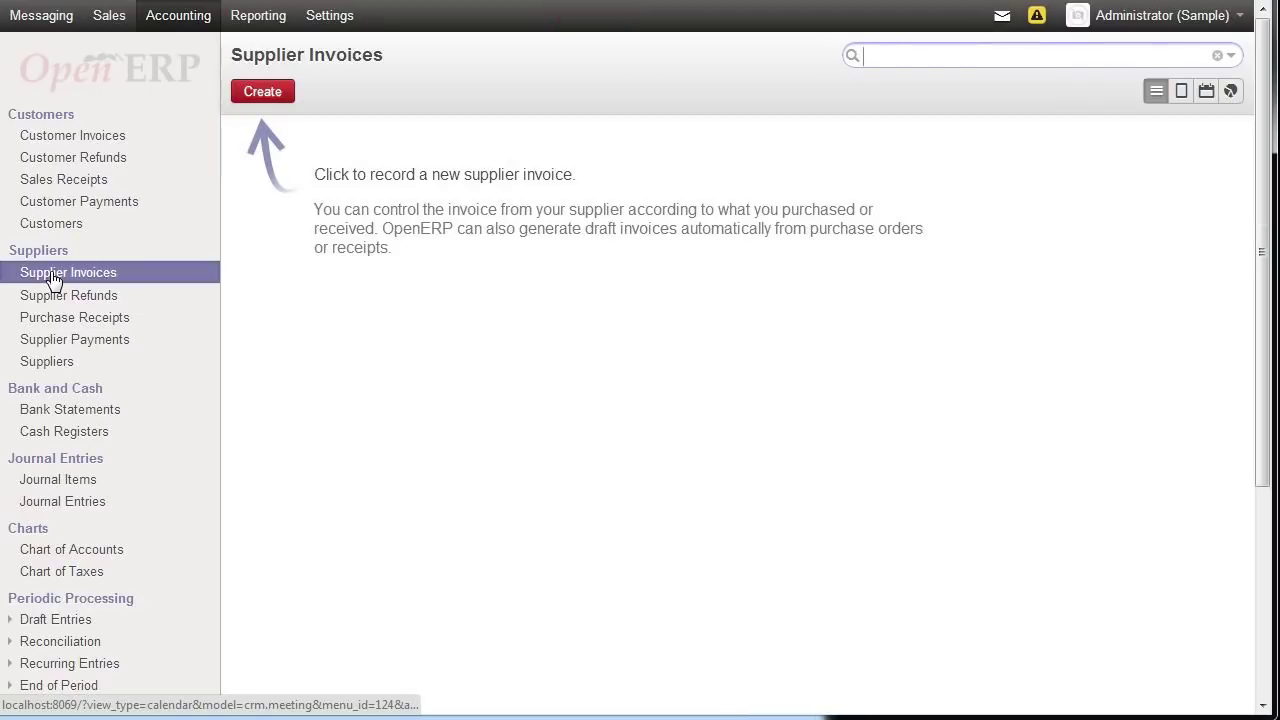
left_click(57, 410)
left_click(53, 482)
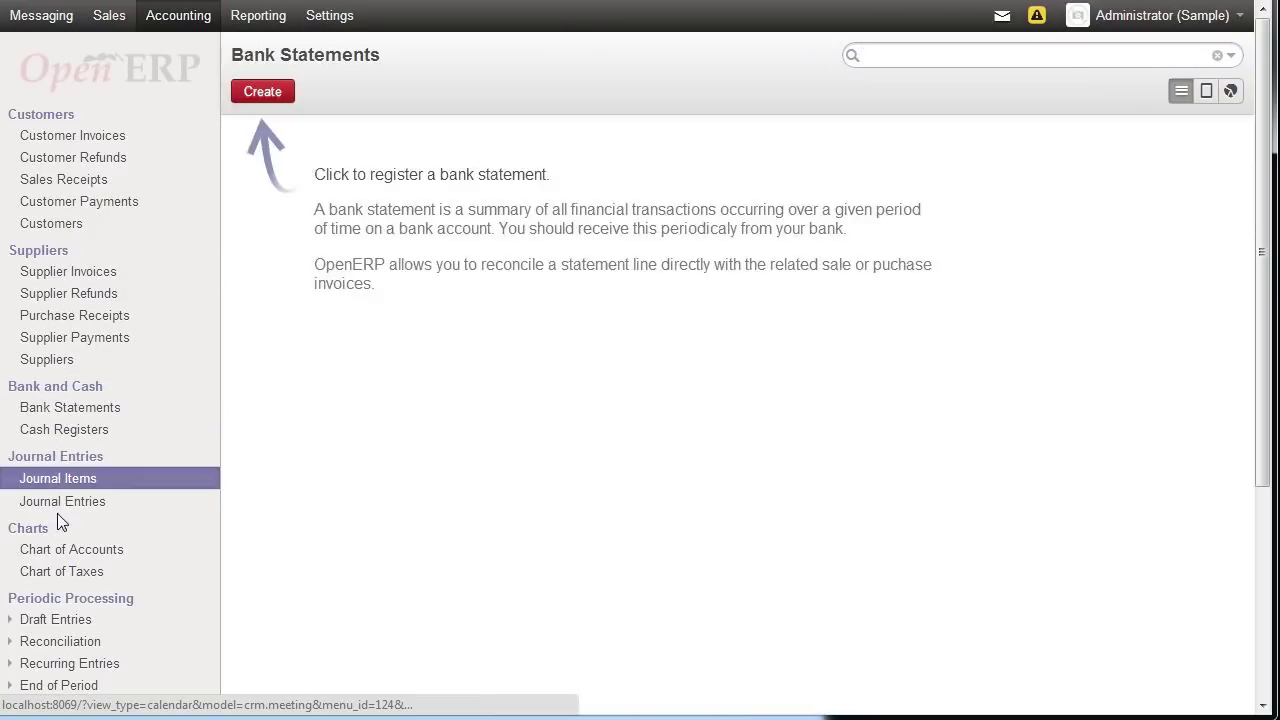
left_click(70, 550)
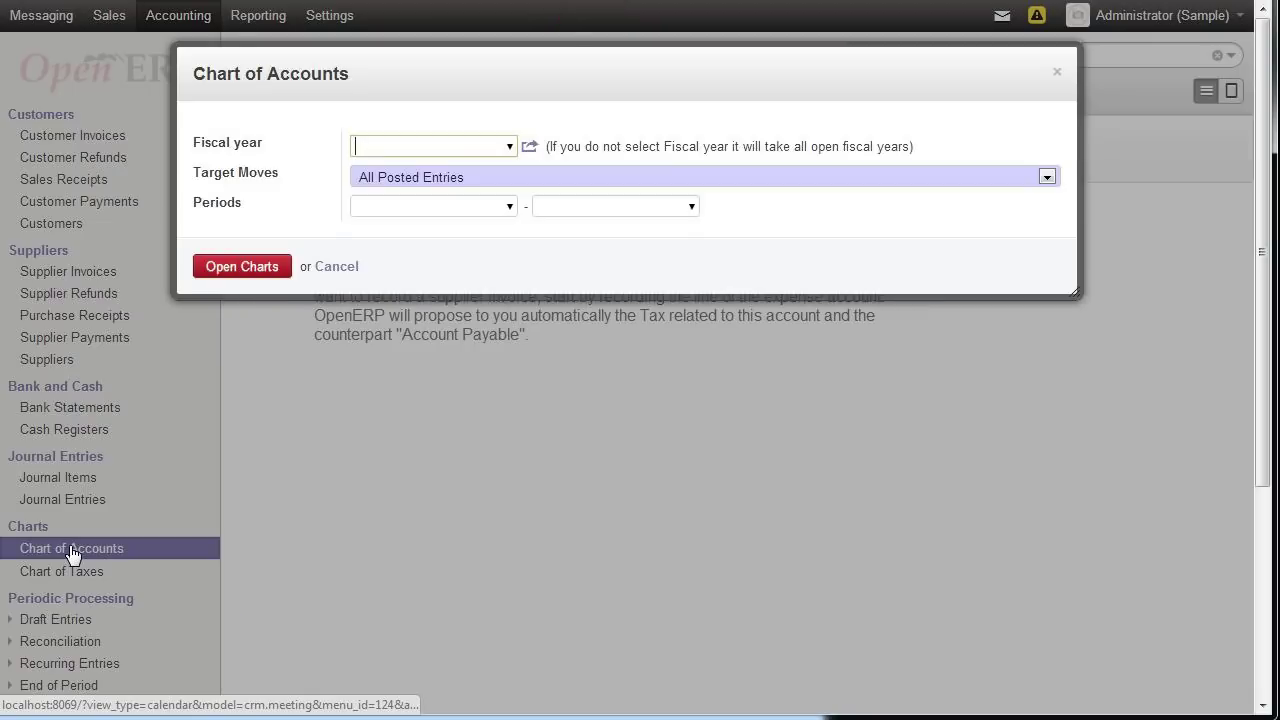
left_click(252, 268)
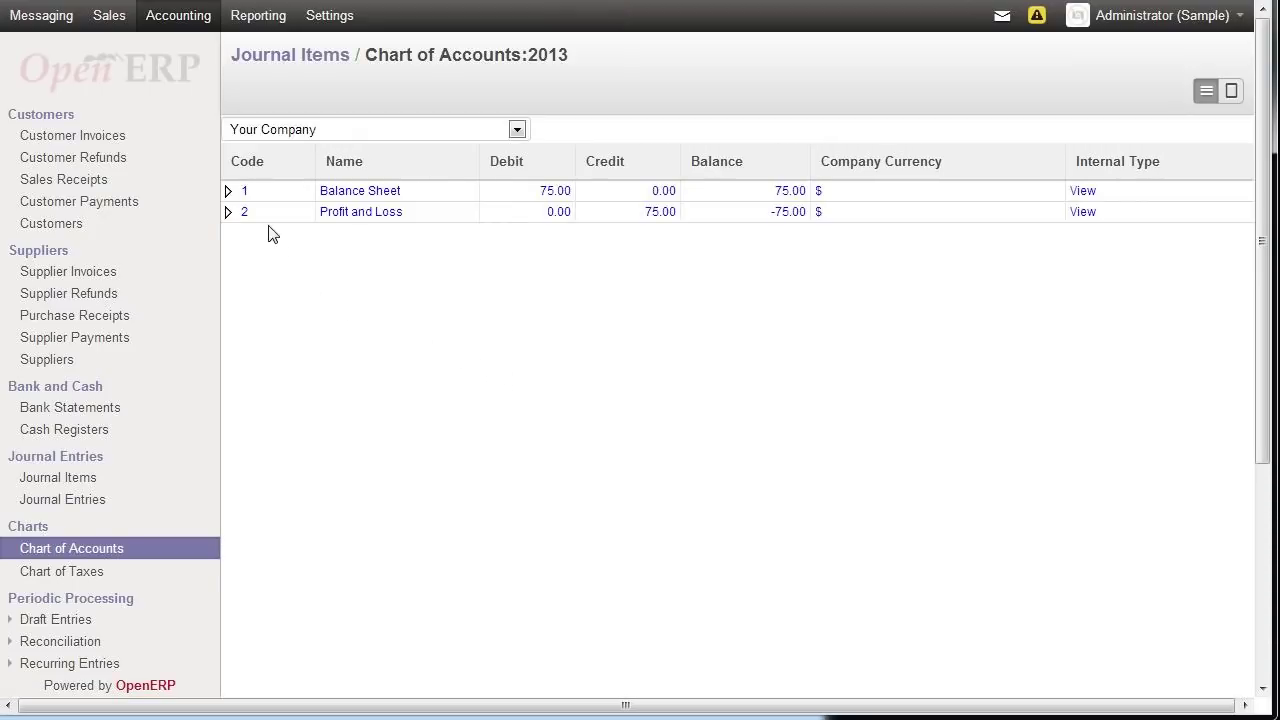
- Expand and collapse the Balance Sheet, Fixed Assets and Net Current Assets account groups
left_click(229, 192)
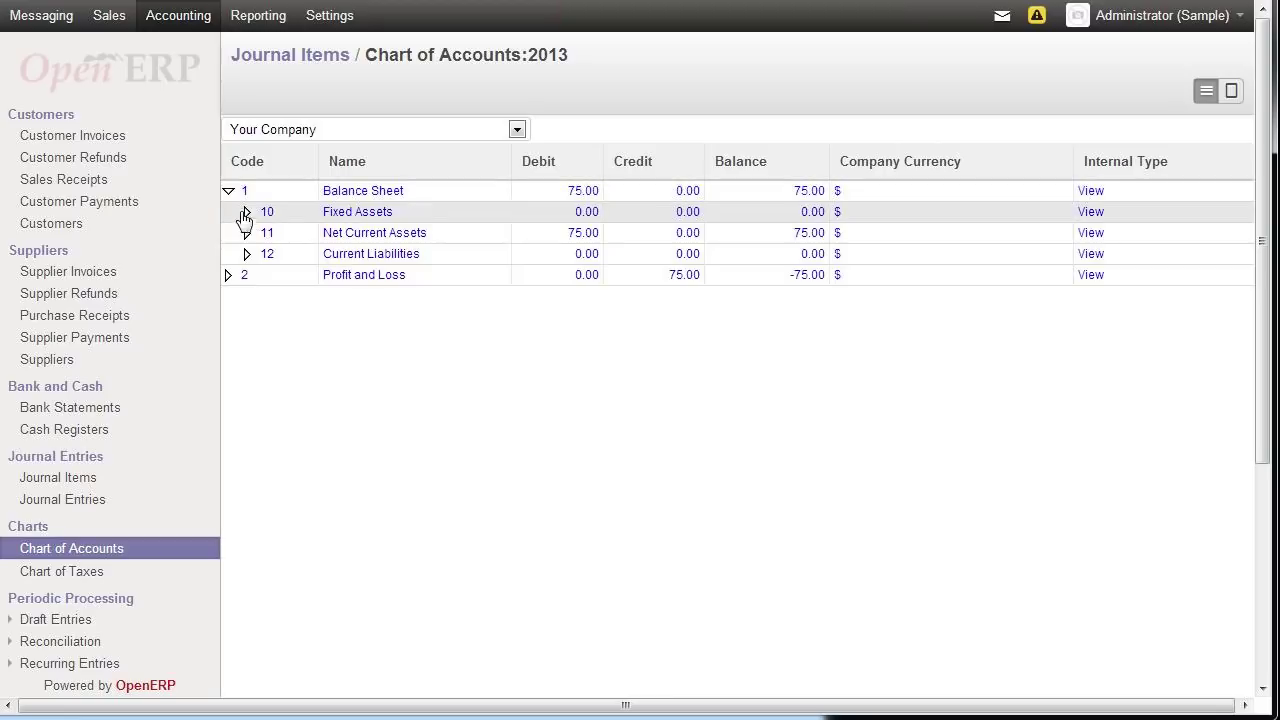
left_click(248, 213)
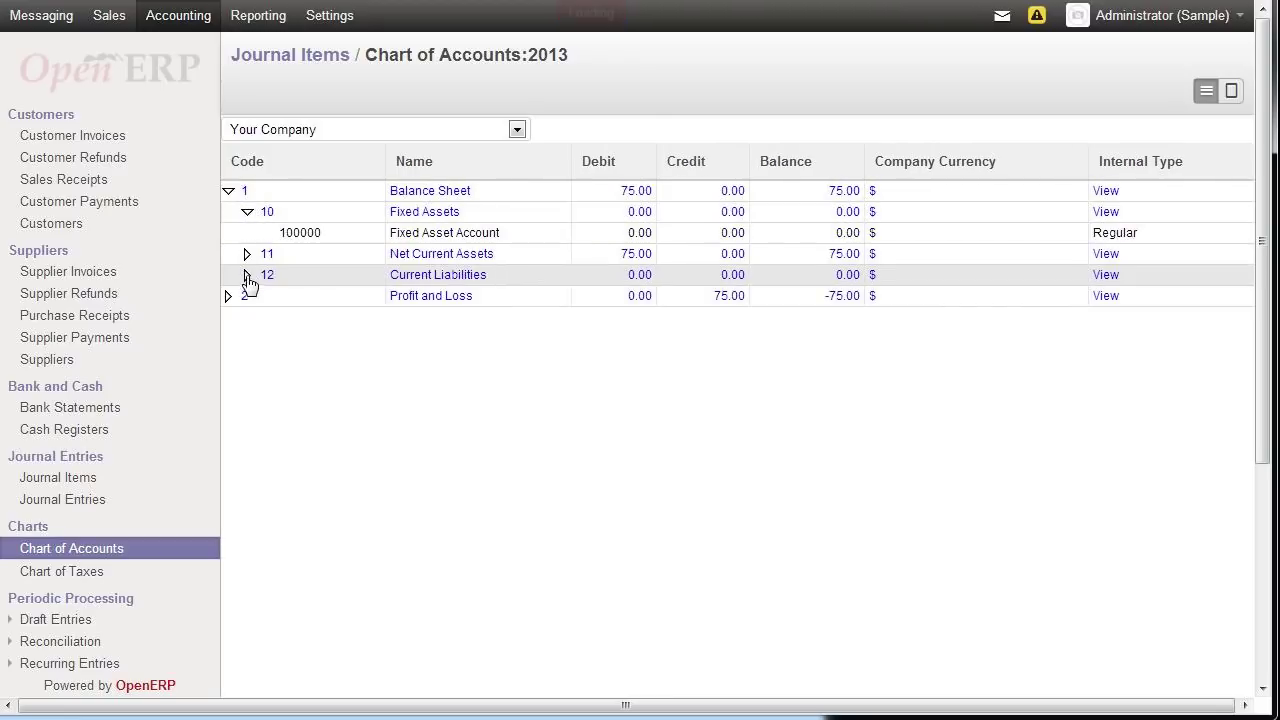
left_click(247, 255)
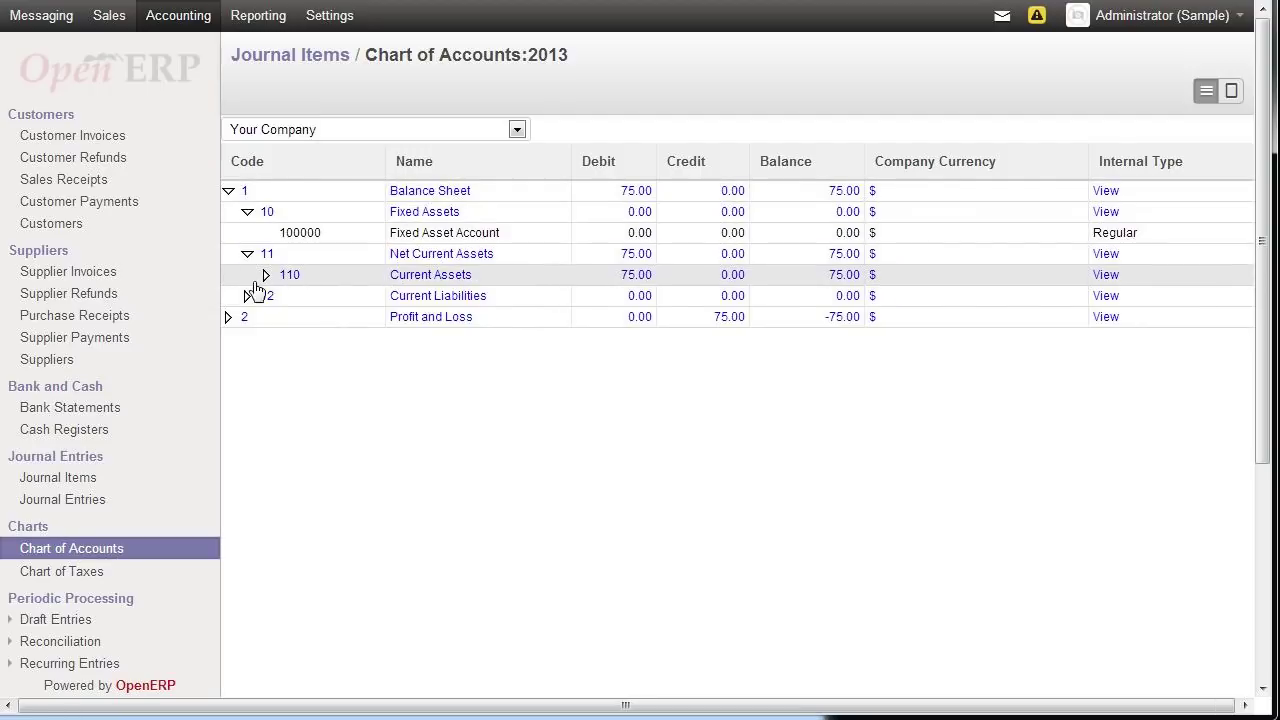
left_click(247, 213)
left_click(230, 192)
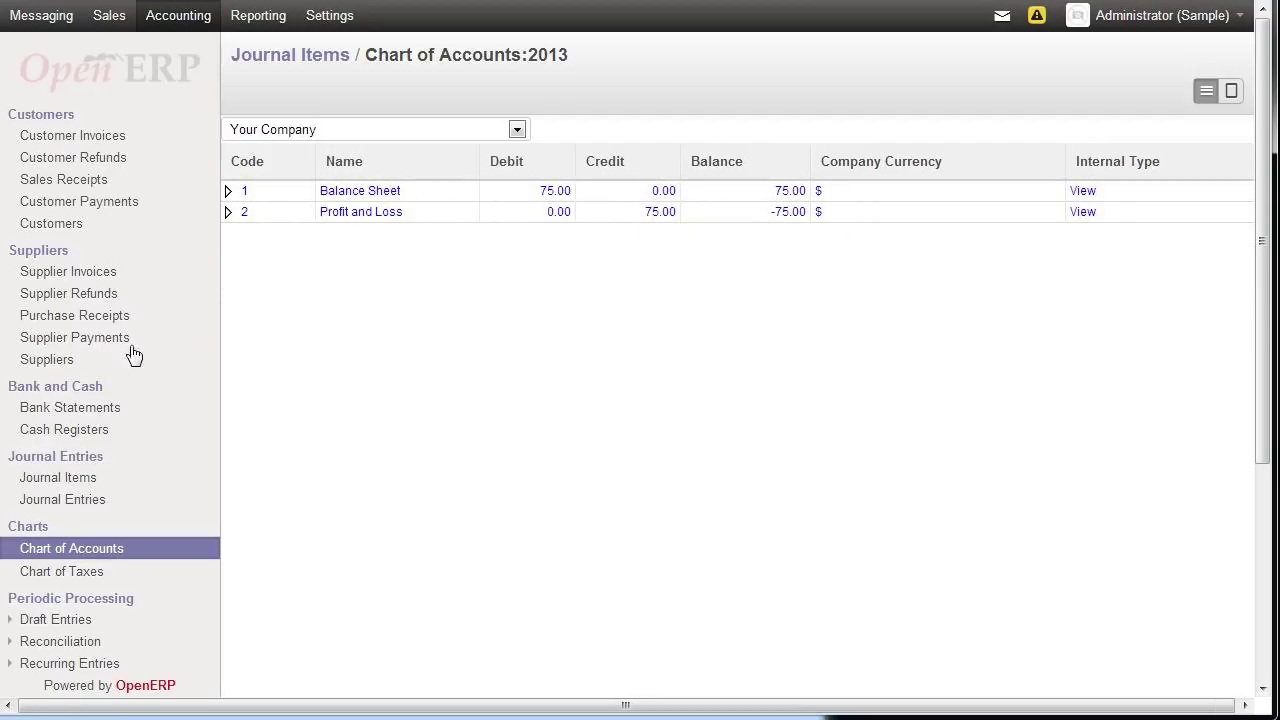
scroll(123, 368, "down", 3)
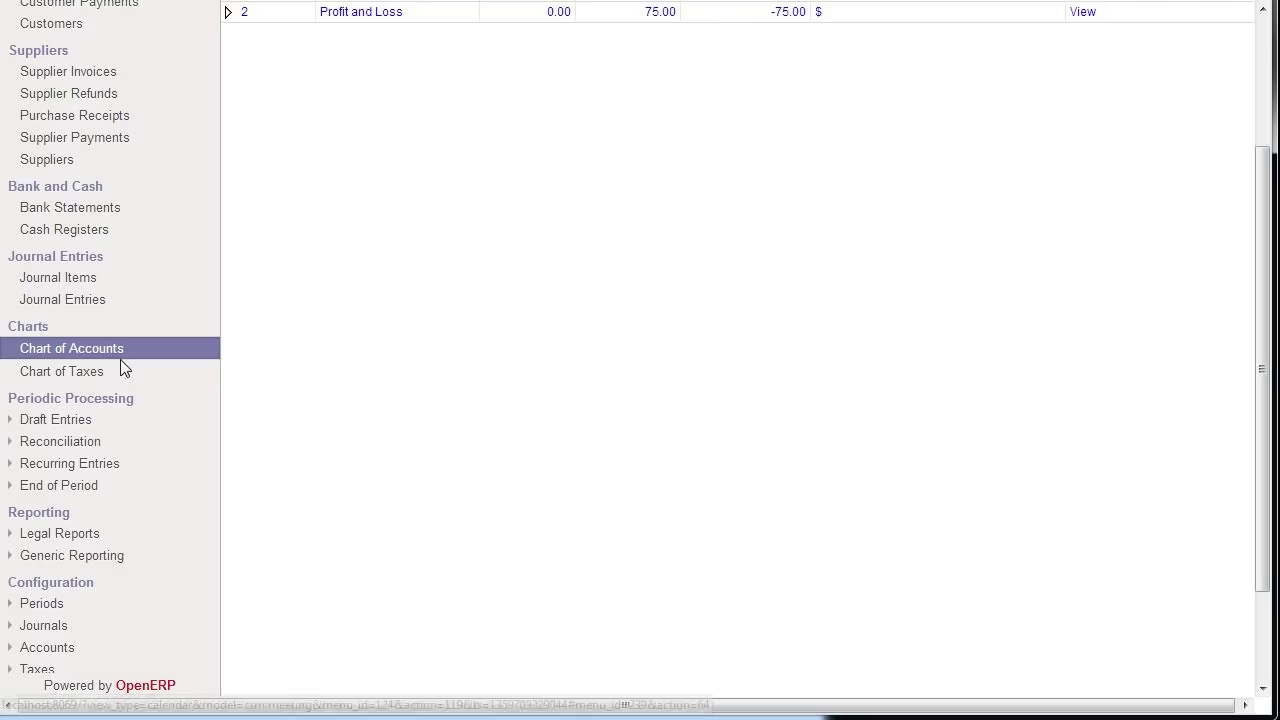
scroll(120, 368, "up", 3)
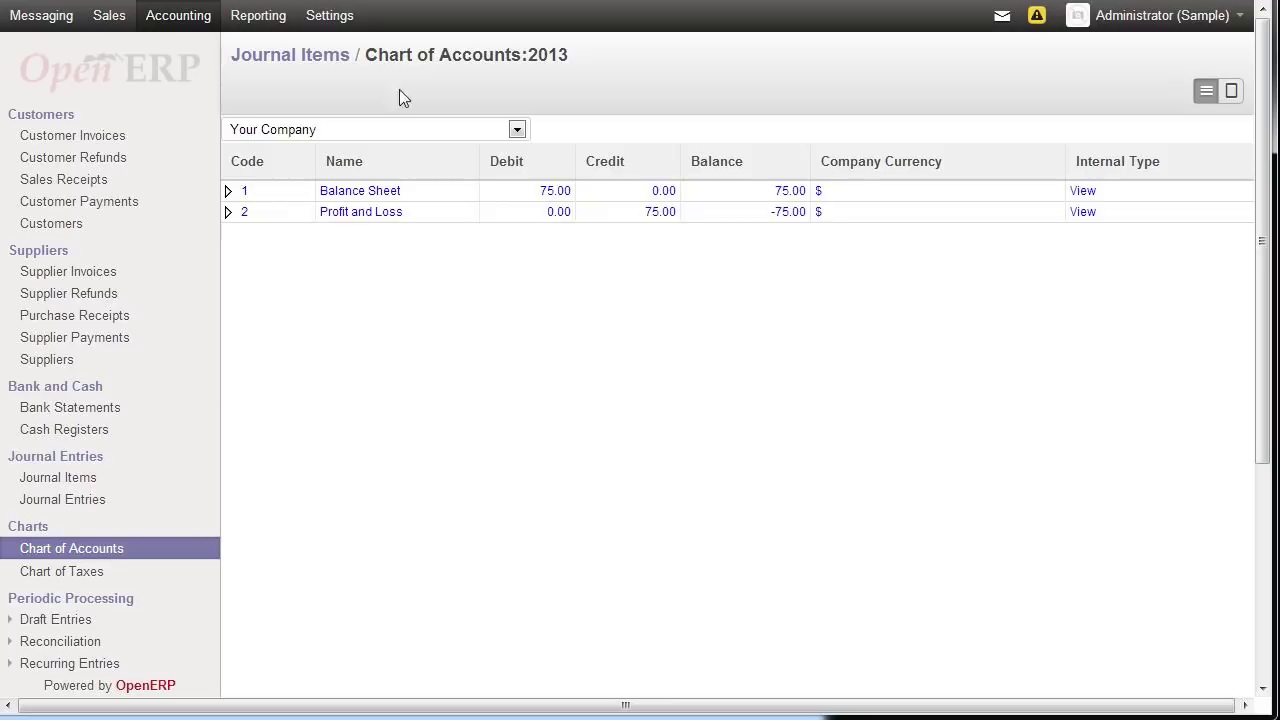
left_click(327, 15)
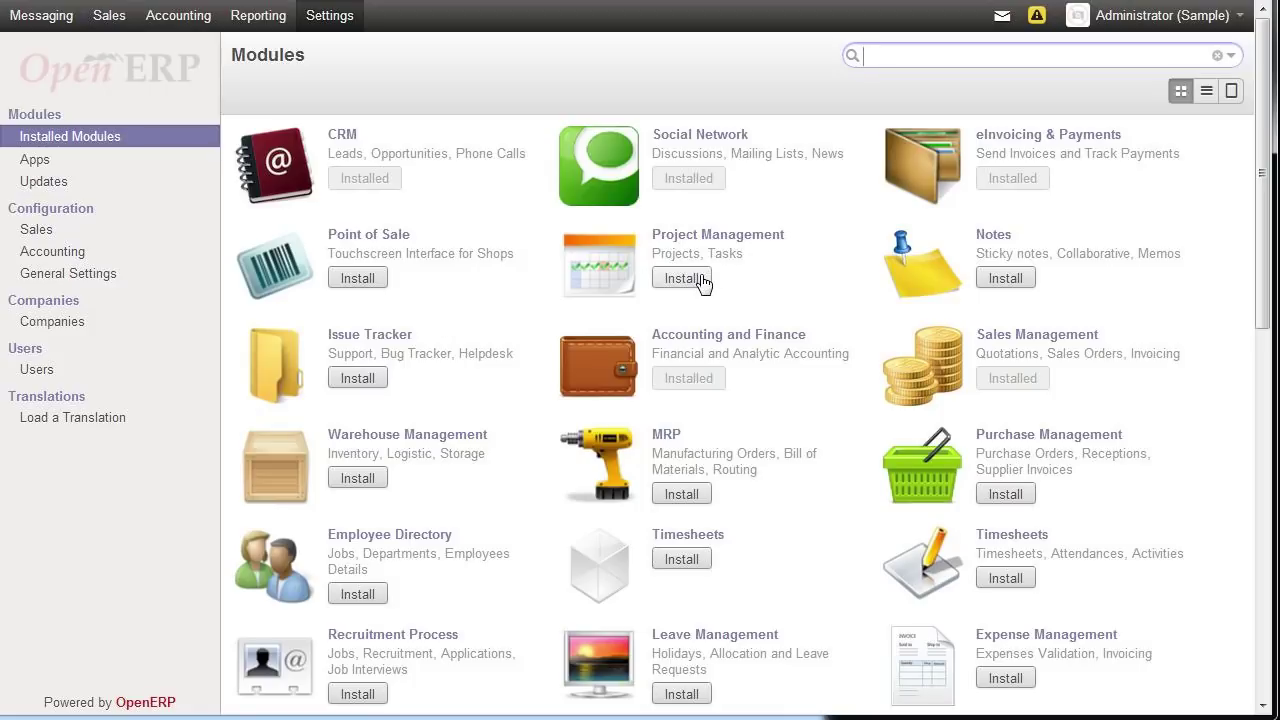
- Install the Purchase Management module from the modules list
scroll(703, 283, "down", 1)
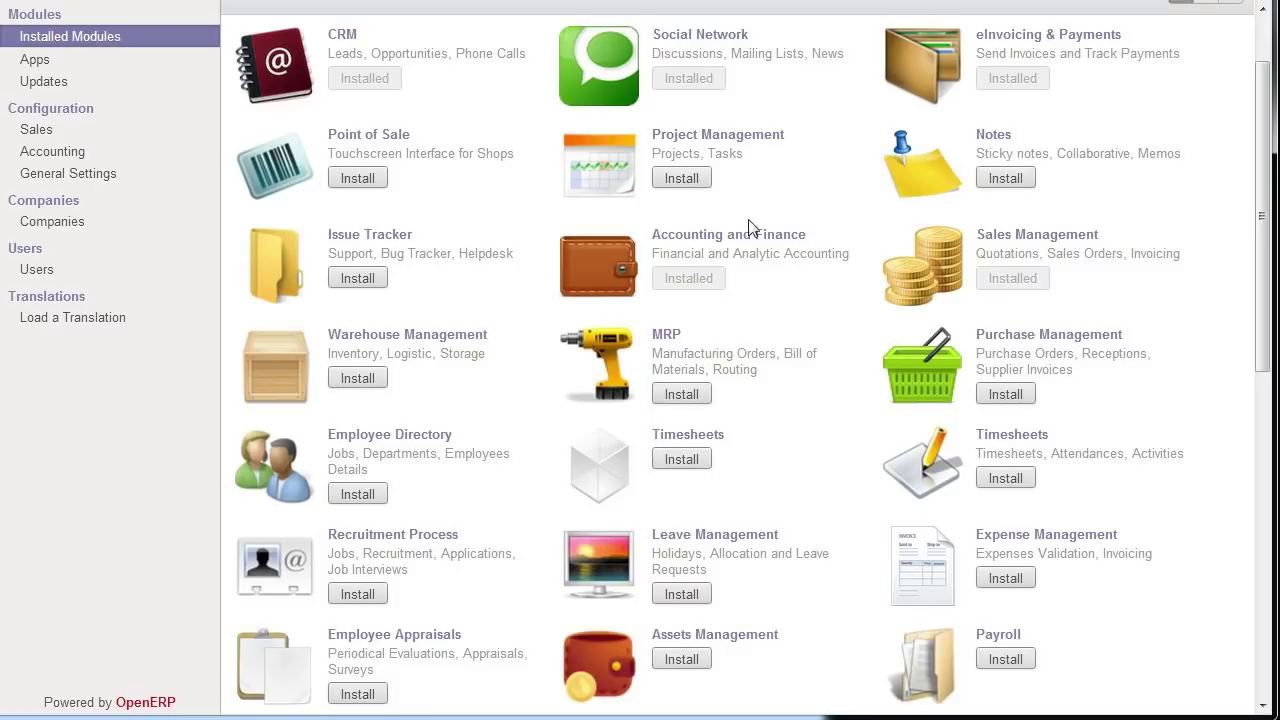
left_click(1006, 395)
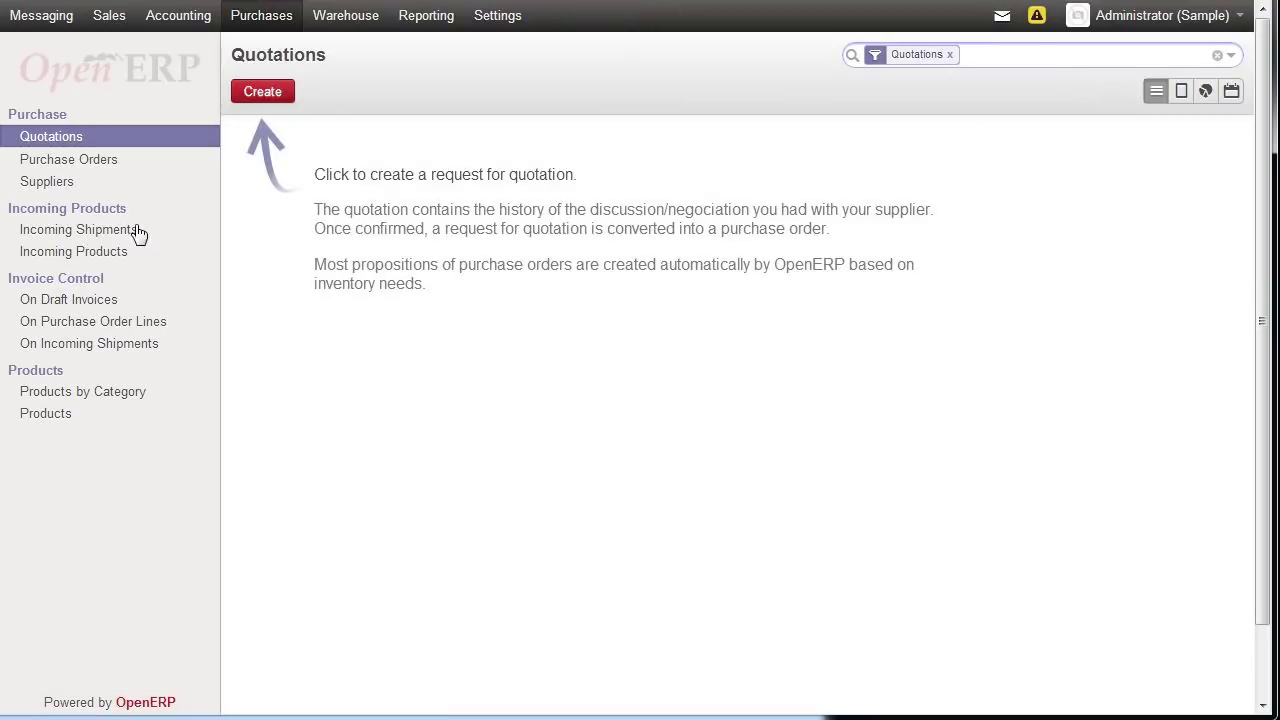
left_click(58, 186)
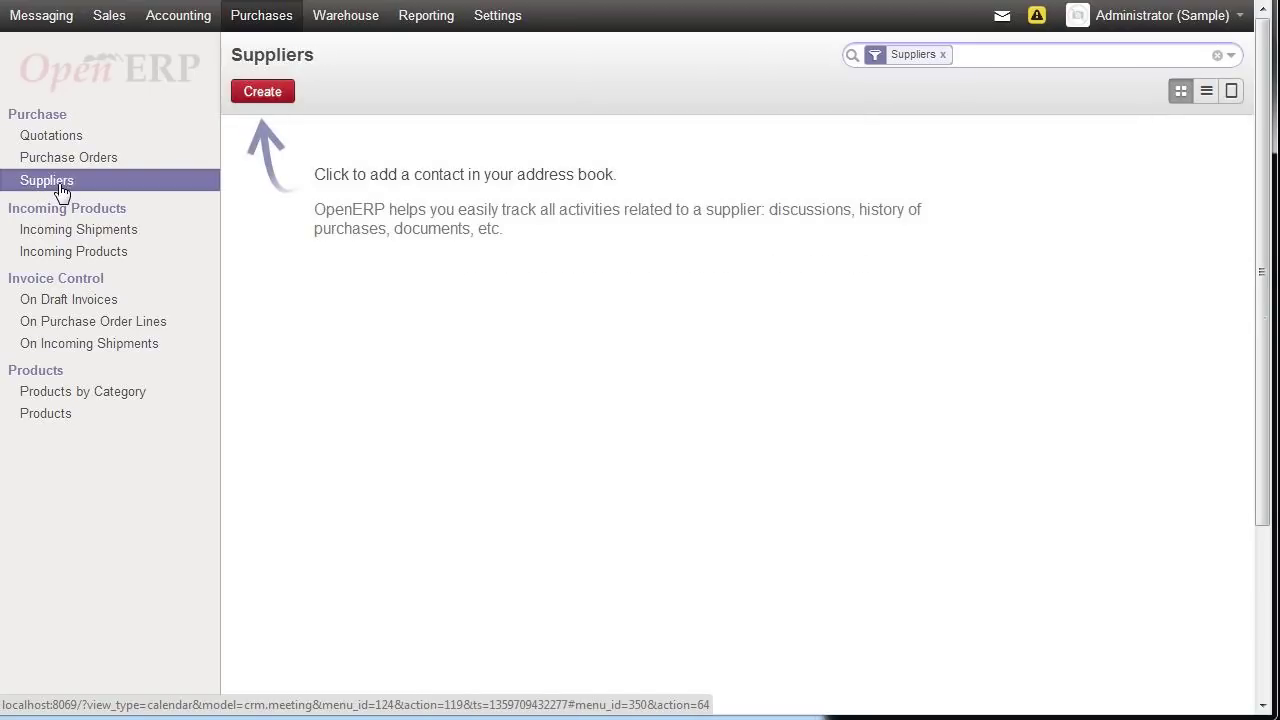
- Create a new supplier marked as a company and named 'Office Supply Depot'
left_click(274, 101)
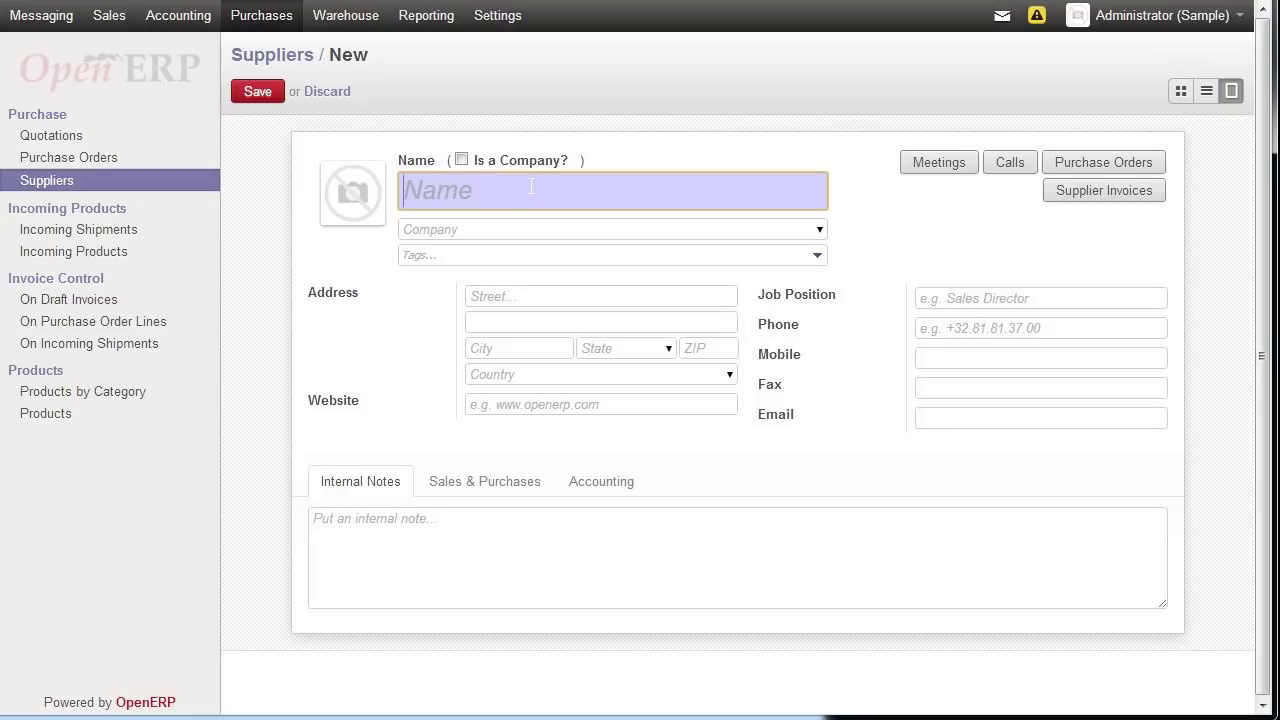
left_click(463, 161)
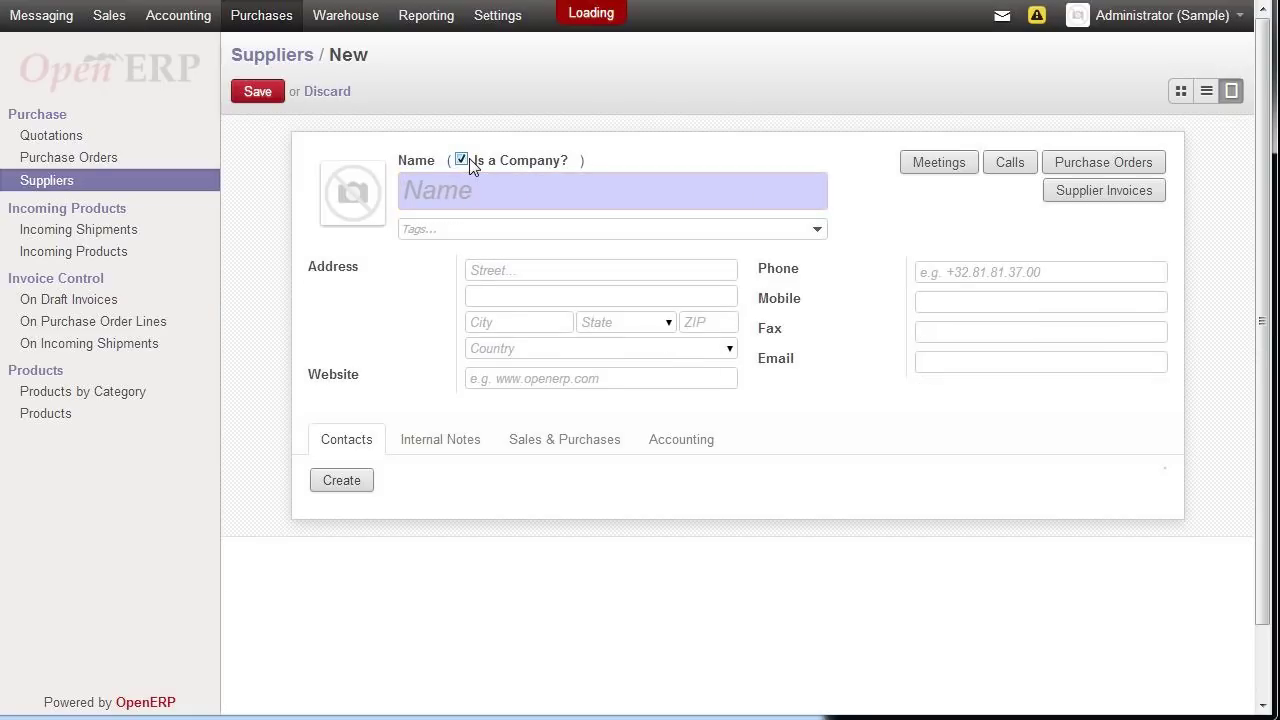
left_click(485, 196)
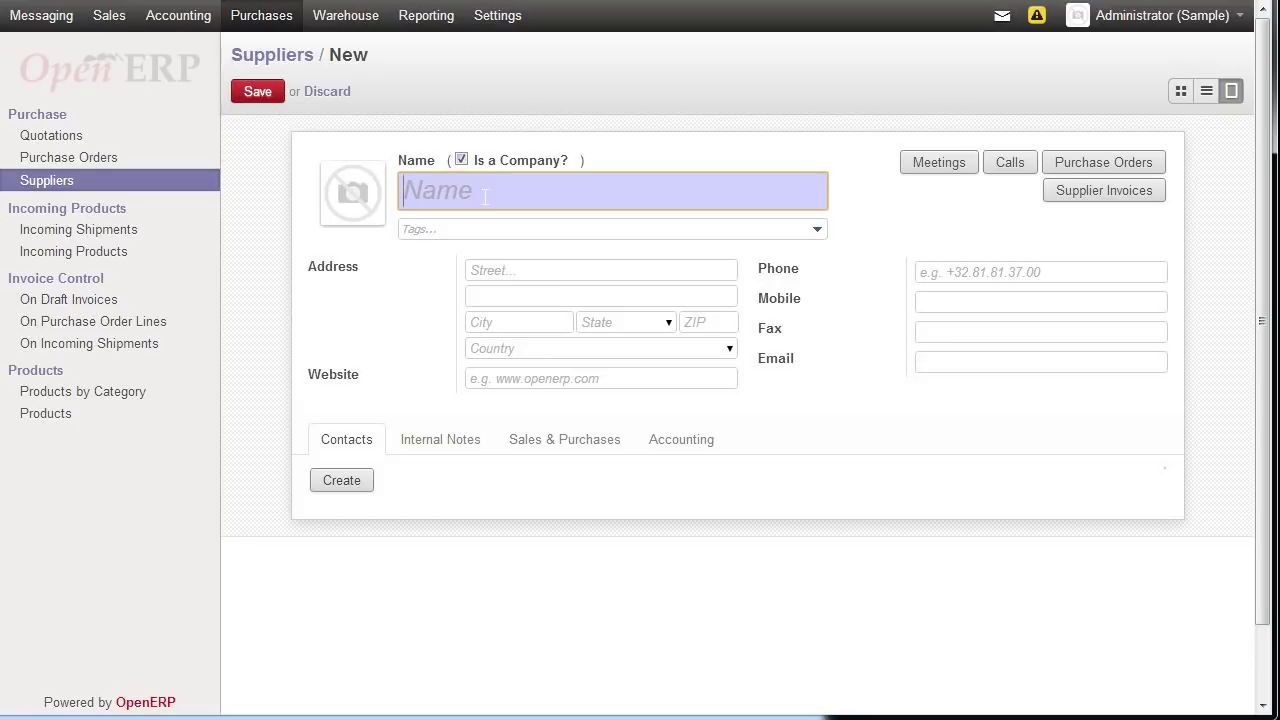
type("Office Supply Depot")
key("Tab")
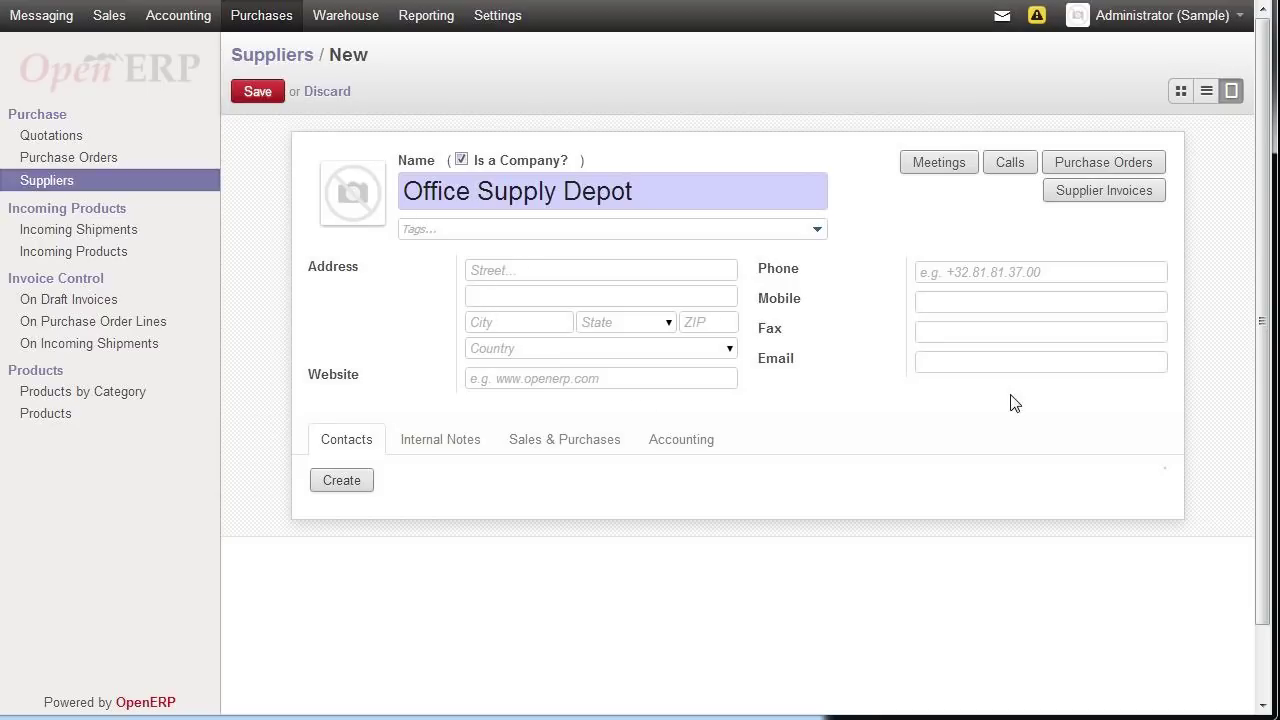
left_click(341, 482)
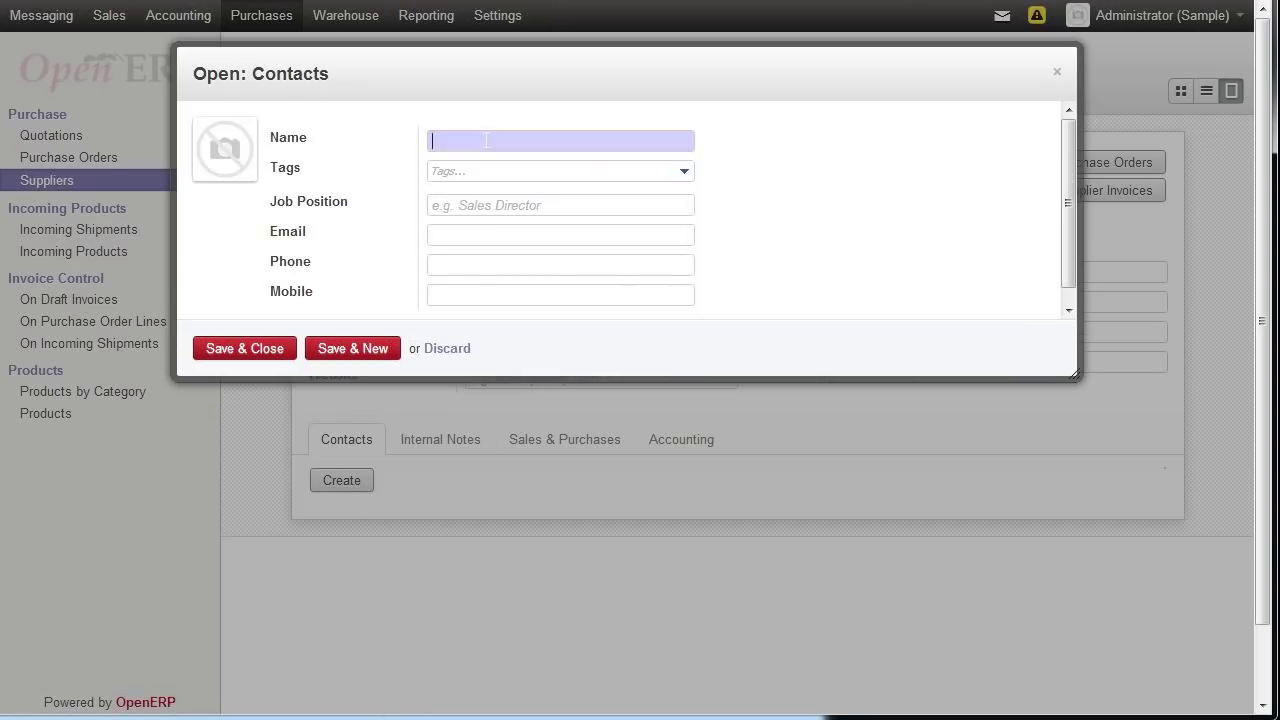
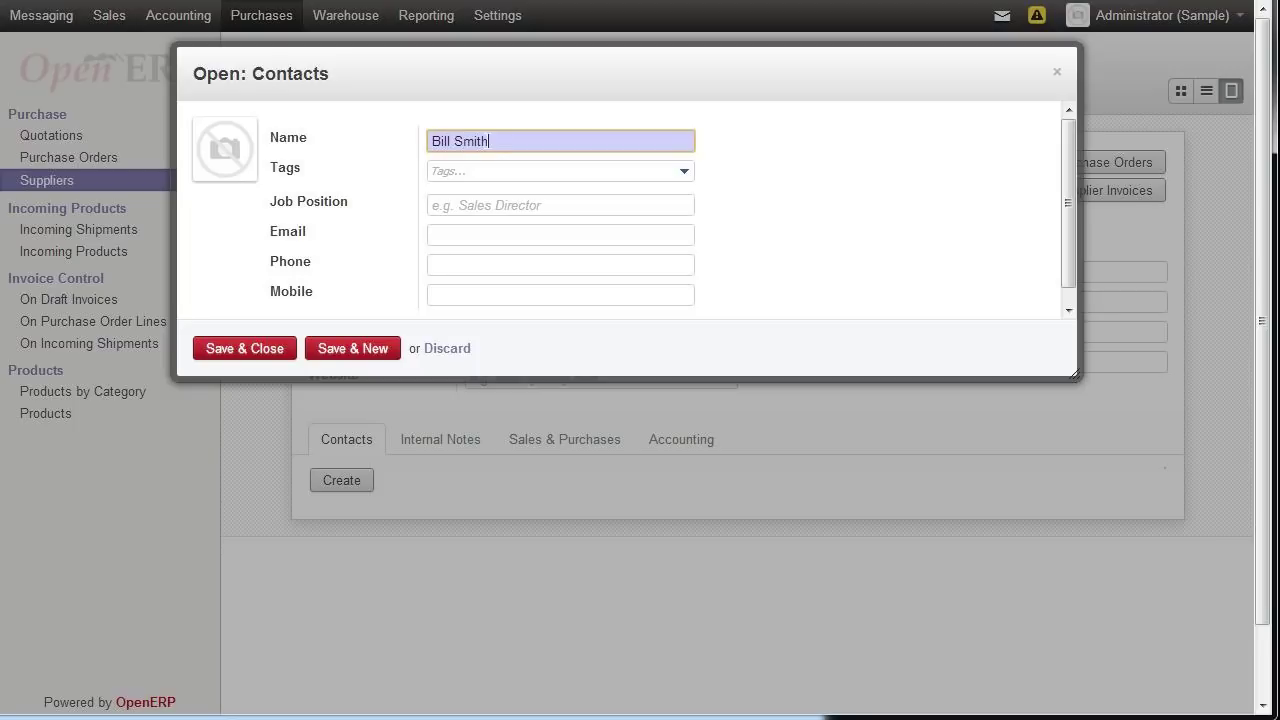
- Add a contact person with the job title 'Sales Director' and their e-mail address
key("Tab")
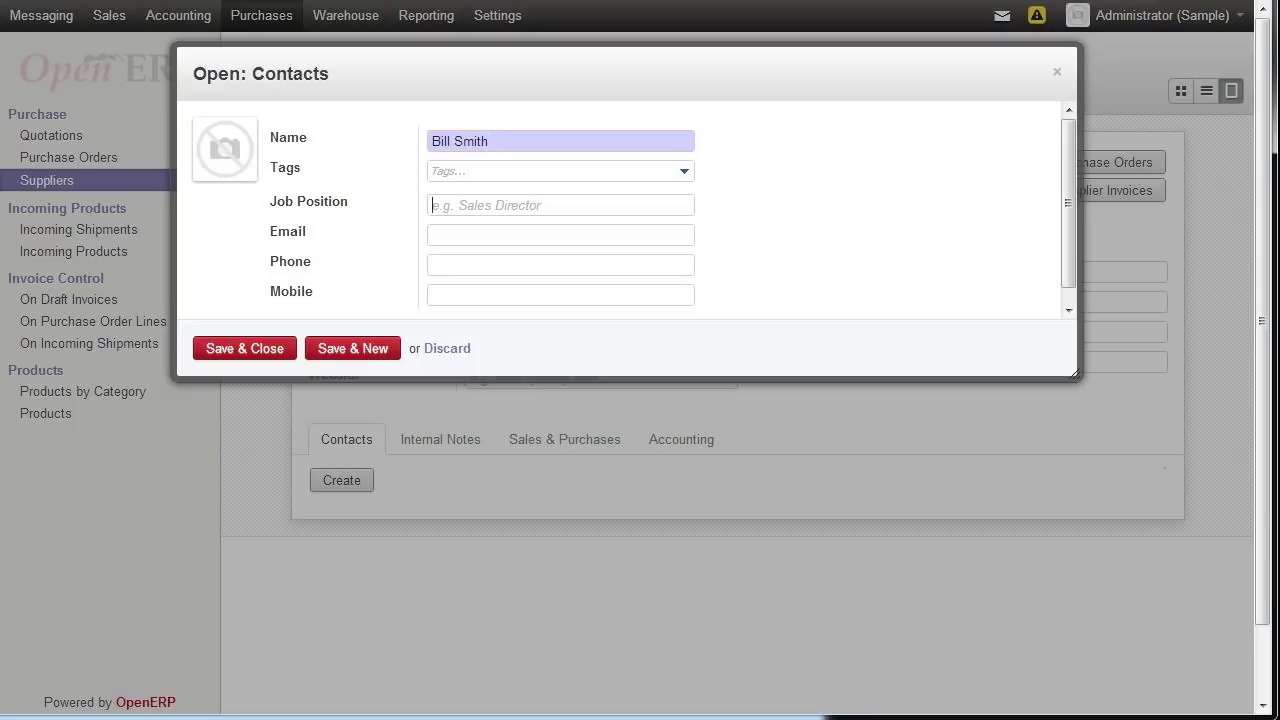
type("Sales Director")
key("Tab")
key("Tab")
left_click(479, 232)
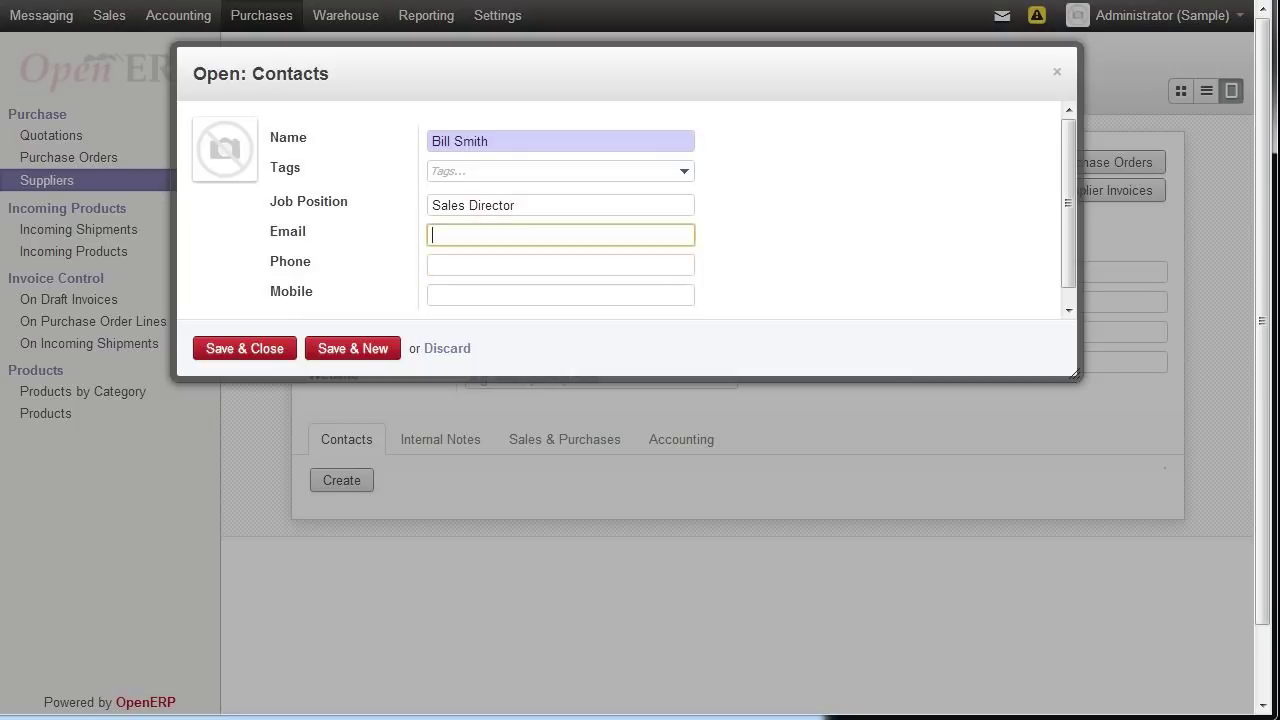
key("Tab")
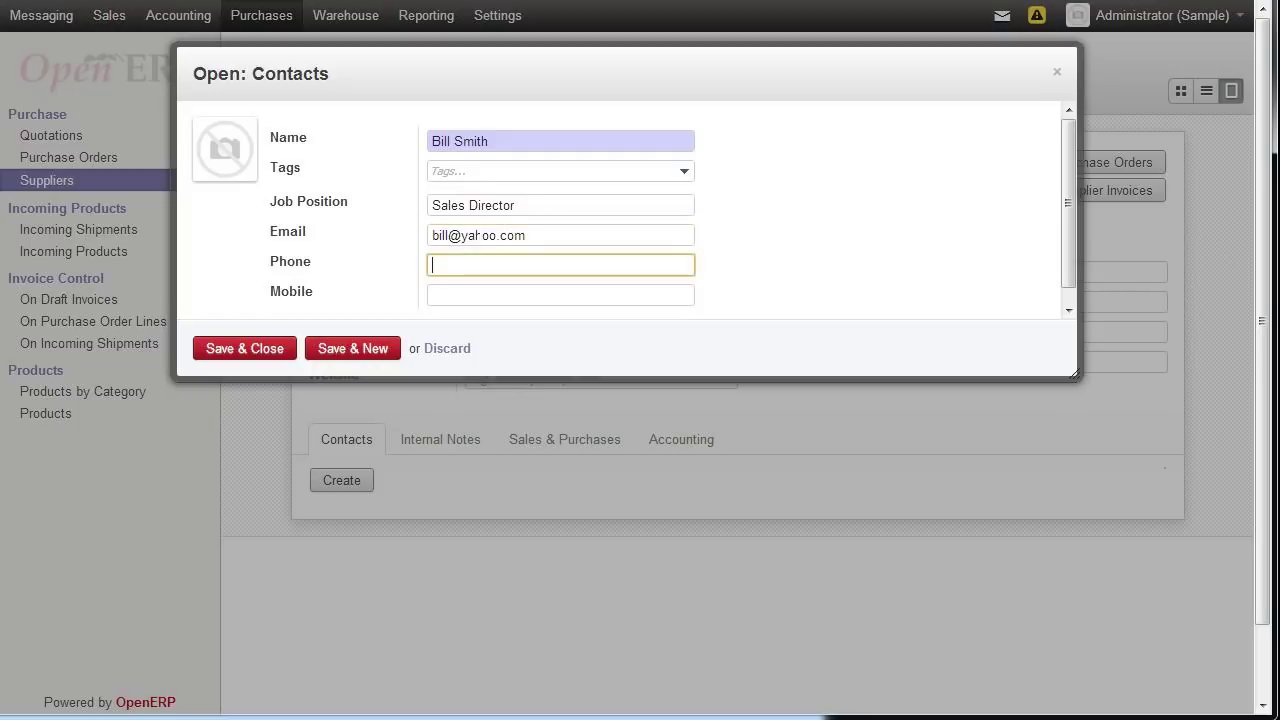
left_click(242, 352)
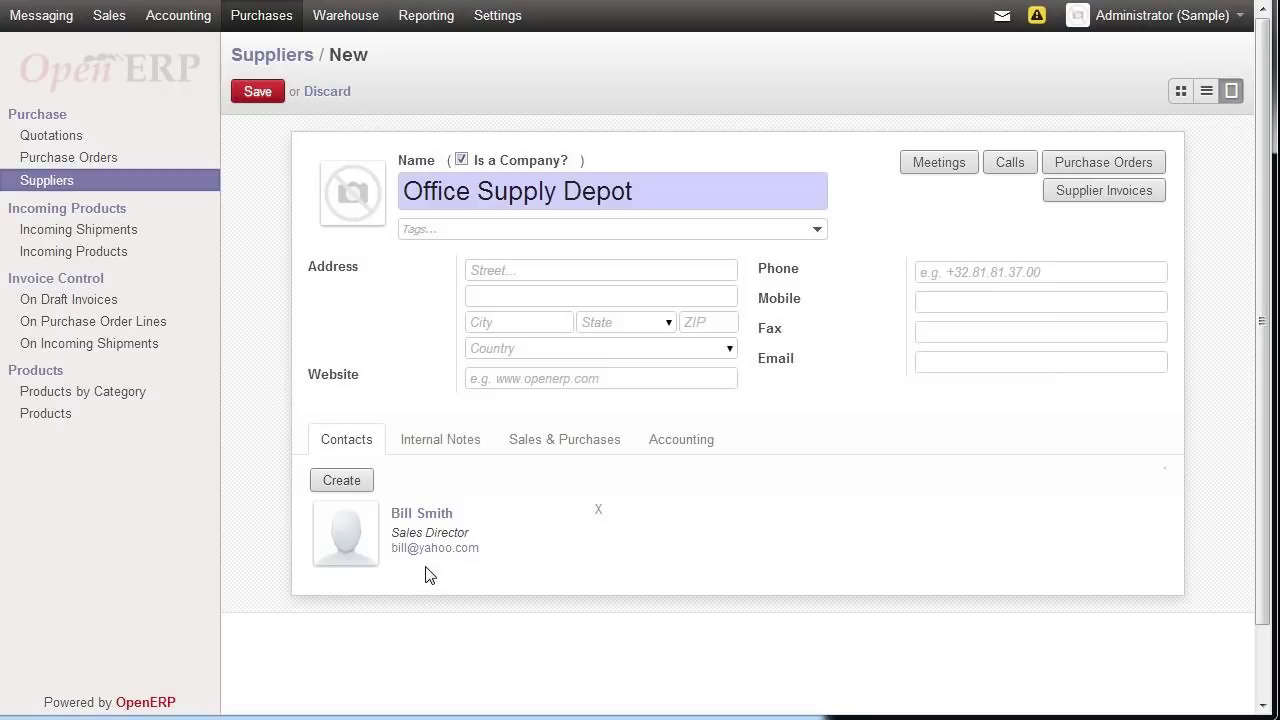
- Give the Sales Director contact a phone number and save it
left_click(420, 529)
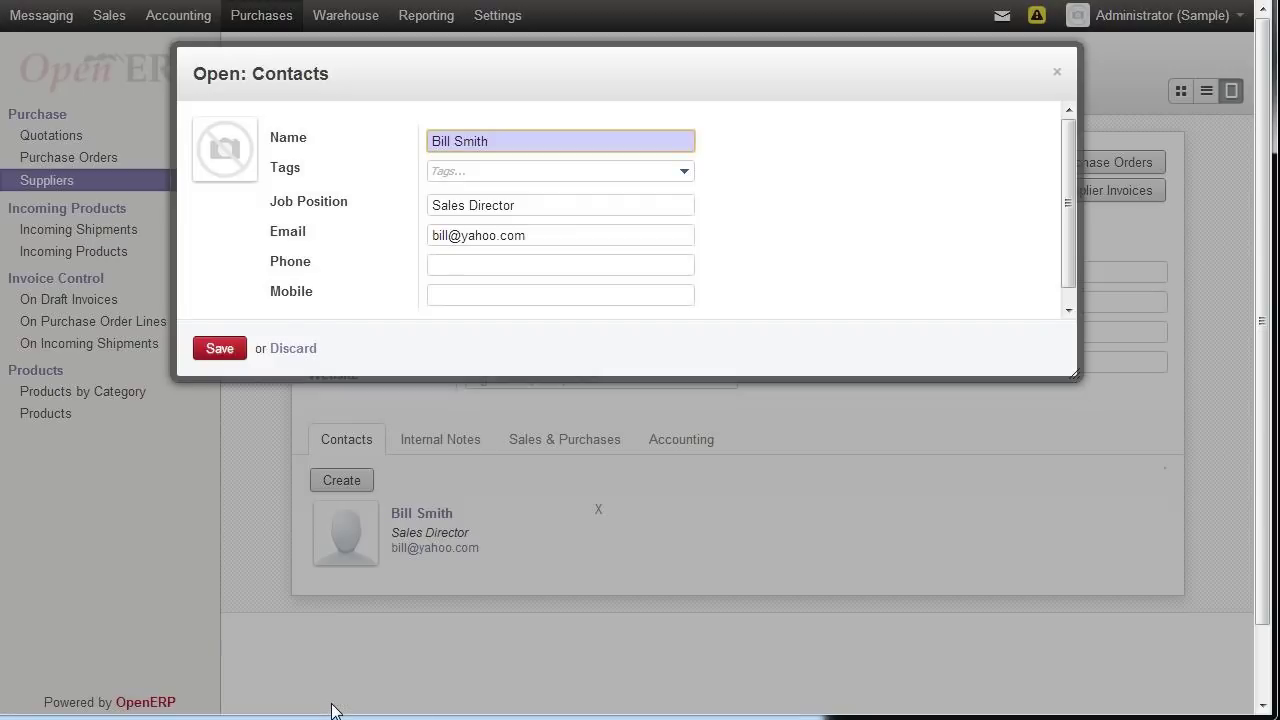
left_click(475, 265)
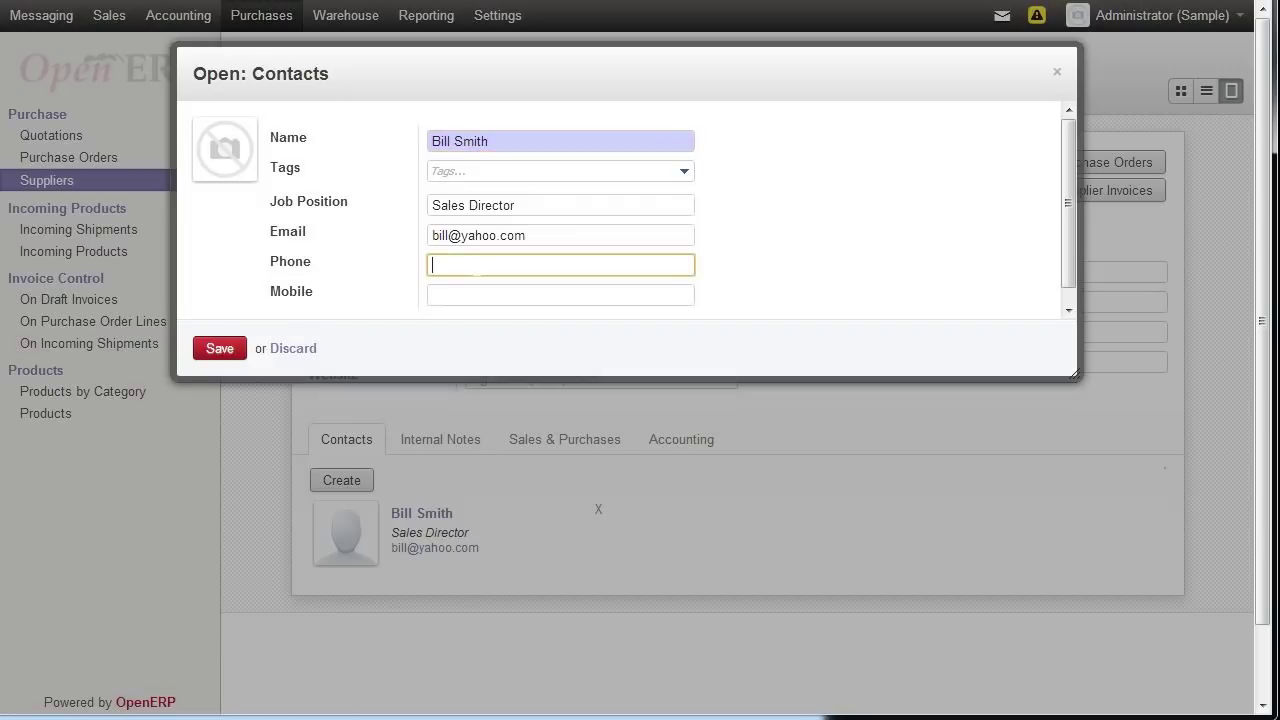
type("333-333-3333")
left_click(215, 348)
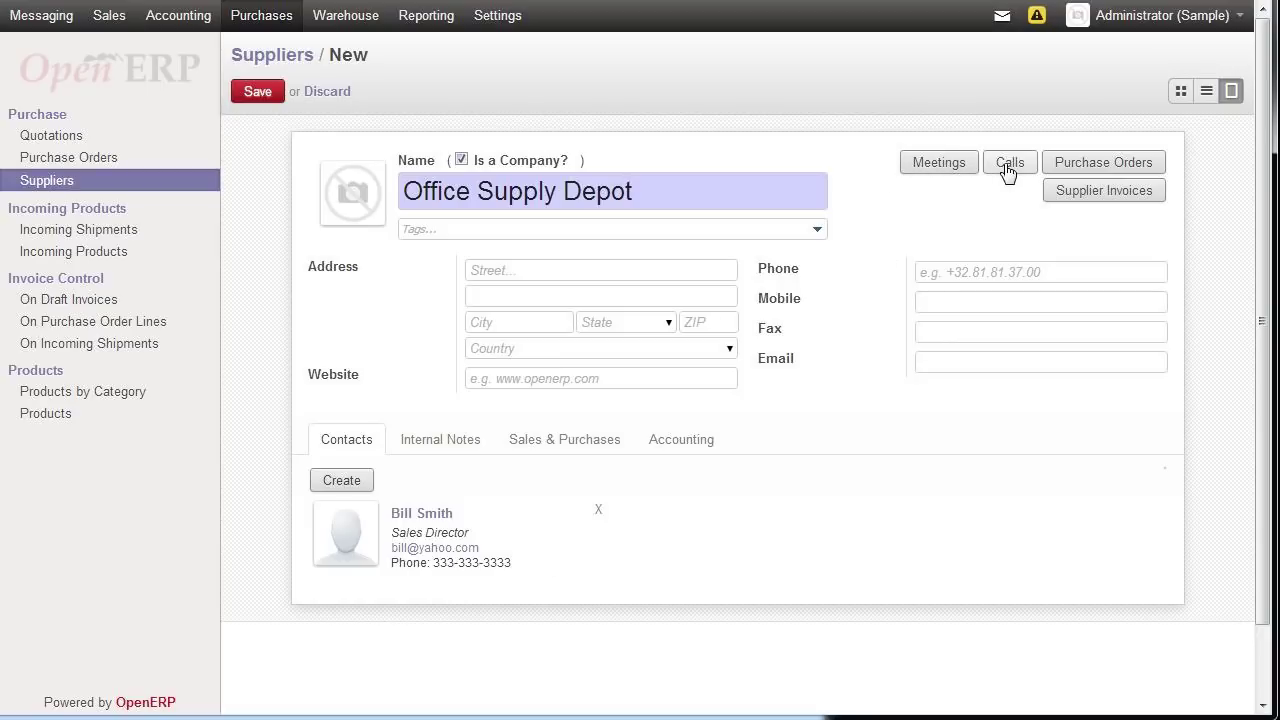
- Save the supplier and start a new request for quotation for Office Supply Depot
left_click(252, 93)
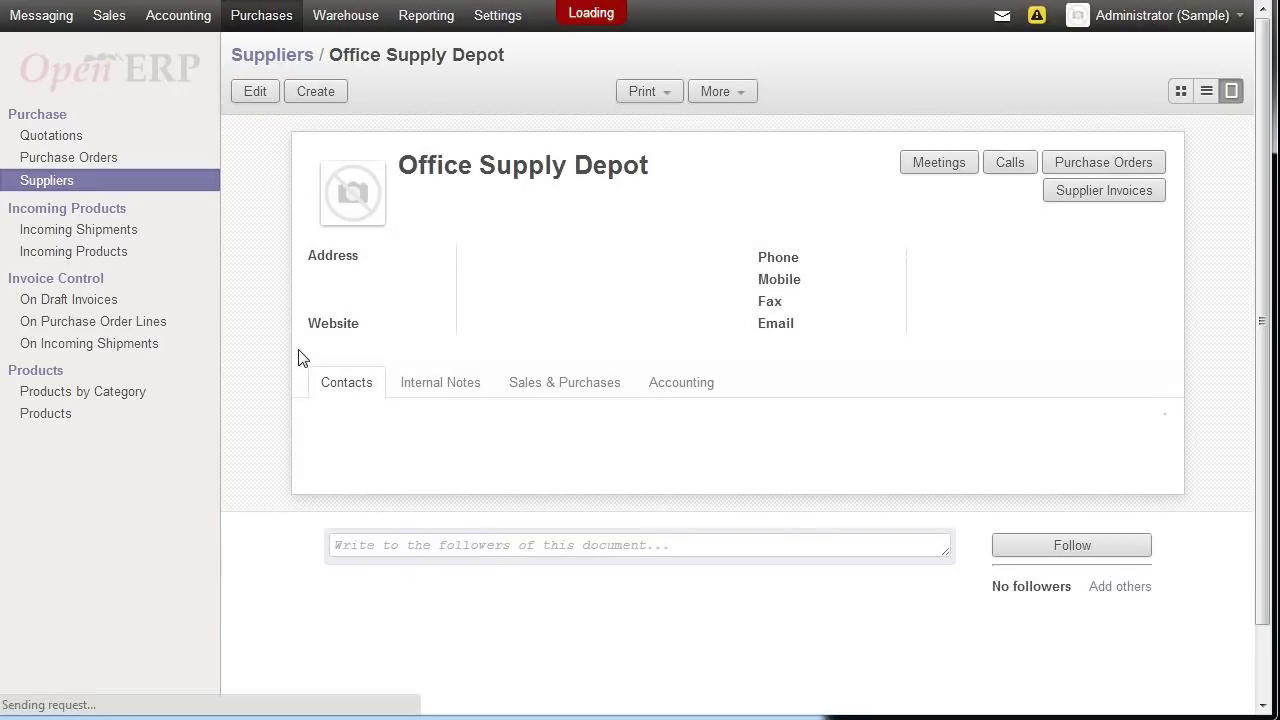
left_click(105, 165)
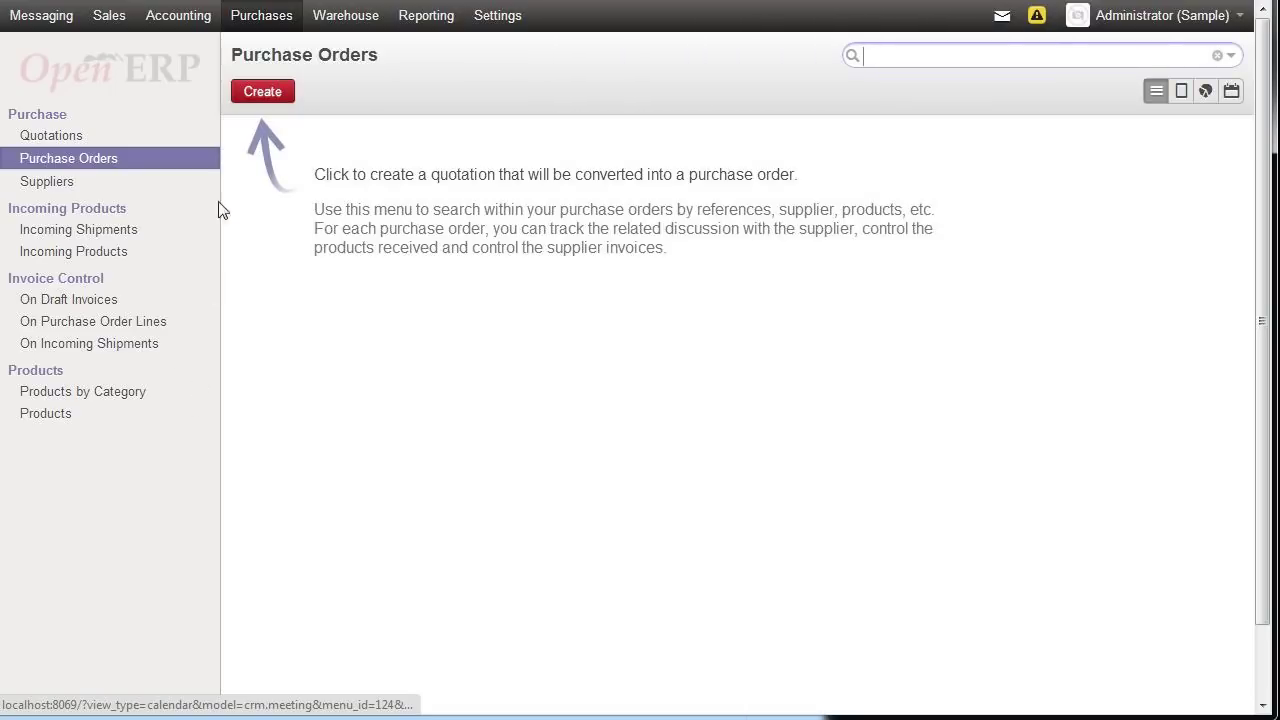
left_click(274, 100)
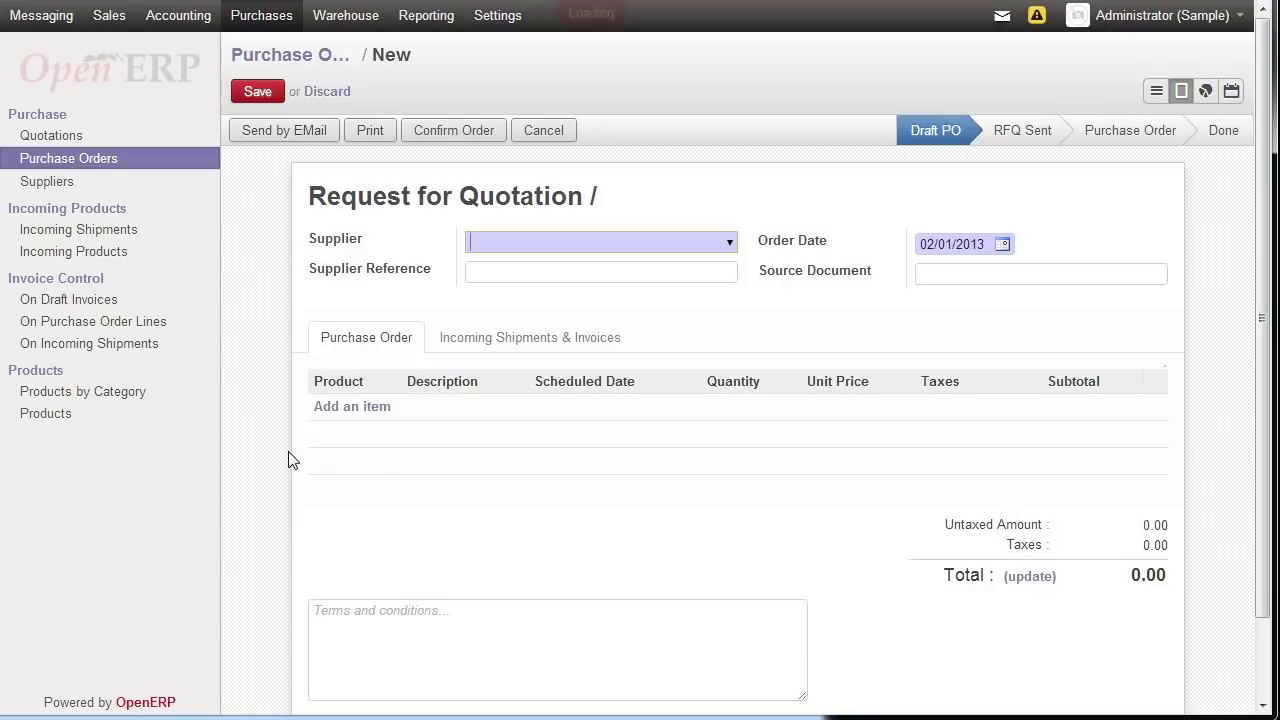
left_click(729, 244)
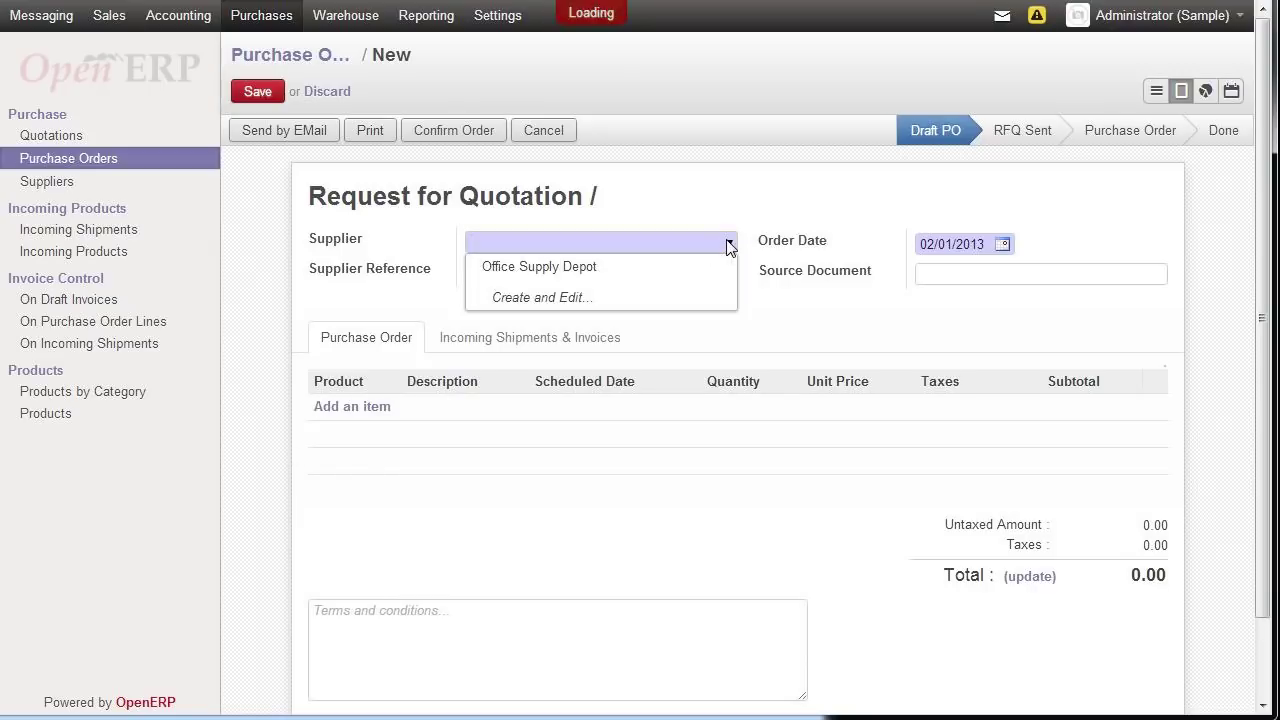
left_click(580, 268)
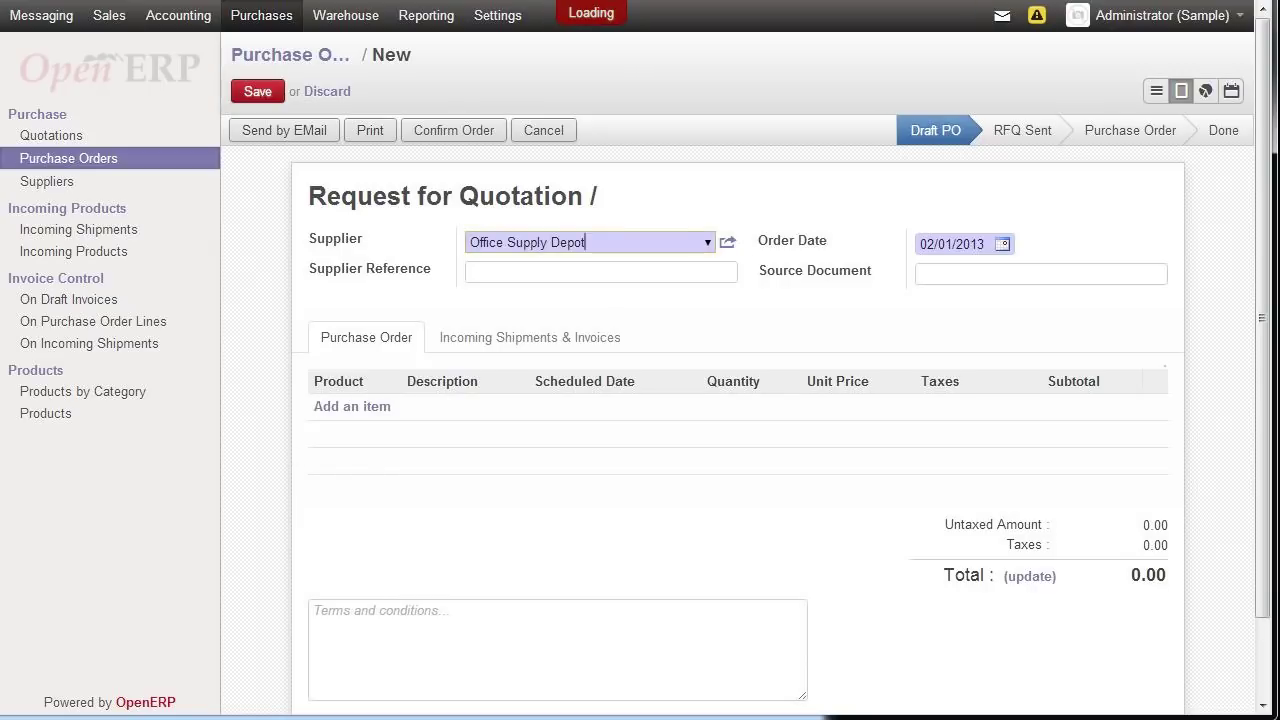
key("Tab")
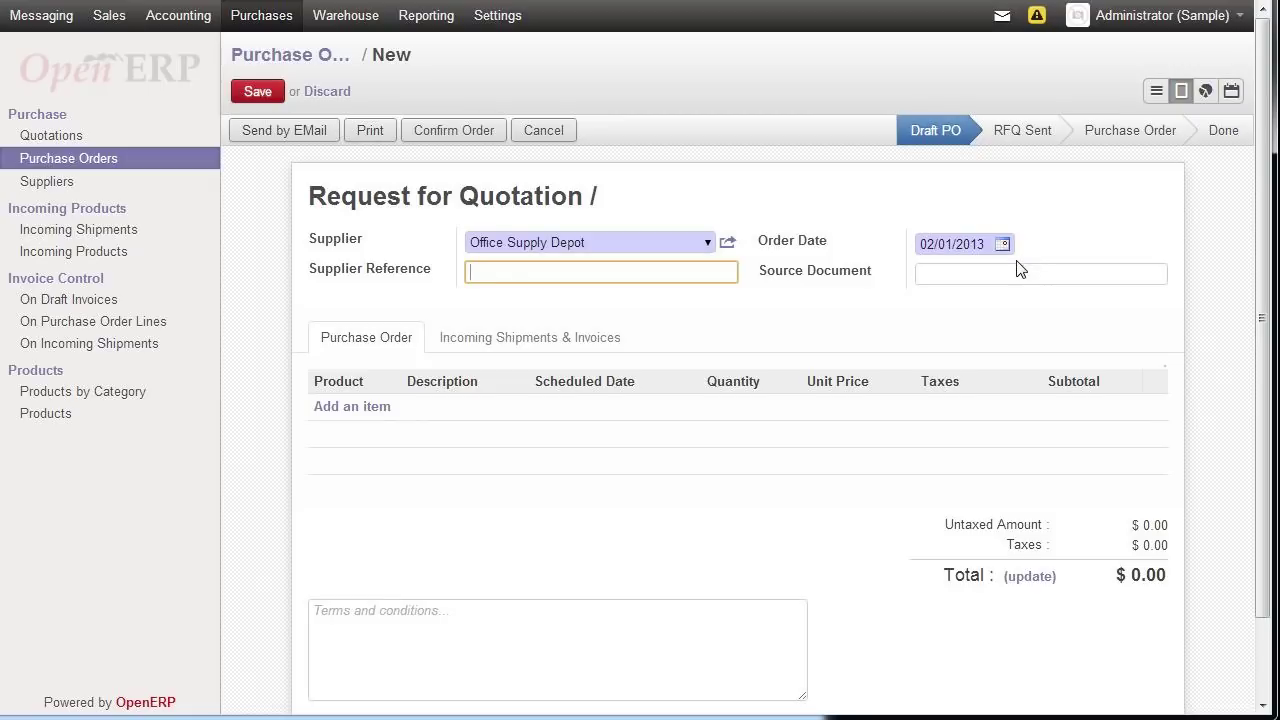
- Add a quotation line and create a new product, first named 'Office Chair Model 3442'
left_click(330, 410)
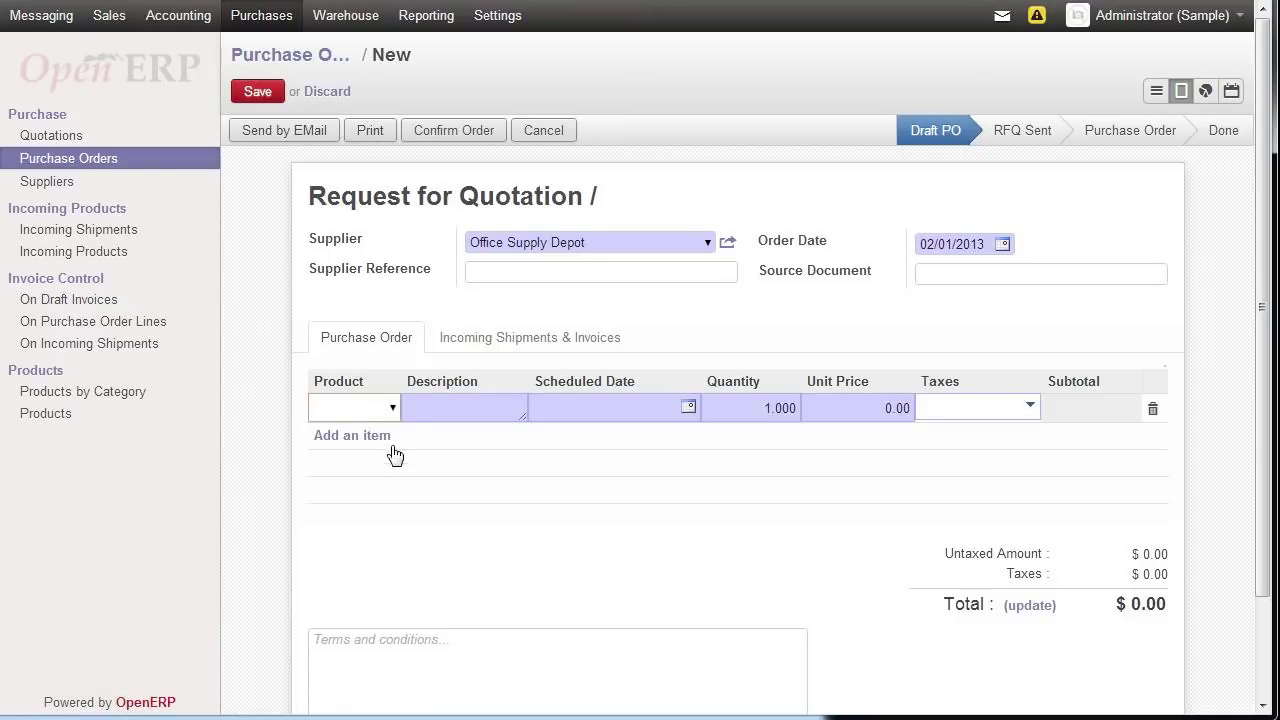
left_click(394, 409)
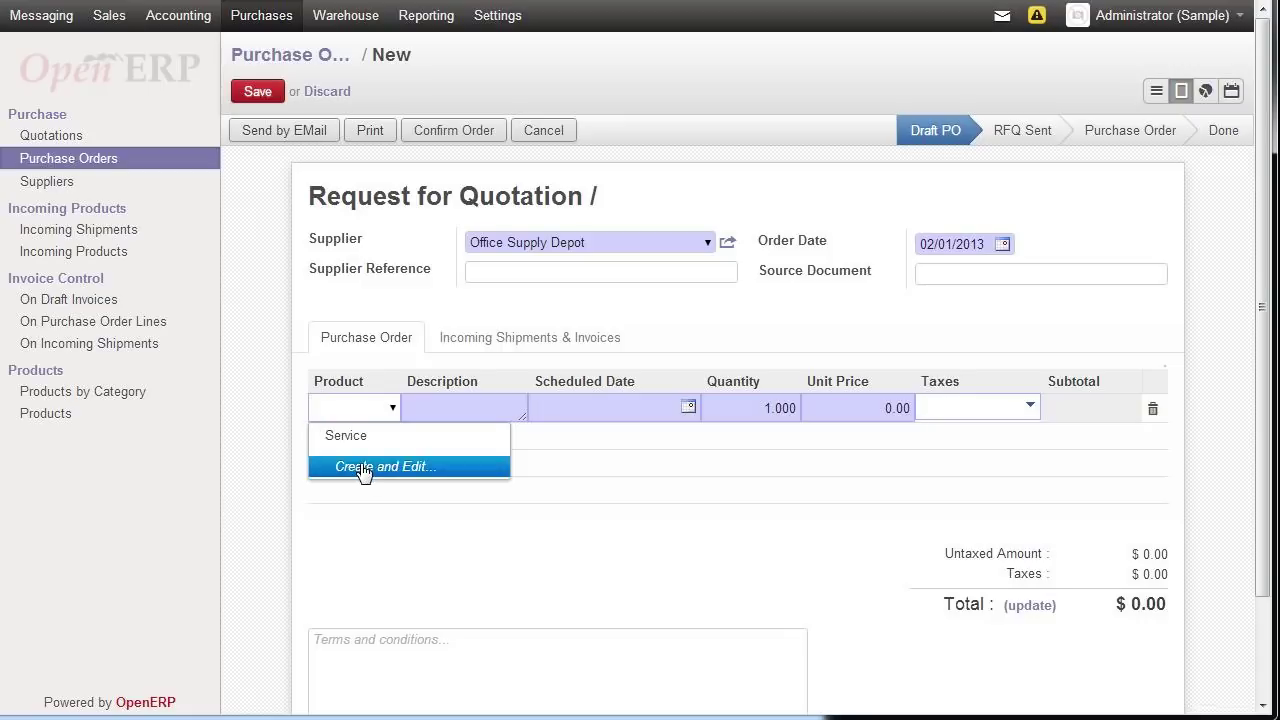
left_click(378, 470)
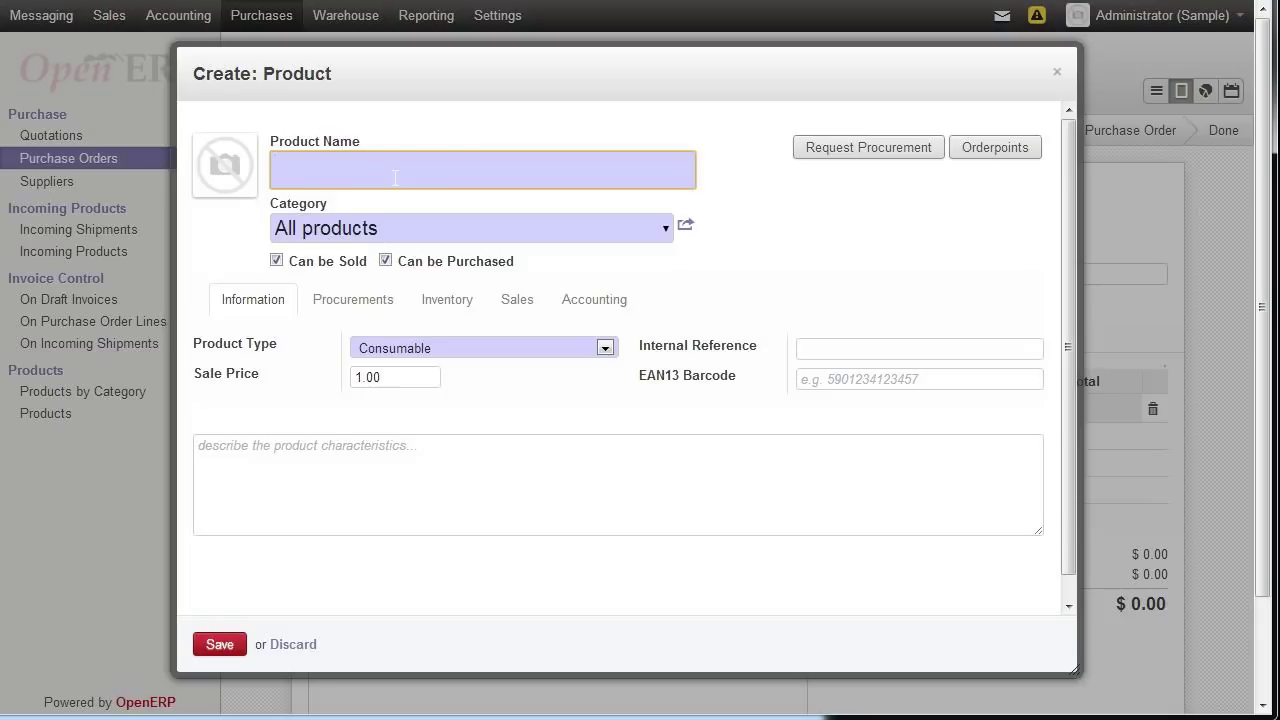
type("Office Chair Model 3442")
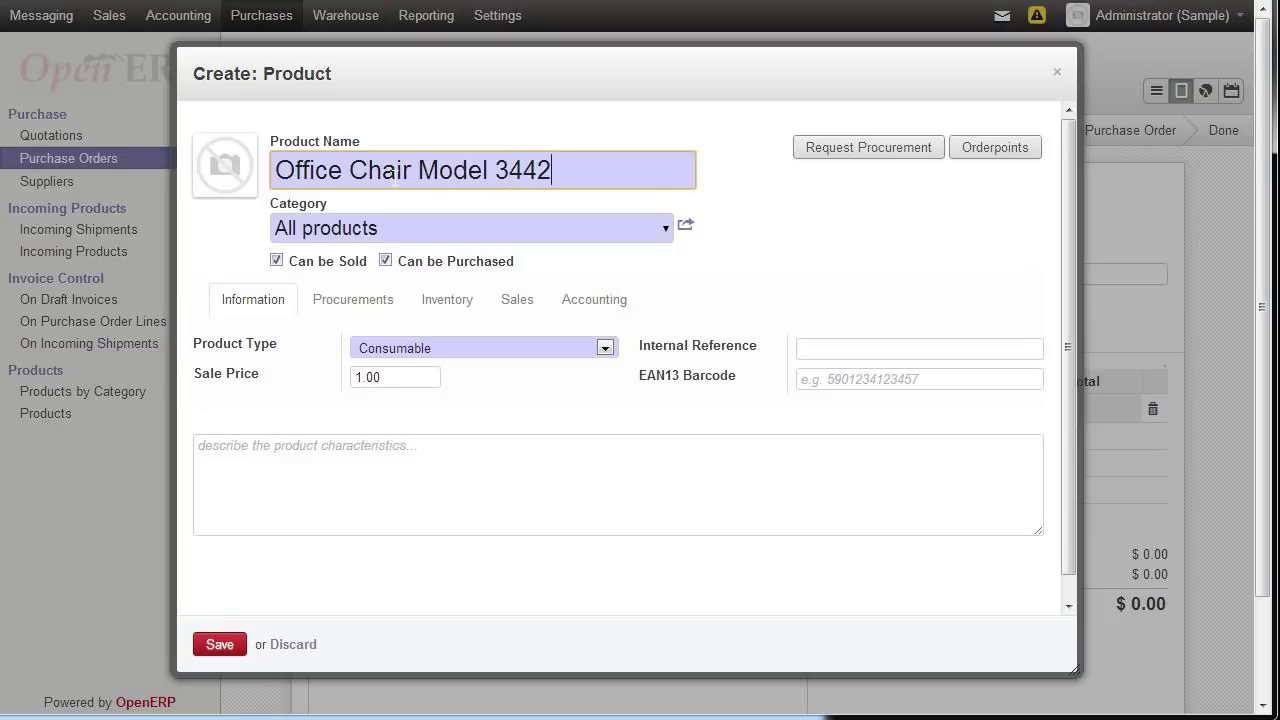
key("Tab")
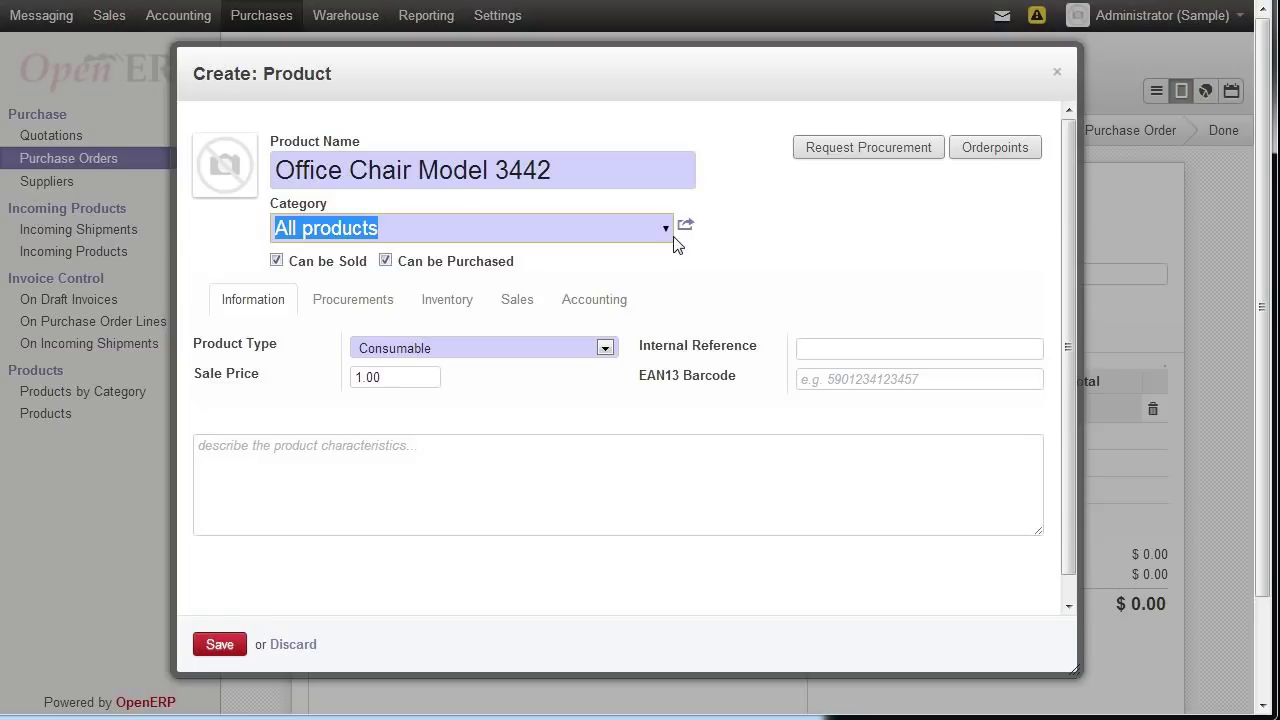
- Rename the new product to 'Circuit board for Generator 40321'
left_click_drag(552, 170, 268, 190)
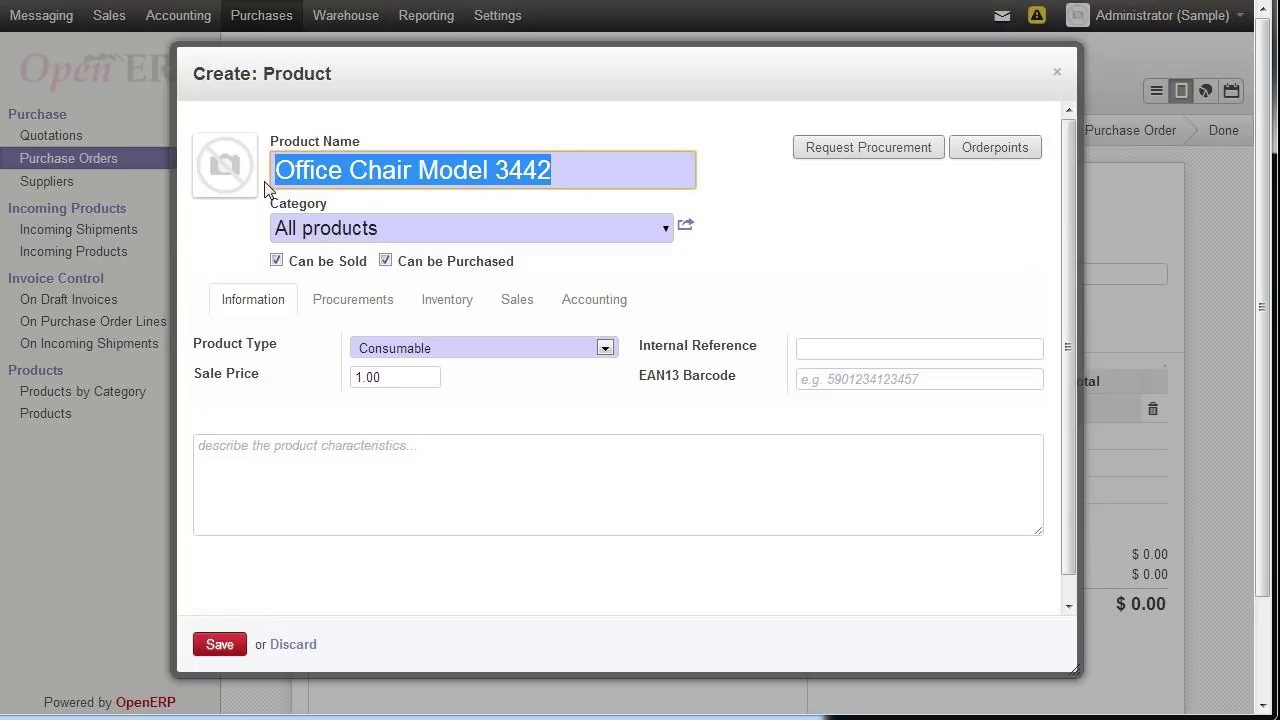
type("Circut")
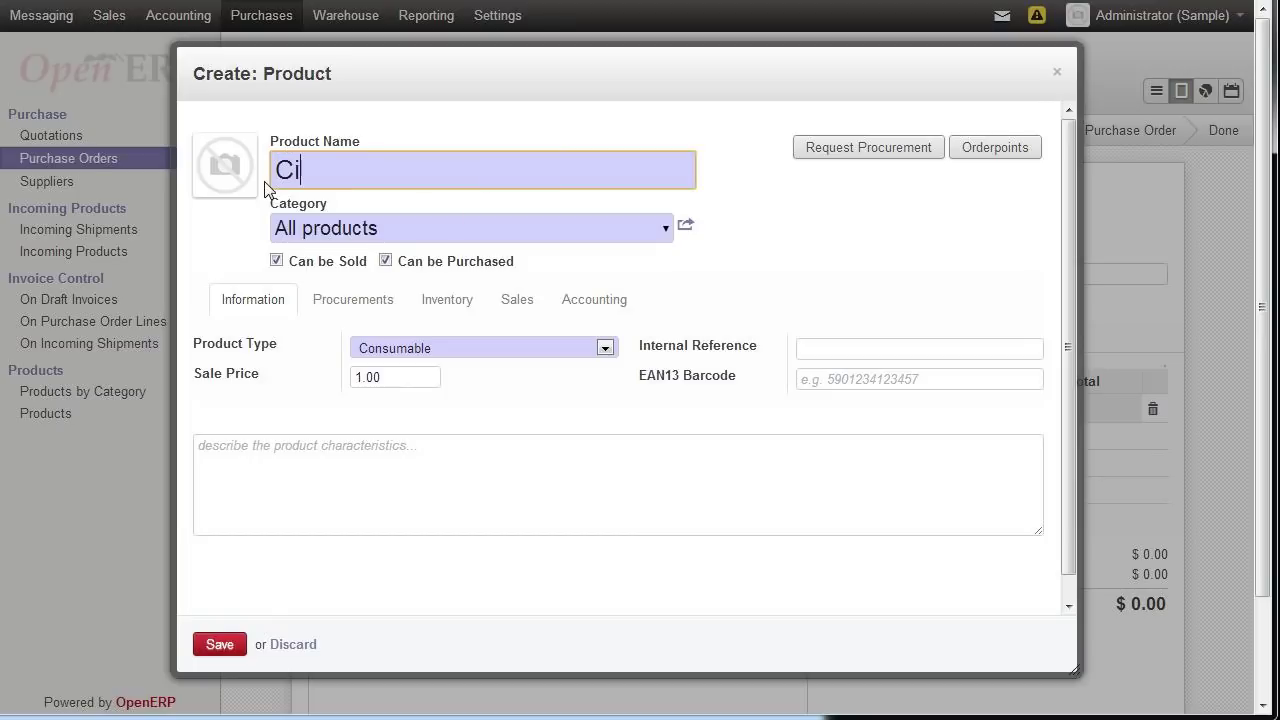
key("BackSpace")
key("BackSpace")
type("uit board")
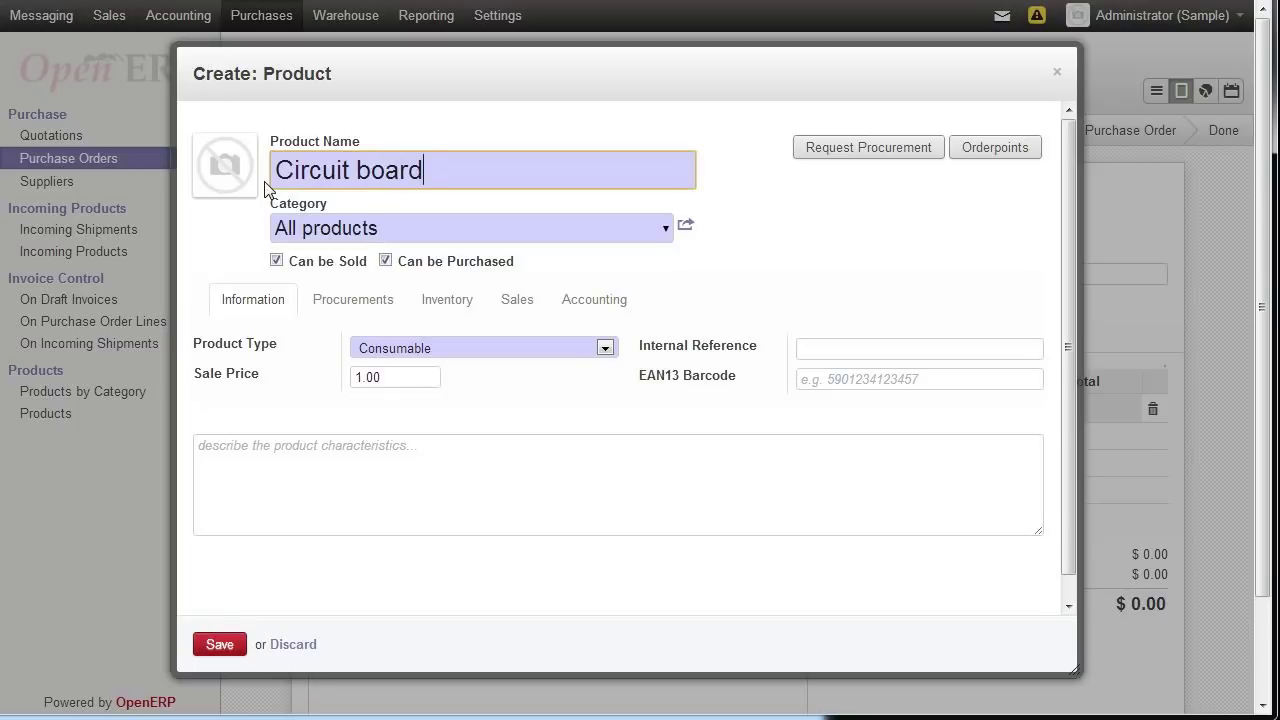
type(" for Generato")
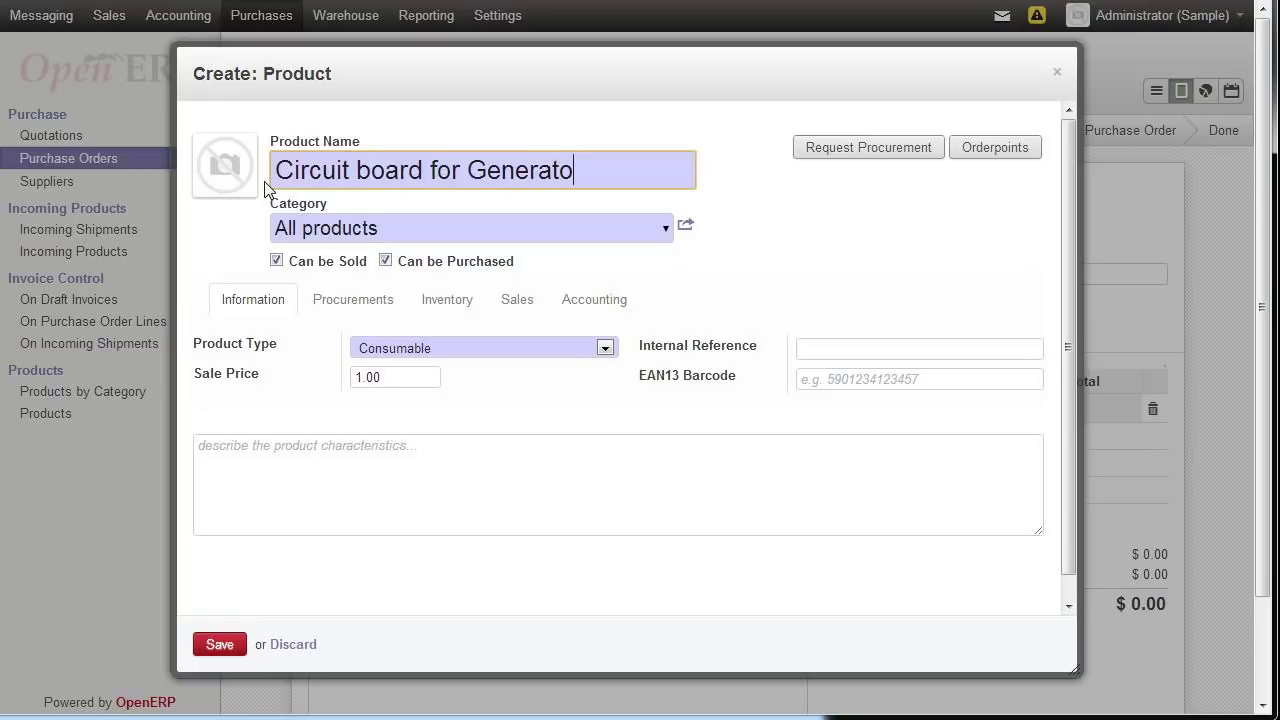
type("r 40321")
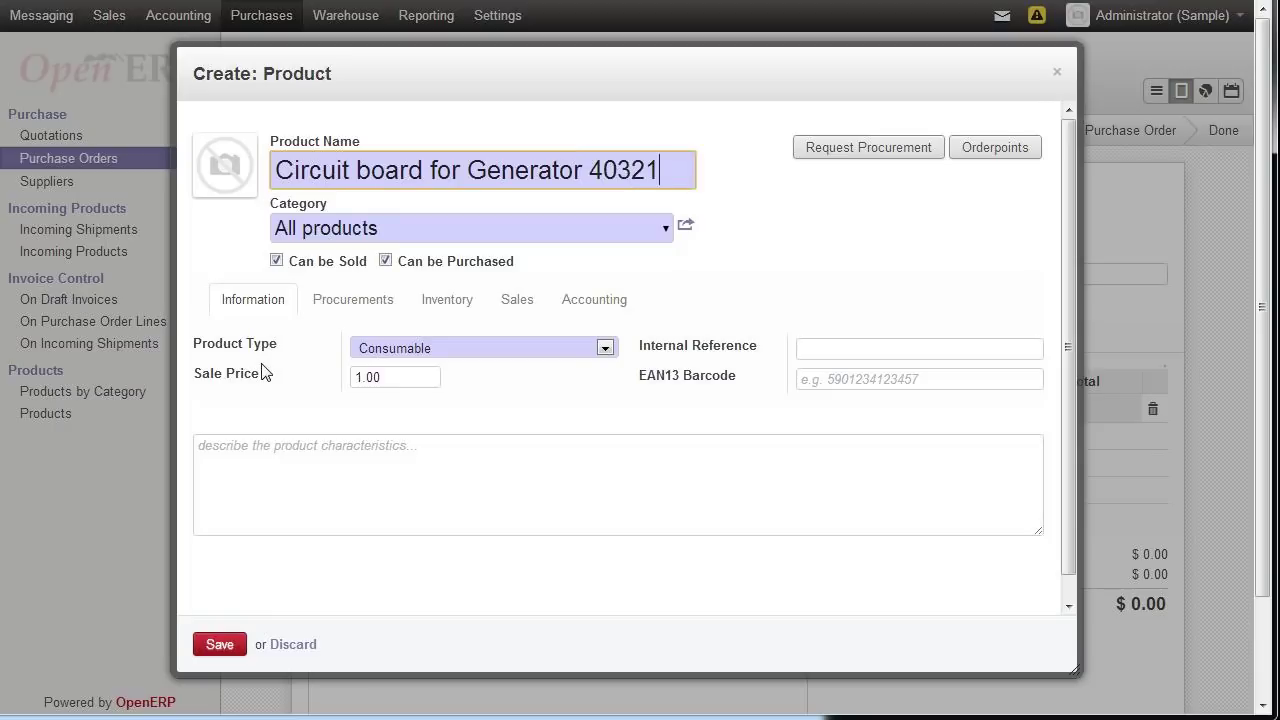
left_click(664, 232)
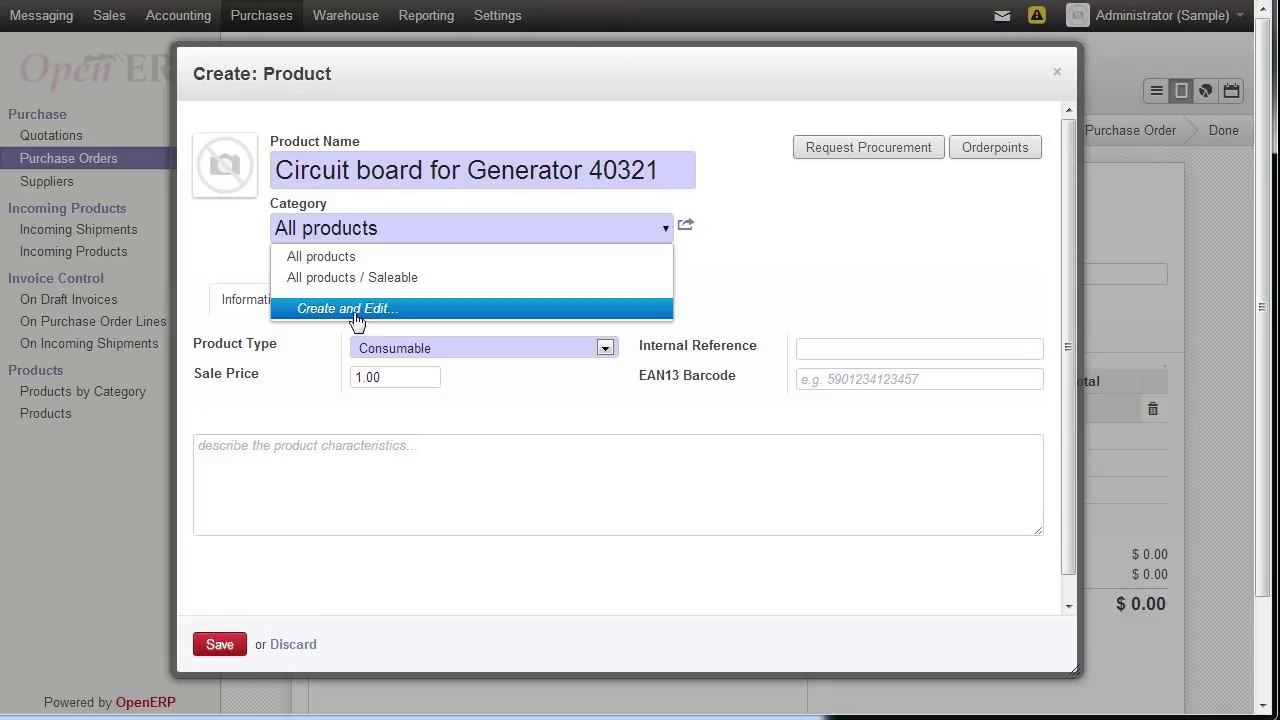
- Create category 'Electronic Parts' with parent All products and type Normal, and save it
left_click(353, 313)
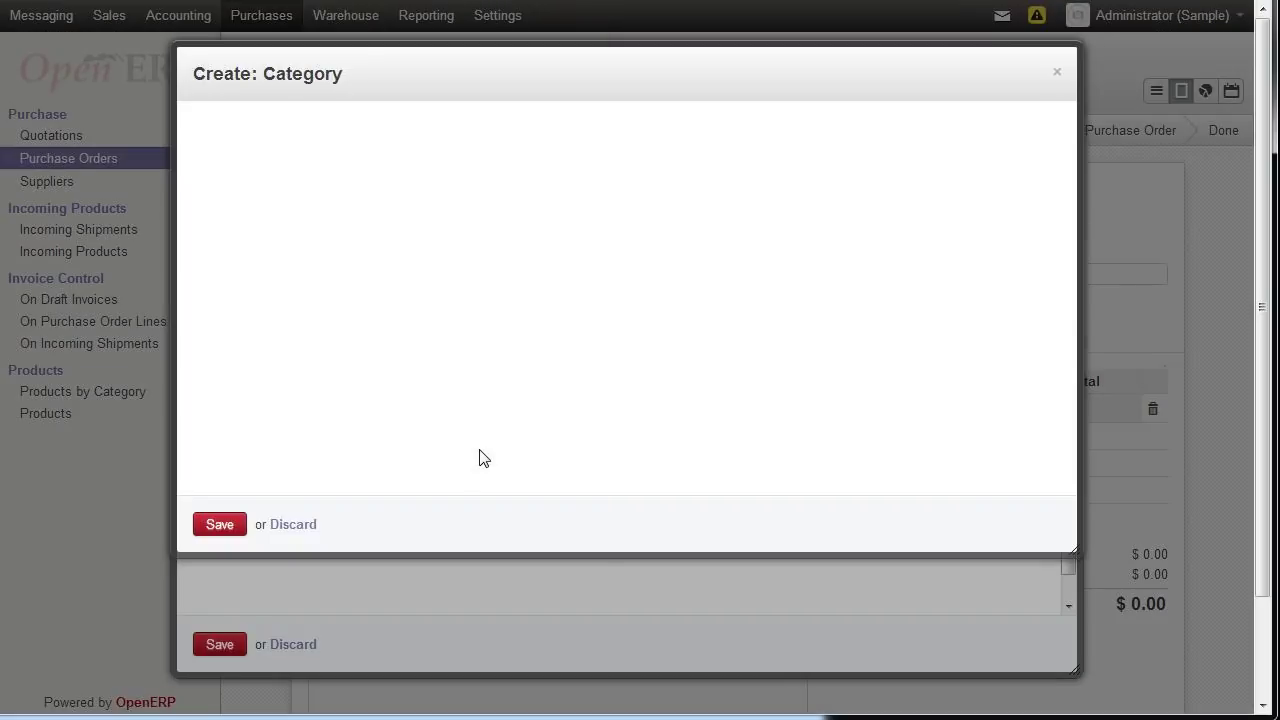
type("Ele")
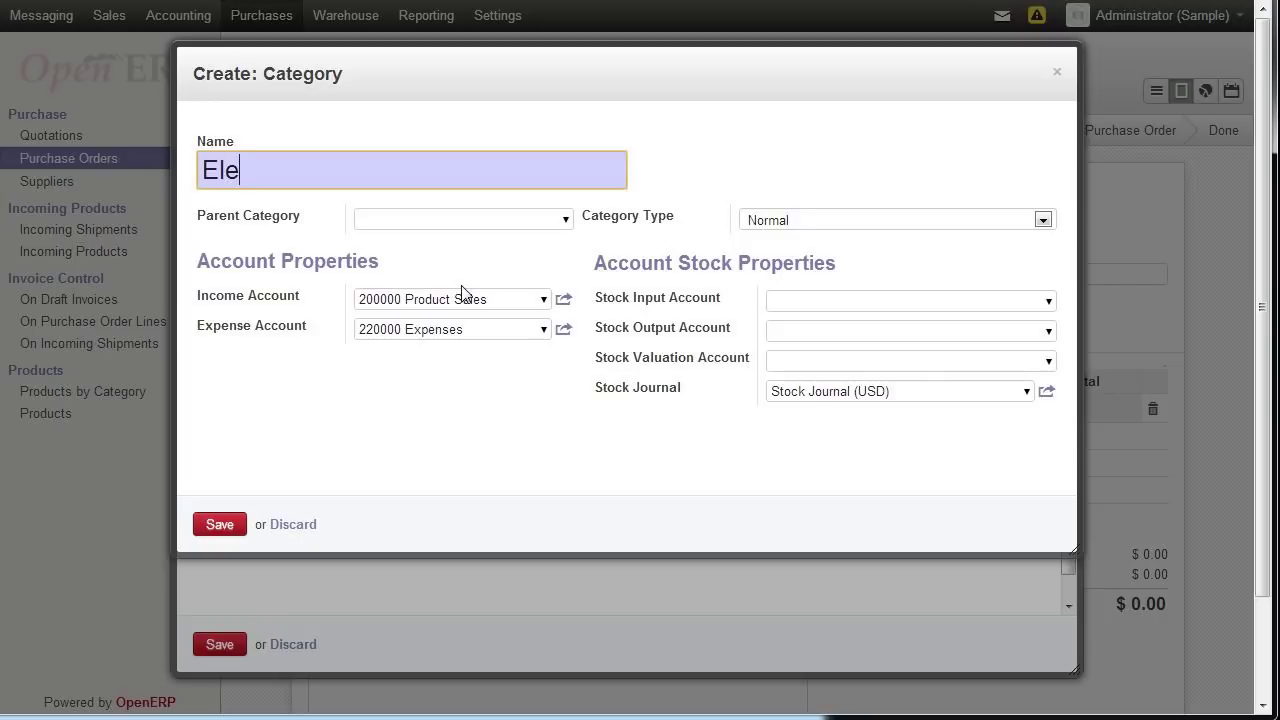
type("ctronic Parts")
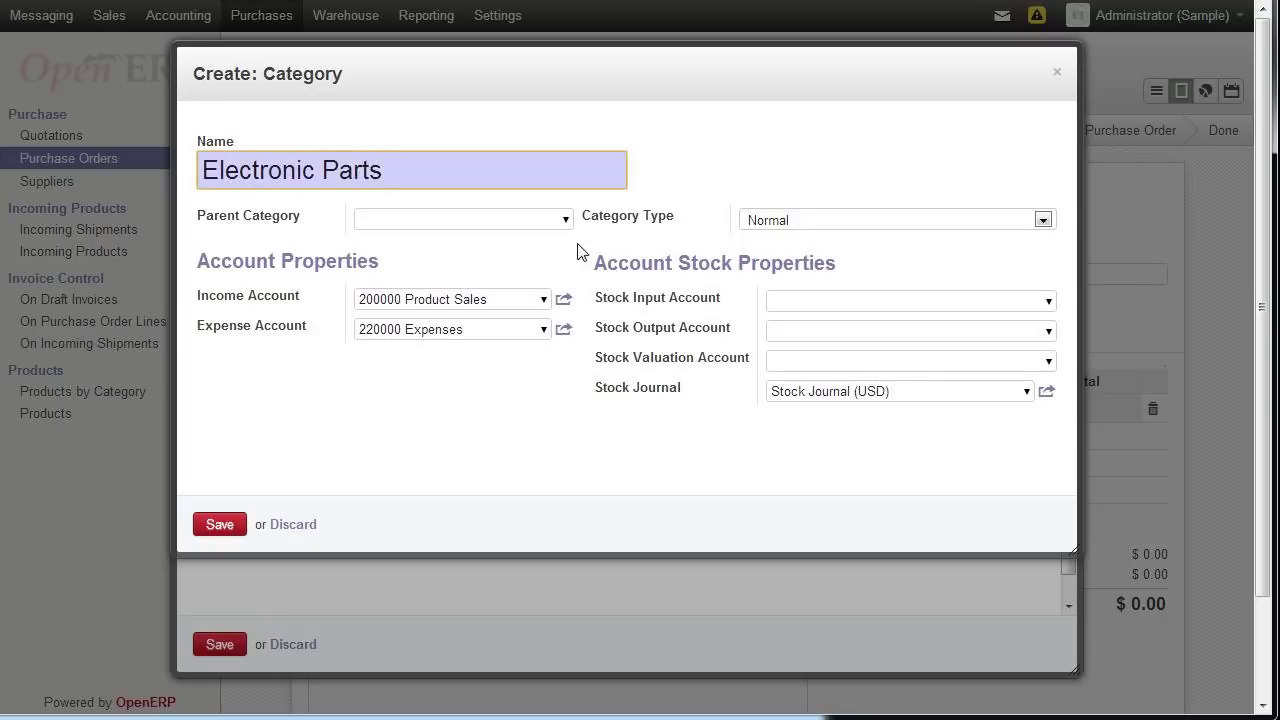
left_click(564, 222)
left_click(564, 222)
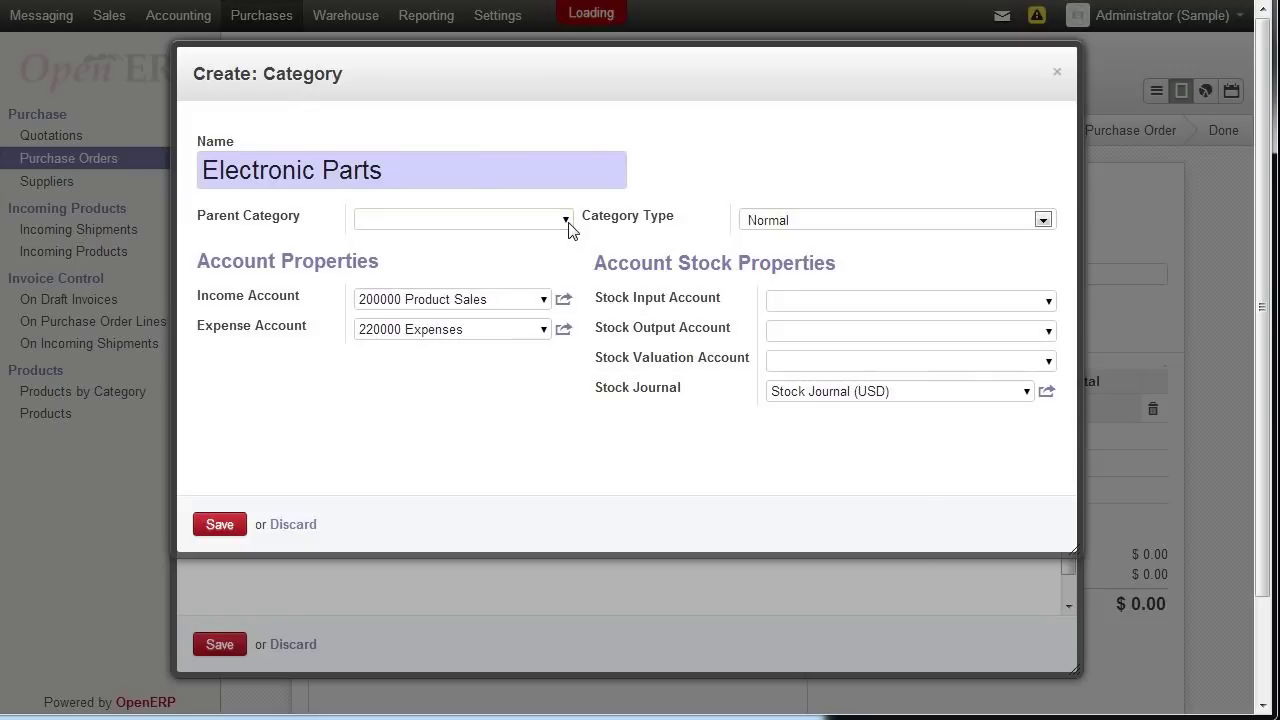
left_click(564, 222)
left_click(564, 222)
left_click(564, 222)
left_click(564, 224)
left_click(565, 222)
left_click(565, 222)
type("All produc")
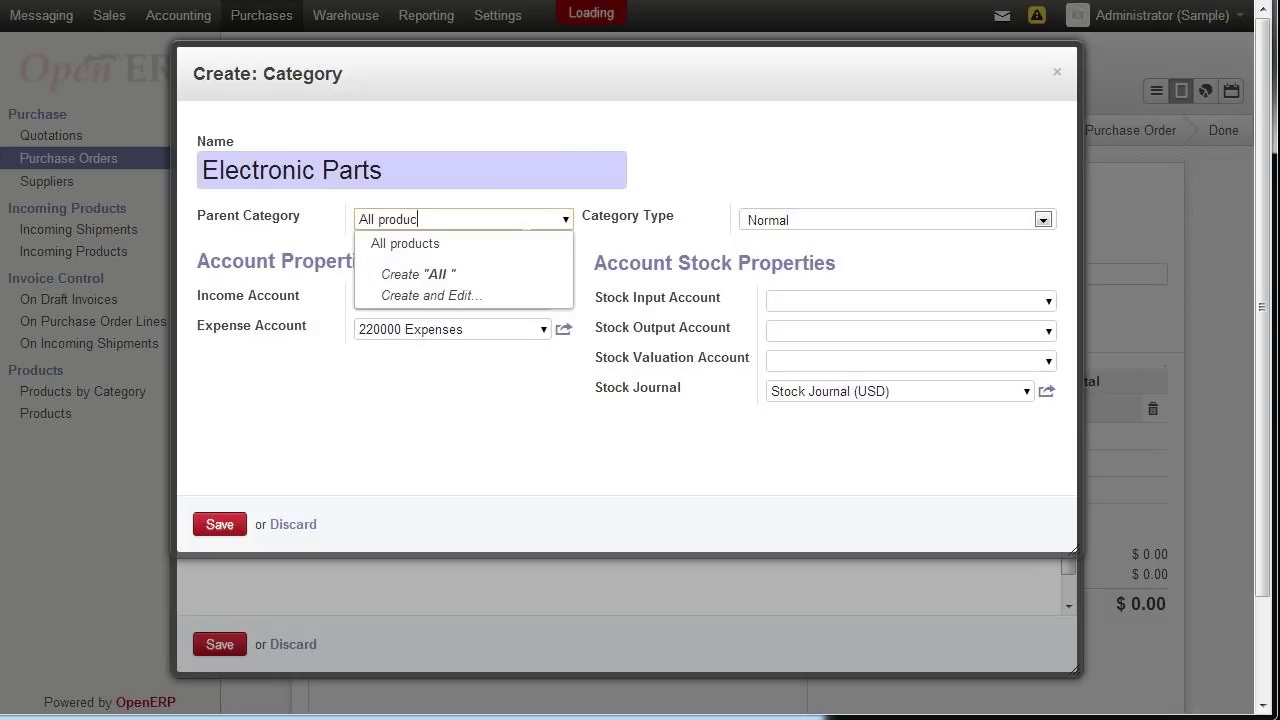
key("Tab")
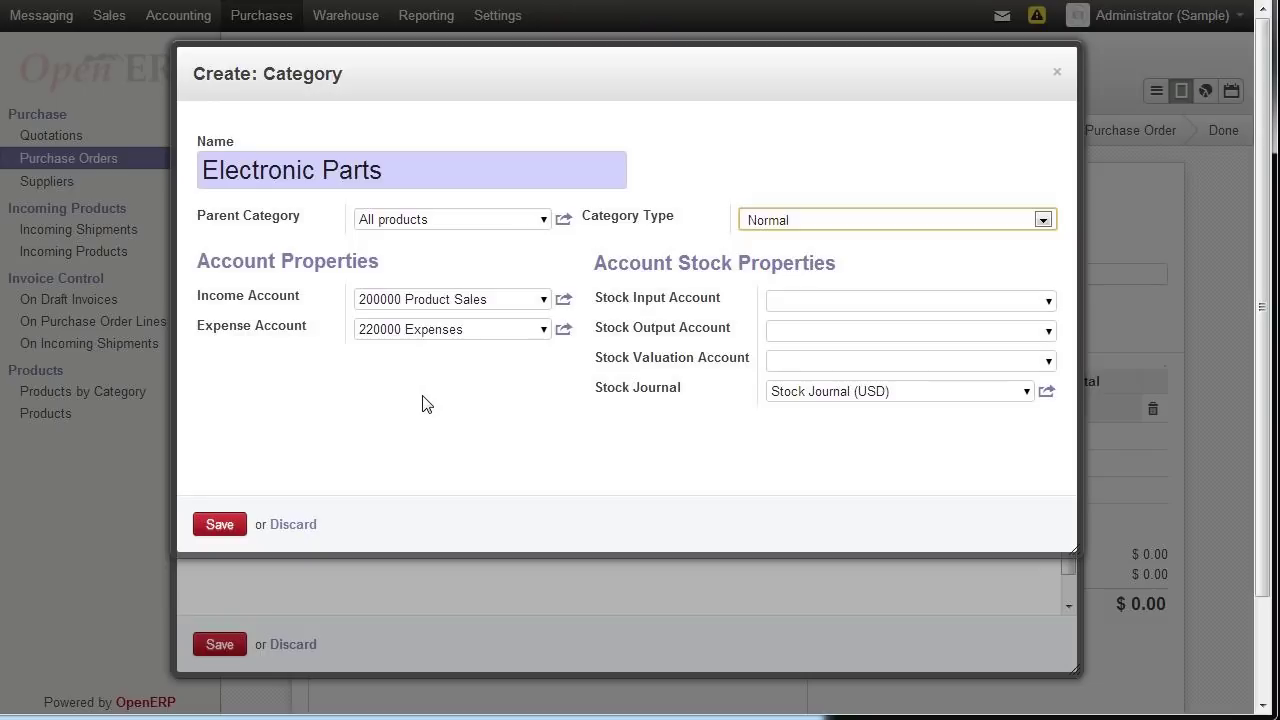
left_click(1043, 220)
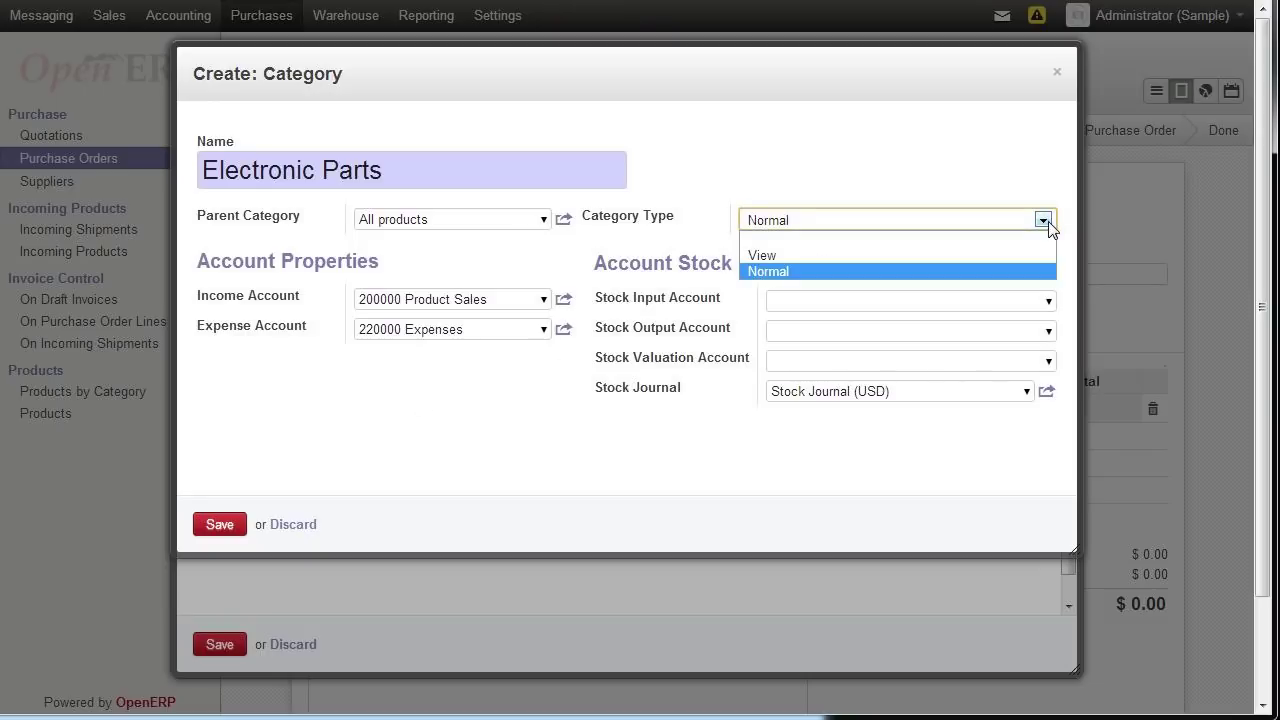
left_click(966, 168)
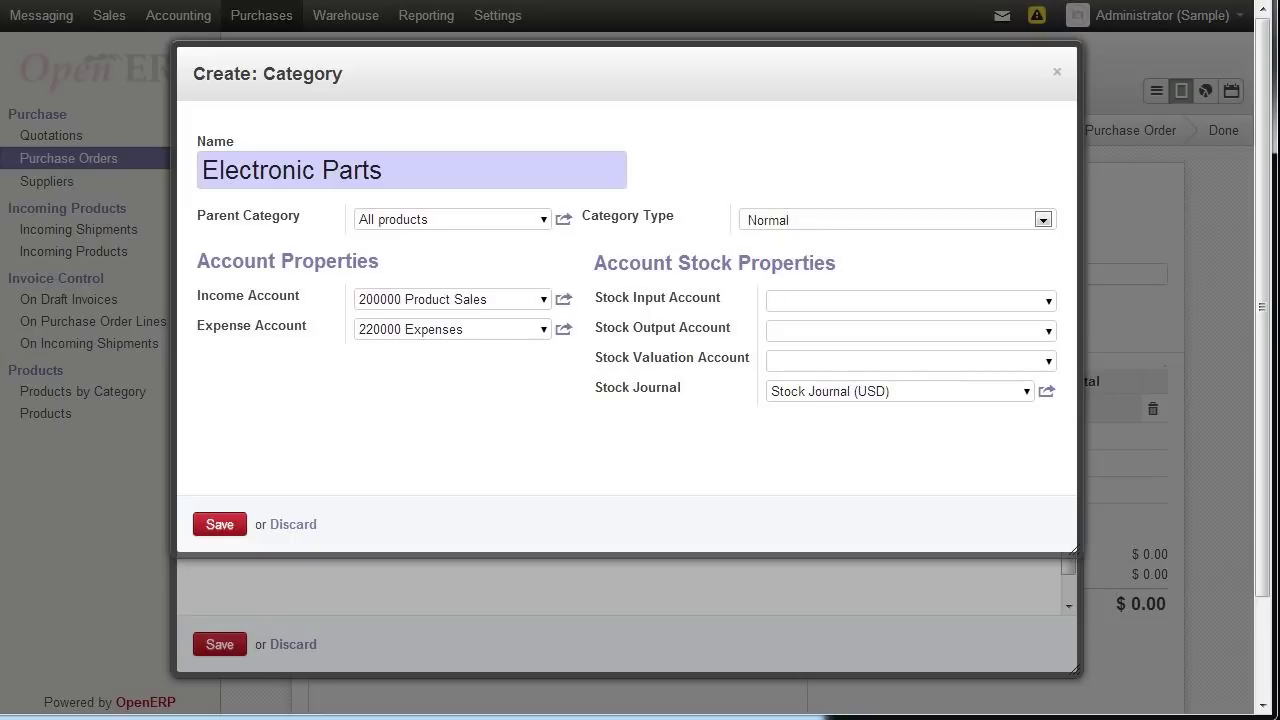
left_click(220, 524)
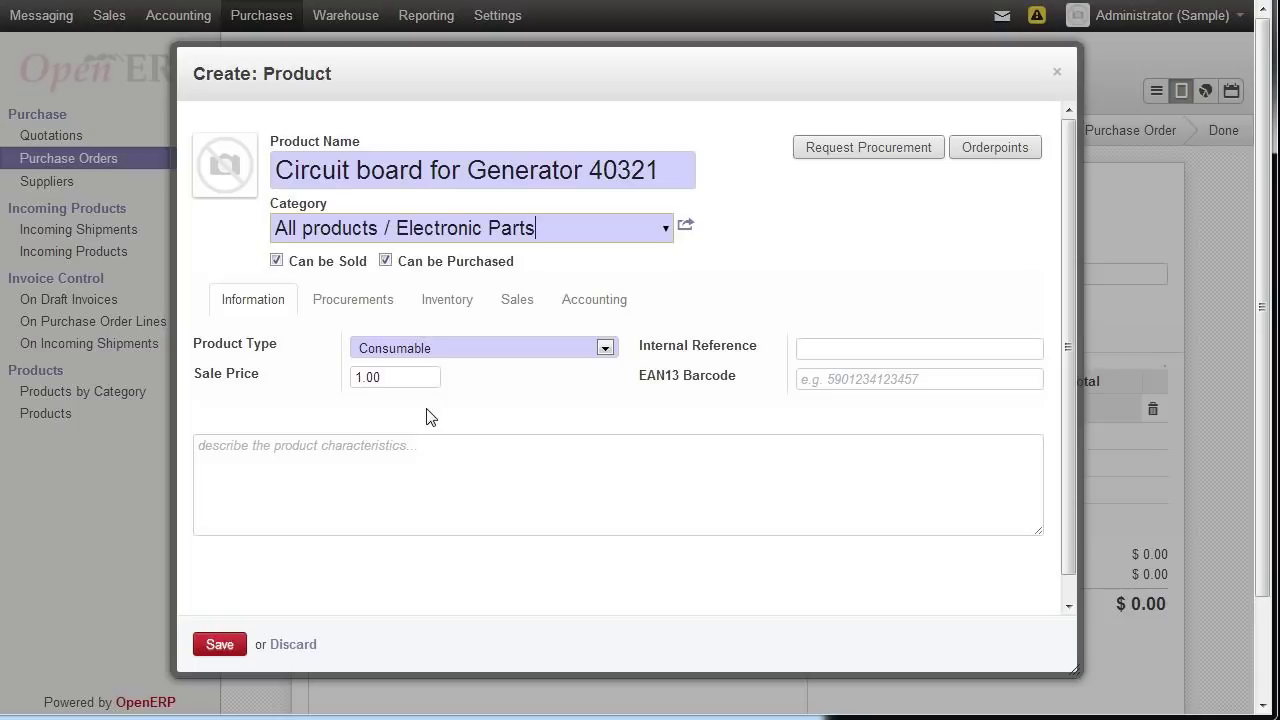
- Make the product Stockable, sale price 22, description 'Notes section to describe product', and save
left_click(604, 348)
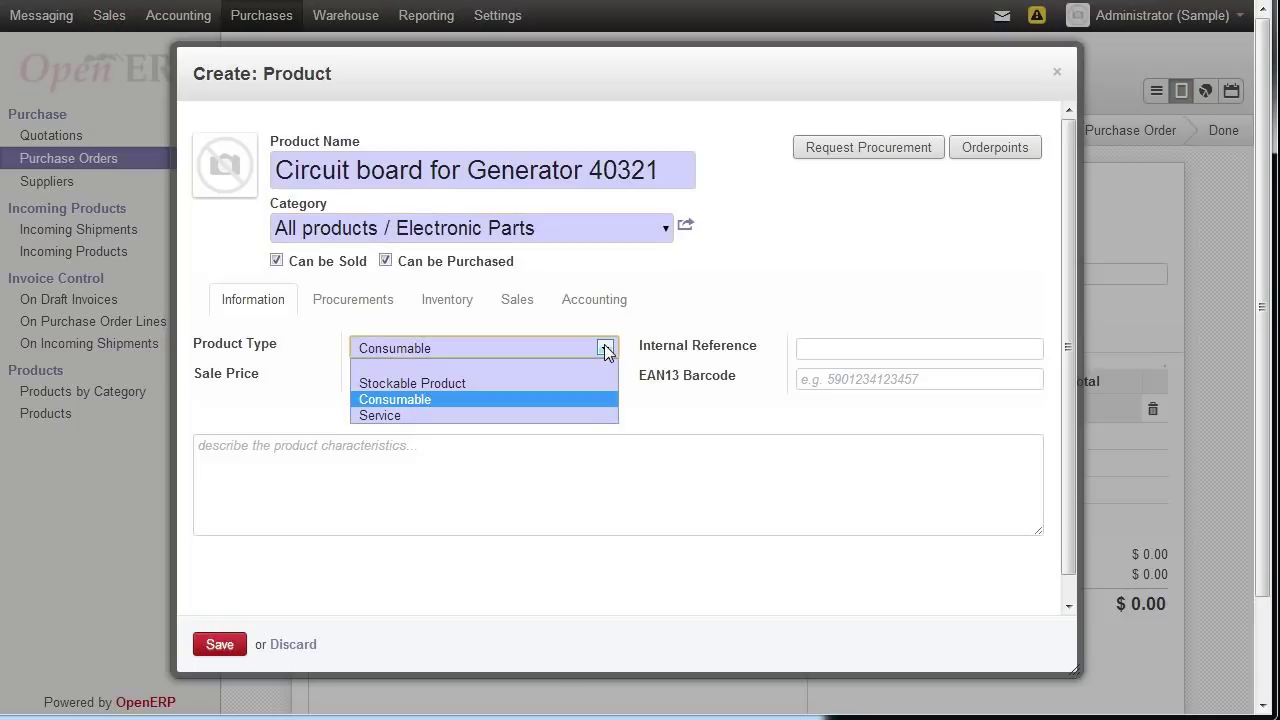
left_click(472, 389)
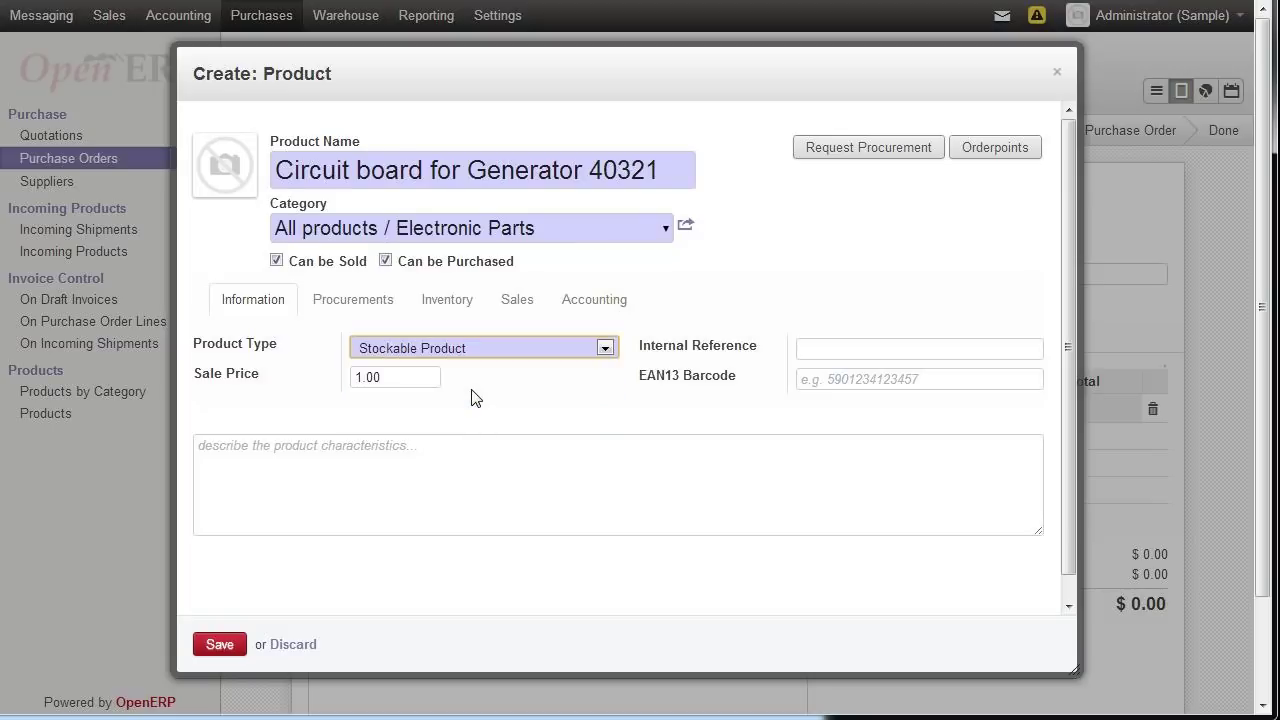
left_click(357, 376)
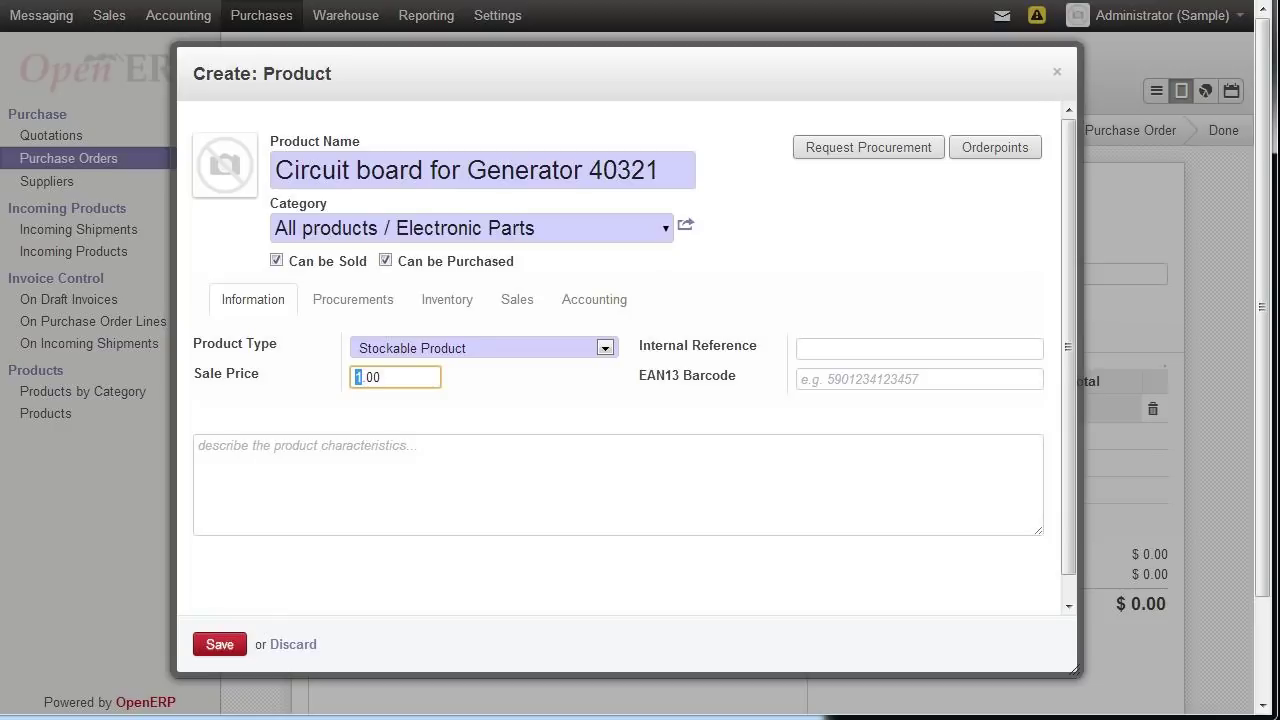
type("22")
left_click(801, 348)
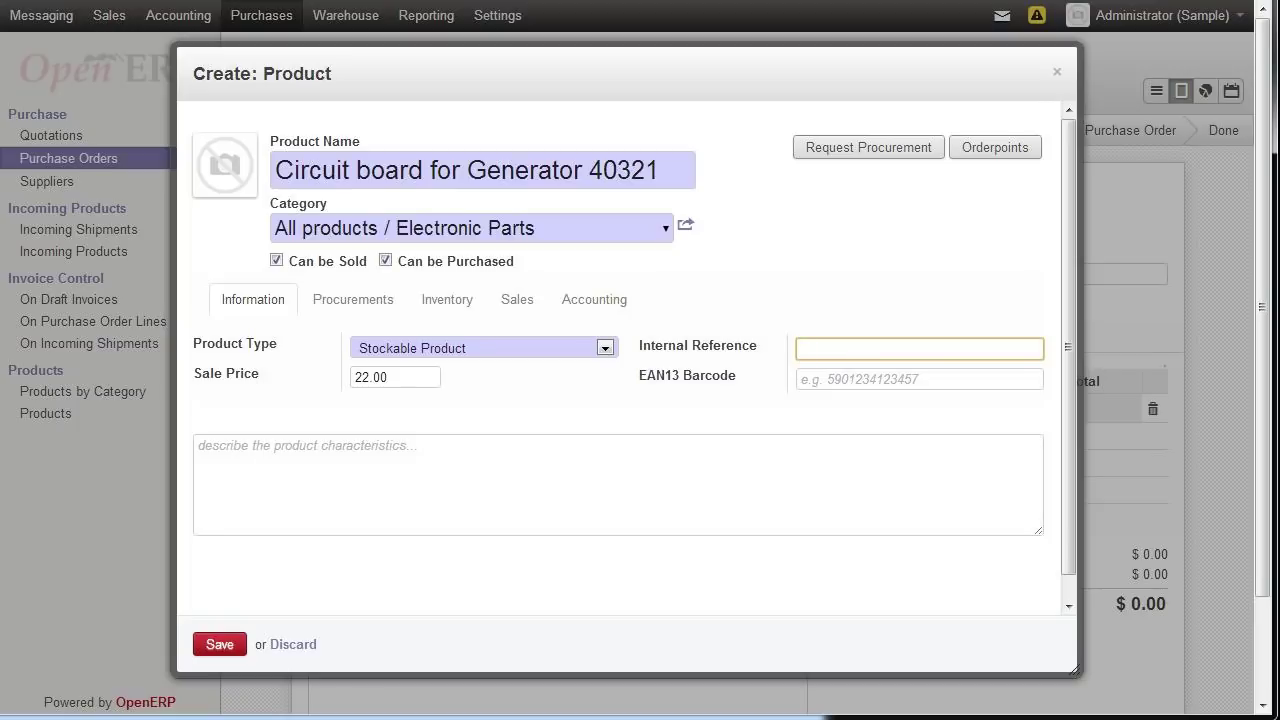
key("Tab")
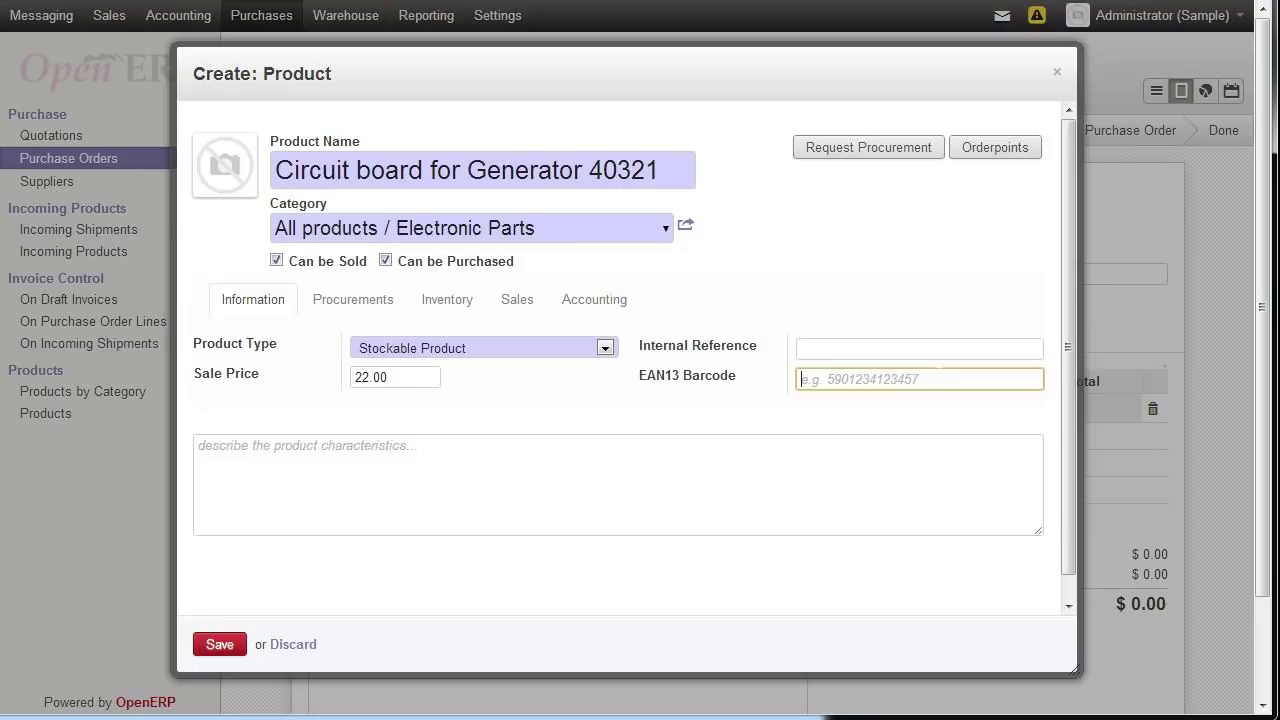
key("Tab")
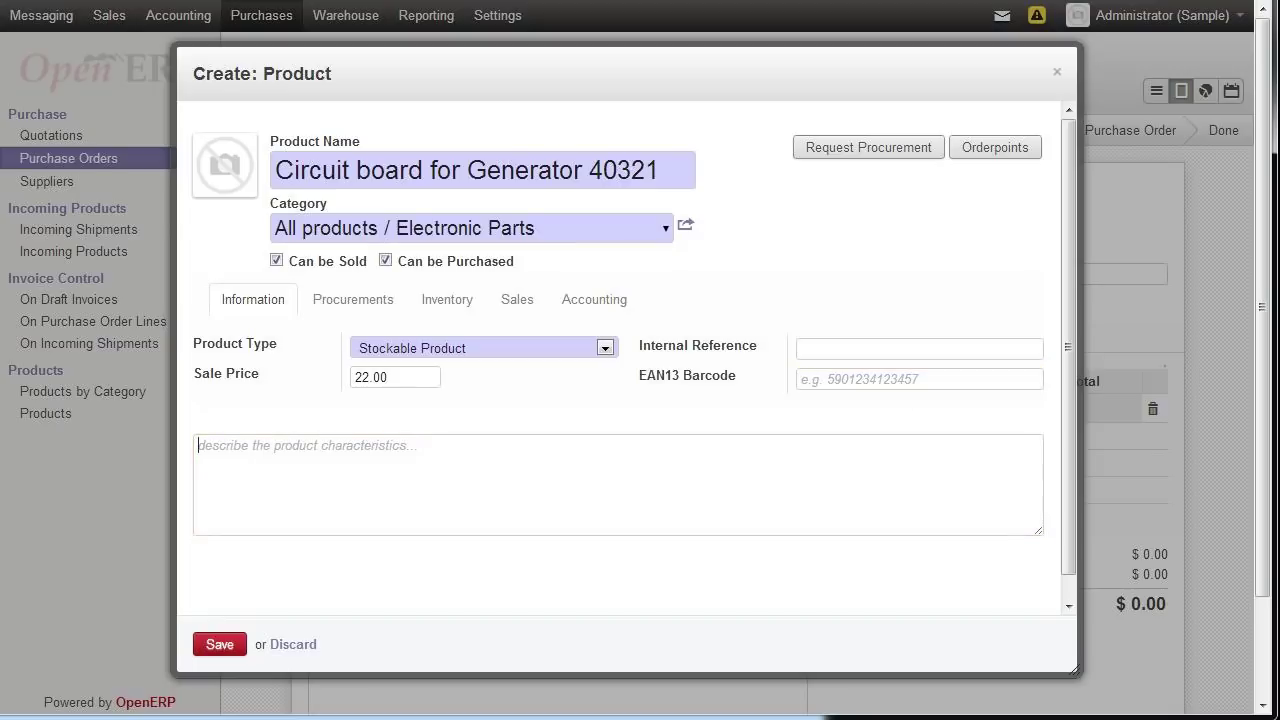
type("Notes section to describe")
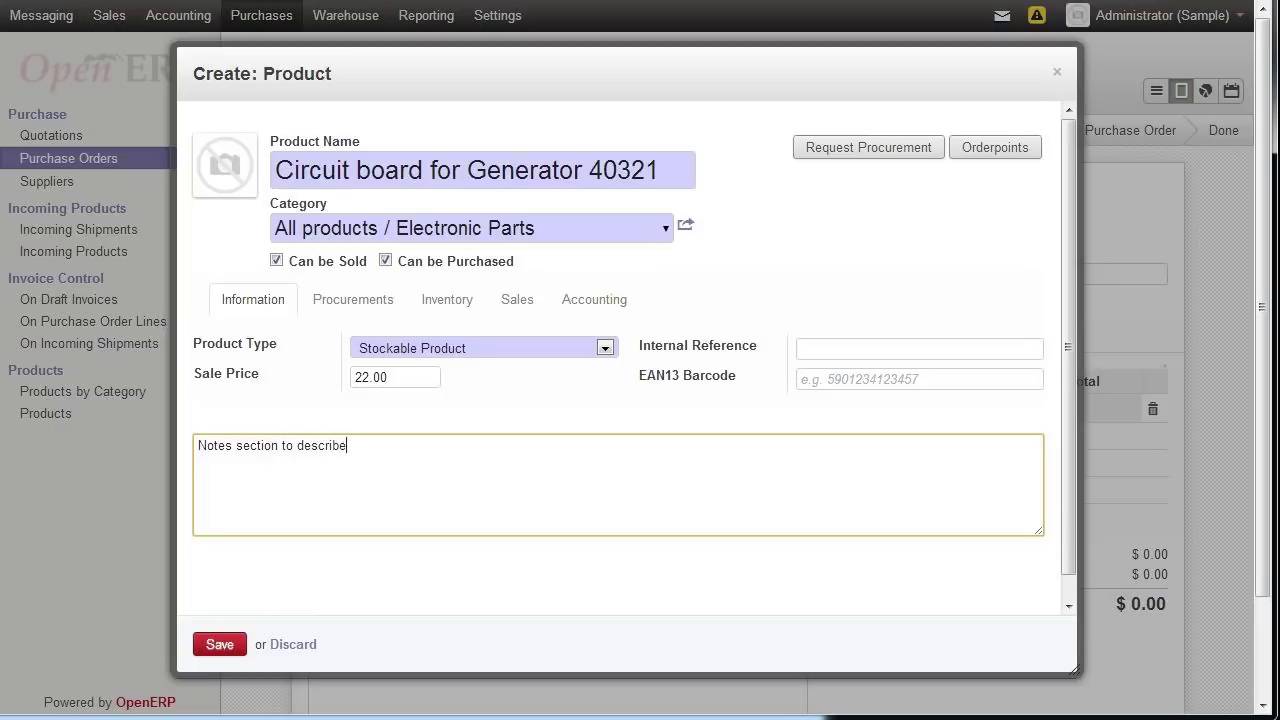
type(" product")
left_click(226, 646)
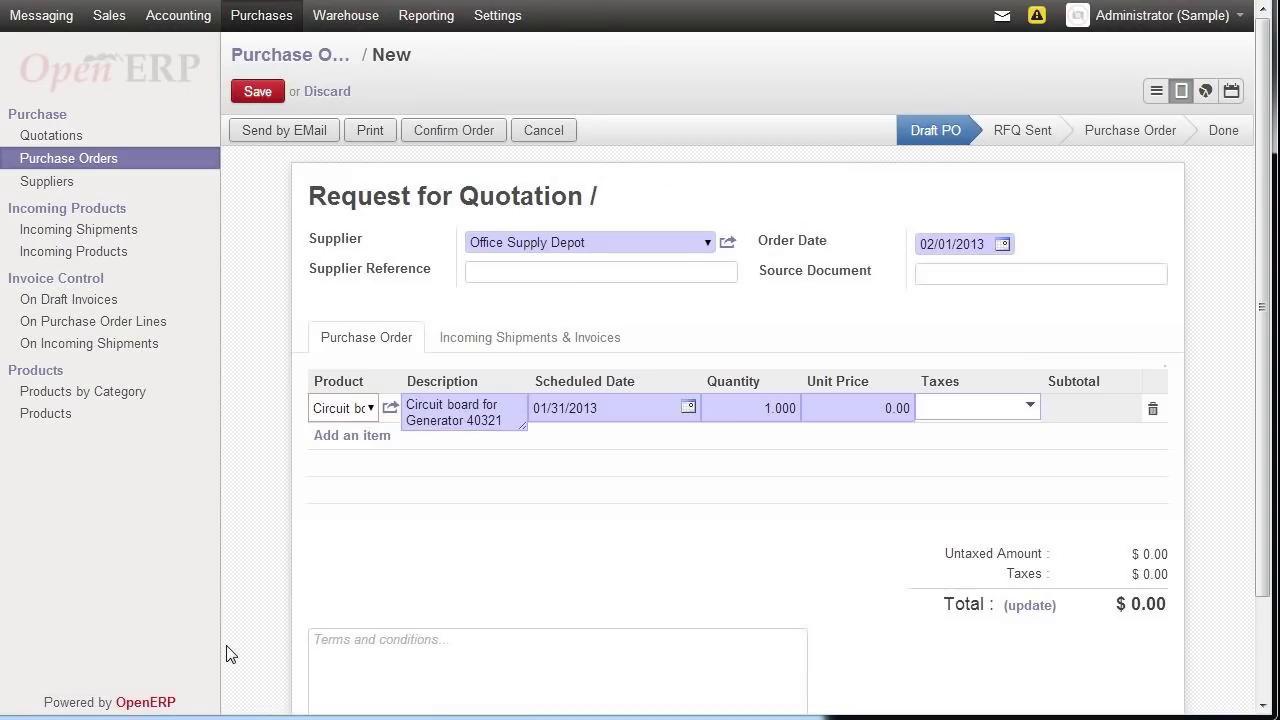
- Create and save Electronic Warehouse as a new company supplier for the quotation
key("Tab")
key("Tab")
left_click(709, 244)
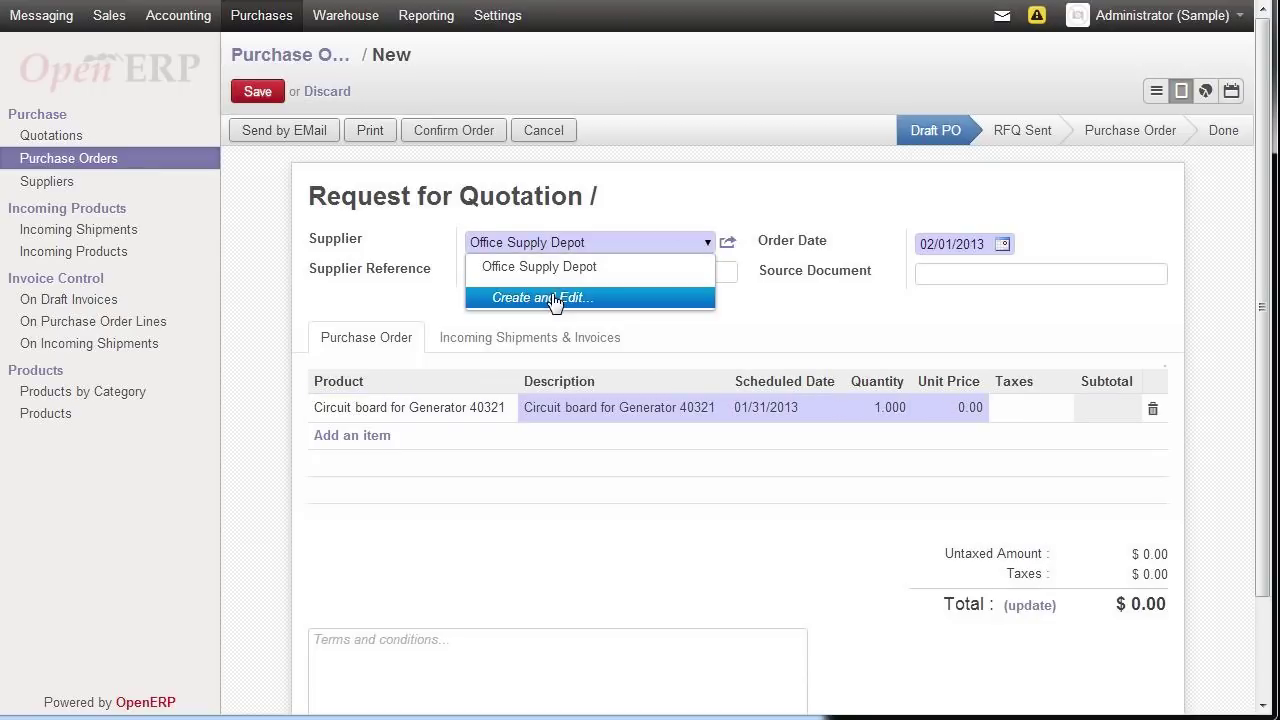
left_click(553, 298)
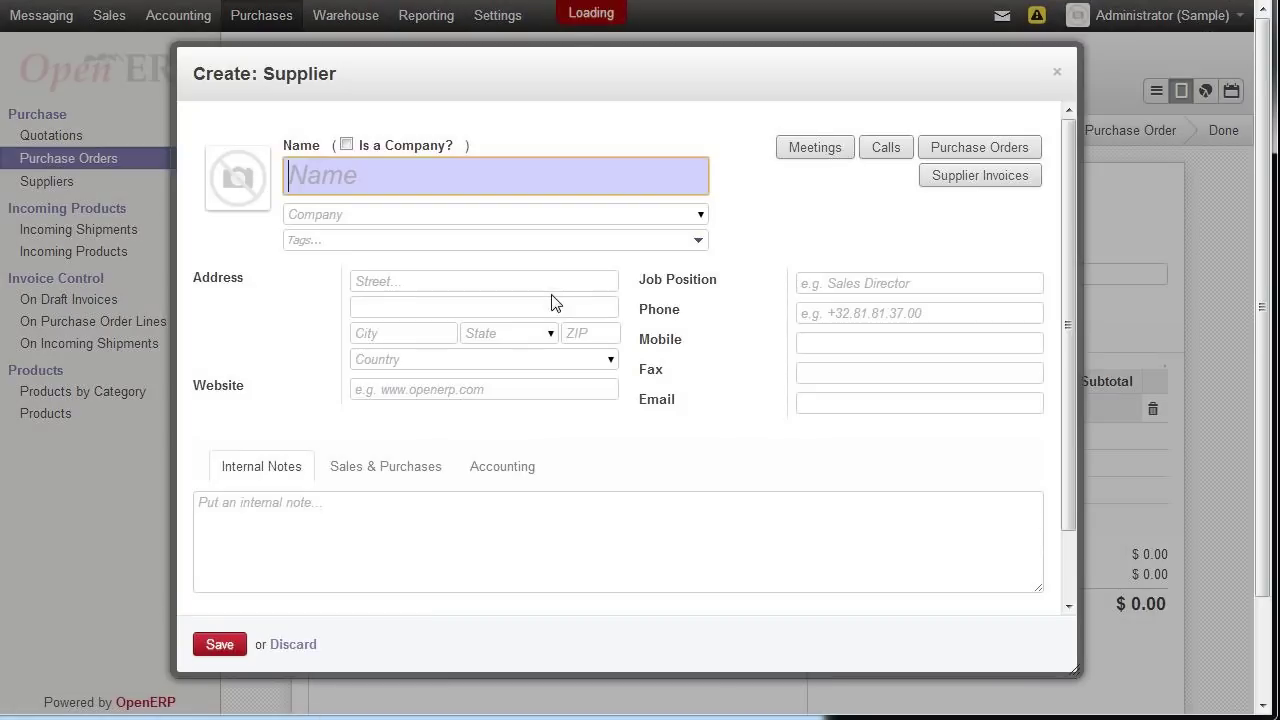
left_click(346, 145)
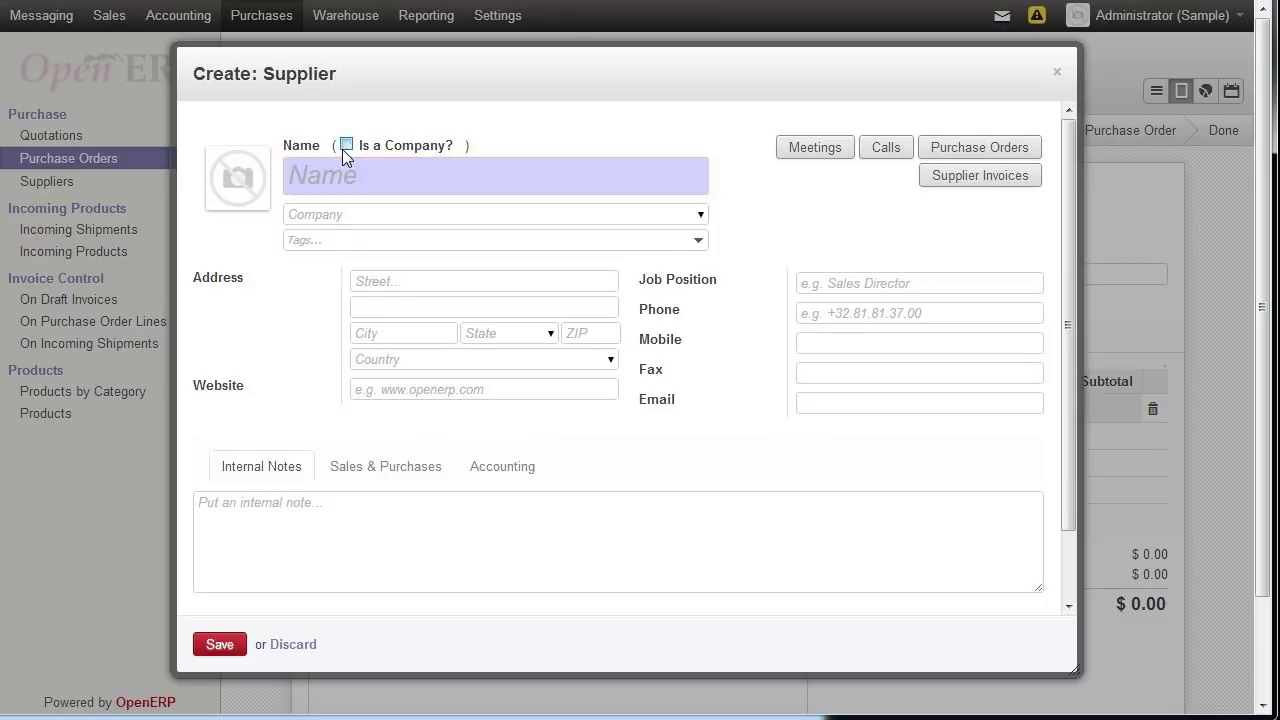
left_click(355, 170)
type("Electorni")
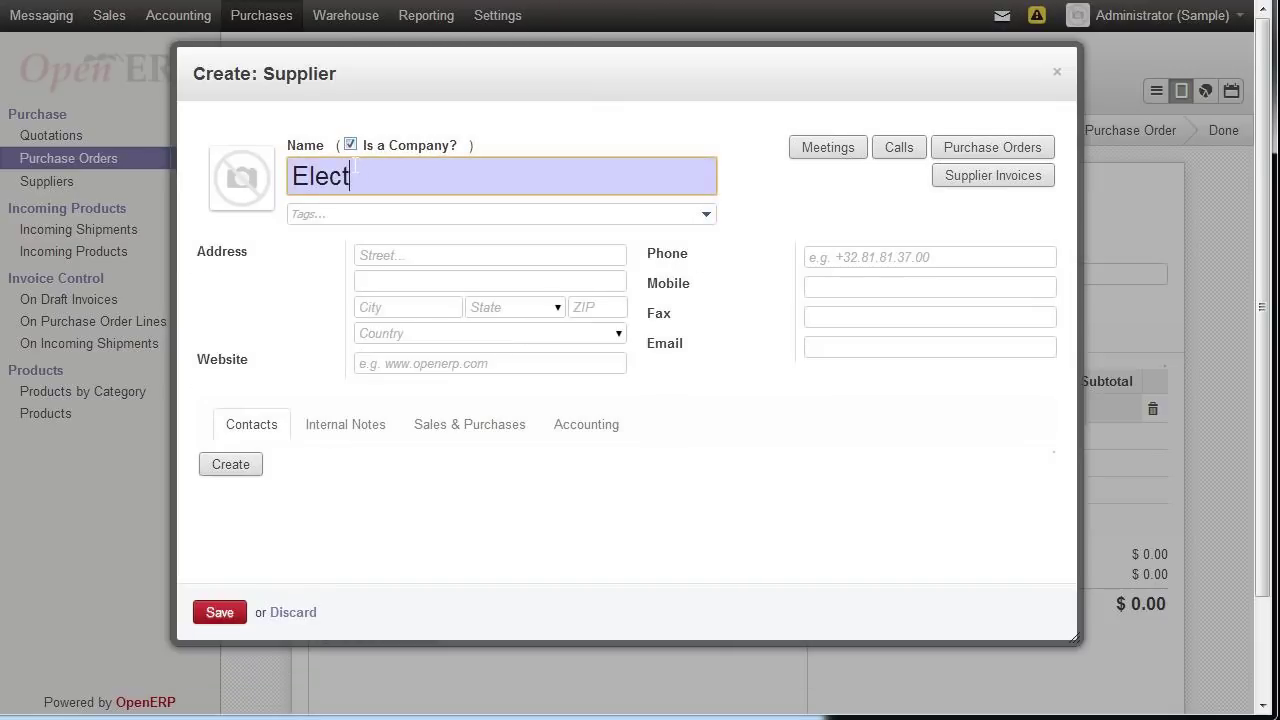
key("BackSpace")
key("BackSpace")
key("BackSpace")
key("BackSpace")
type("ronic Warehouse")
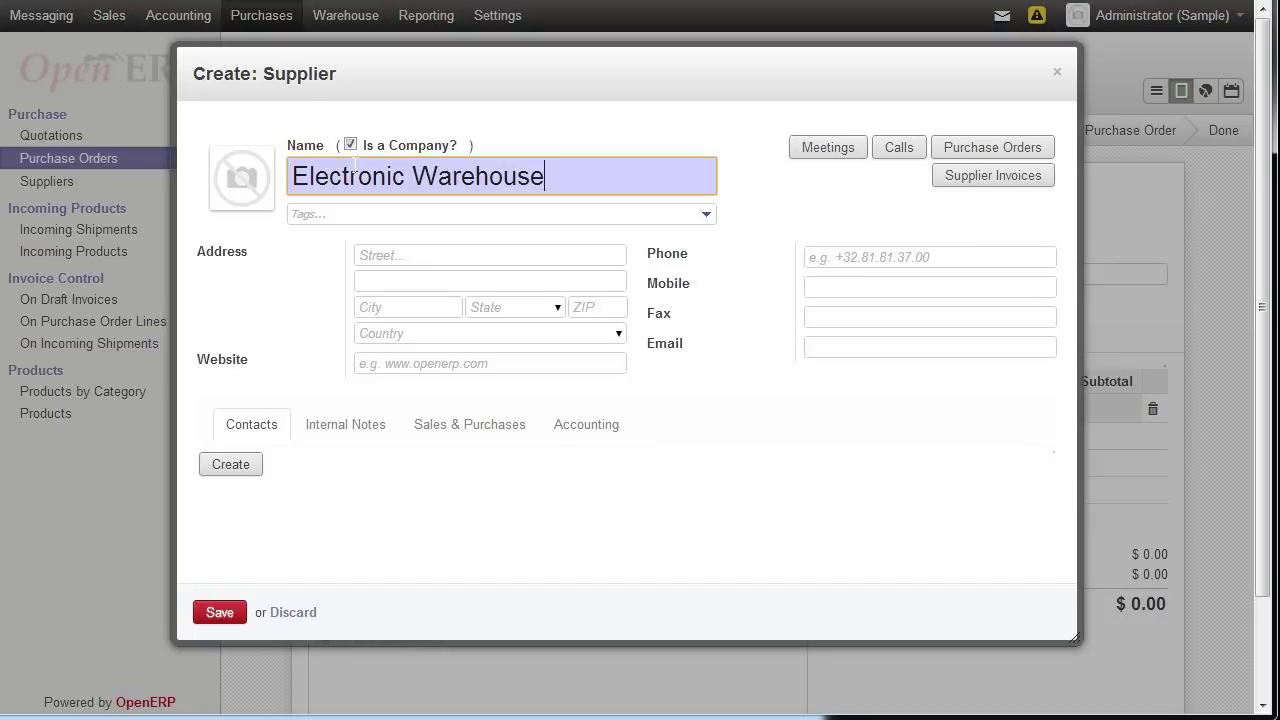
key("Tab")
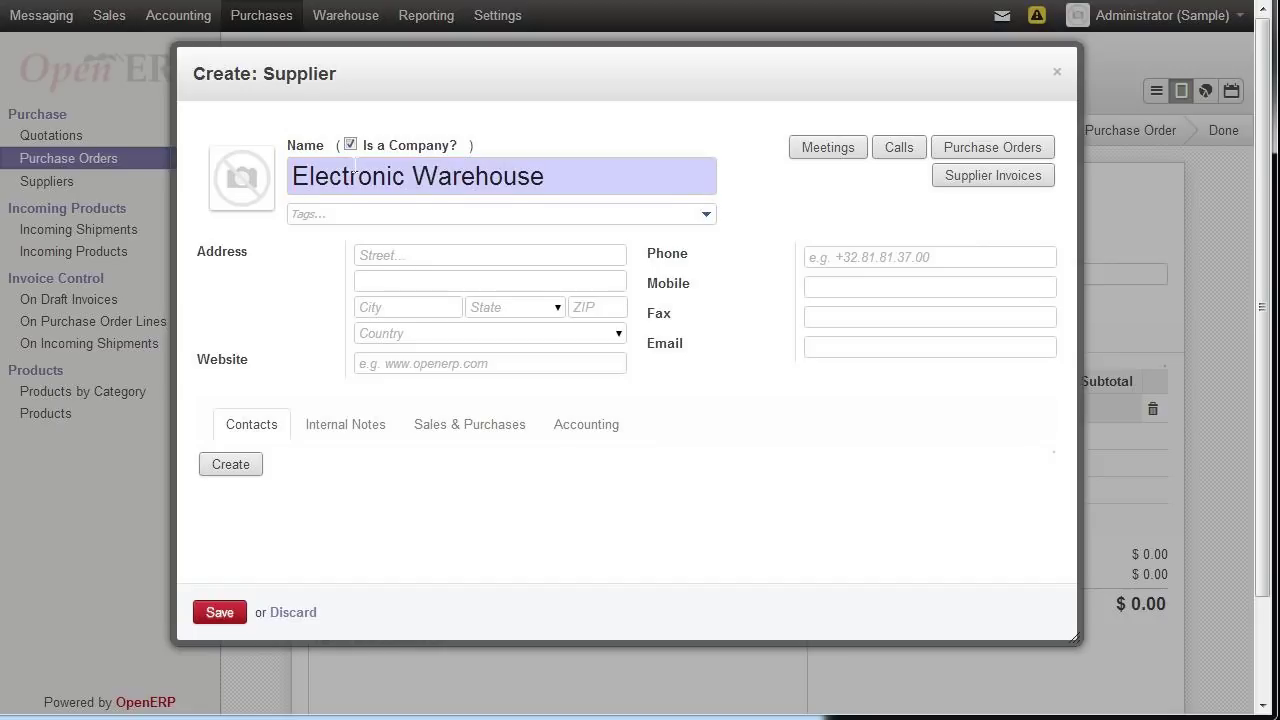
left_click(222, 613)
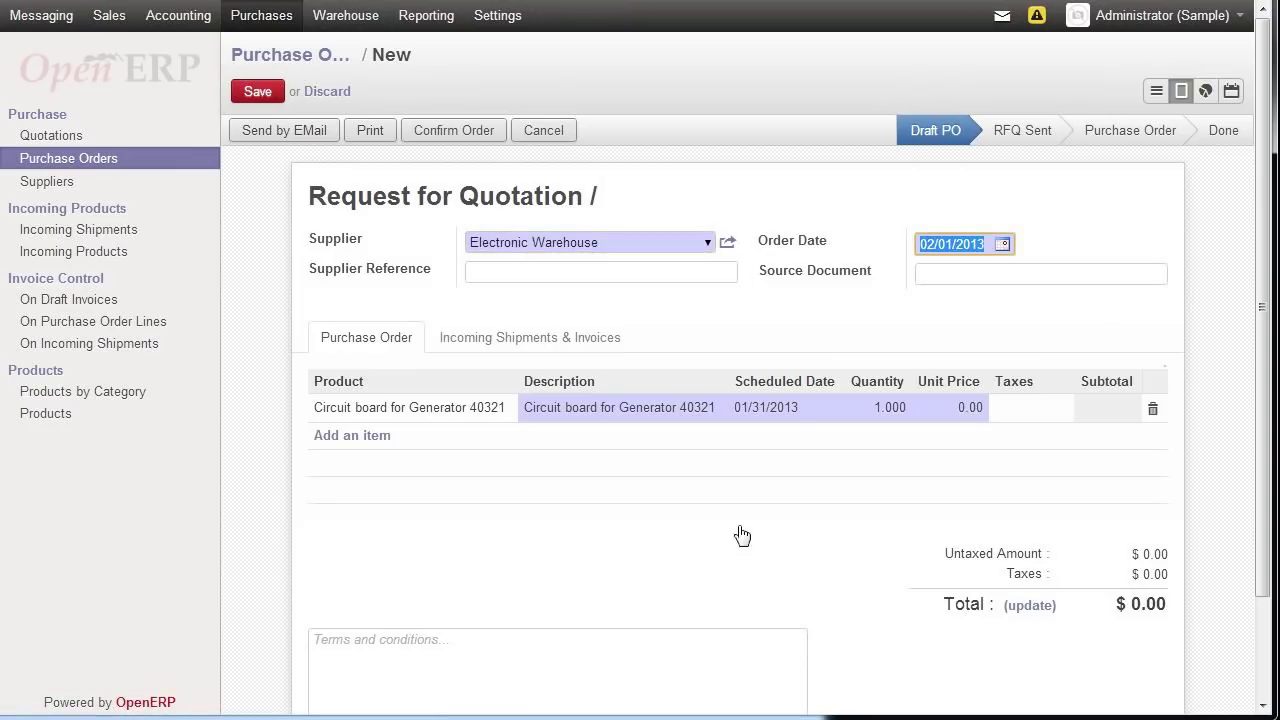
- Set the circuit board line to quantity 5 at unit price 200 and update the $1000.00 total
left_click(876, 409)
type("4")
key("Tab")
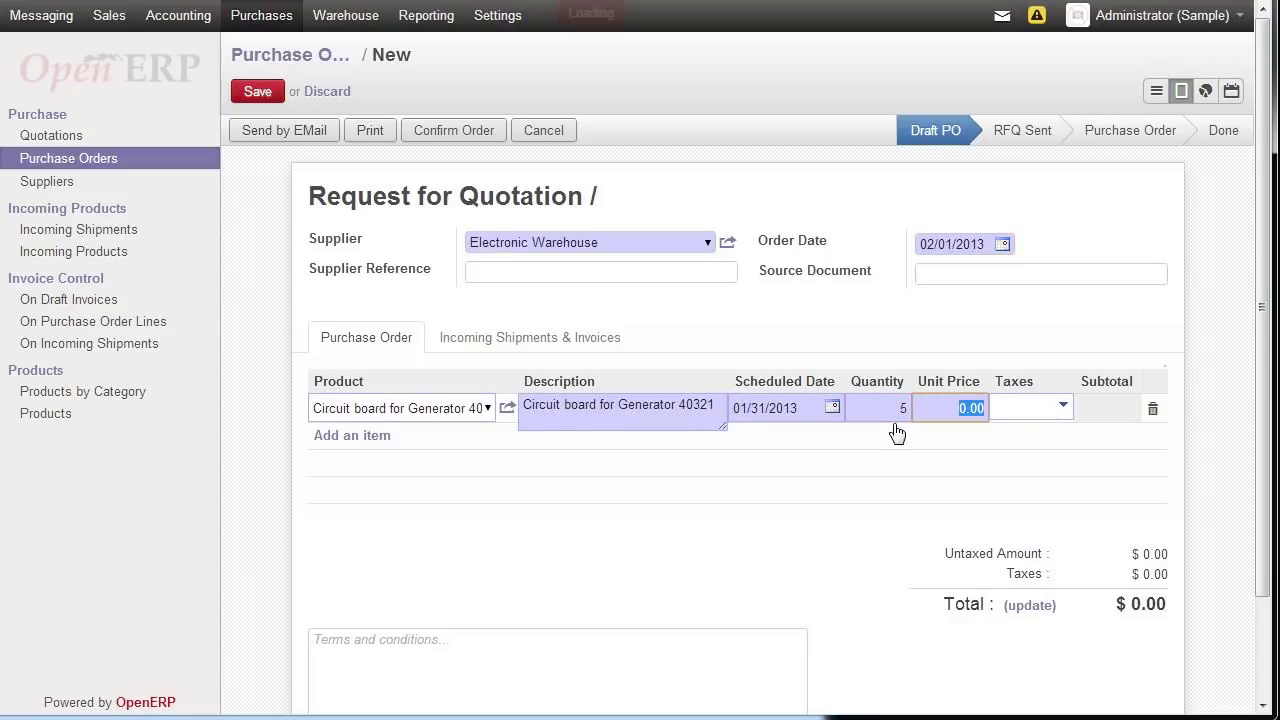
type("200")
key("Tab")
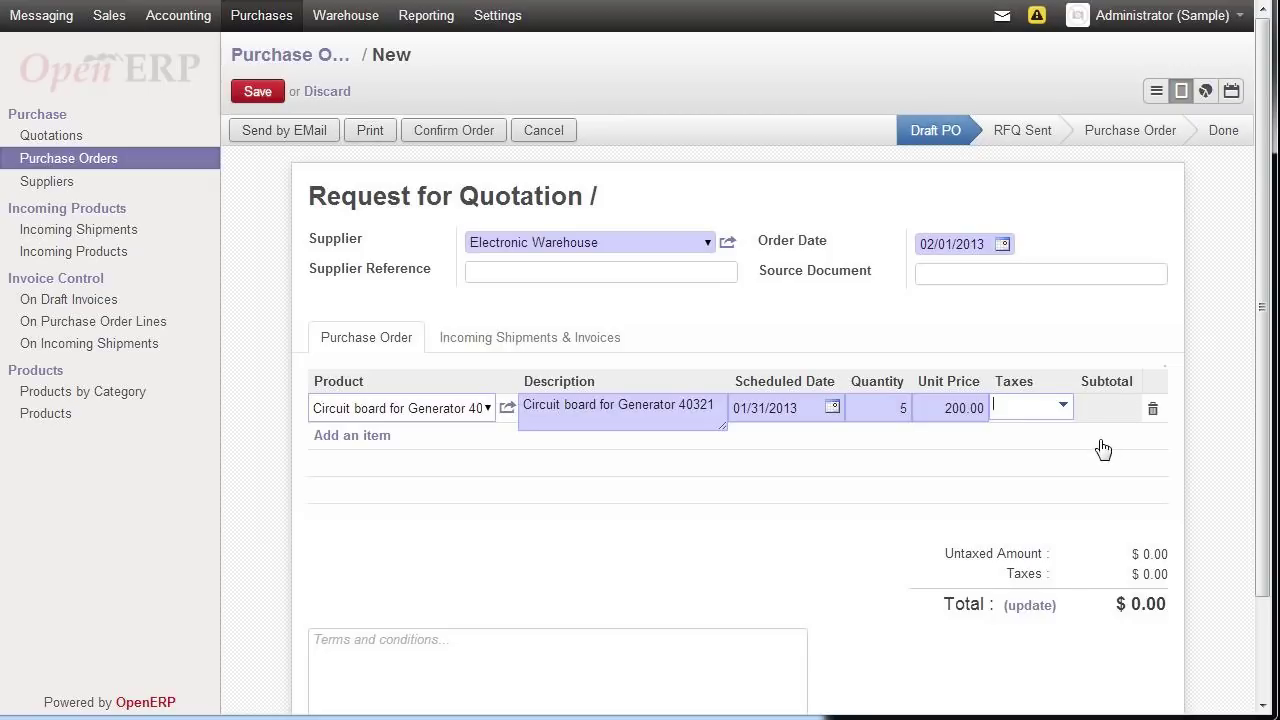
left_click(1036, 610)
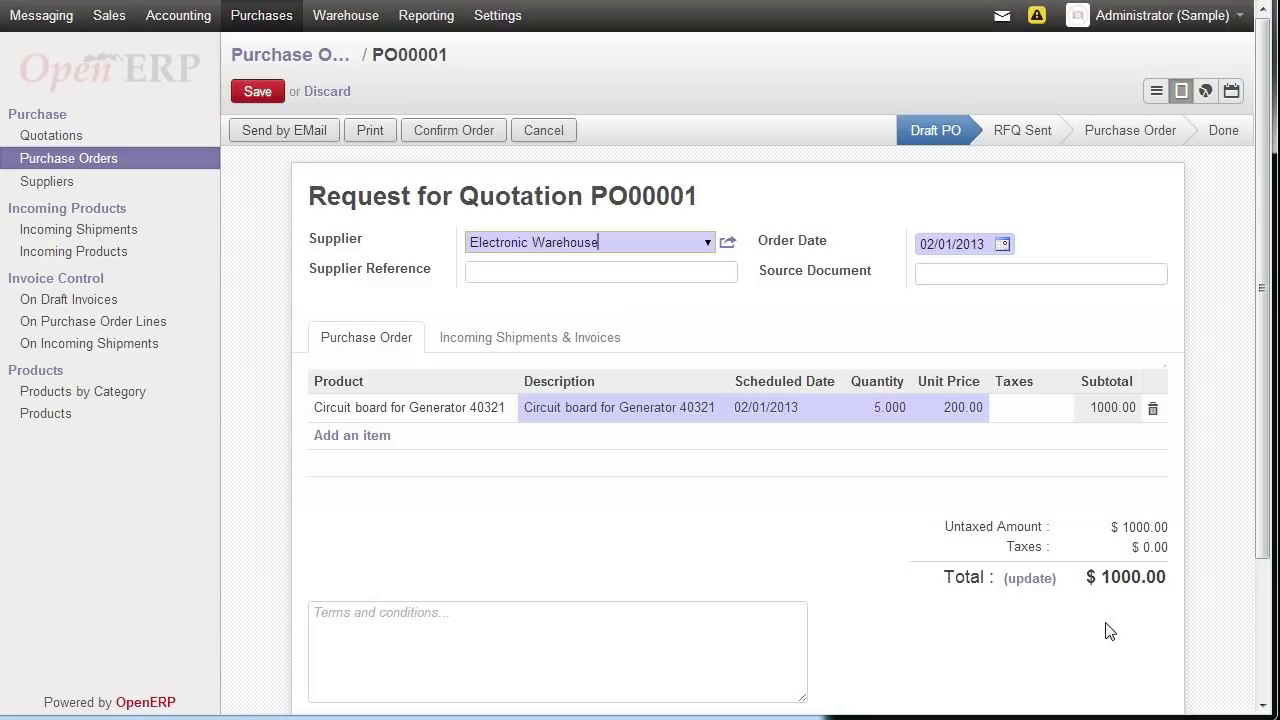
- Save and confirm quotation PO00001, reopen it from the Purchase Orders list, and start receiving its products
left_click(256, 100)
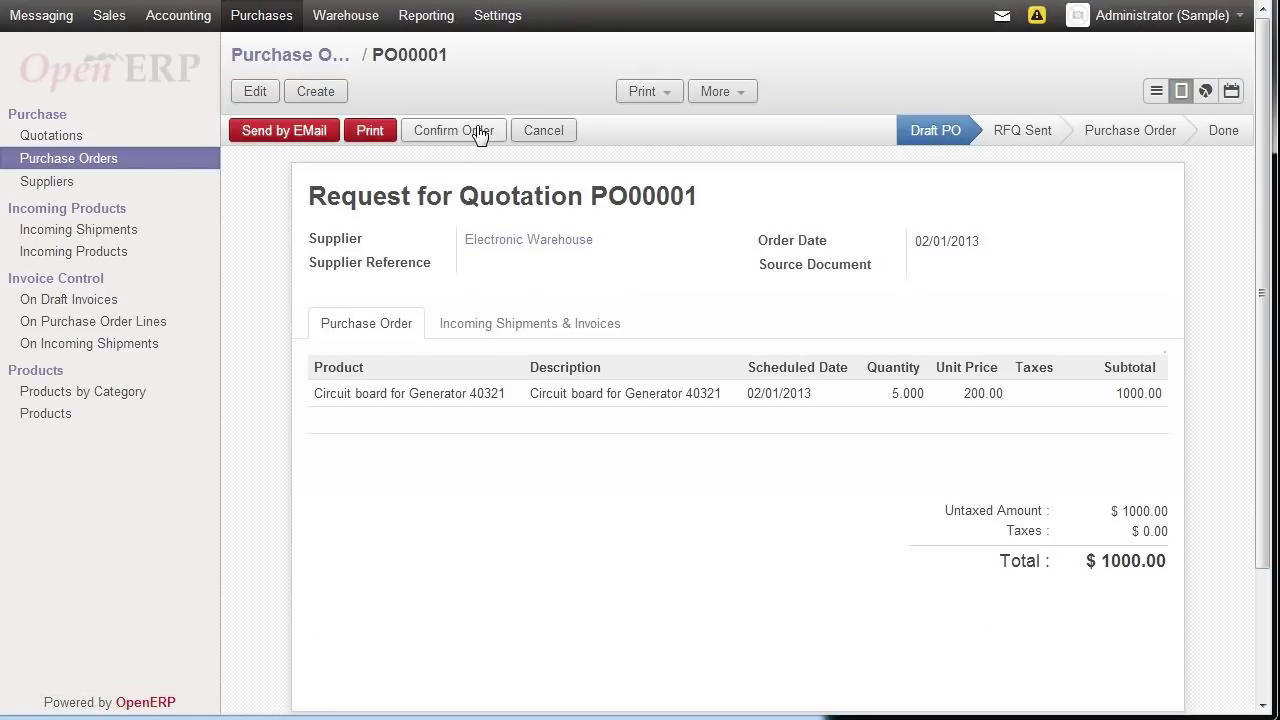
left_click(480, 134)
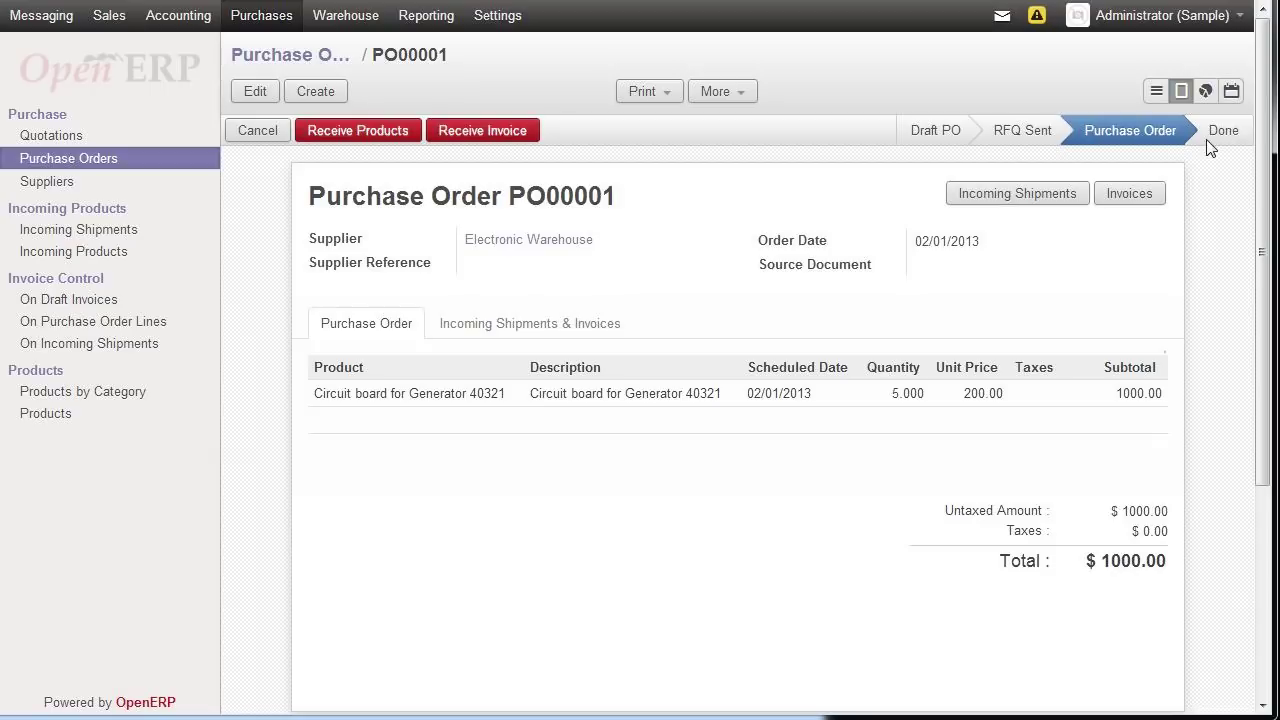
left_click(48, 135)
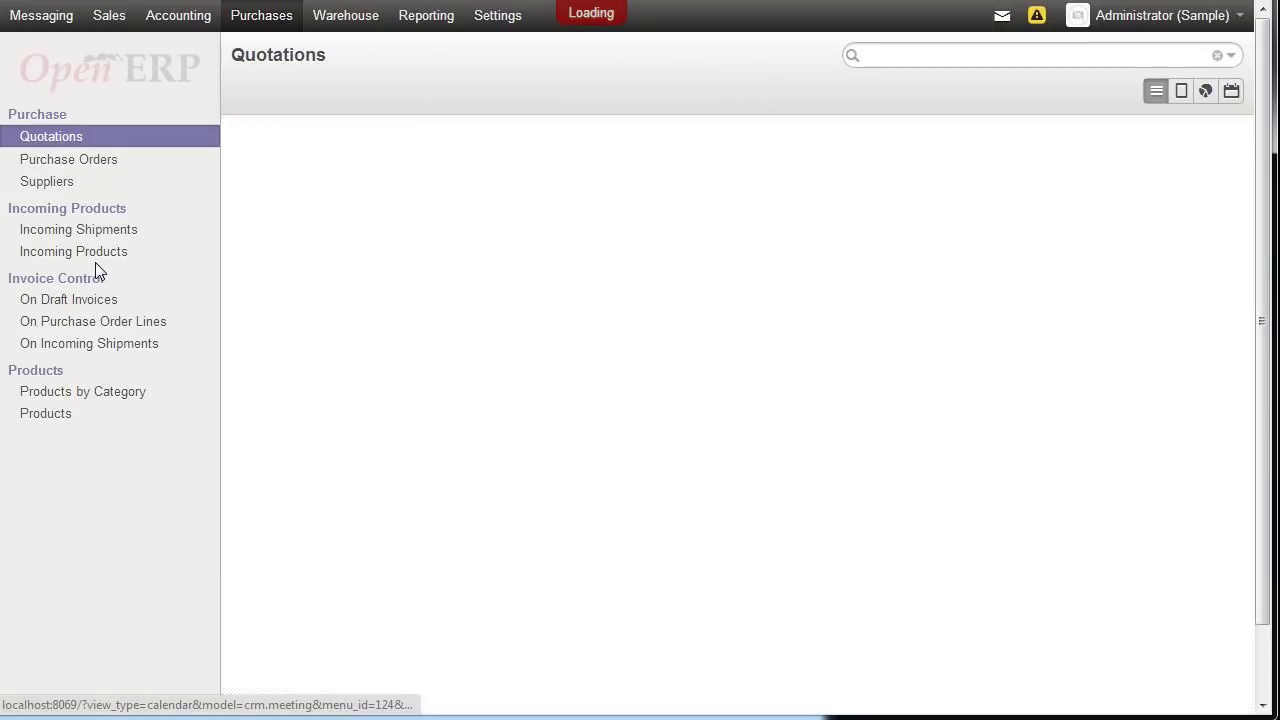
left_click(84, 162)
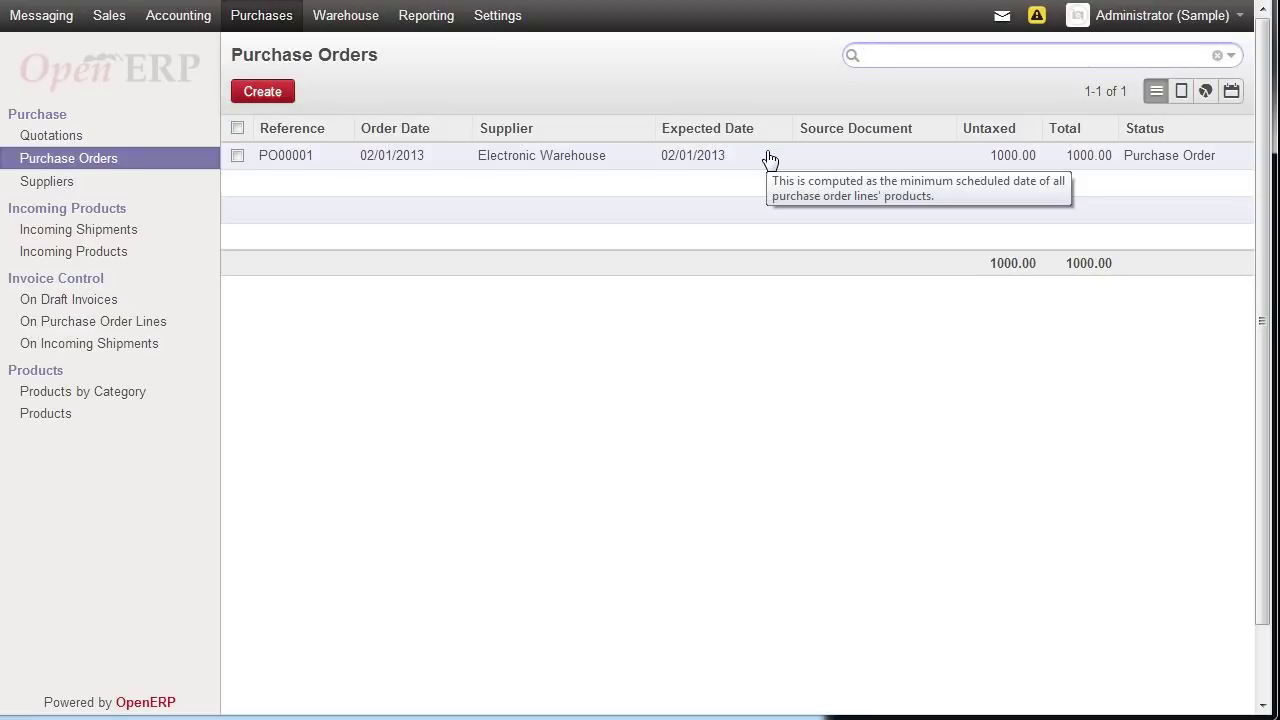
double_click(716, 161)
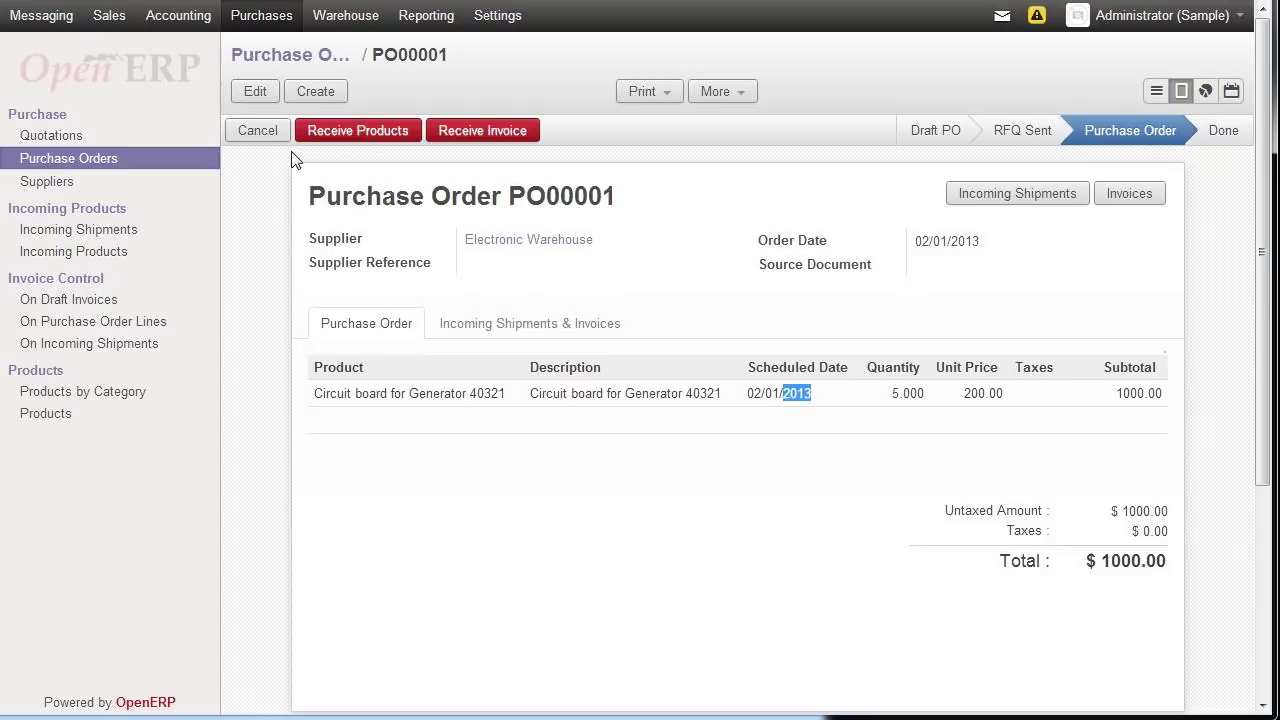
left_click(379, 141)
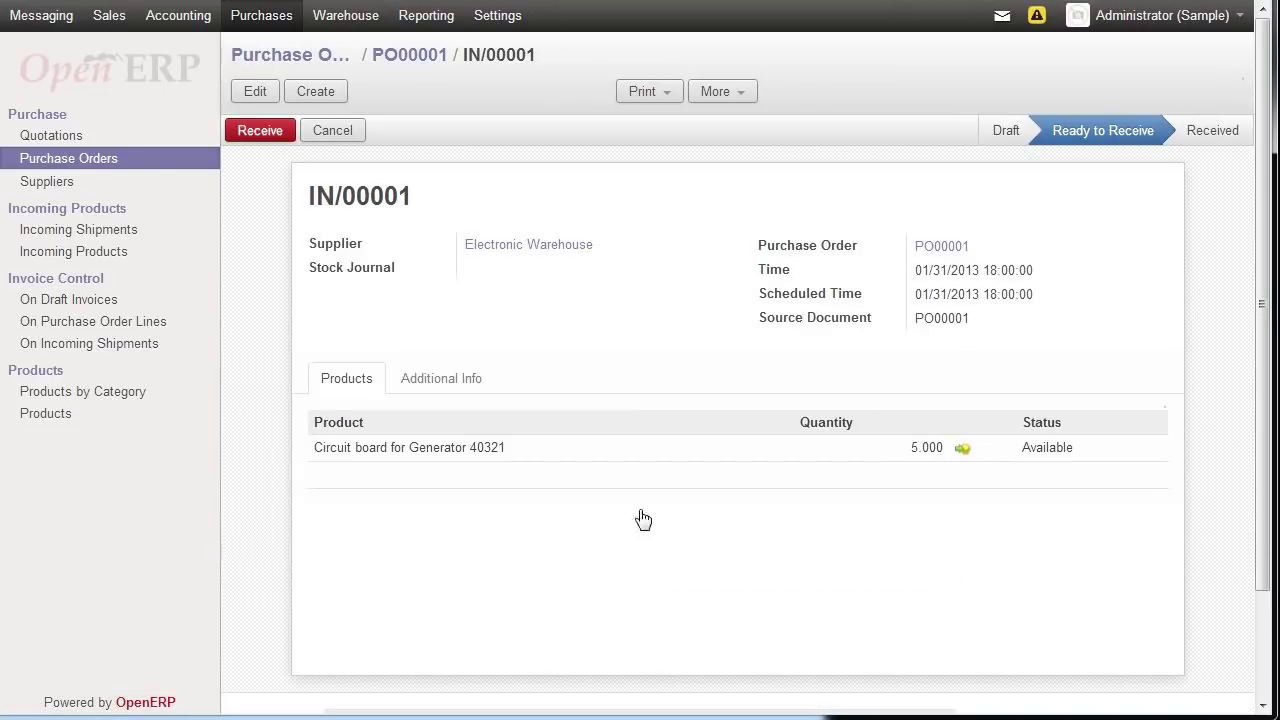
- Check the circuit board stock move, then receive all 5.000 units on shipment IN/00001
mouse_move(929, 462)
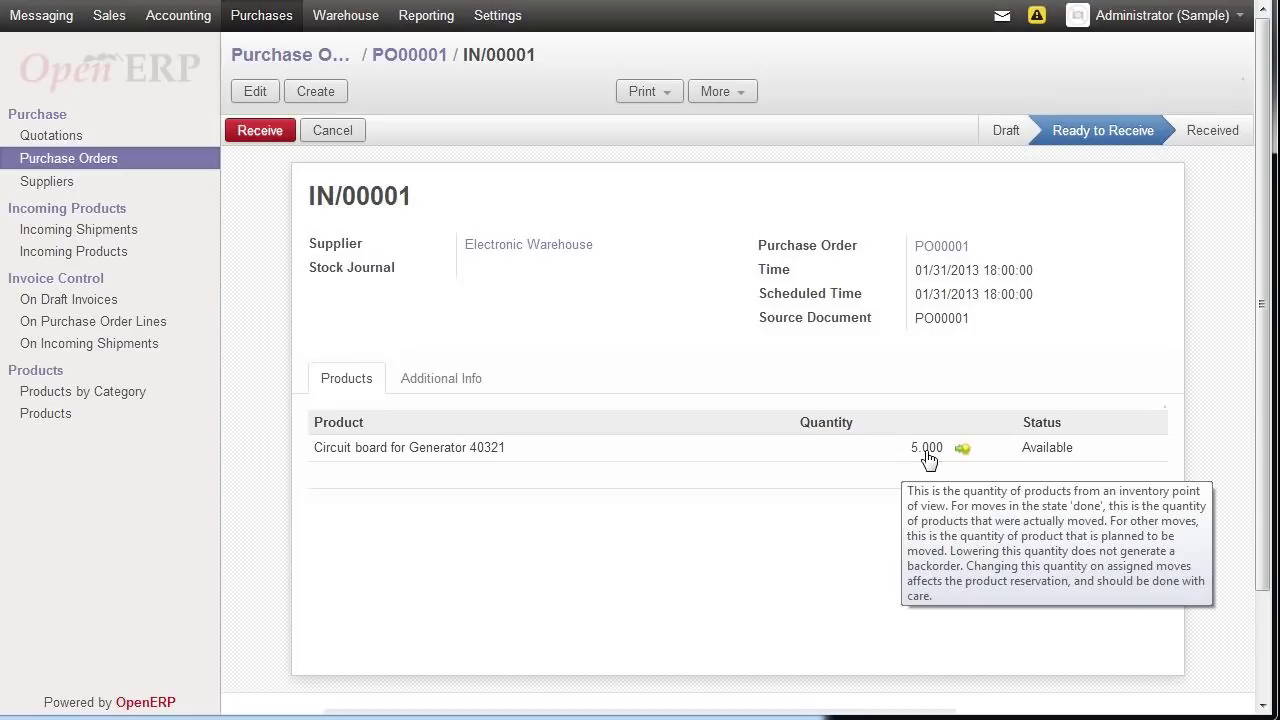
scroll(929, 462, "down", 2)
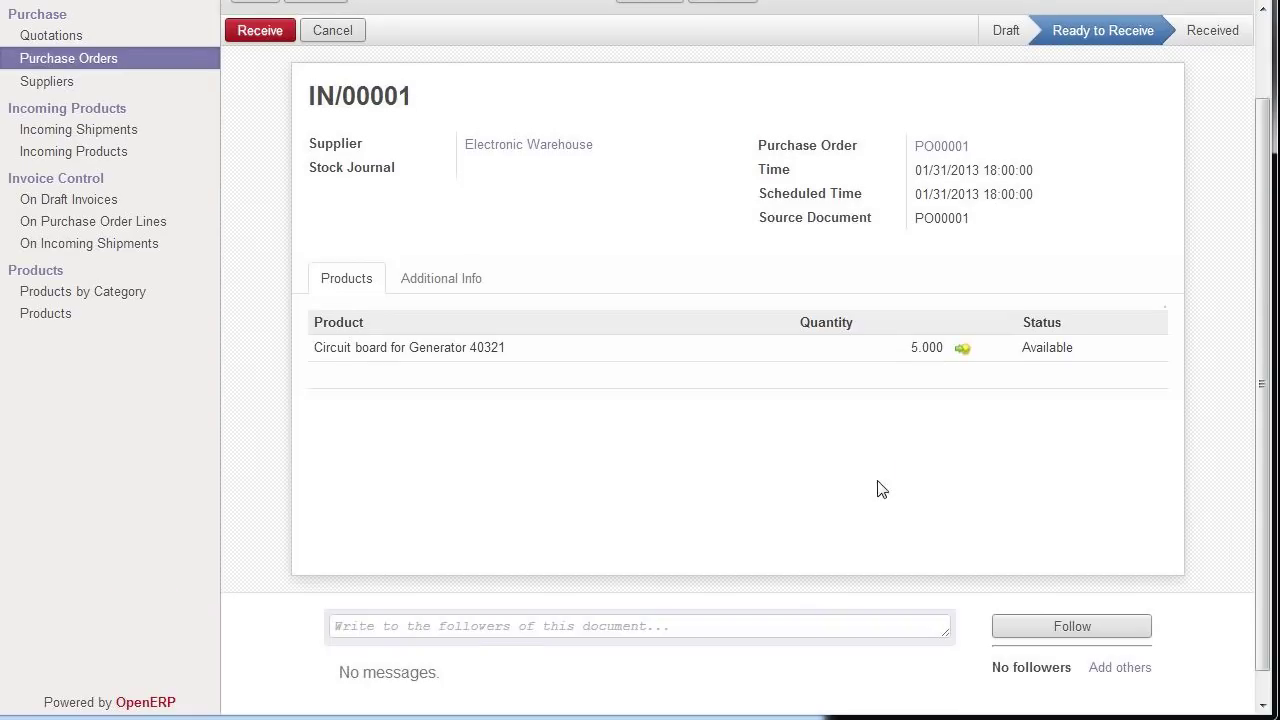
left_click(958, 352)
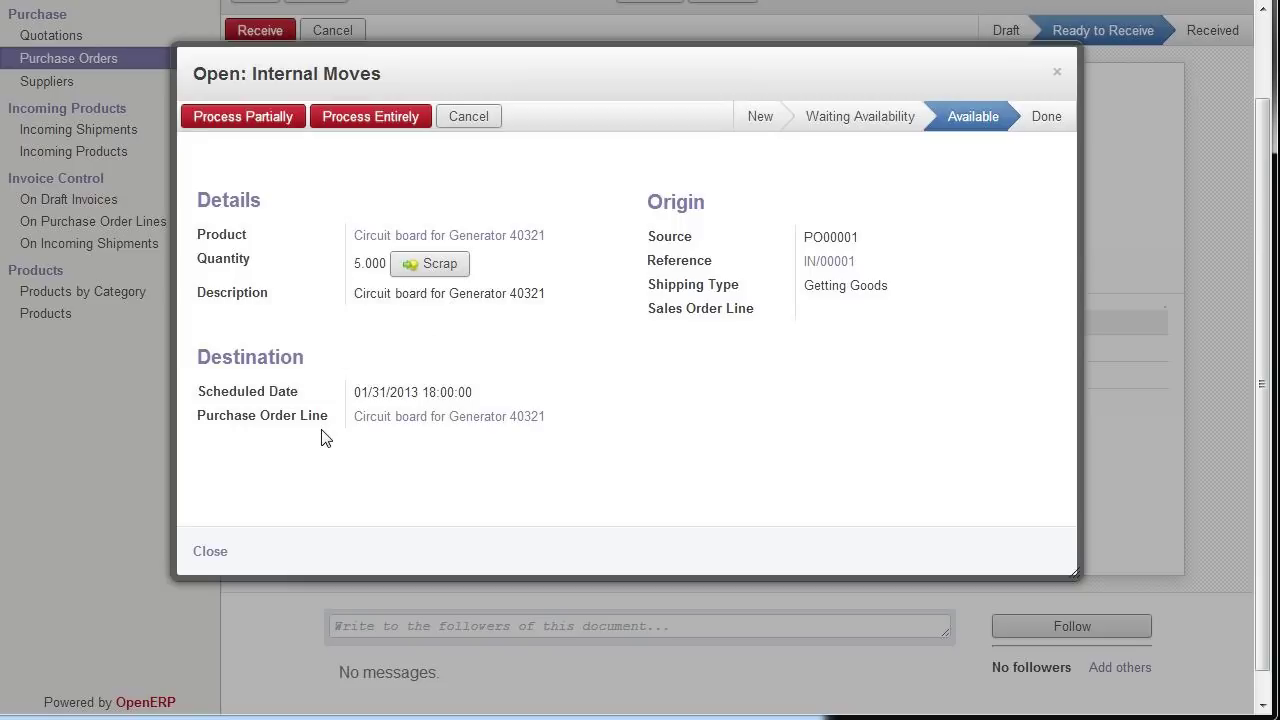
left_click(215, 552)
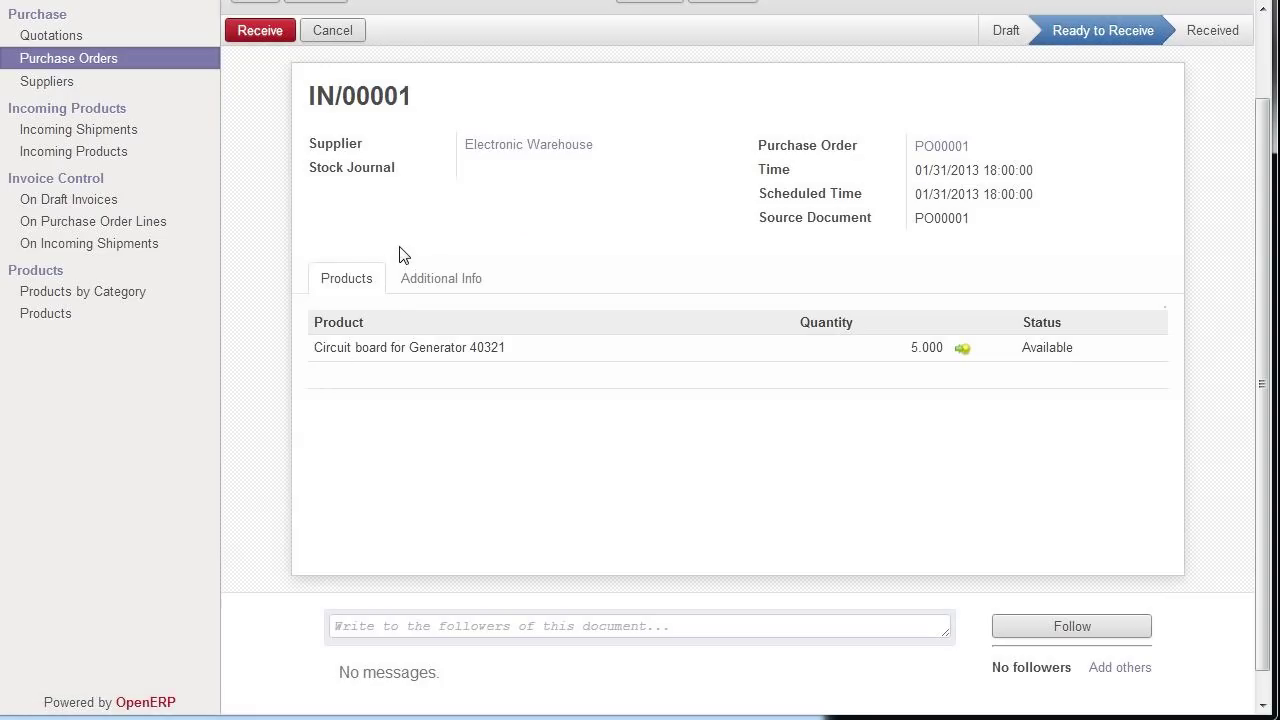
left_click(266, 32)
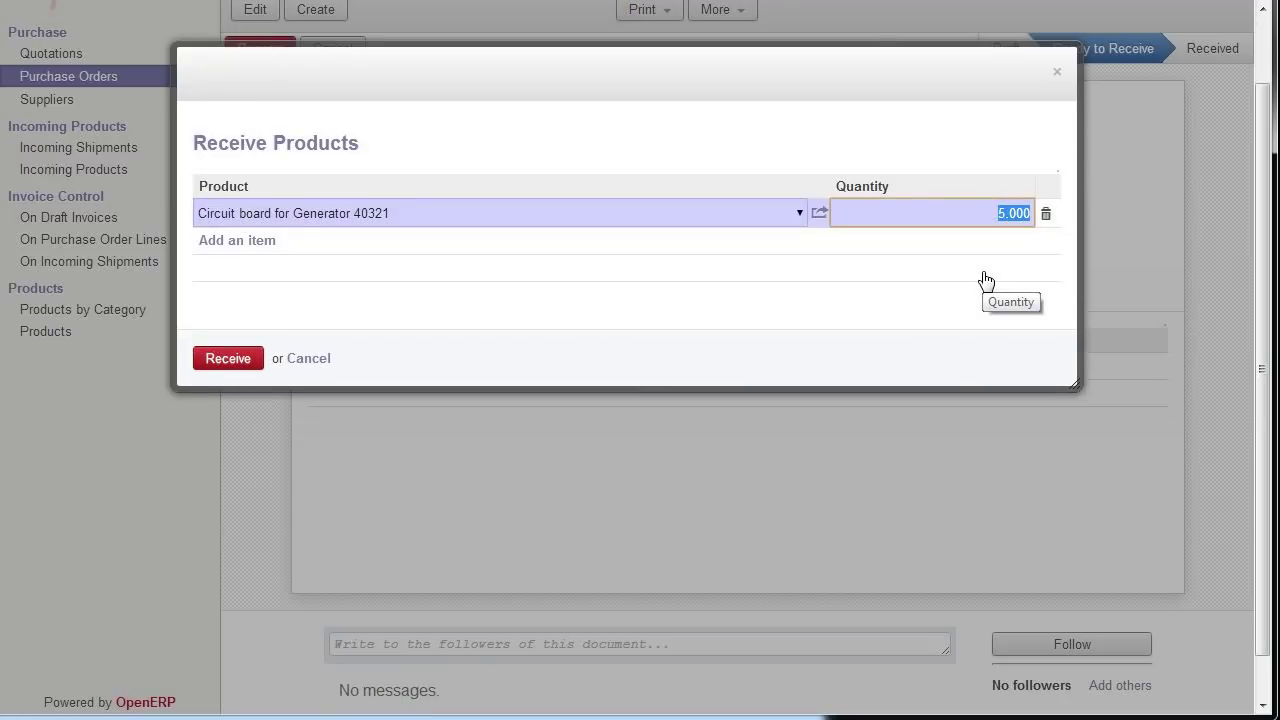
left_click(232, 362)
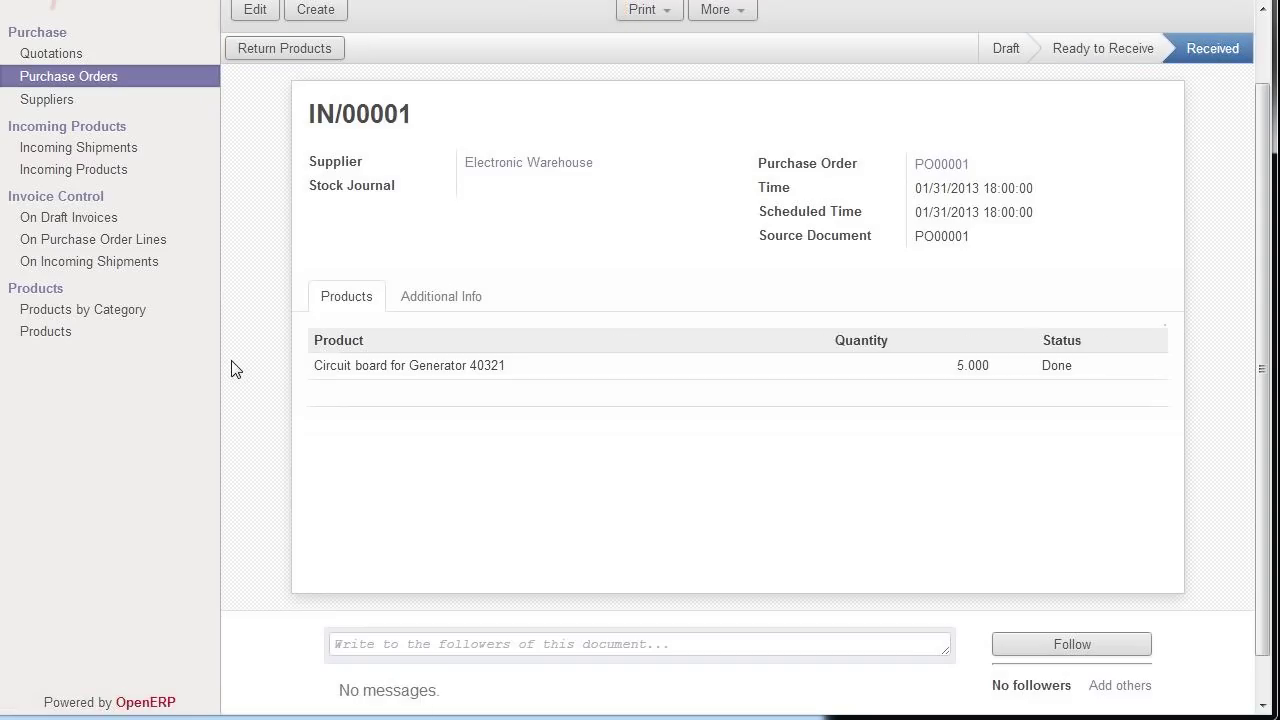
scroll(232, 370, "up", 1)
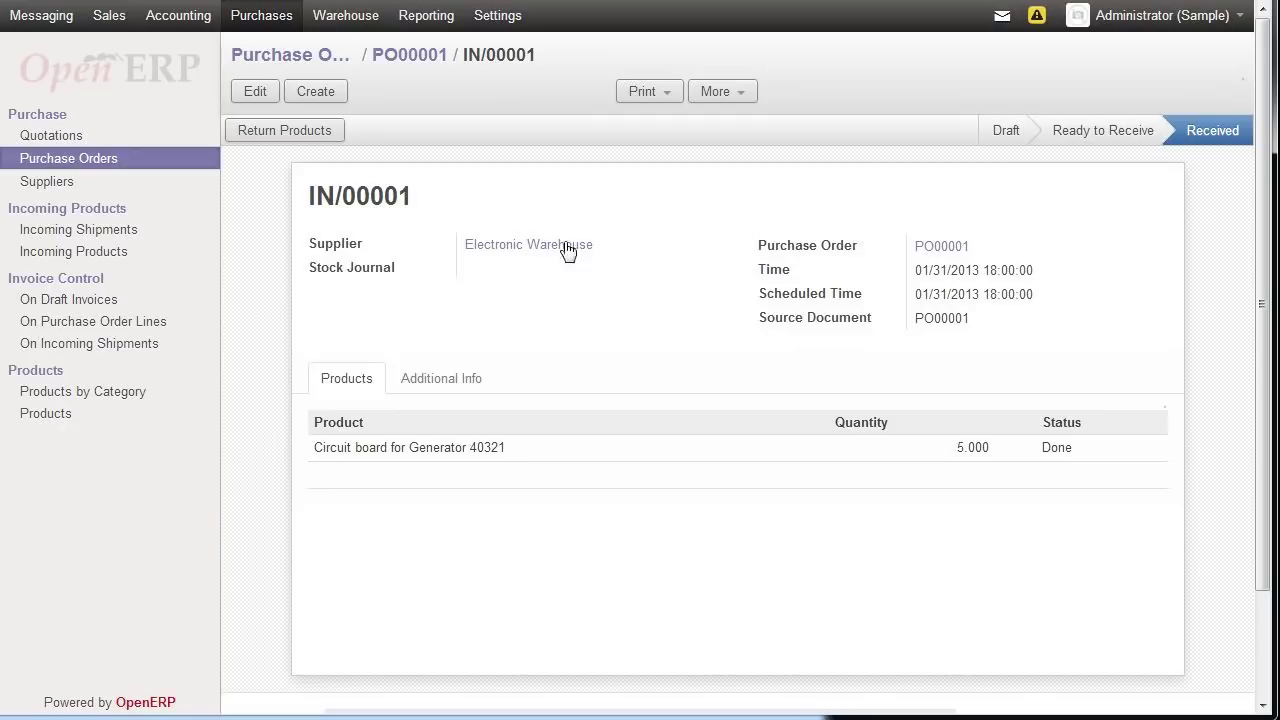
- Leave the purchase receipt and switch to the Sales customer list
left_click(112, 18)
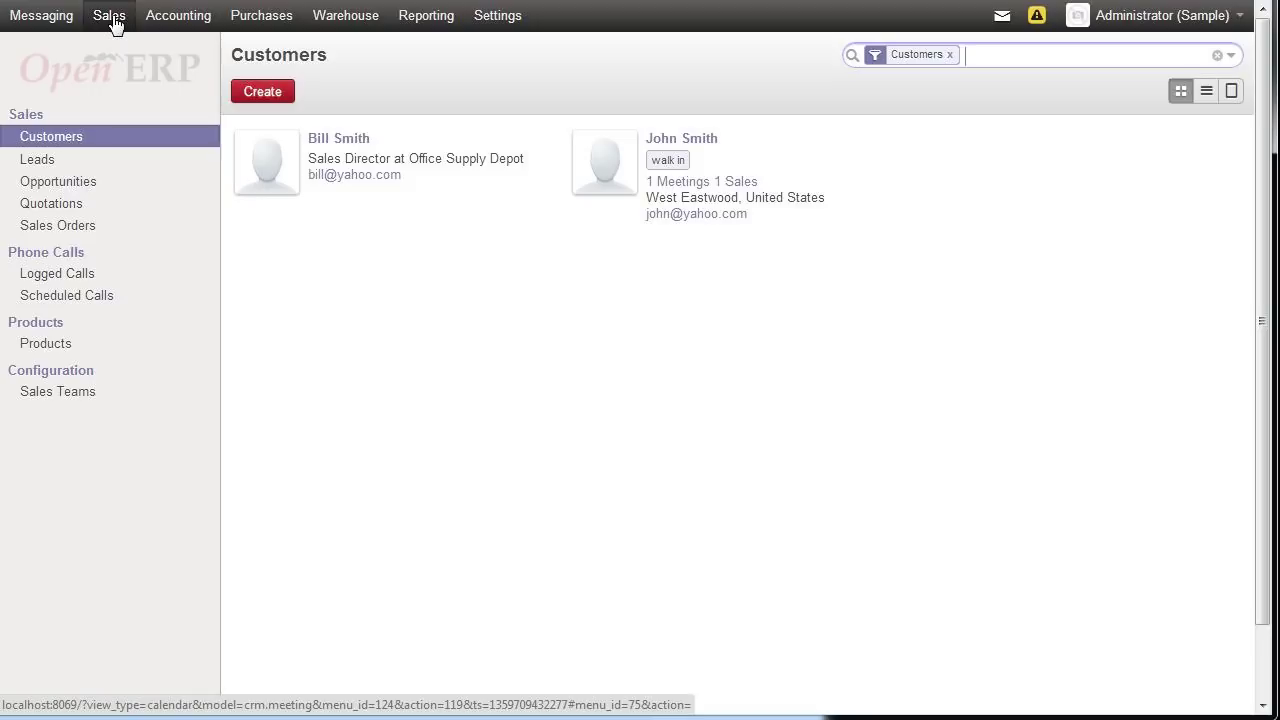
- Save a new customer under the person's full name, then view the Sales Orders list
left_click(281, 97)
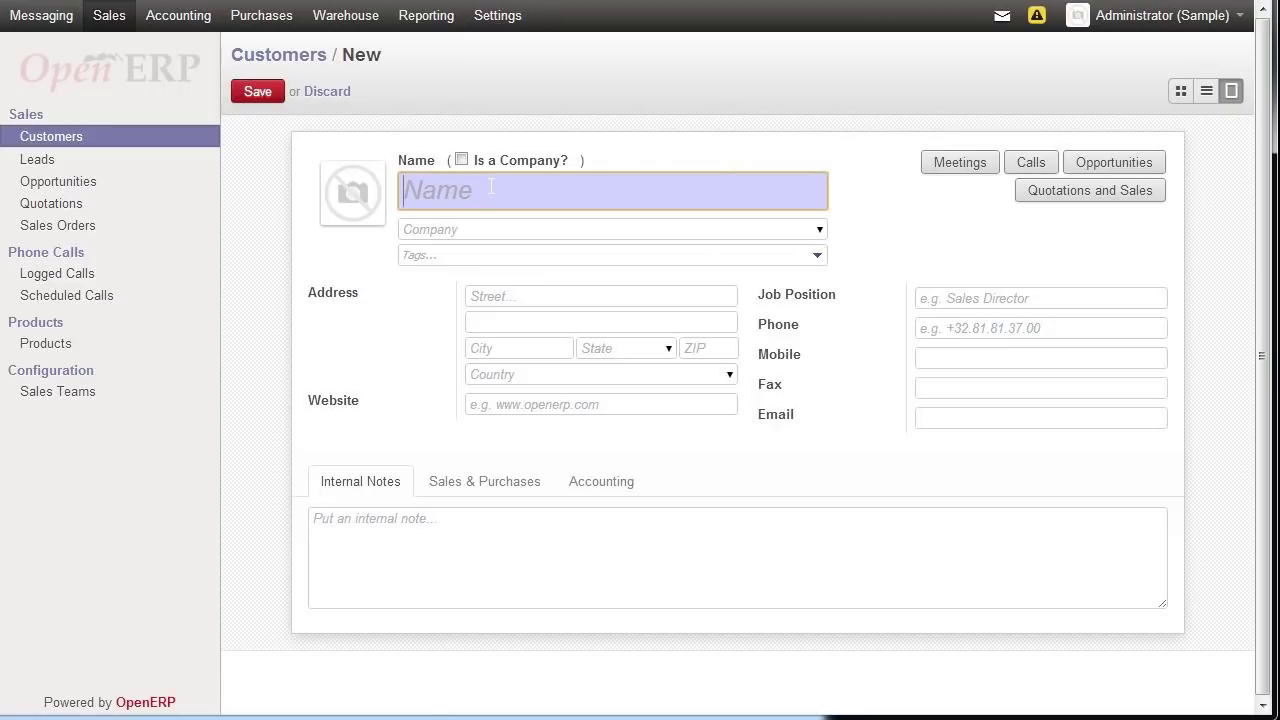
key("Tab")
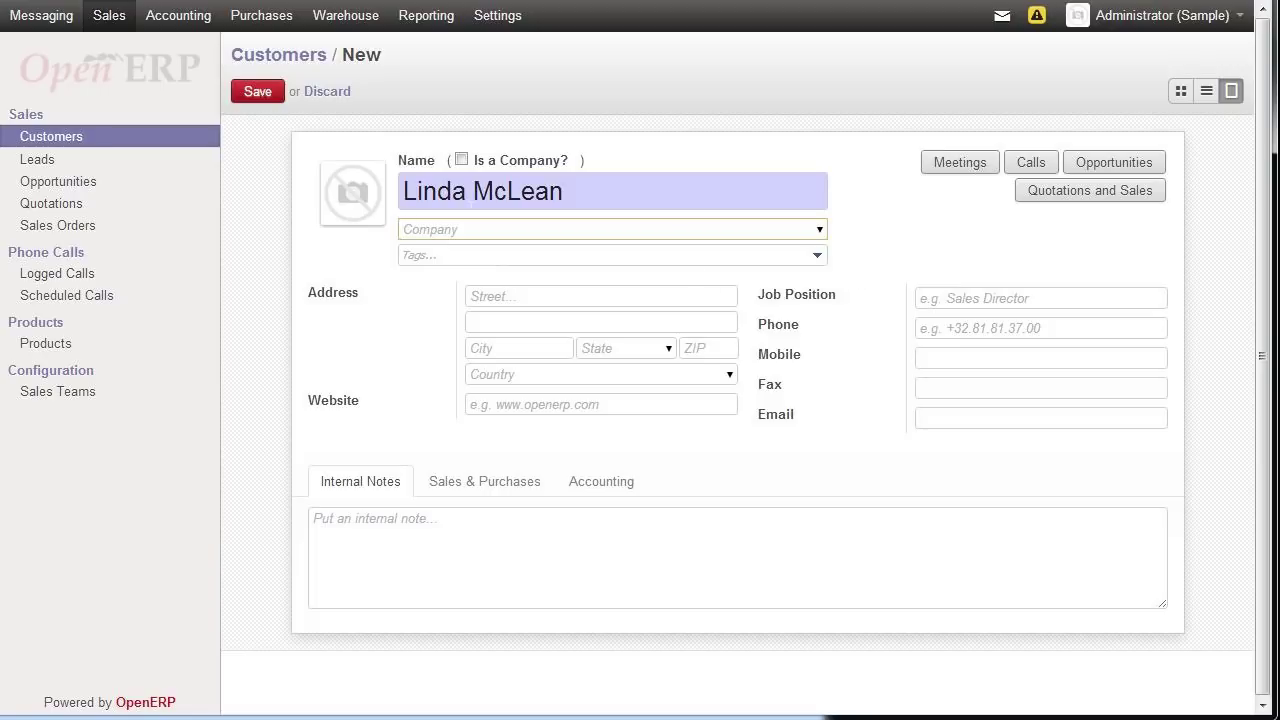
left_click(260, 93)
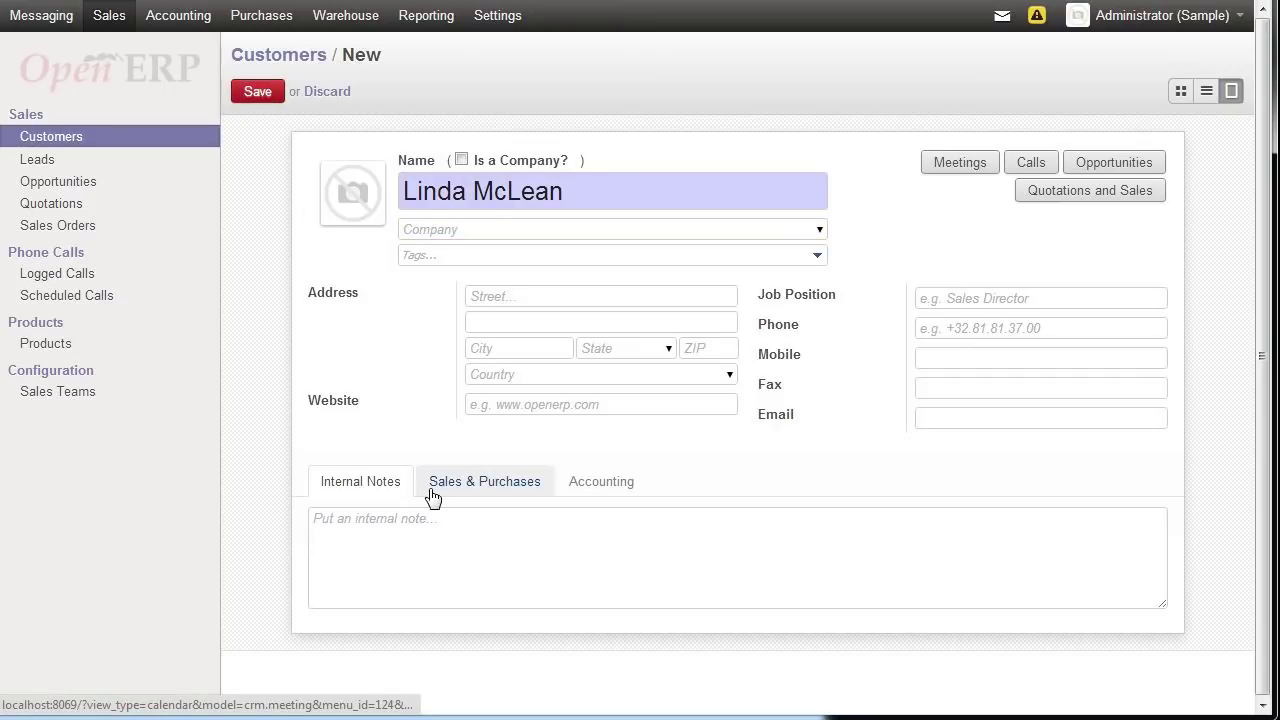
left_click(76, 224)
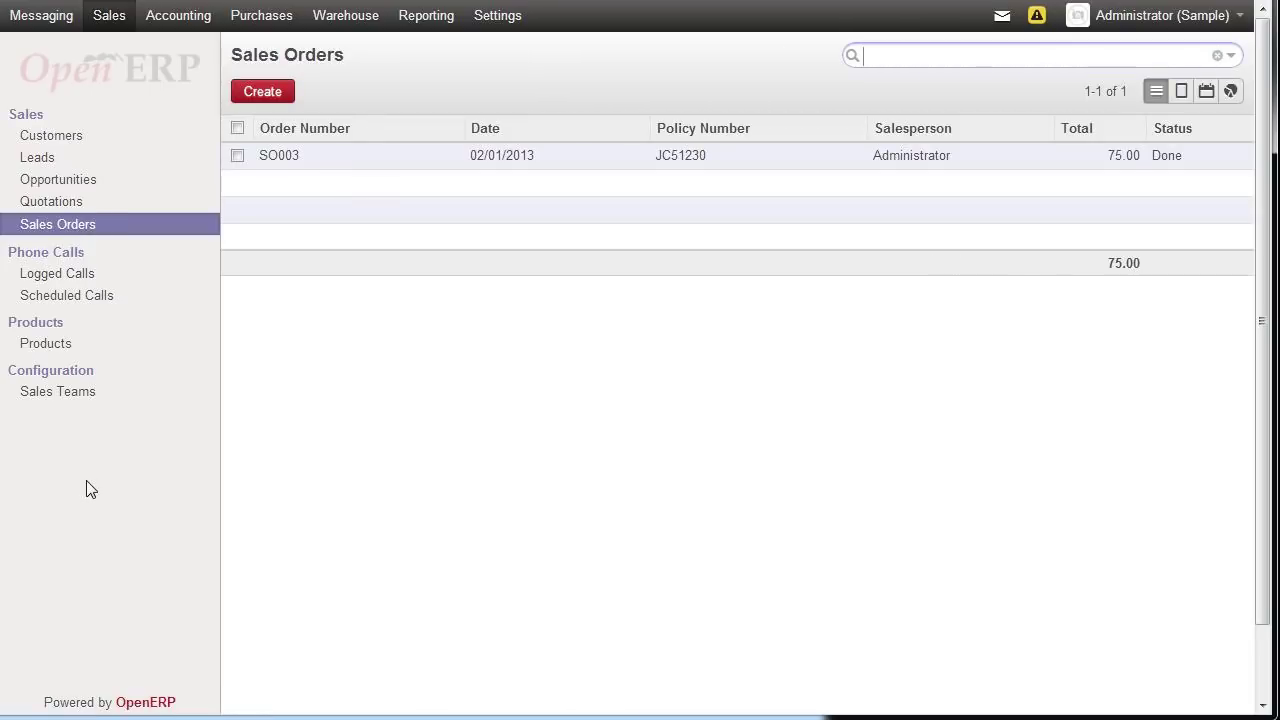
- Start a new quotation for the newly added customer
left_click(310, 156)
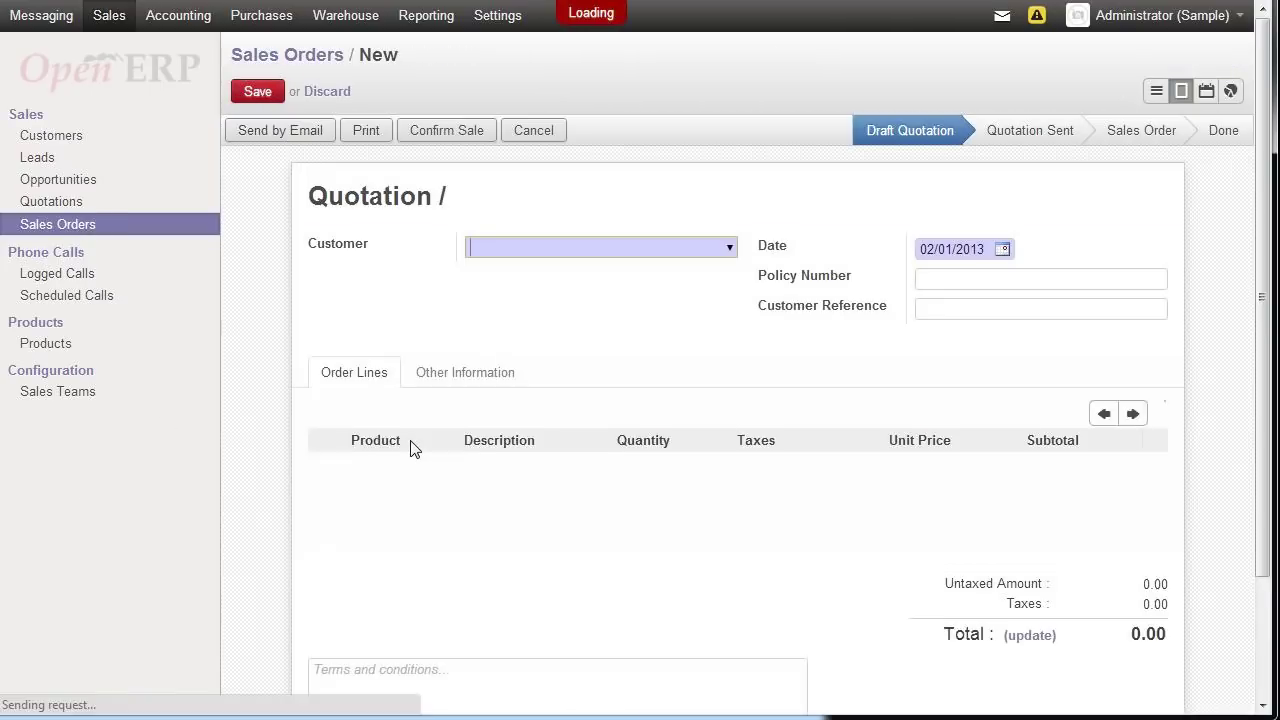
left_click(729, 250)
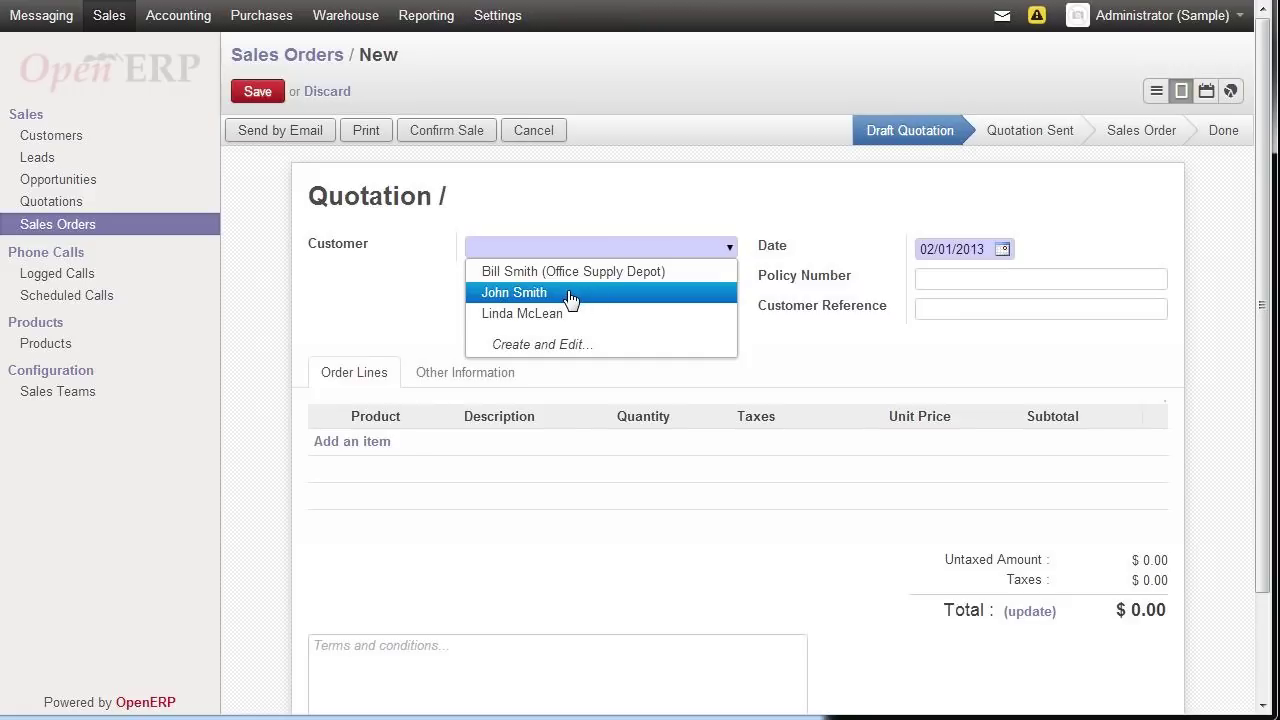
left_click(563, 314)
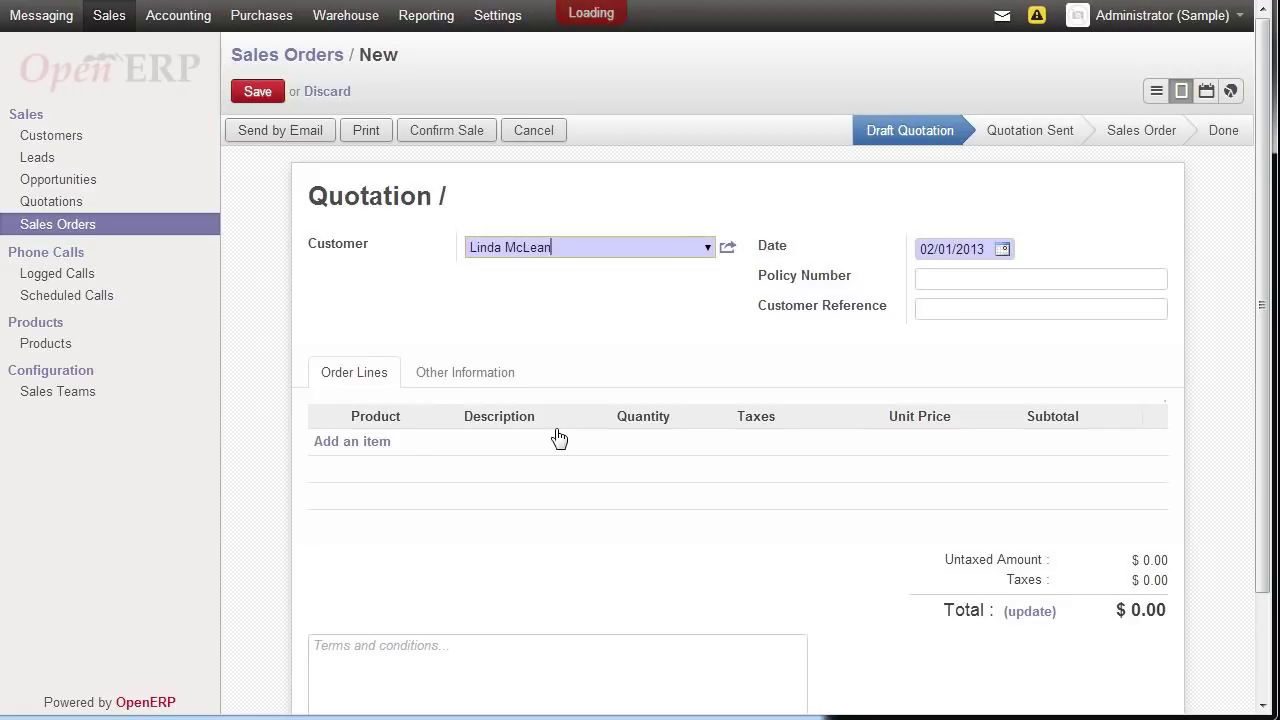
- Add a line of 6 Circuit board for Generator 40321 at 22.00, raising the stock warning
left_click(362, 443)
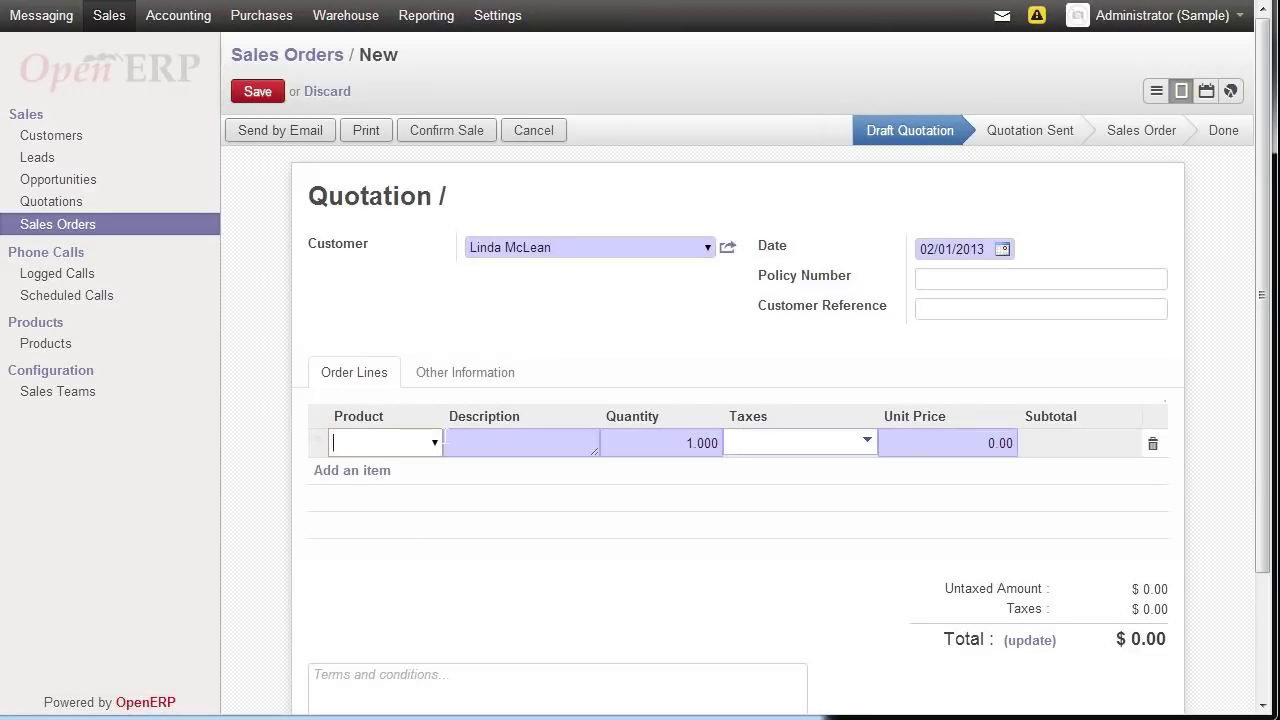
left_click(435, 443)
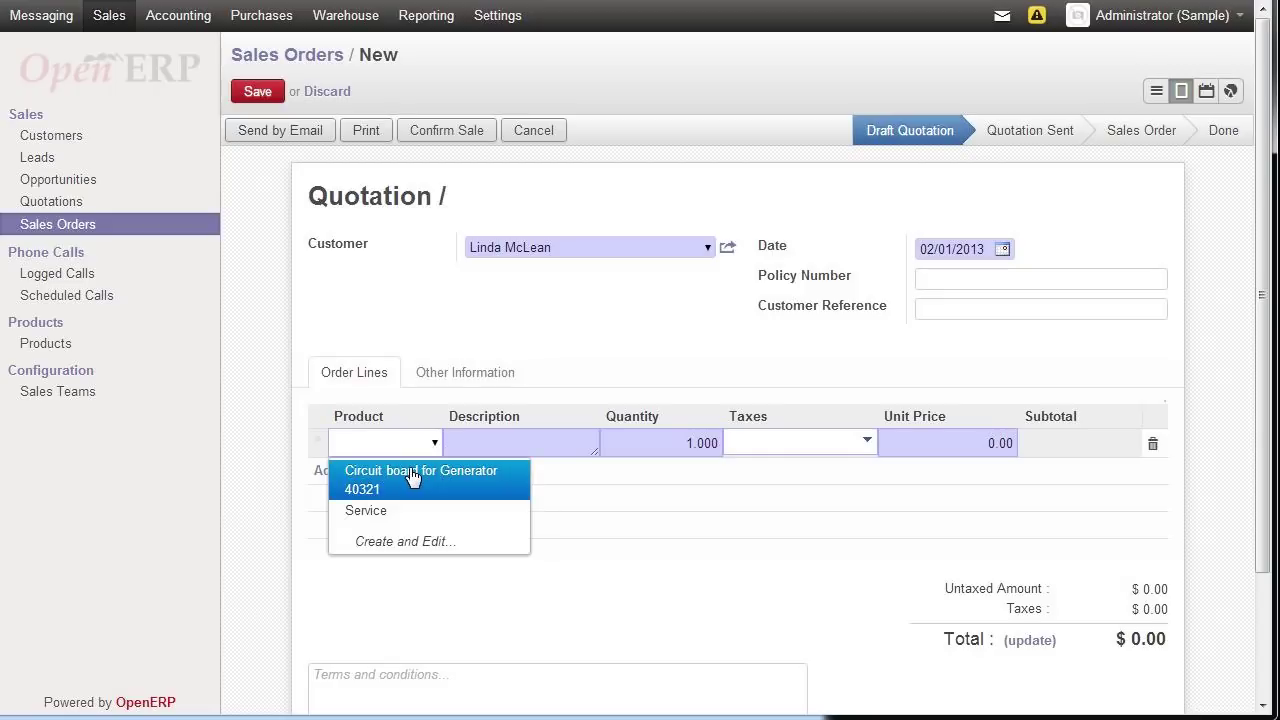
left_click(413, 477)
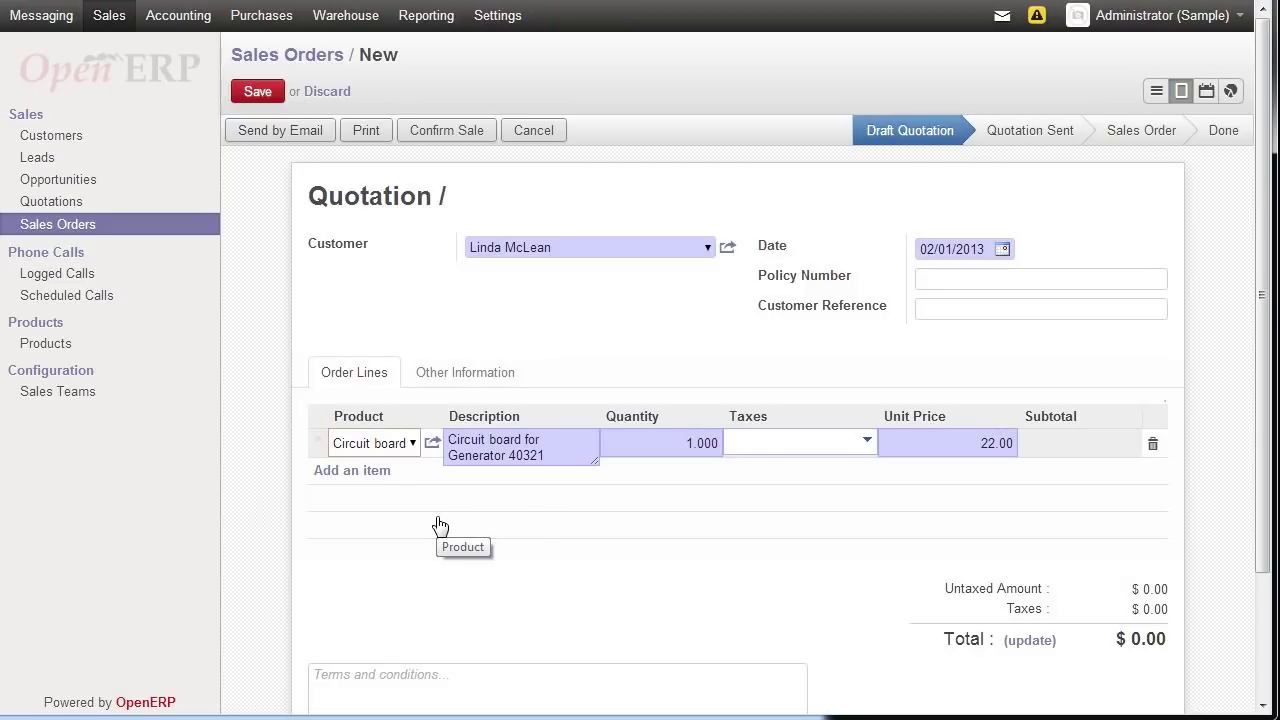
key("Tab")
key("Tab")
key("Tab")
key("Tab")
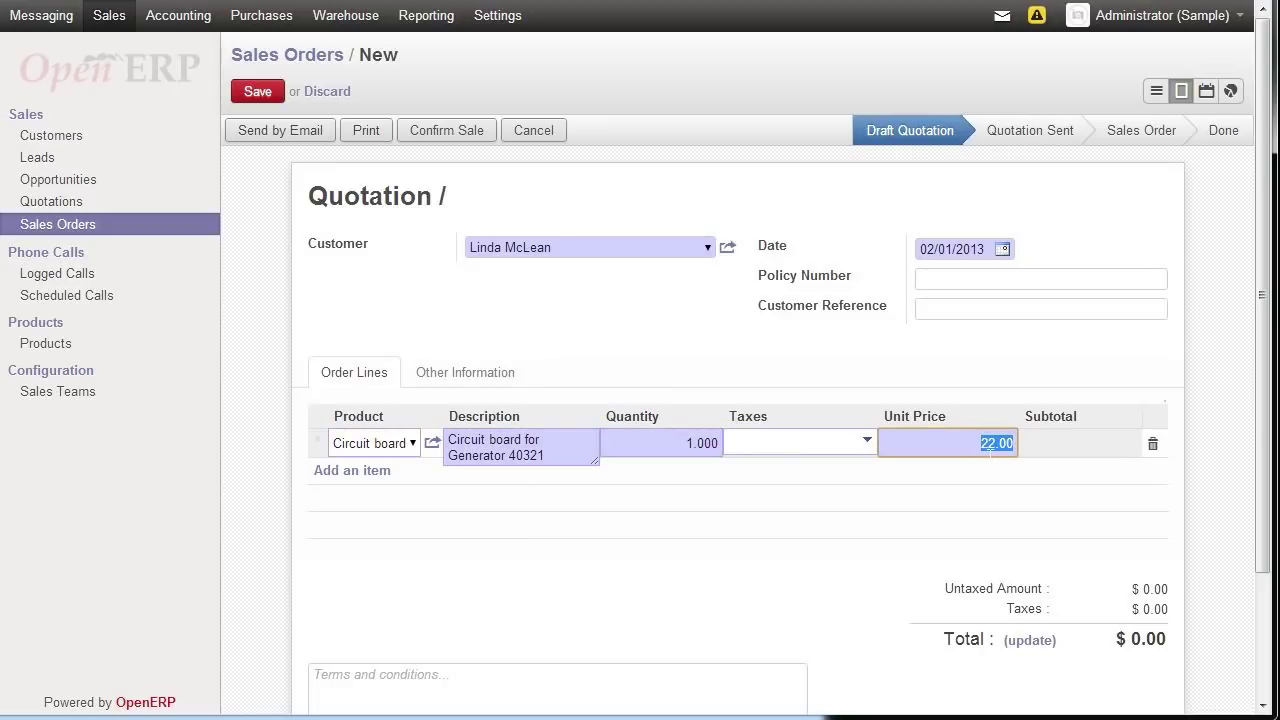
left_click_drag(684, 443, 690, 443)
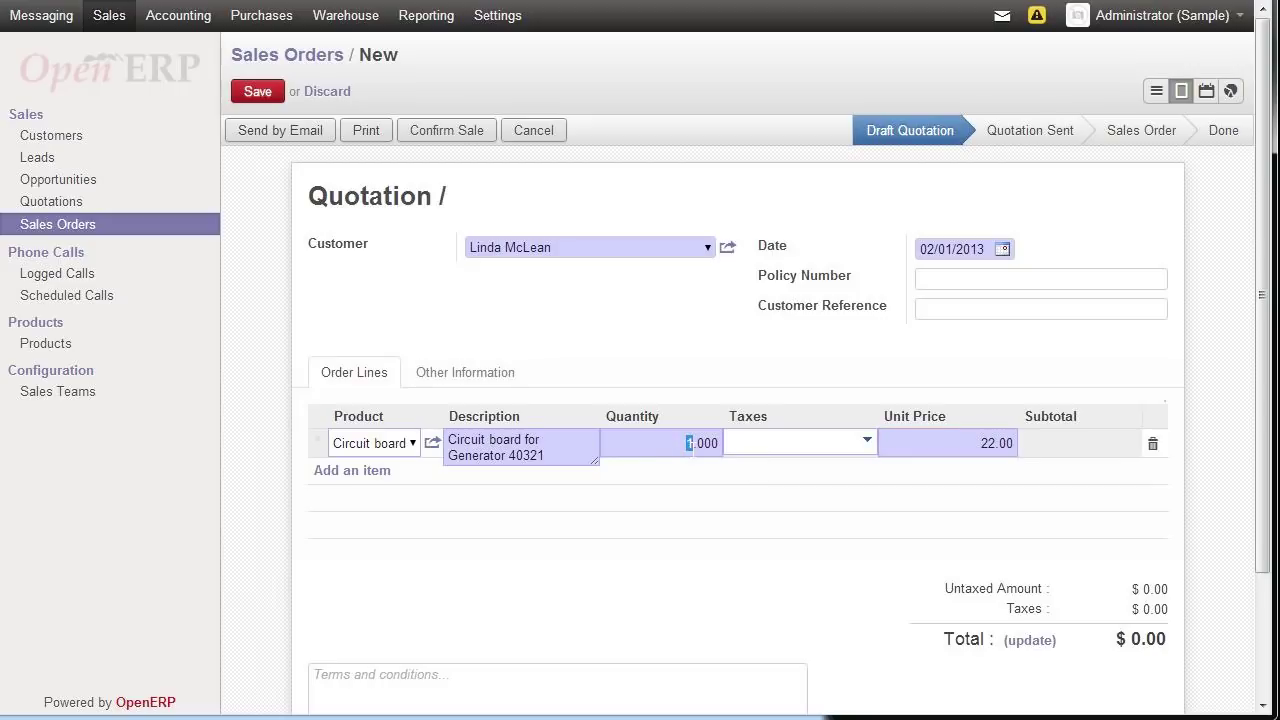
type("6")
left_click(692, 462)
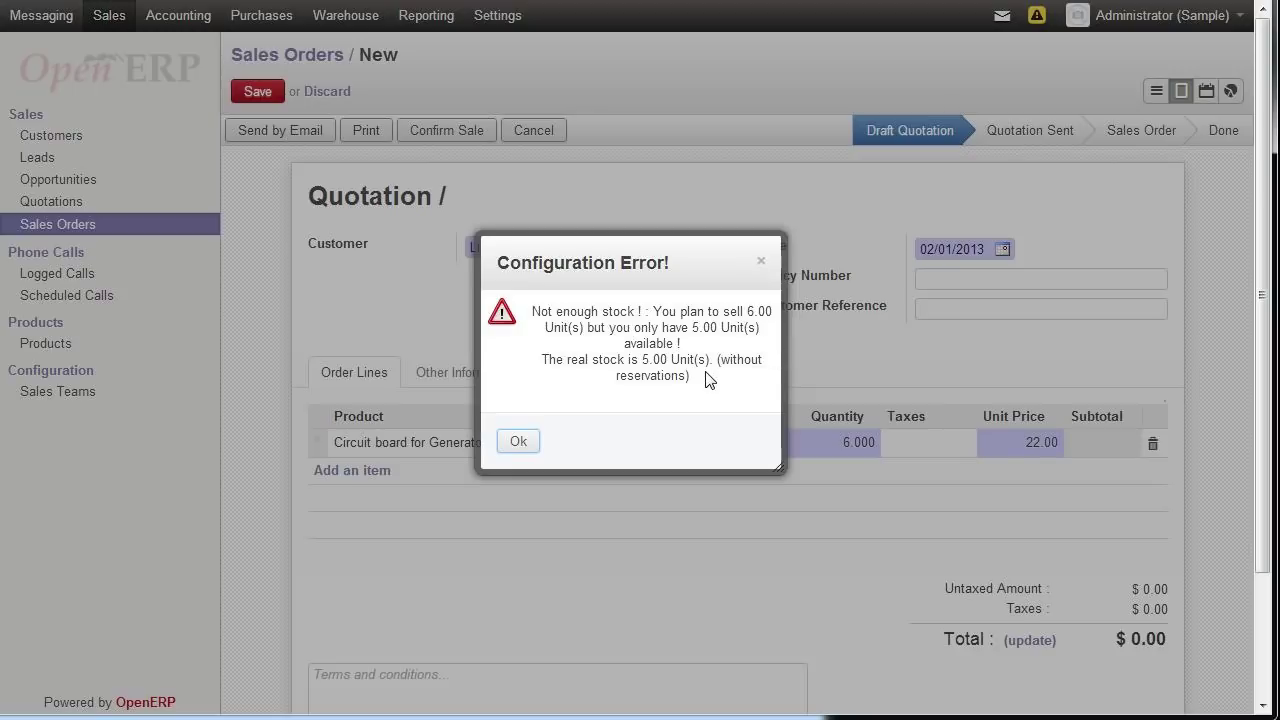
- Dismiss the warning, lower the quantity to 5, save SO004 at $110.00 and confirm the sale
left_click(519, 442)
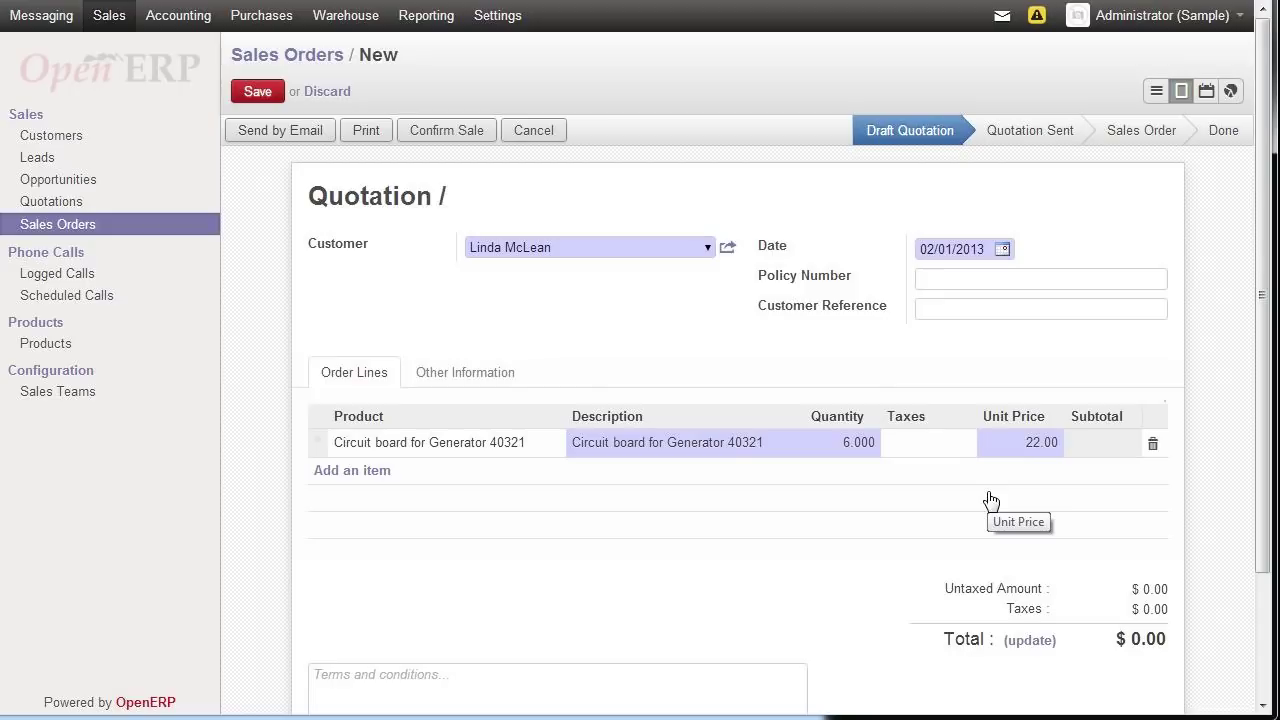
left_click(849, 446)
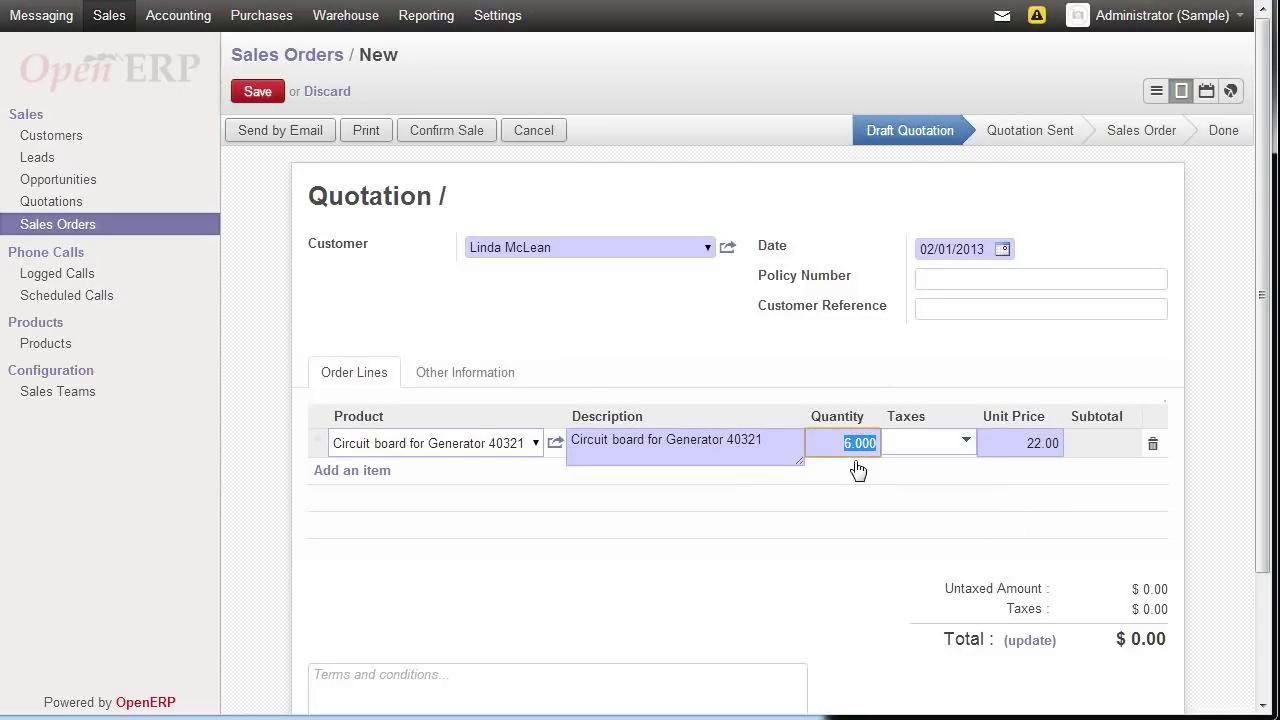
left_click(851, 443)
key("BackSpace")
type("5")
left_click(966, 539)
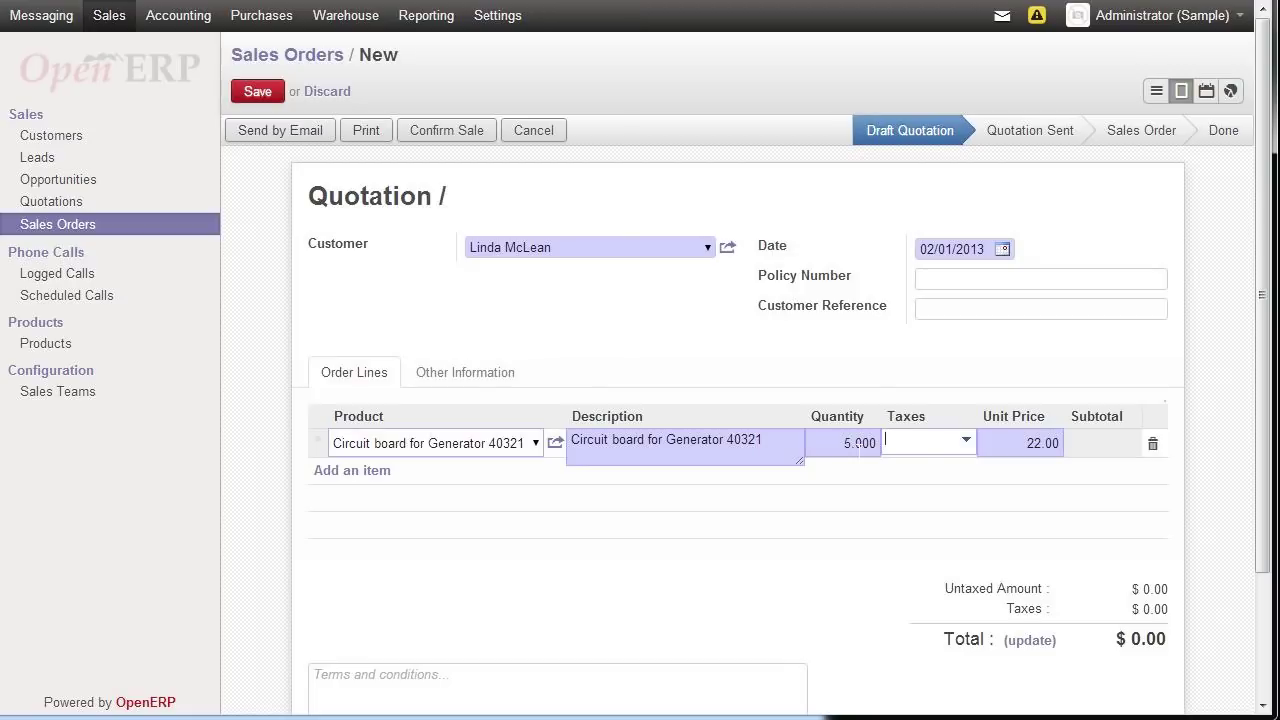
left_click(1029, 641)
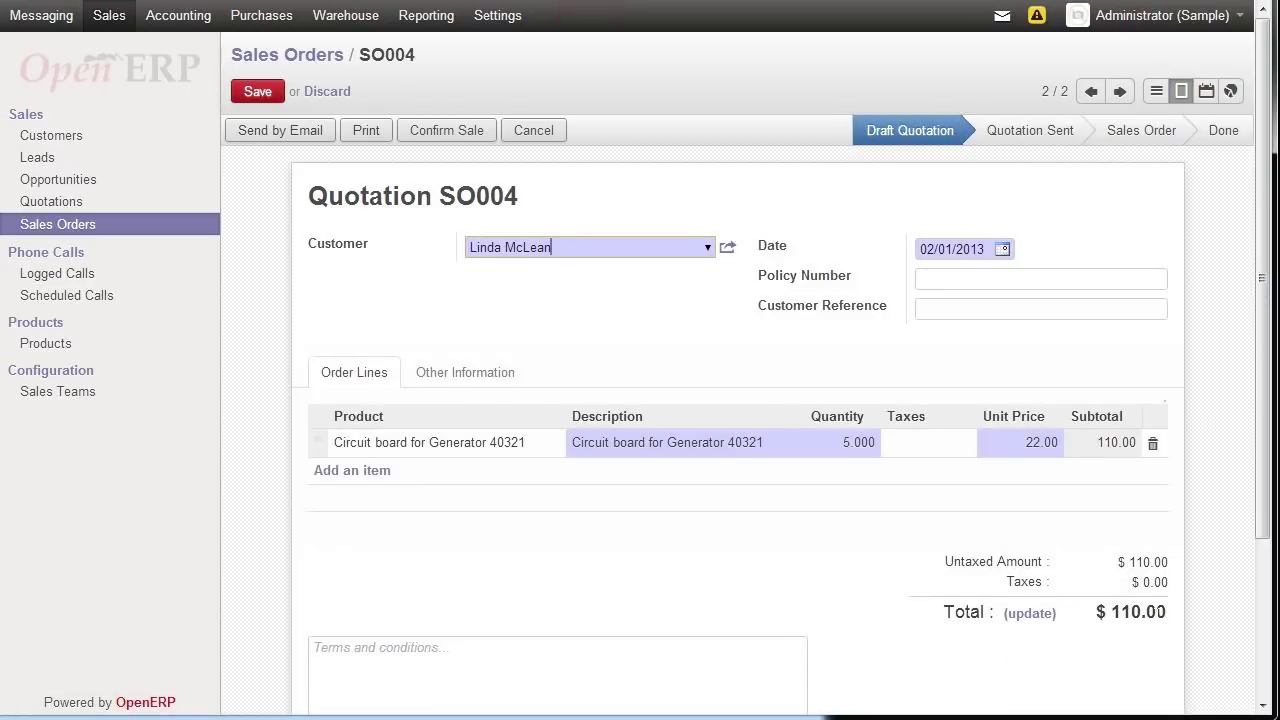
left_click(446, 130)
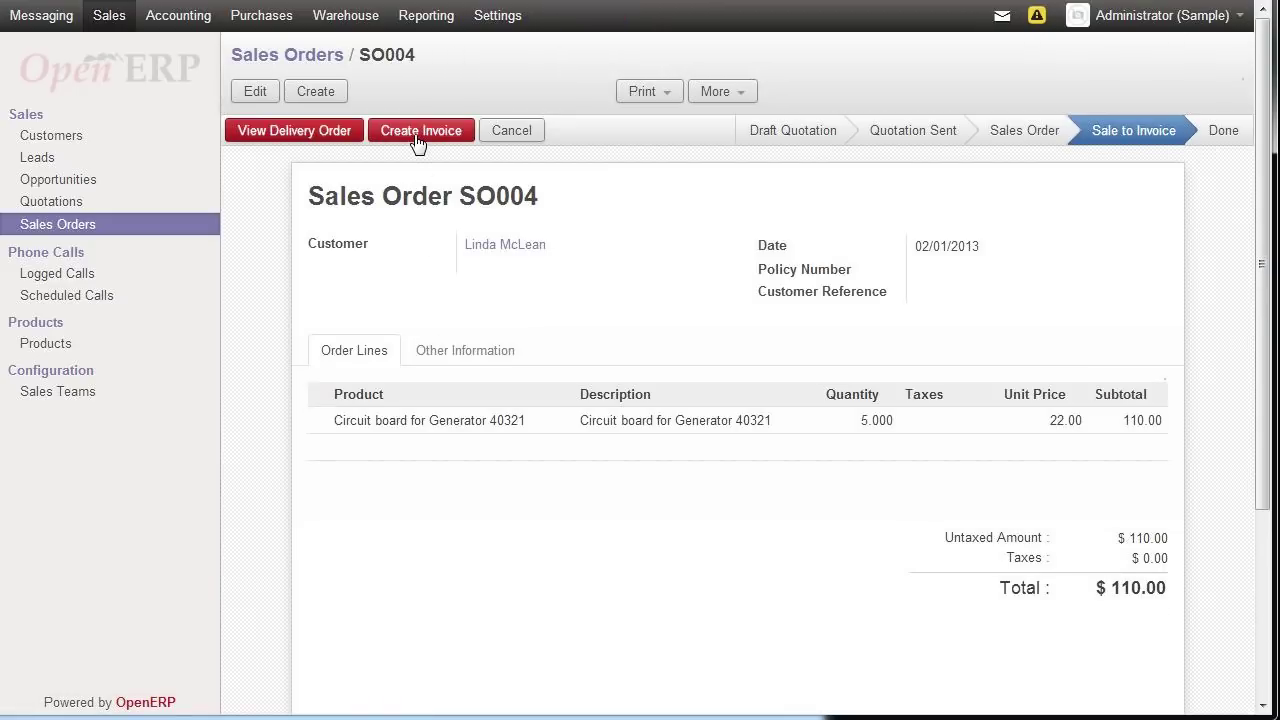
- Invoice all of SO004, then open its delivery order OUT/00001
left_click(418, 140)
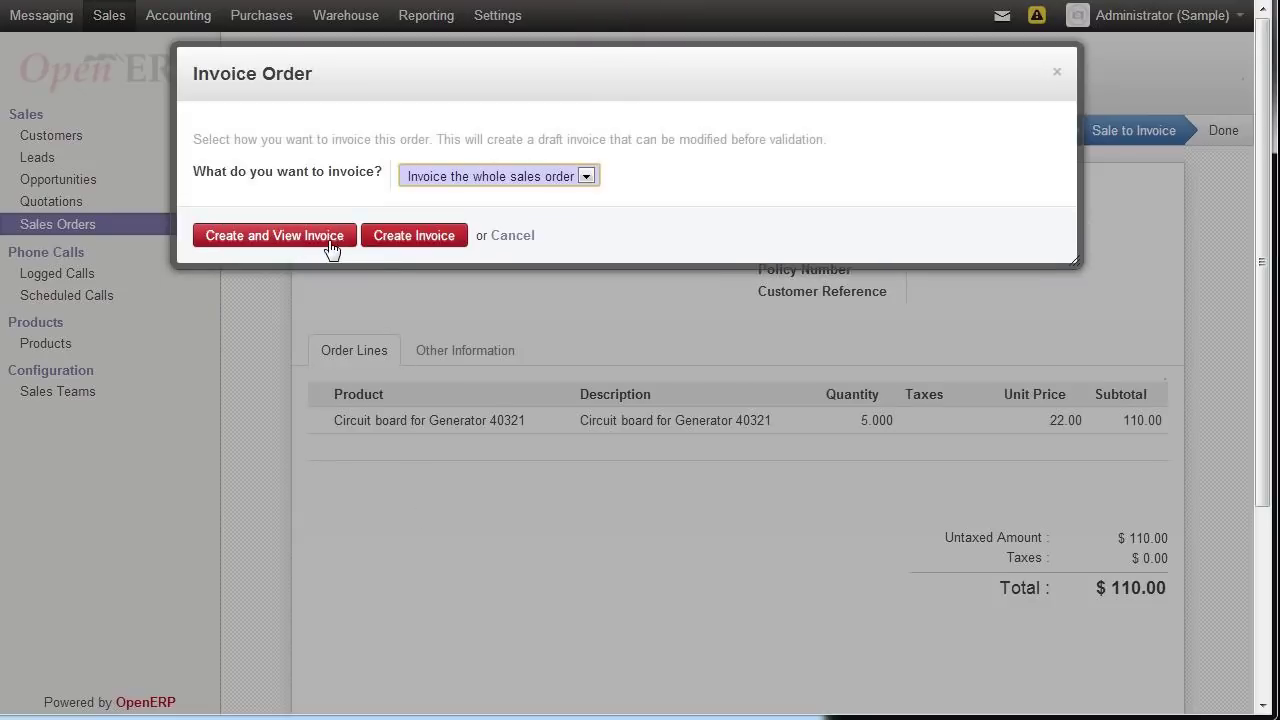
left_click(380, 238)
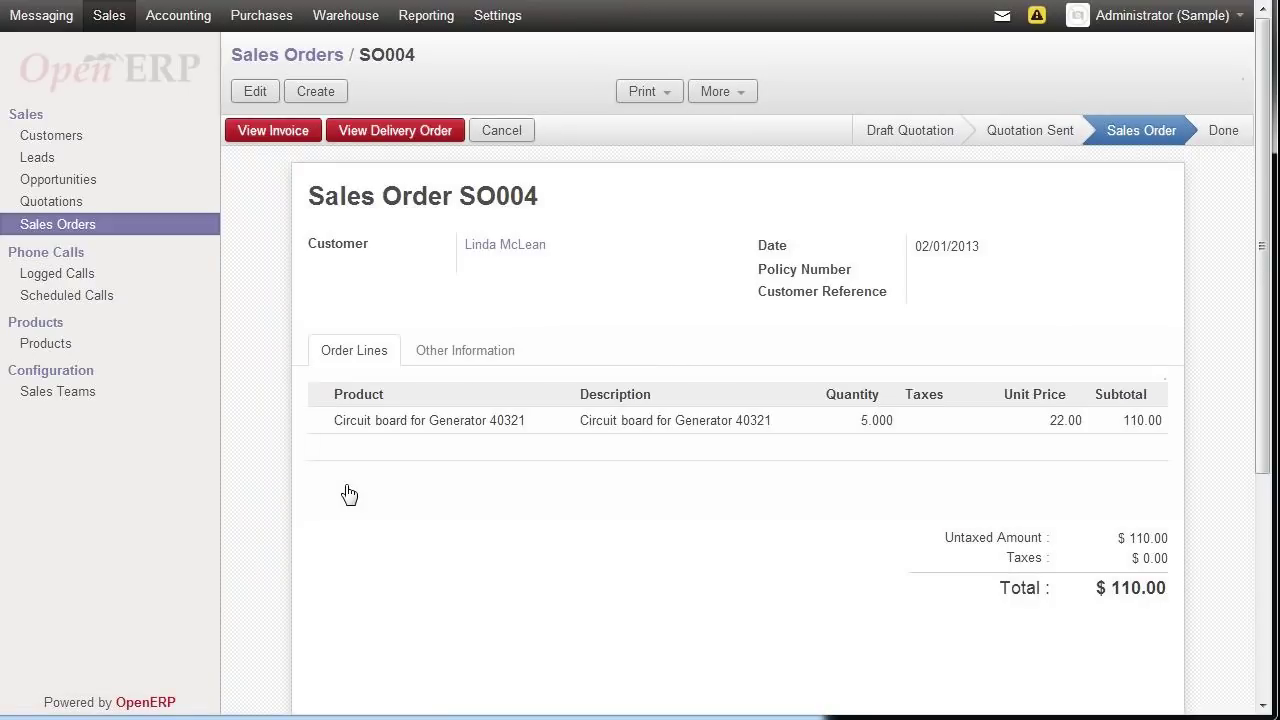
left_click(381, 133)
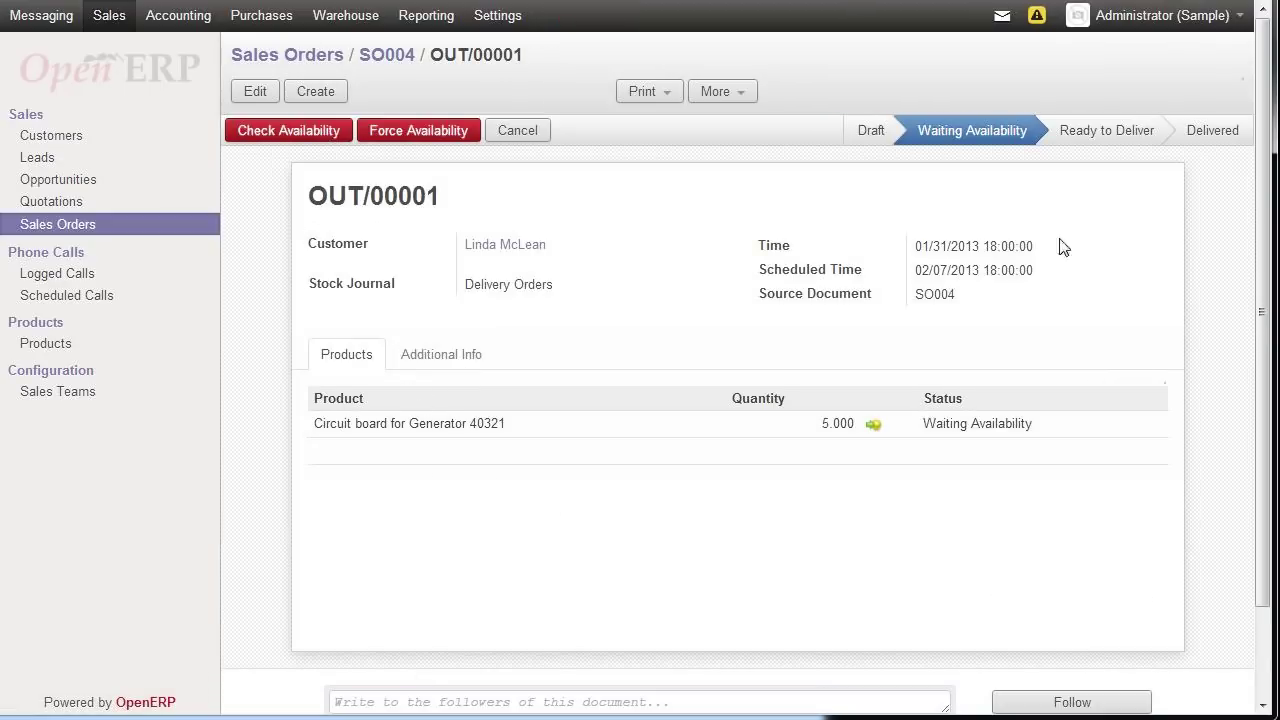
- Set the 5 circuit boards available so OUT/00001 becomes Ready to Deliver
left_click(995, 430)
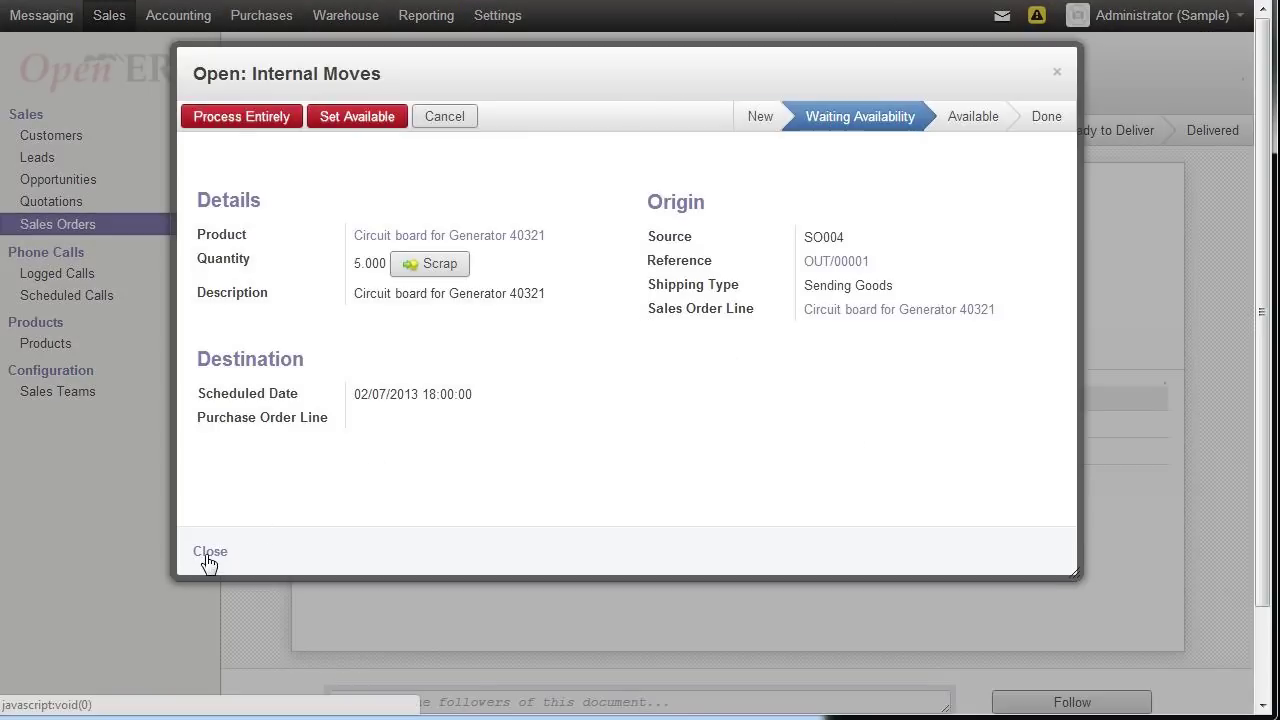
left_click(335, 117)
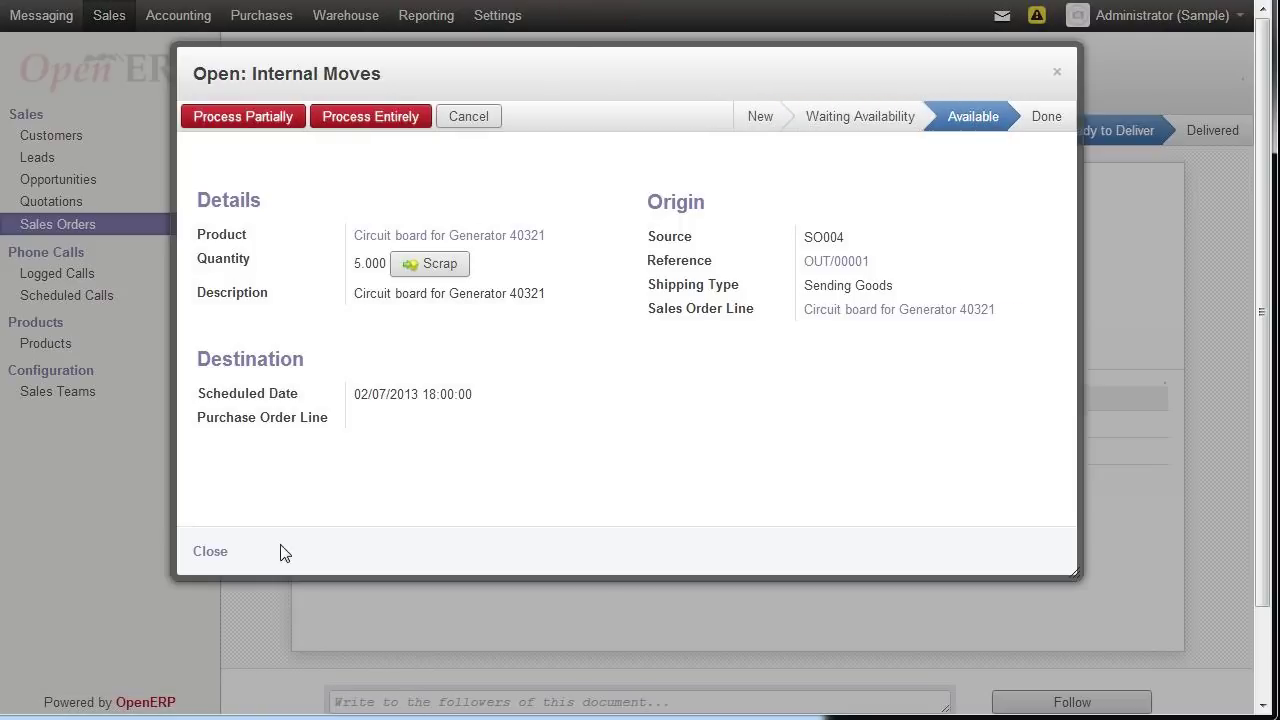
left_click(211, 553)
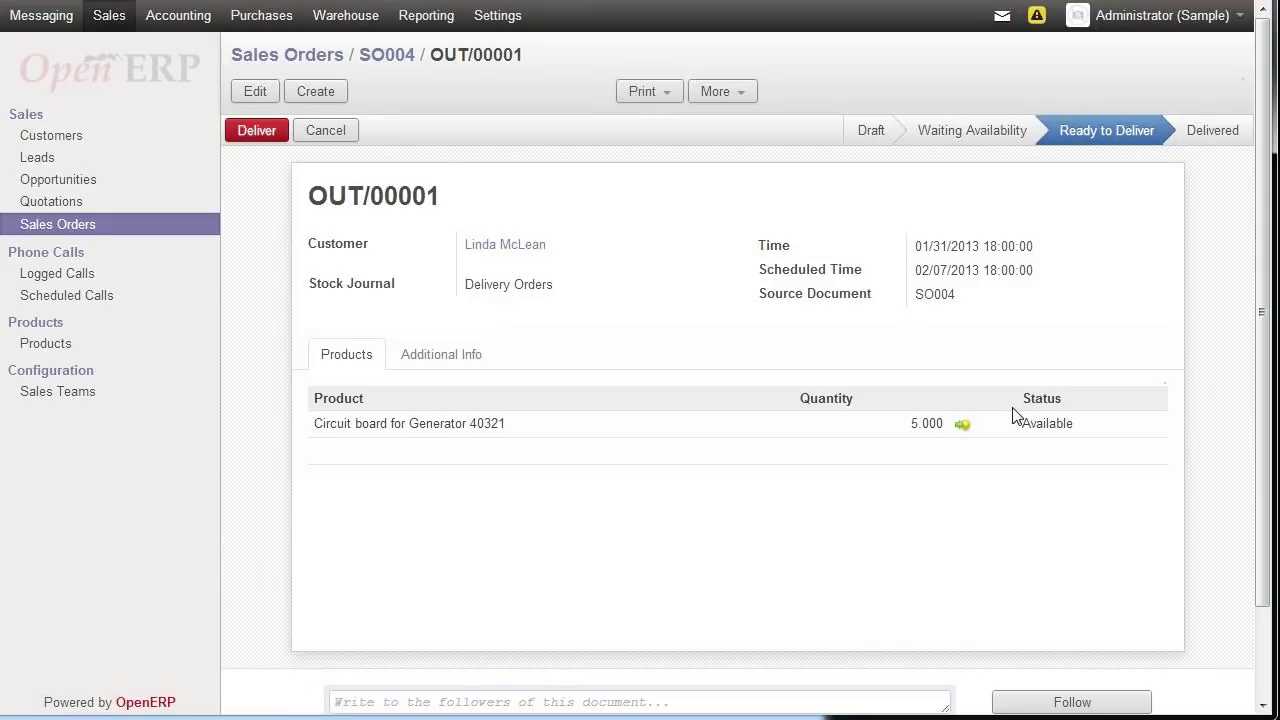
- Deliver the 5 circuit boards on OUT/00001 and print its delivery slip
mouse_move(1047, 440)
mouse_move(1090, 429)
left_click(262, 138)
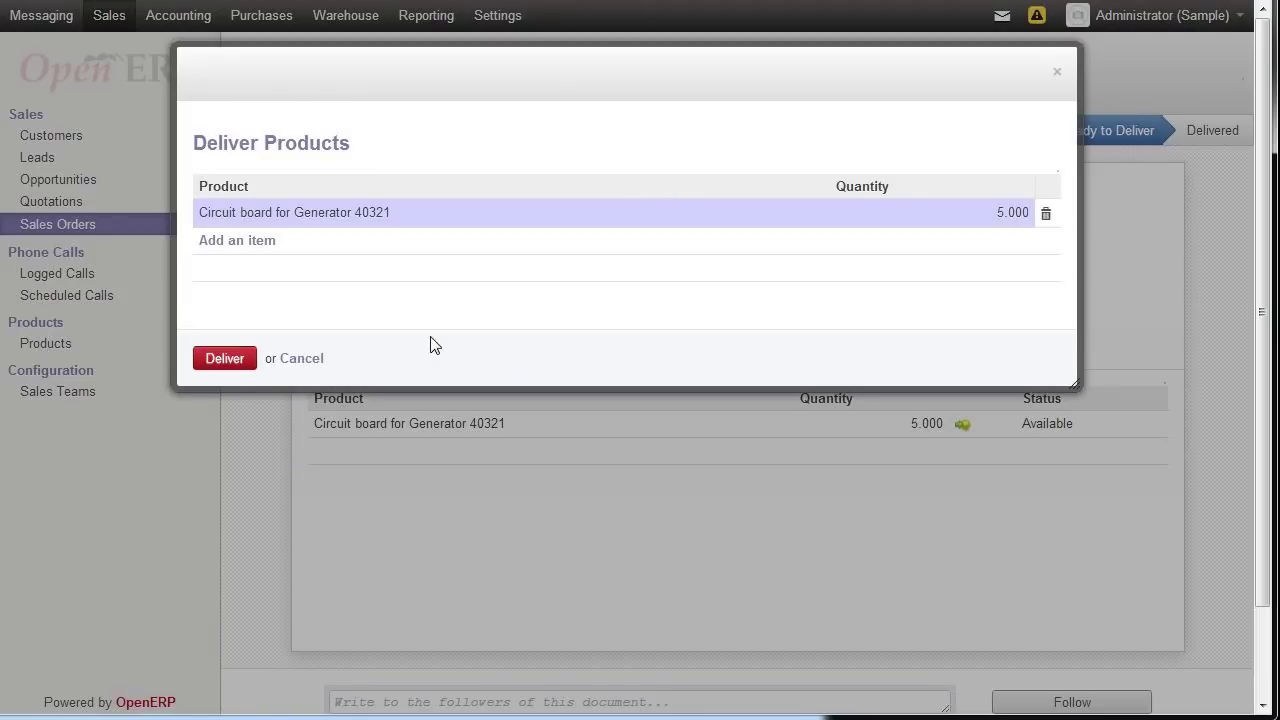
left_click(228, 359)
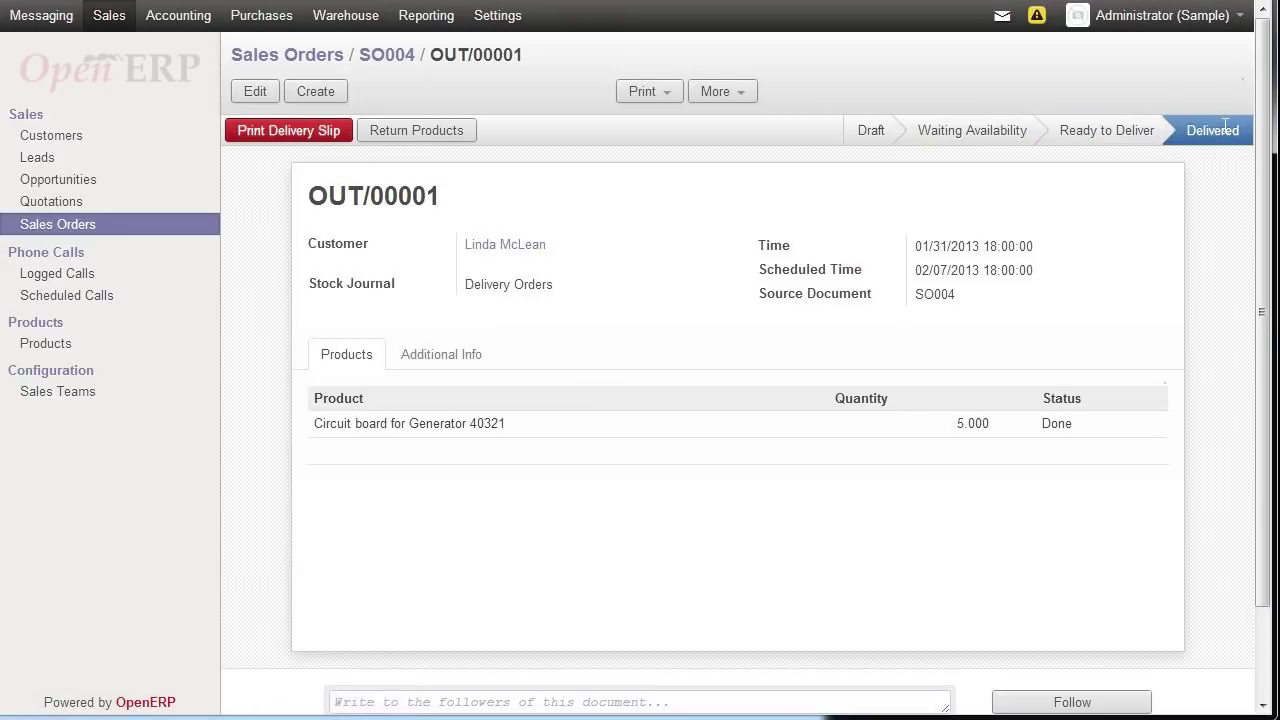
left_click(278, 133)
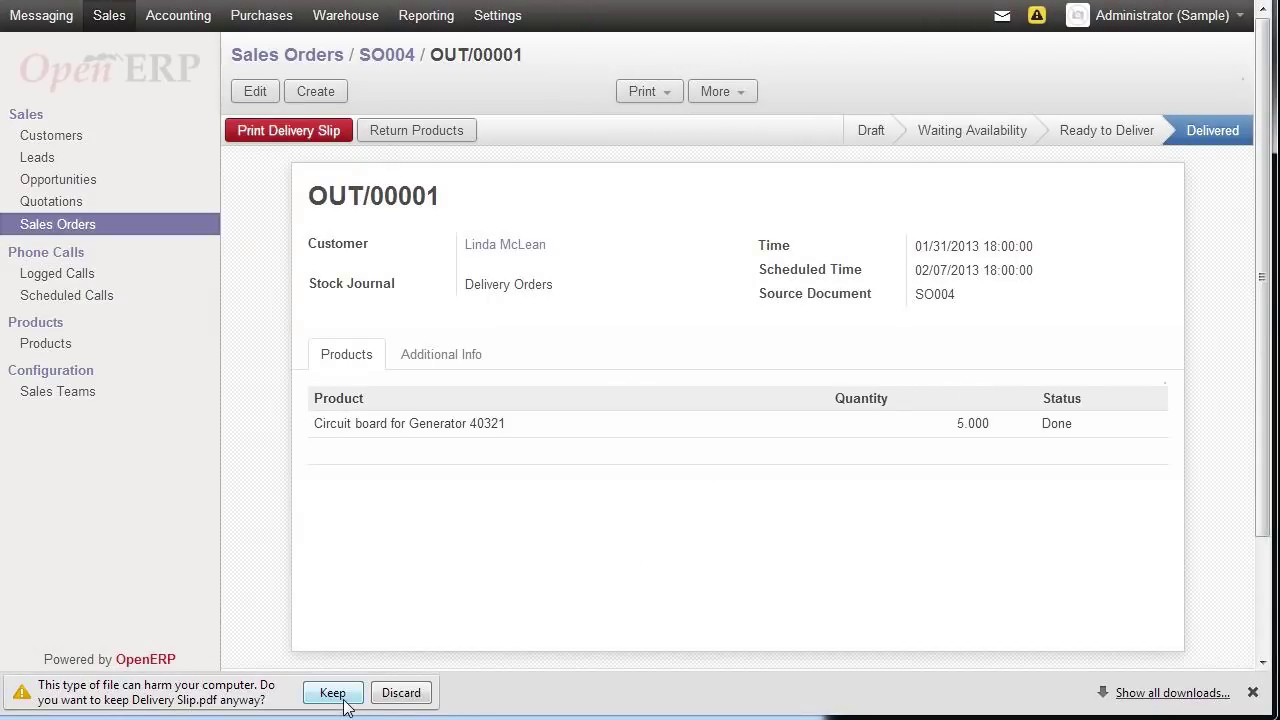
- Keep and view Delivery Slip.pdf, then close Adobe Reader with Alt+F4
left_click(335, 694)
left_click(184, 708)
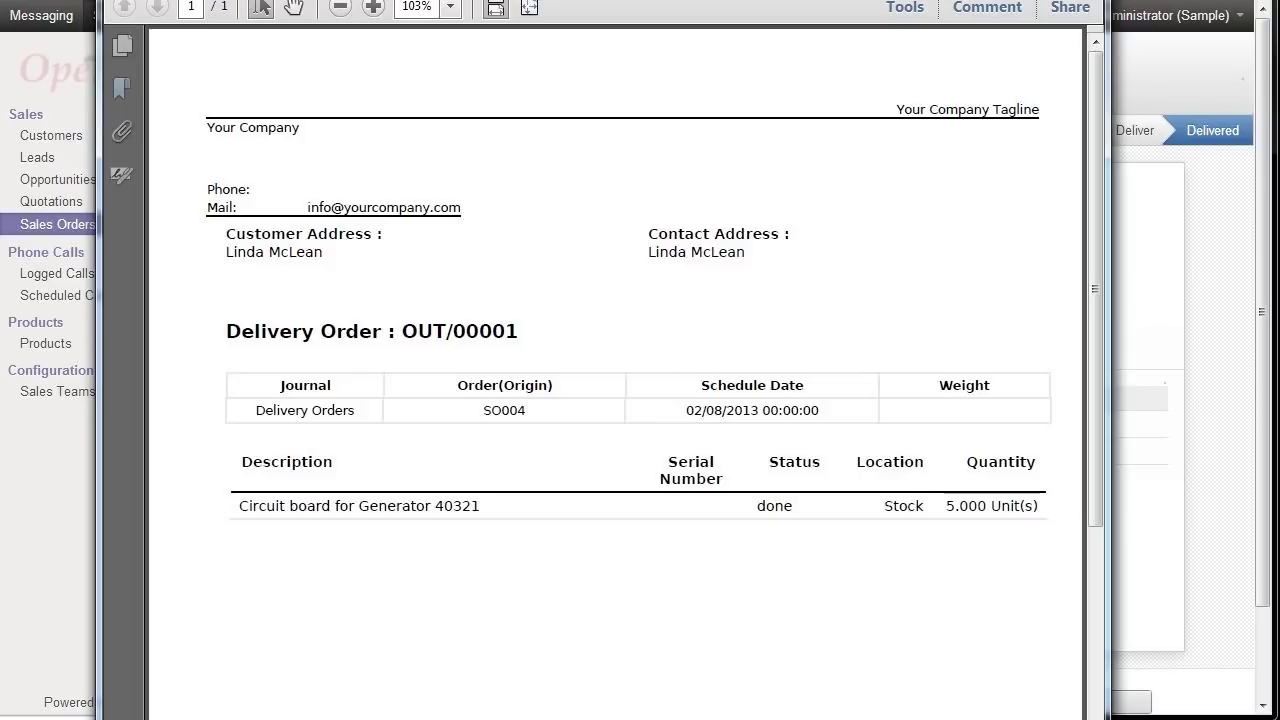
key("alt+F4")
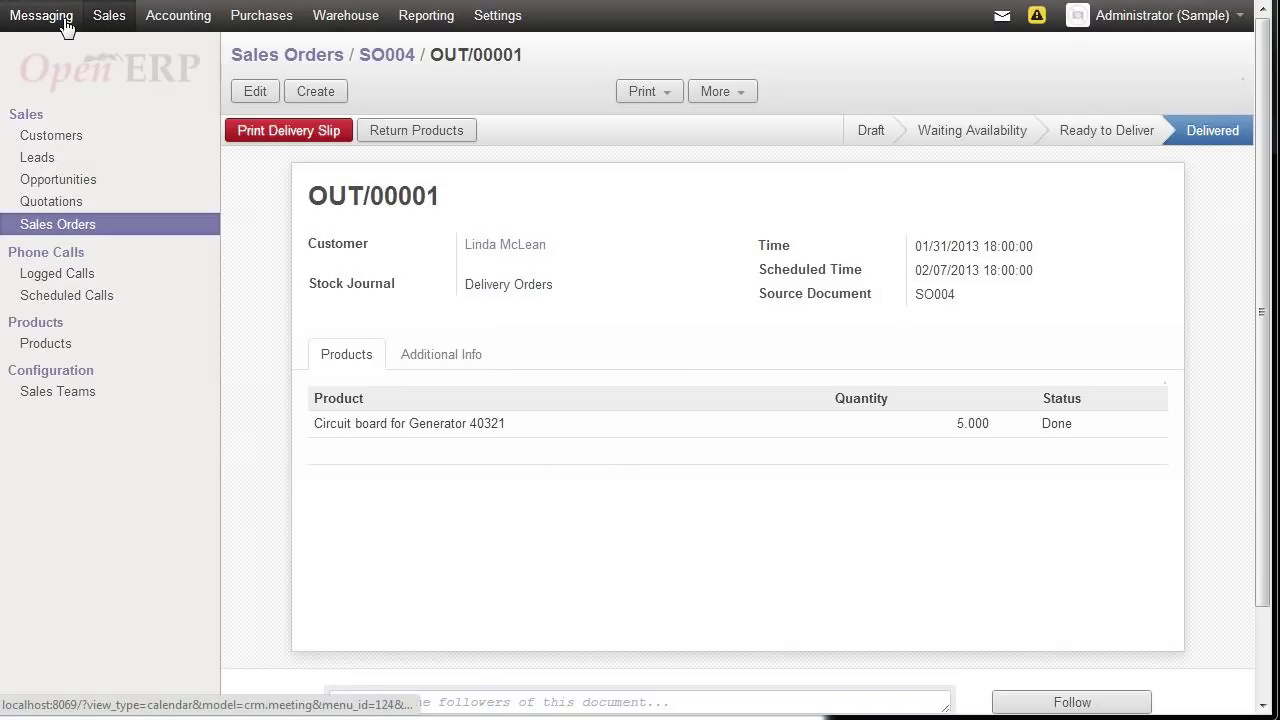
- Browse the Accounting, Purchases, Warehouse and Reporting areas and back again
left_click(178, 16)
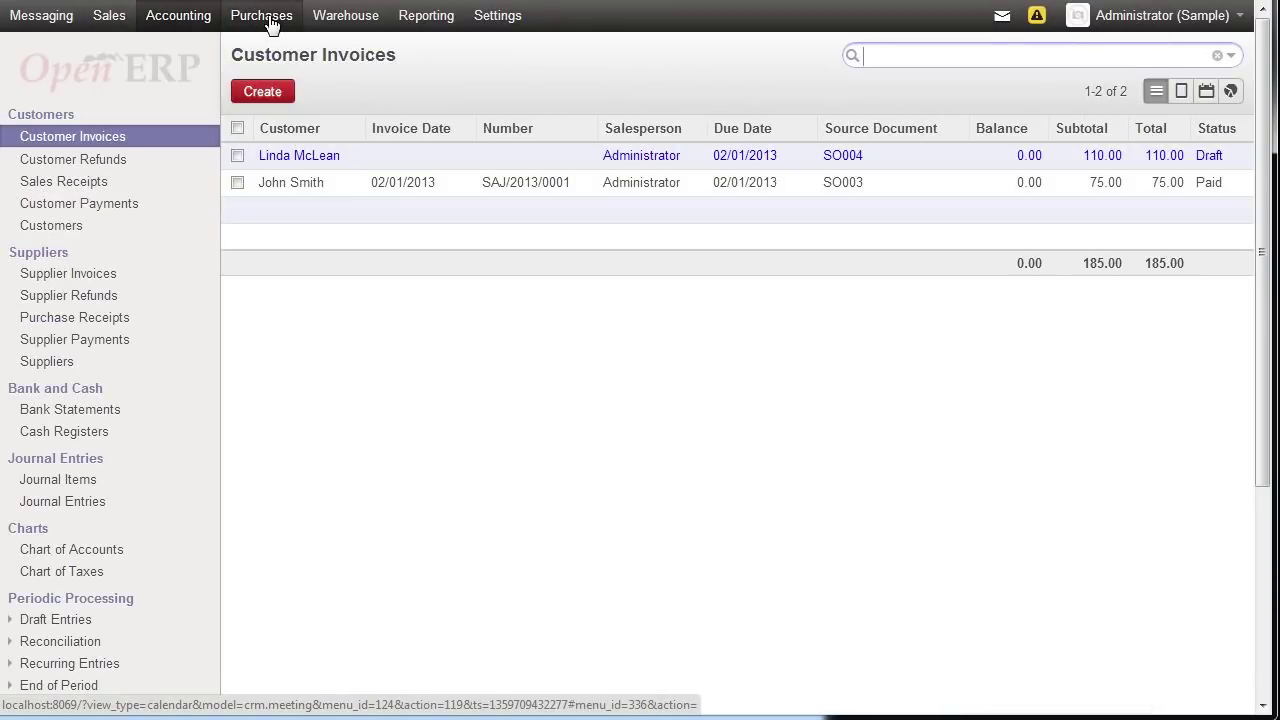
left_click(268, 20)
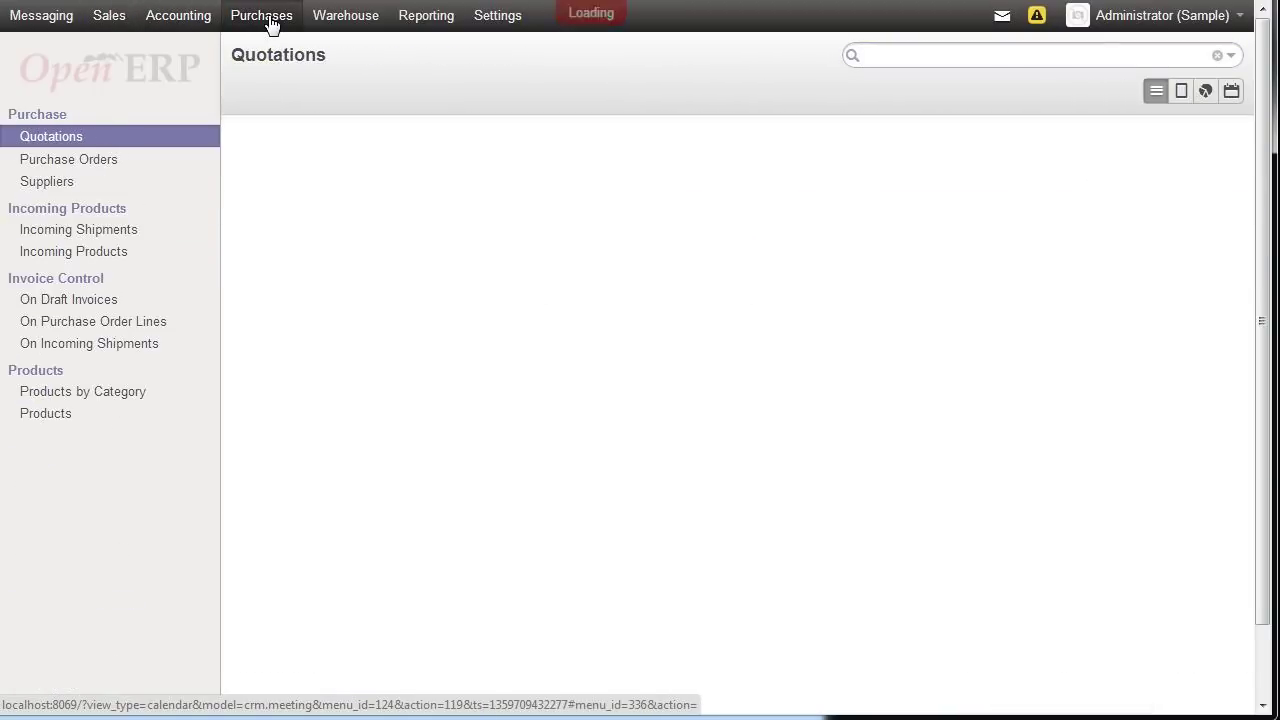
left_click(340, 18)
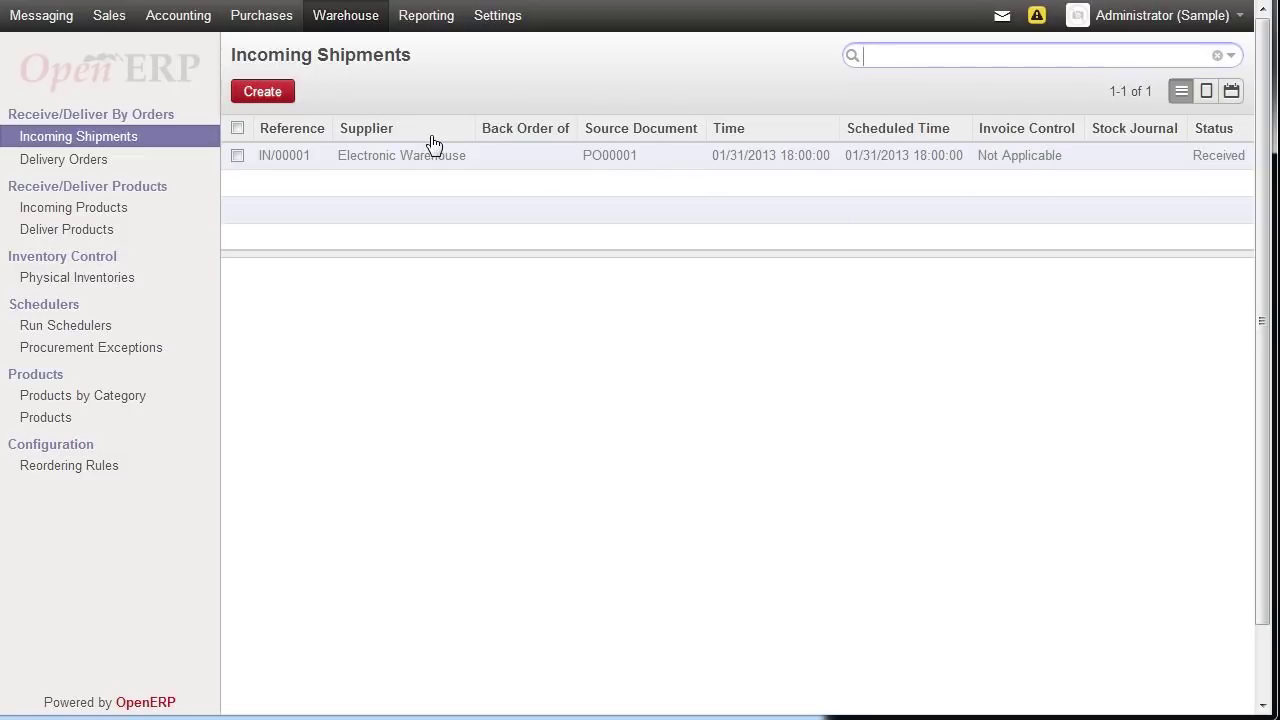
left_click(427, 20)
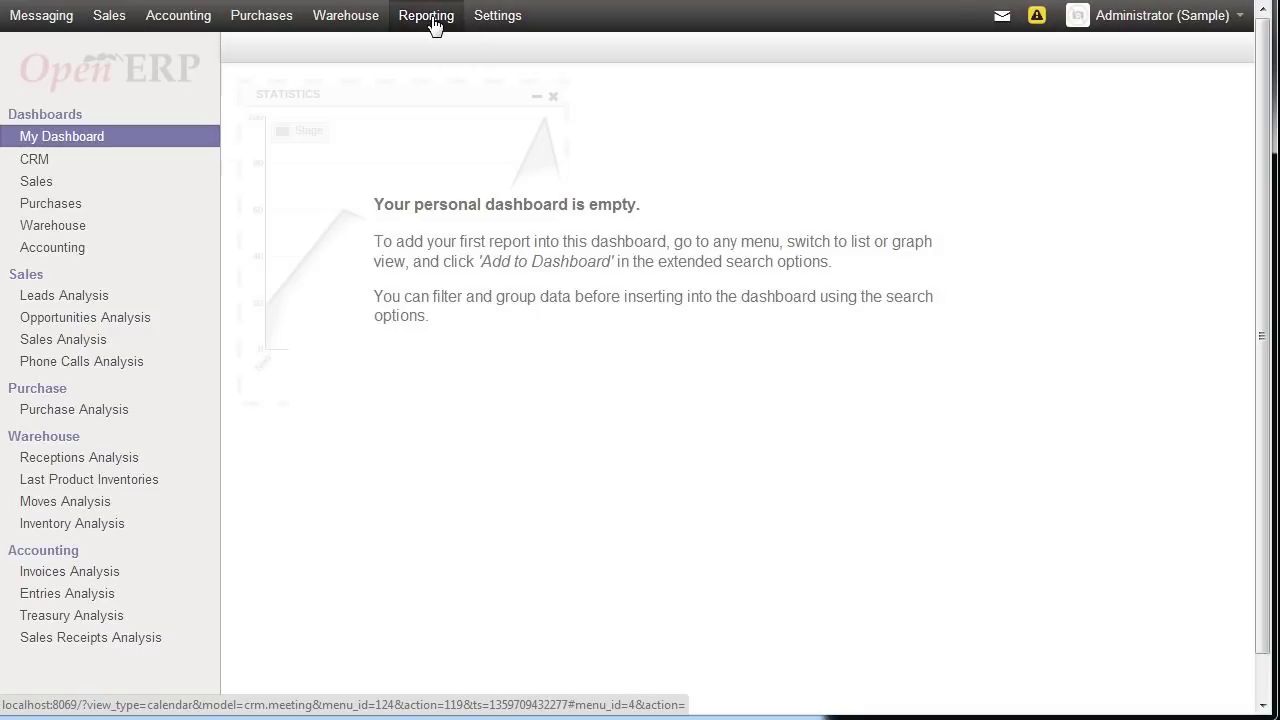
left_click(345, 33)
left_click(268, 15)
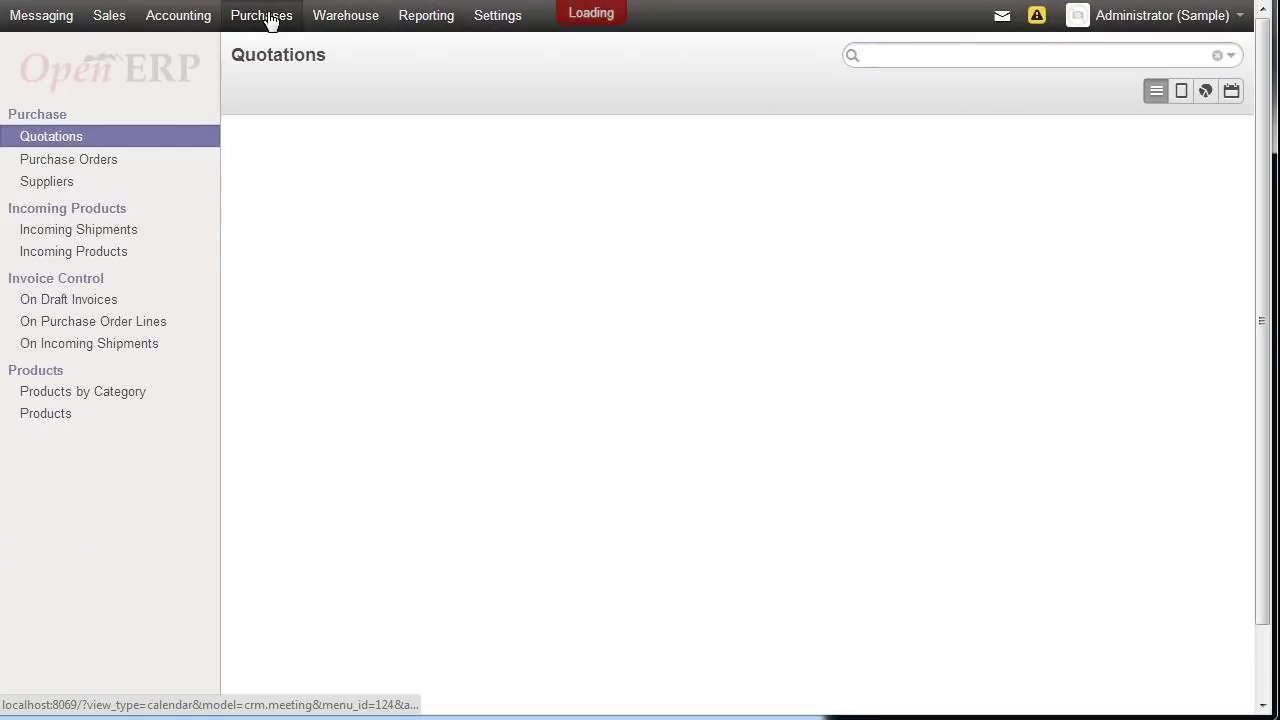
left_click(201, 20)
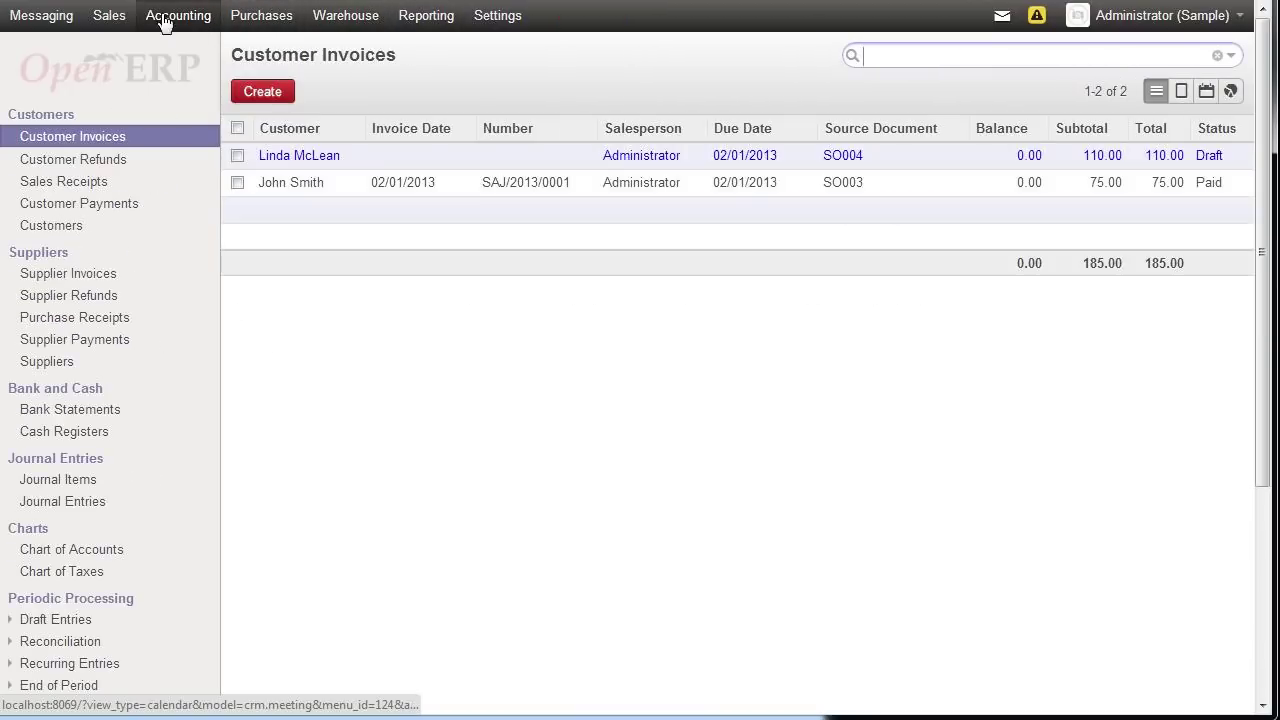
- Go to Sales scheduled calls and start a blank scheduled-call form
left_click(103, 17)
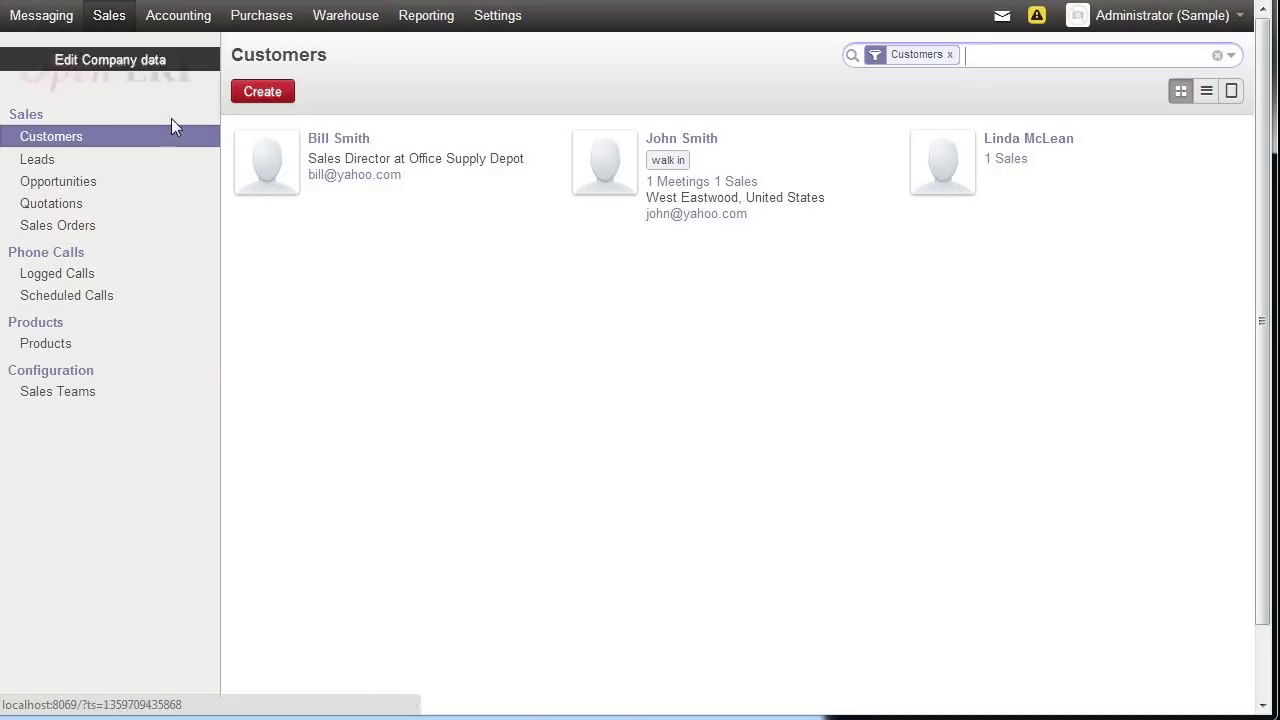
left_click(86, 300)
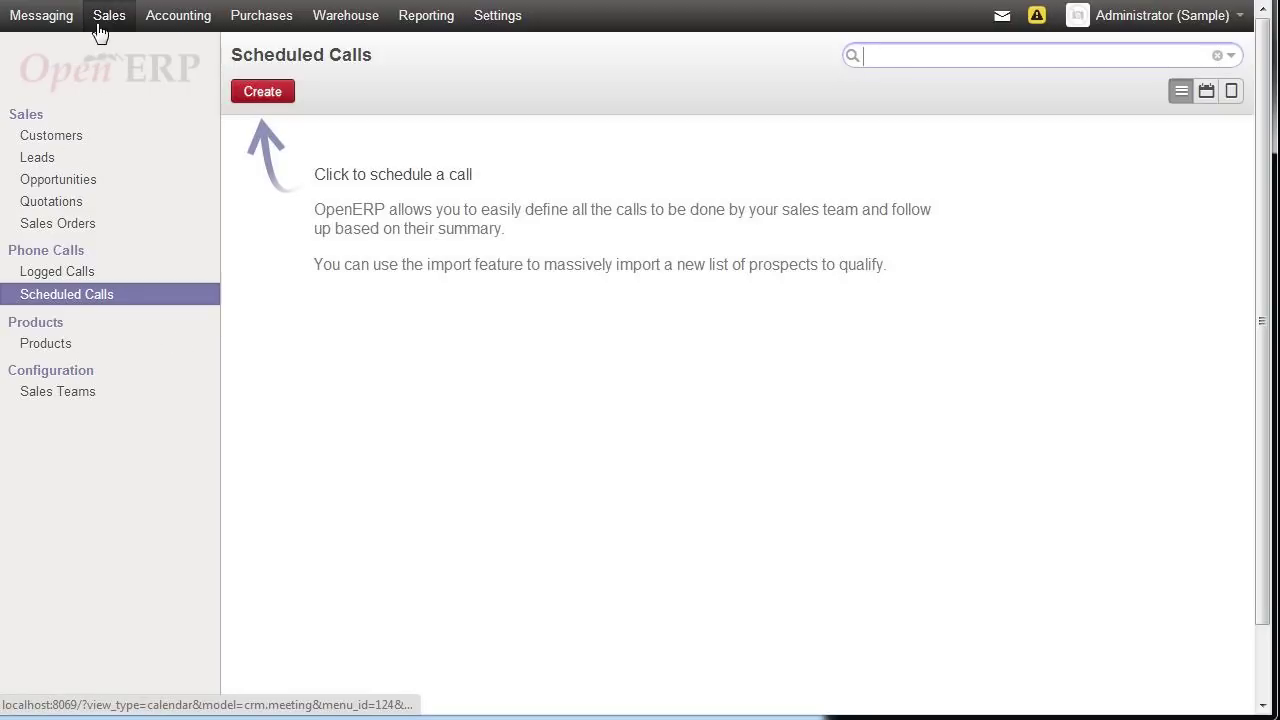
left_click(252, 97)
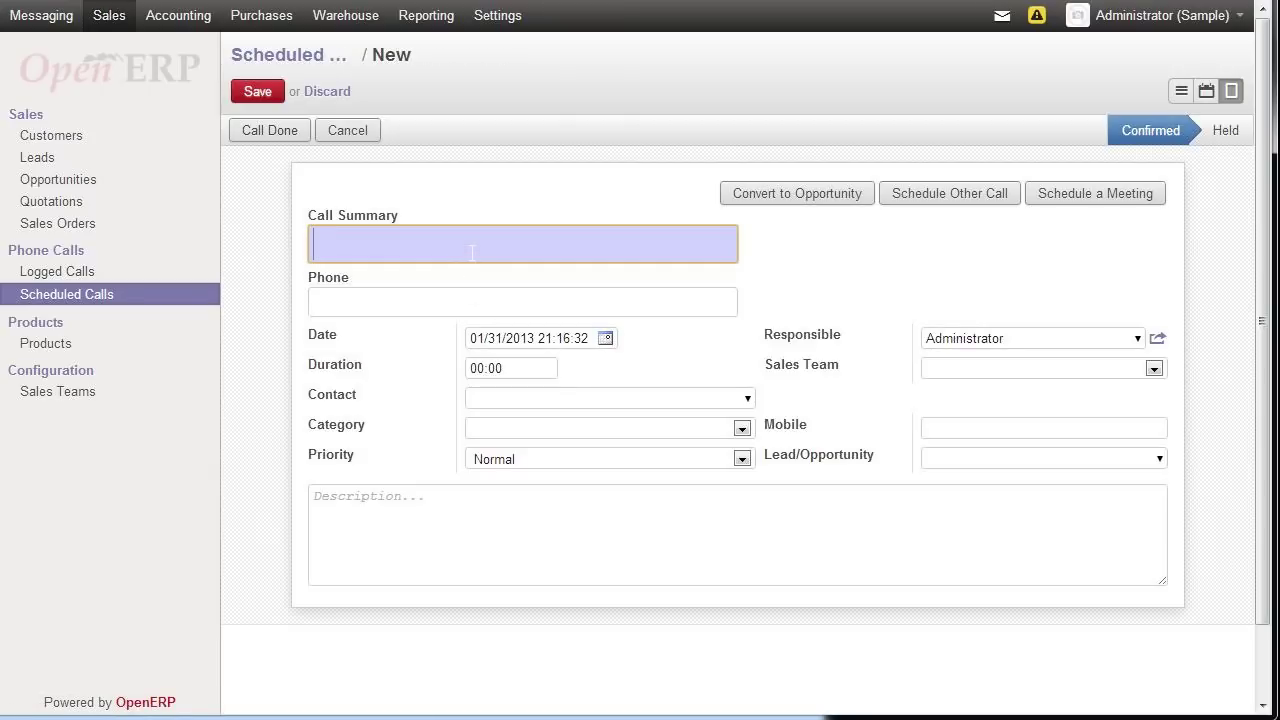
- Enter the call summary 'Call Chamber of Commerce' and the contact phone number
type("Call")
type("Chamber of")
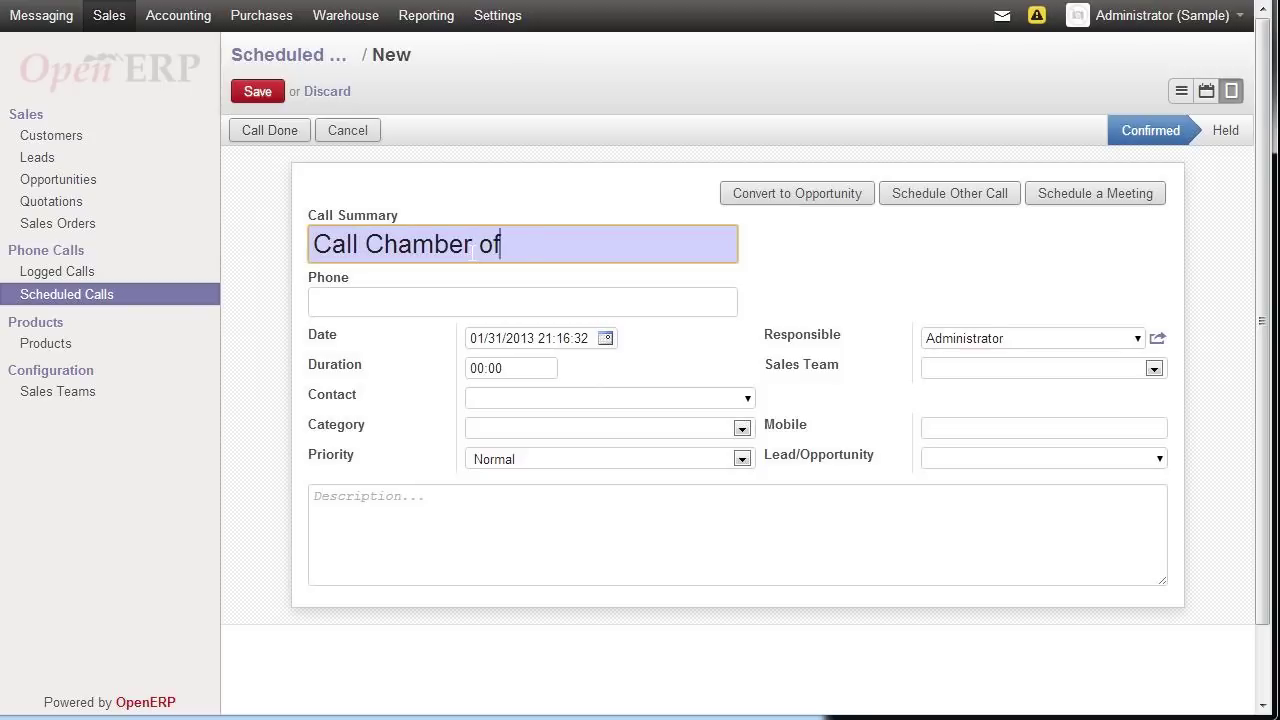
type(" Commerce")
key("Tab")
type("1233")
key("BackSpace")
type("-333-3333")
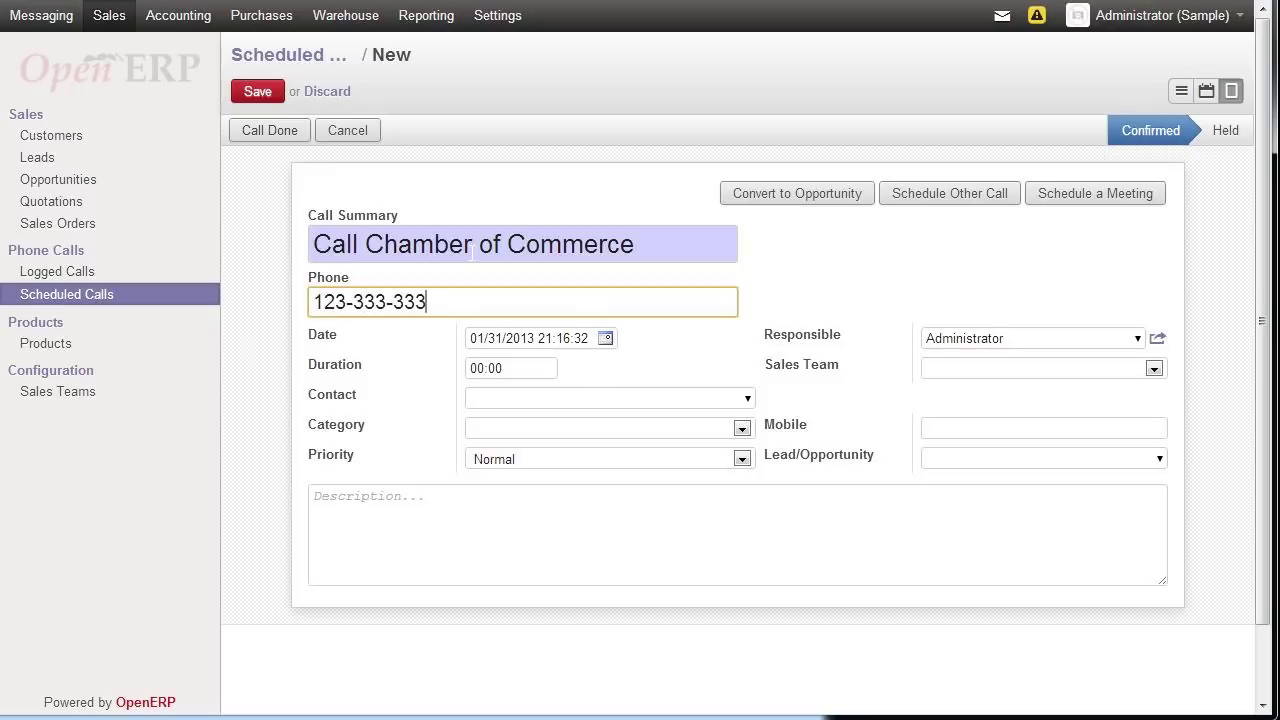
key("Tab")
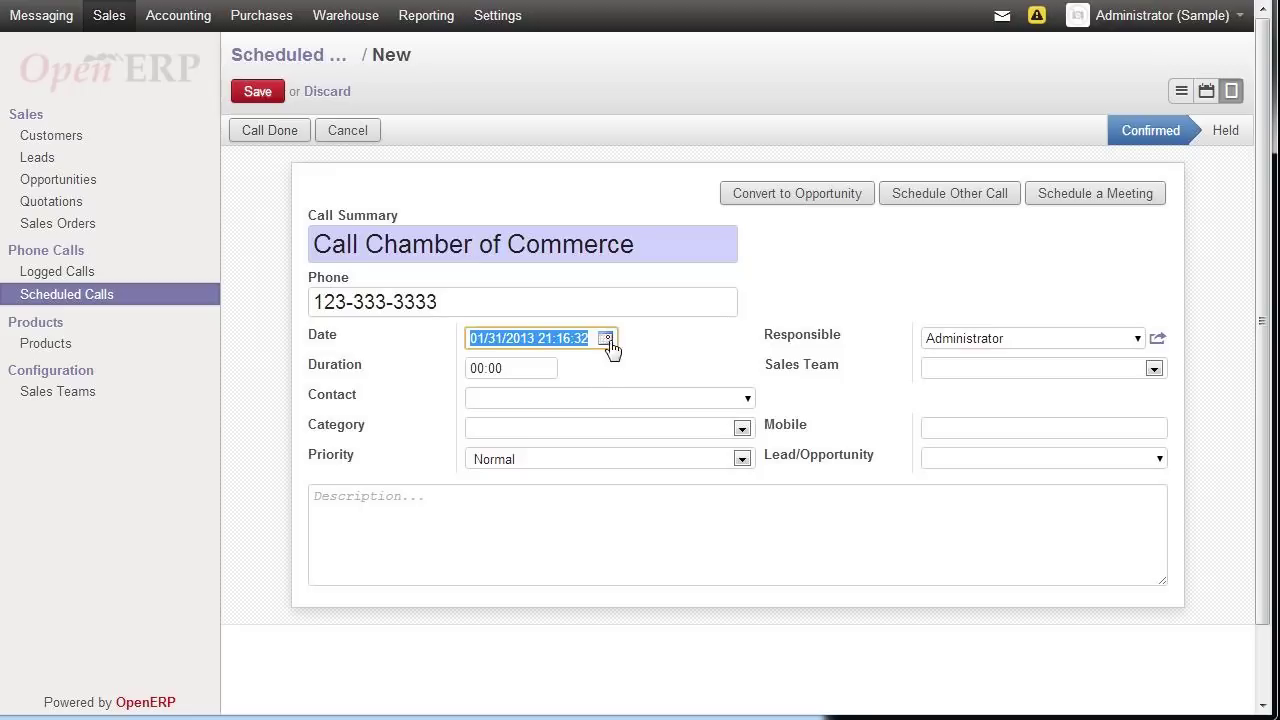
- Date the call 02/06/2013, save it, and open the add-followers dialog
left_click(605, 338)
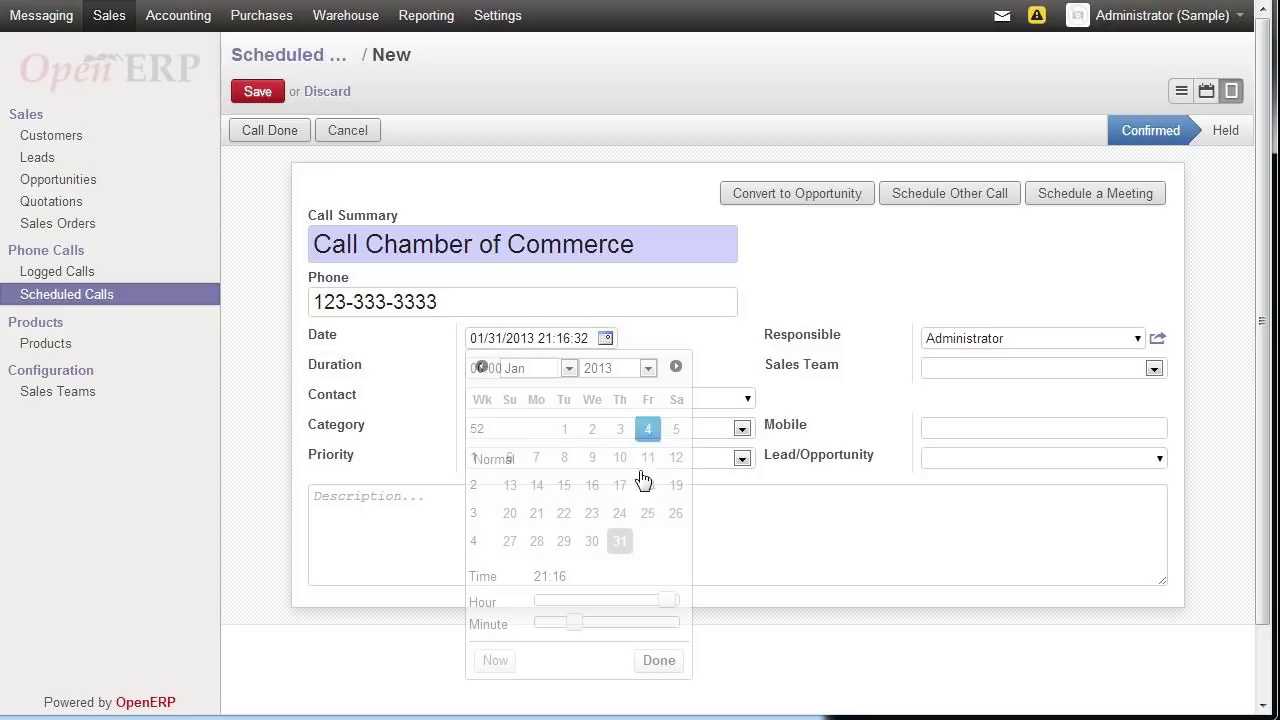
left_click(676, 366)
left_click(592, 457)
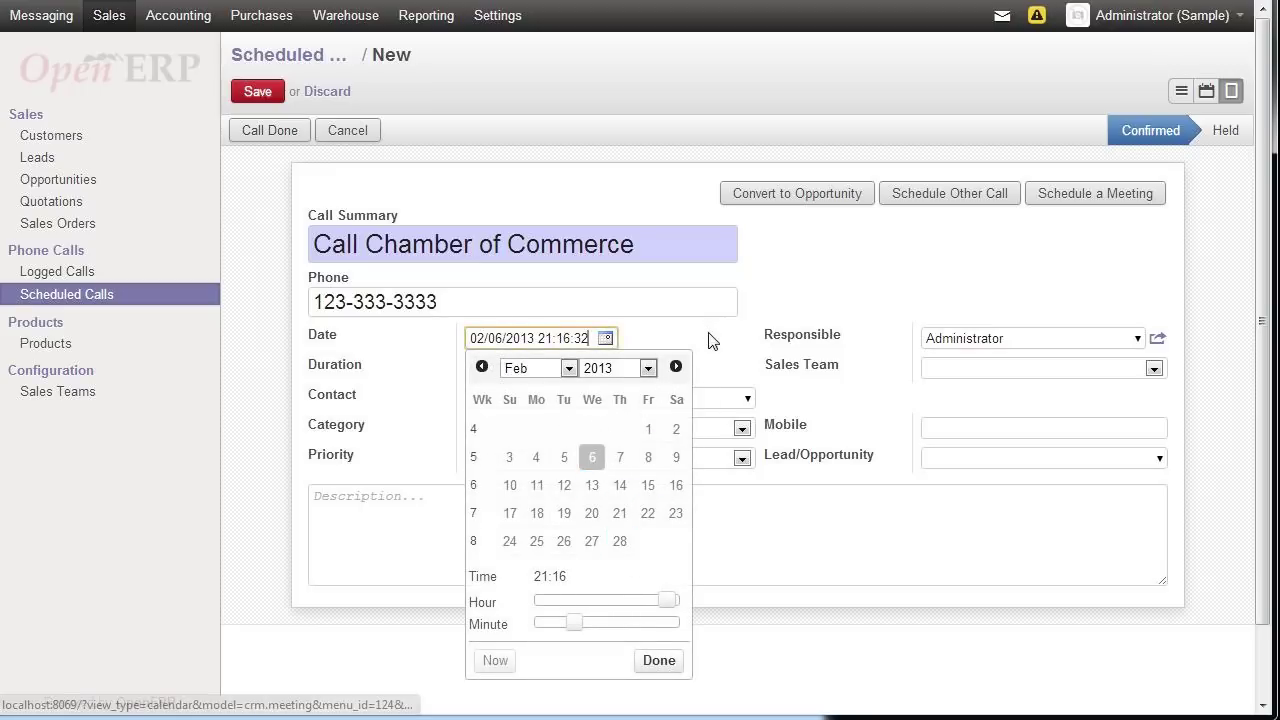
left_click(707, 348)
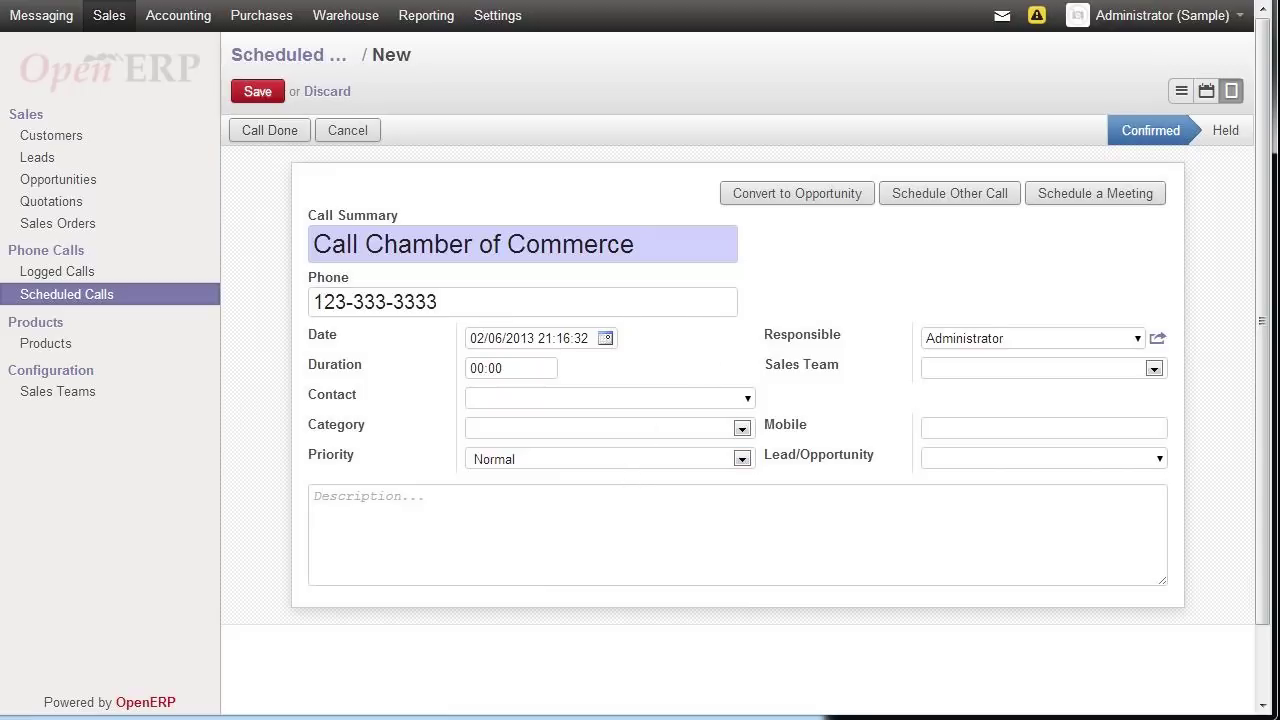
left_click(259, 92)
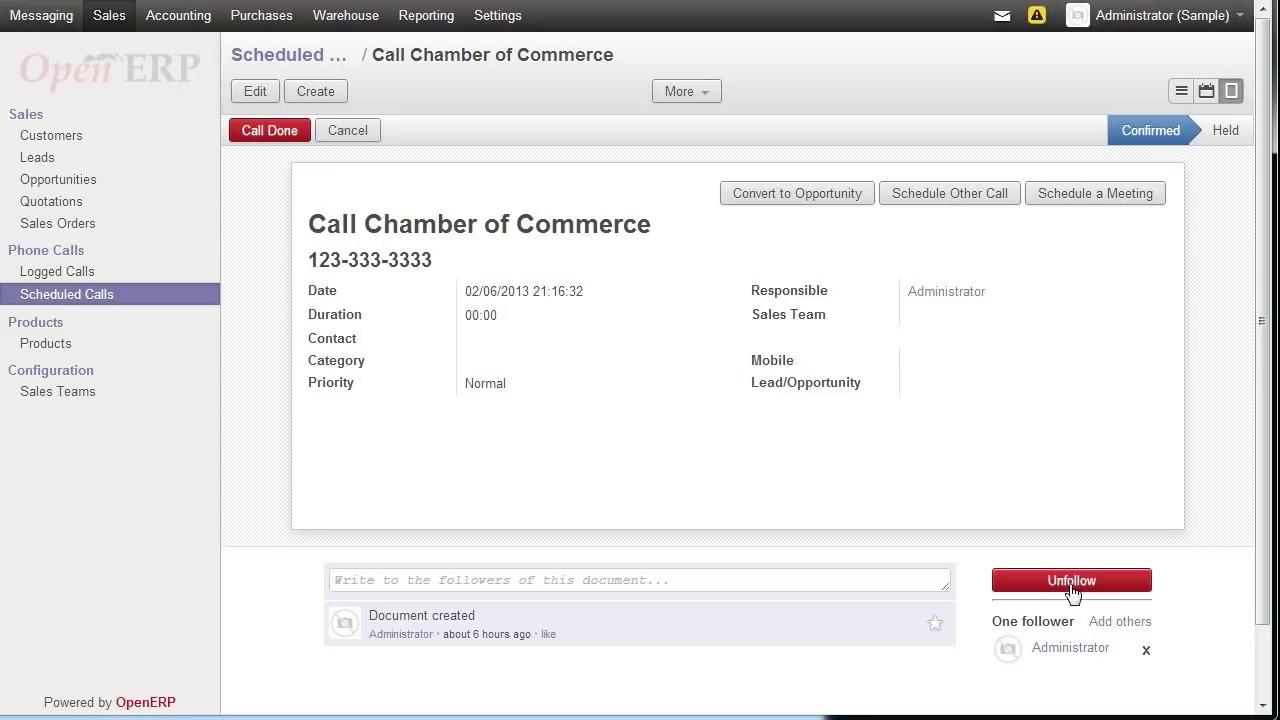
scroll(1060, 640, "down", 2)
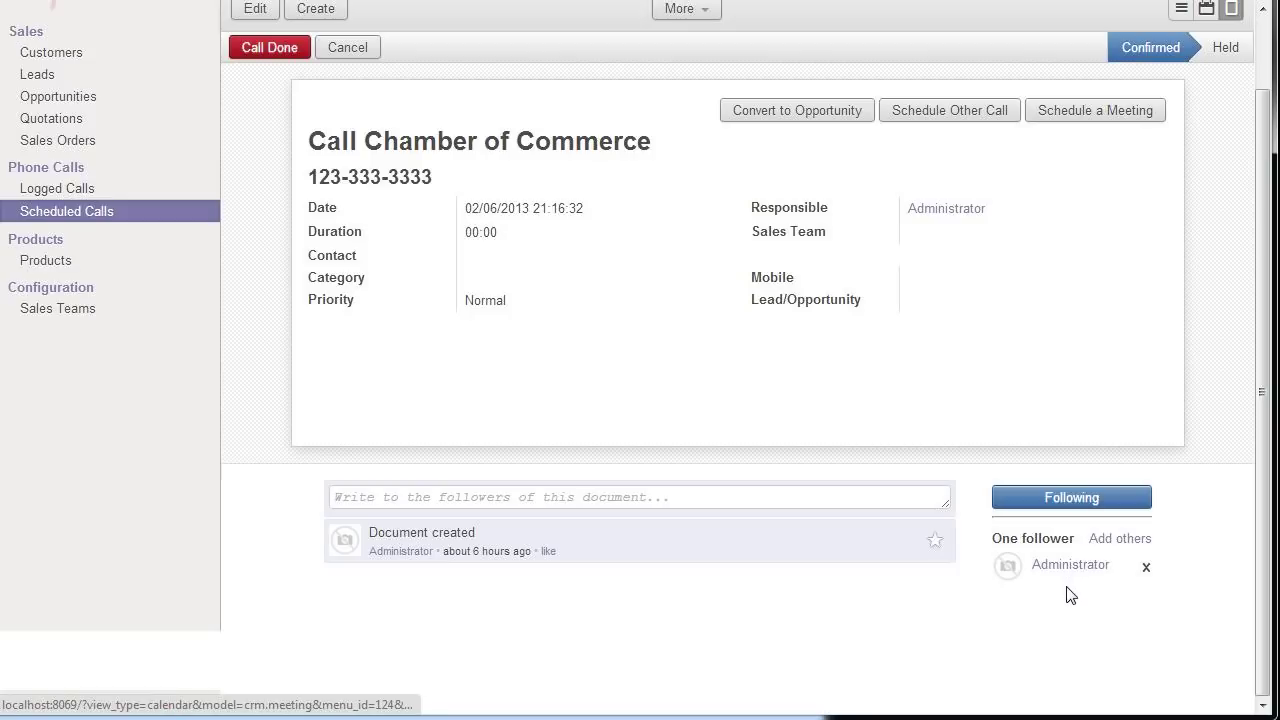
left_click(1112, 541)
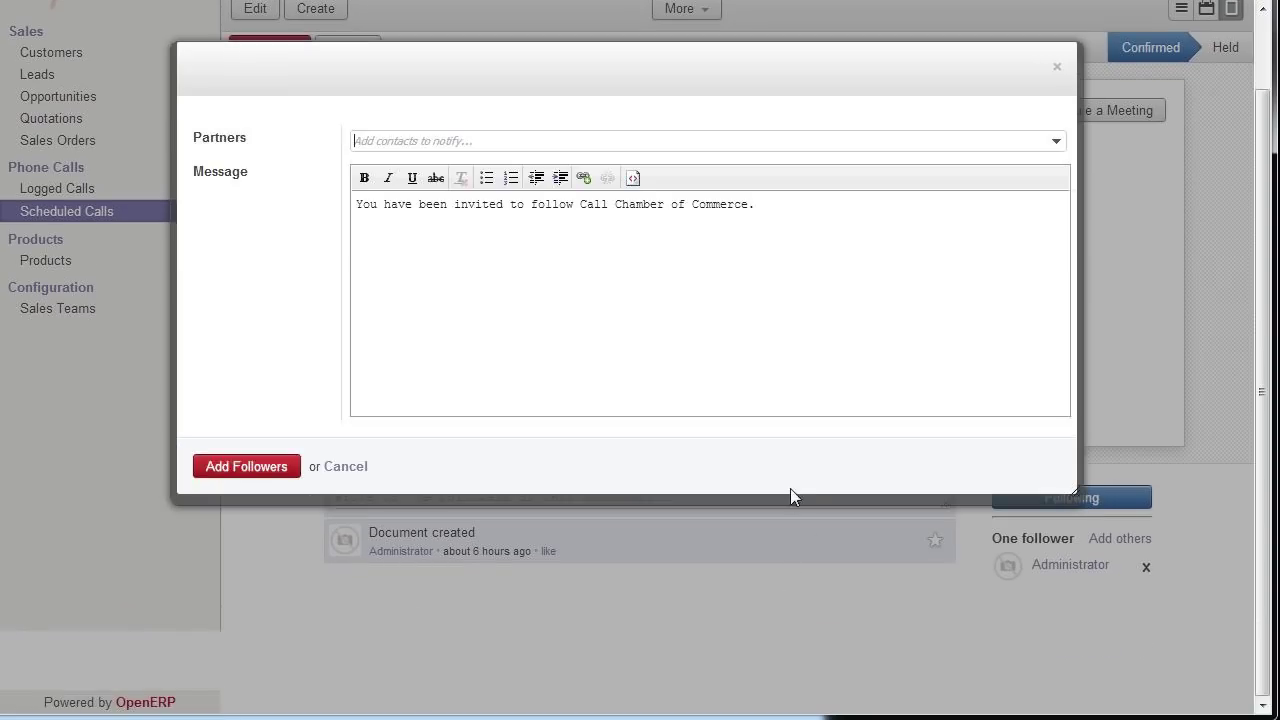
- Add another contact as a follower of the Chamber of Commerce call, filling in the contact's e-mail address
left_click(1056, 141)
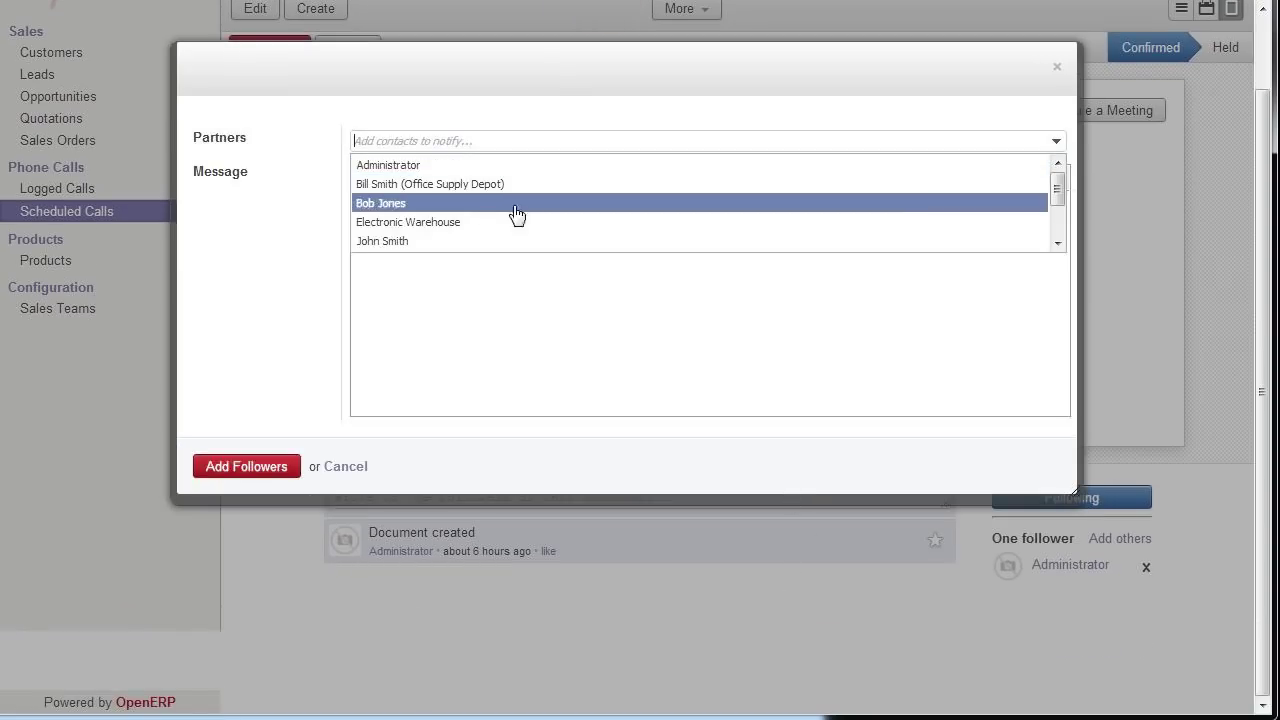
left_click(449, 206)
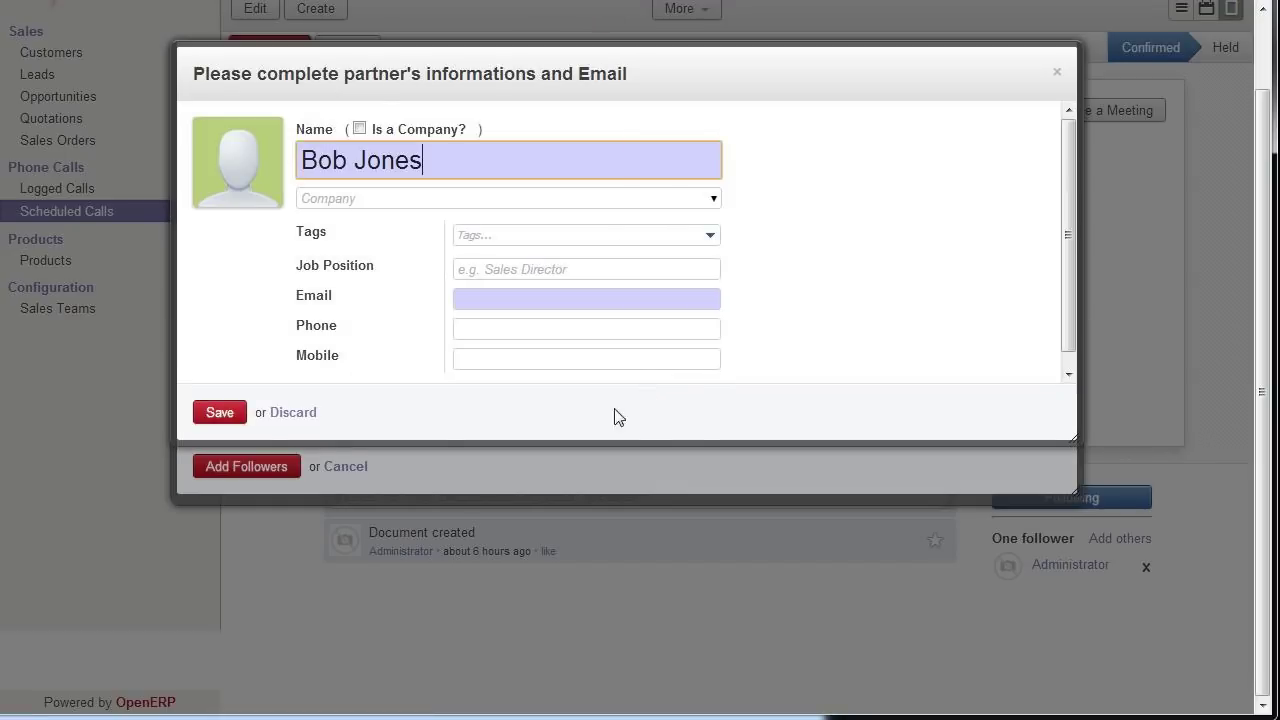
left_click(197, 416)
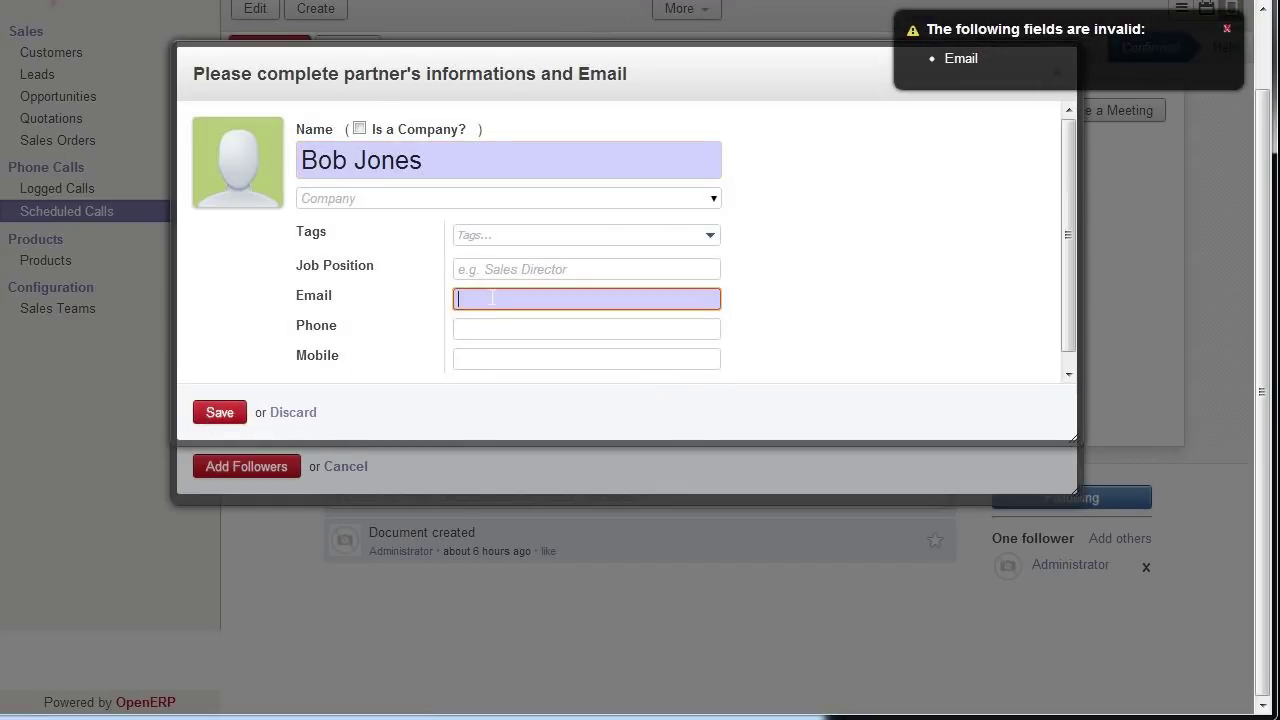
left_click(219, 413)
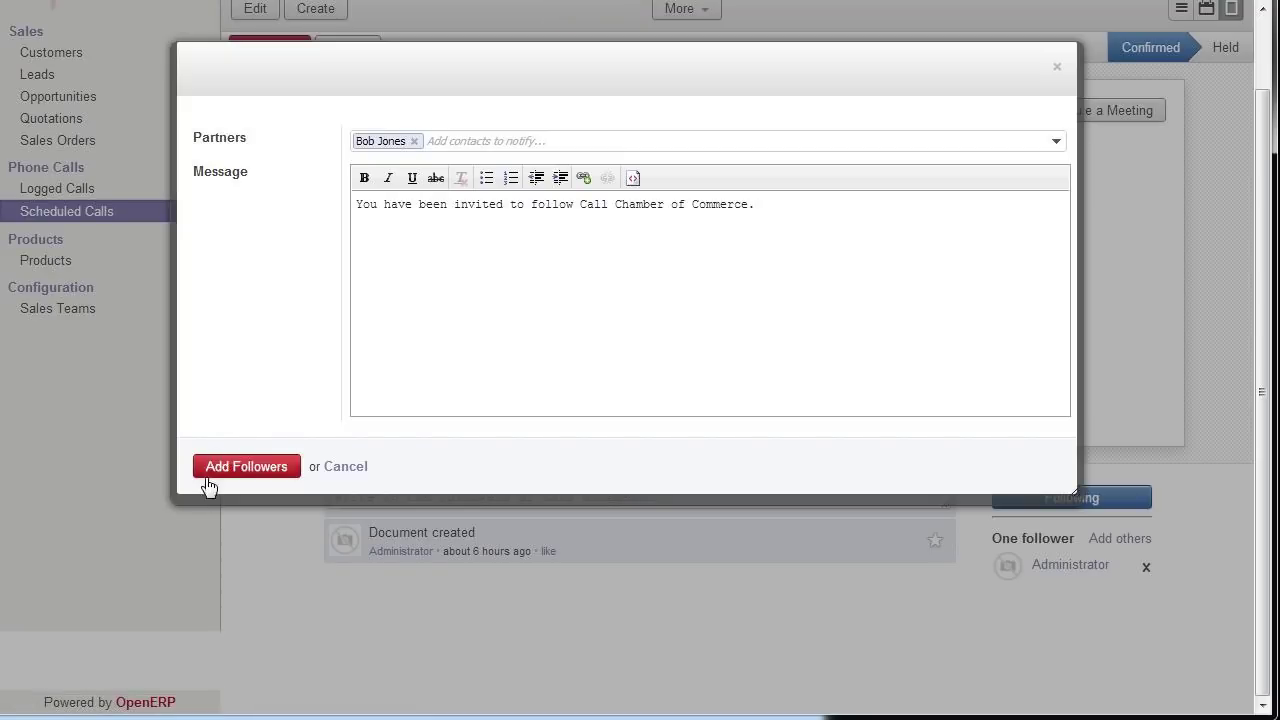
left_click(245, 468)
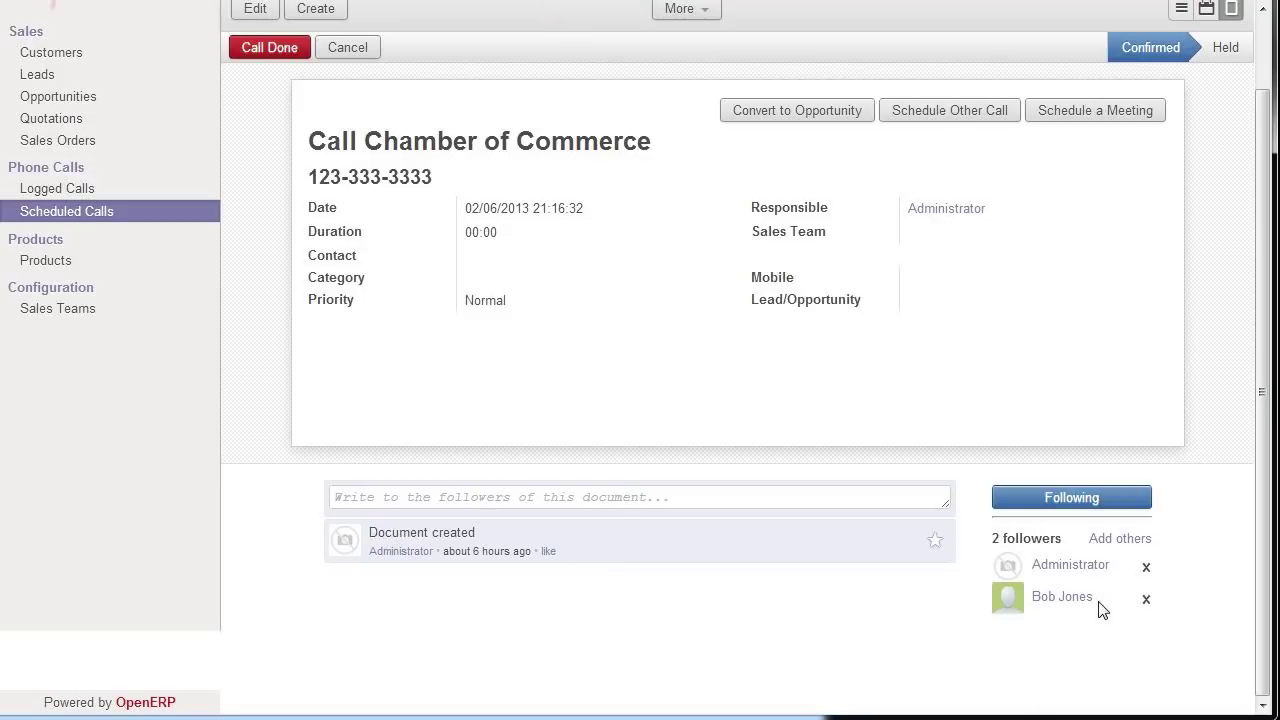
scroll(531, 457, "up", 2)
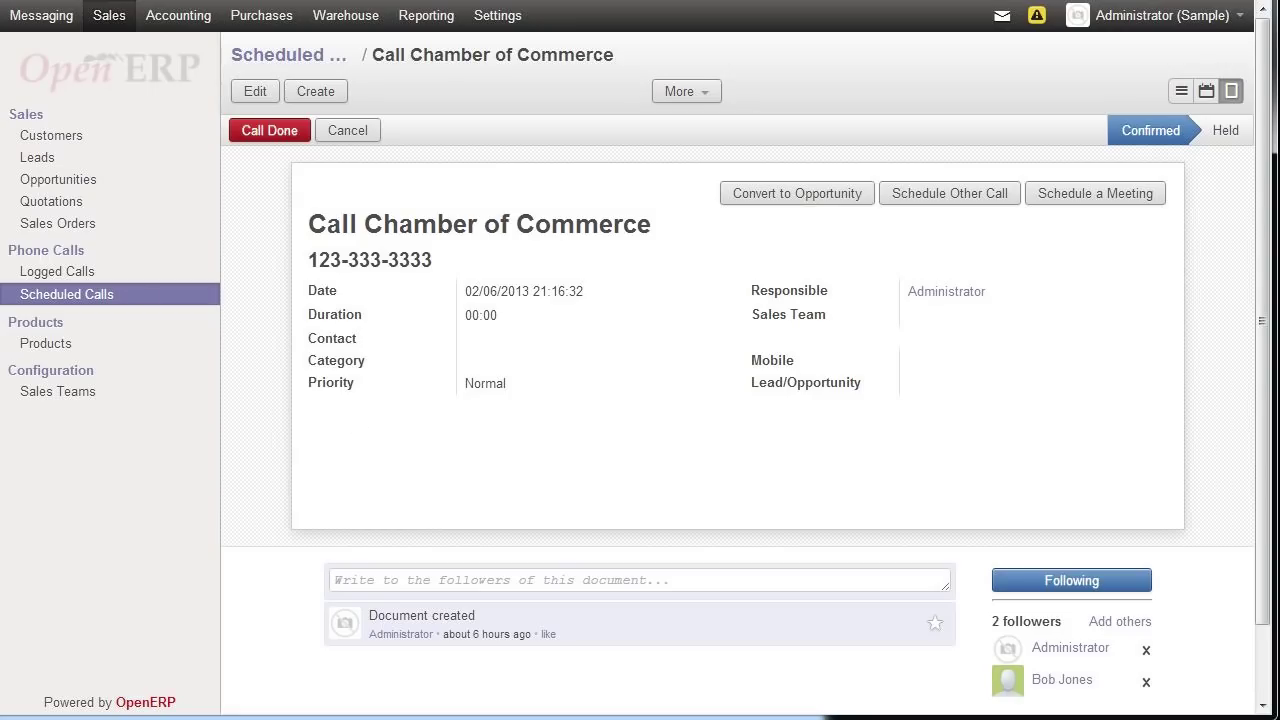
- Look through the sales reporting dashboard, then show the Sales Orders list with SO004 and SO003
left_click(48, 229)
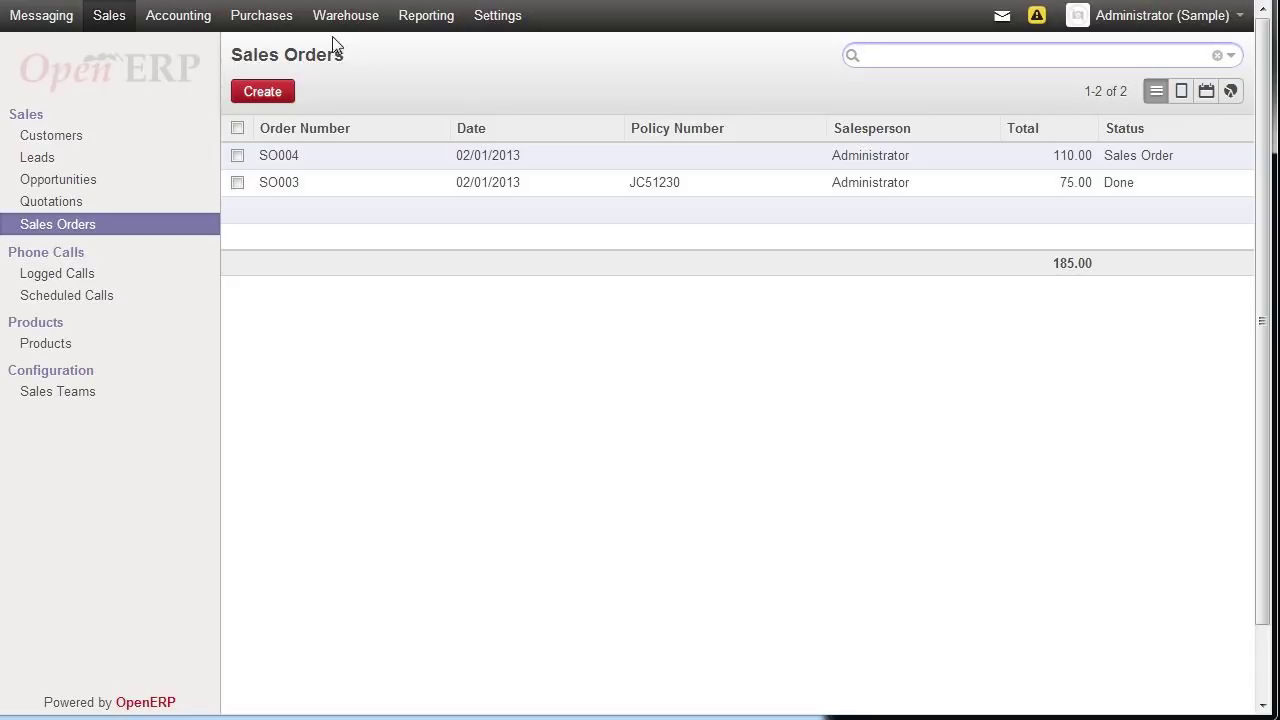
left_click(440, 16)
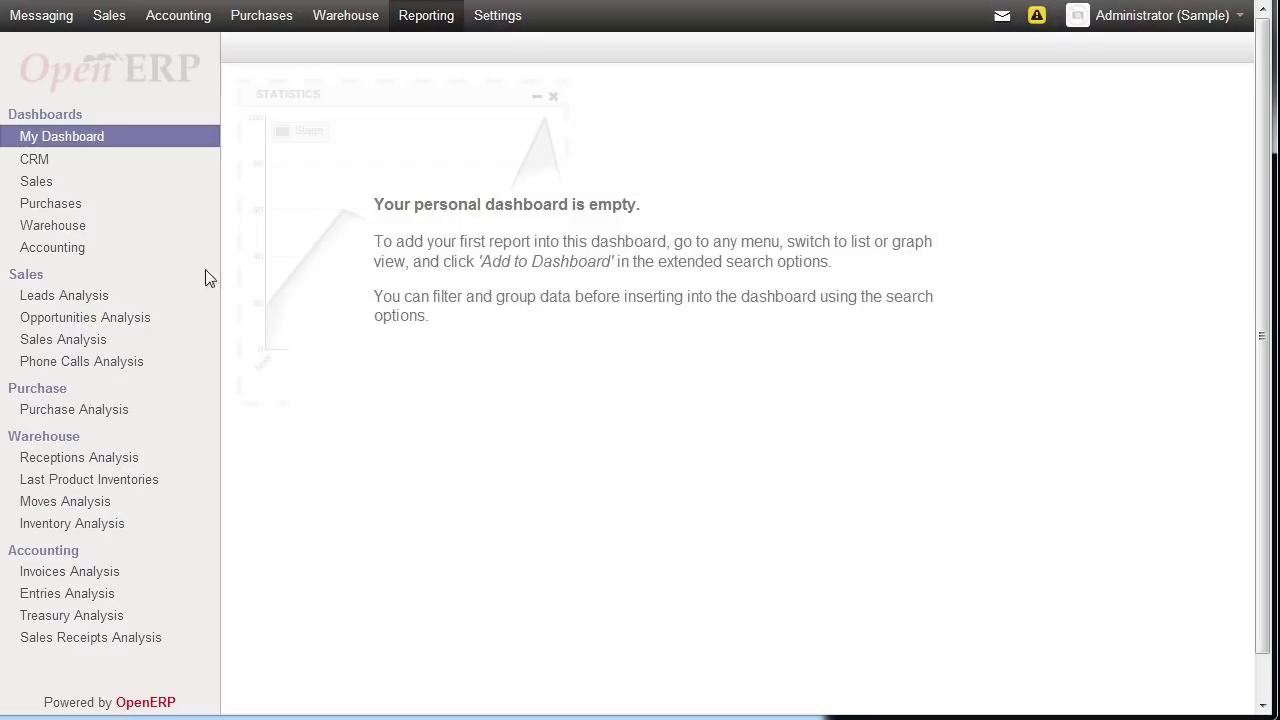
left_click(38, 183)
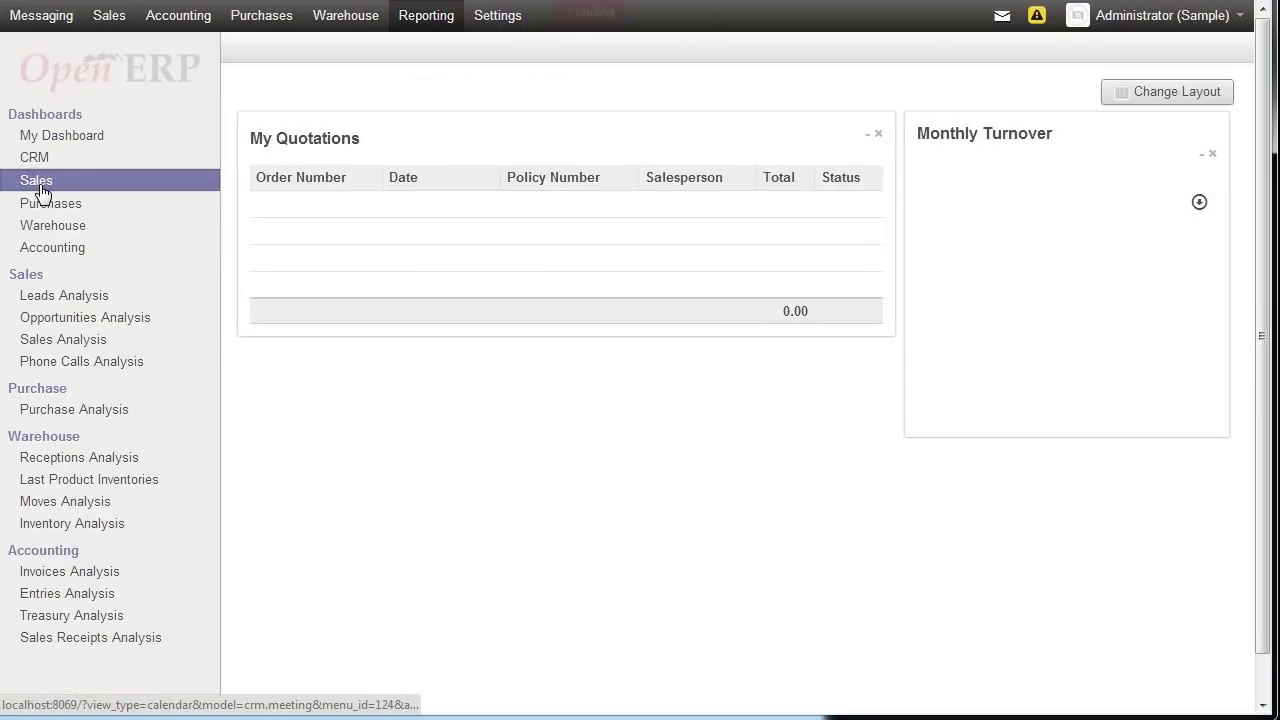
left_click(112, 16)
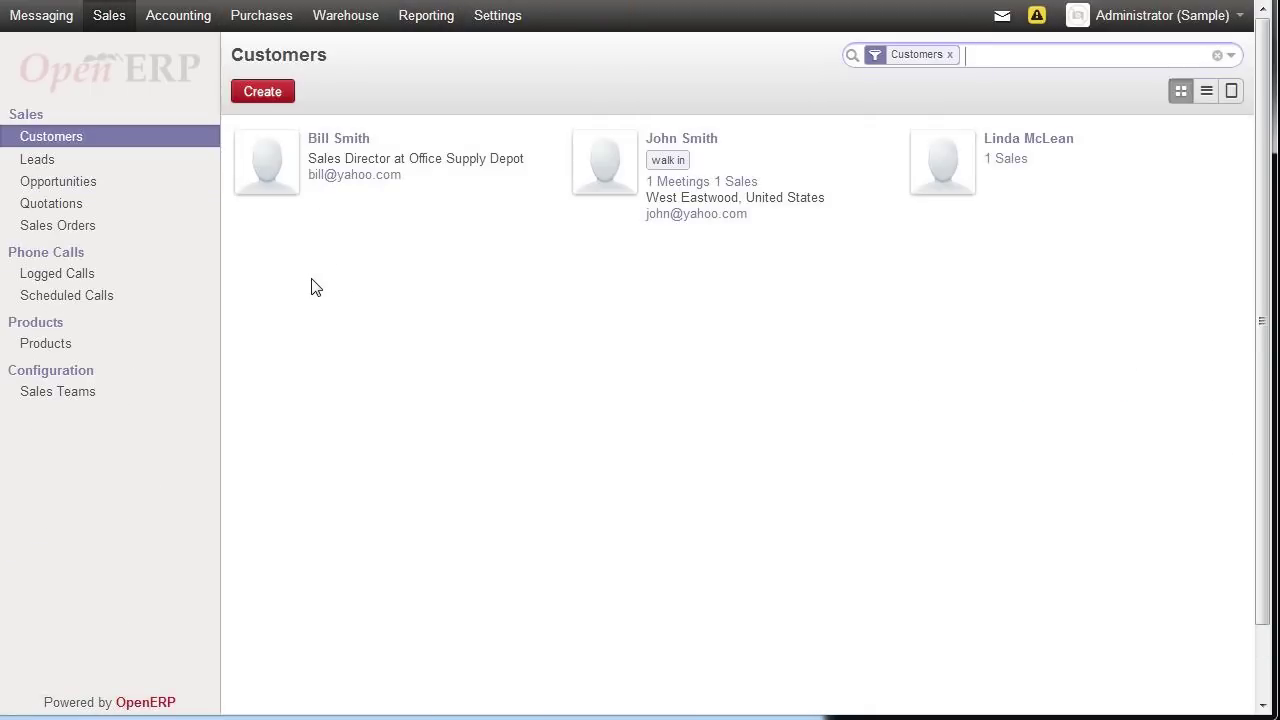
left_click(50, 226)
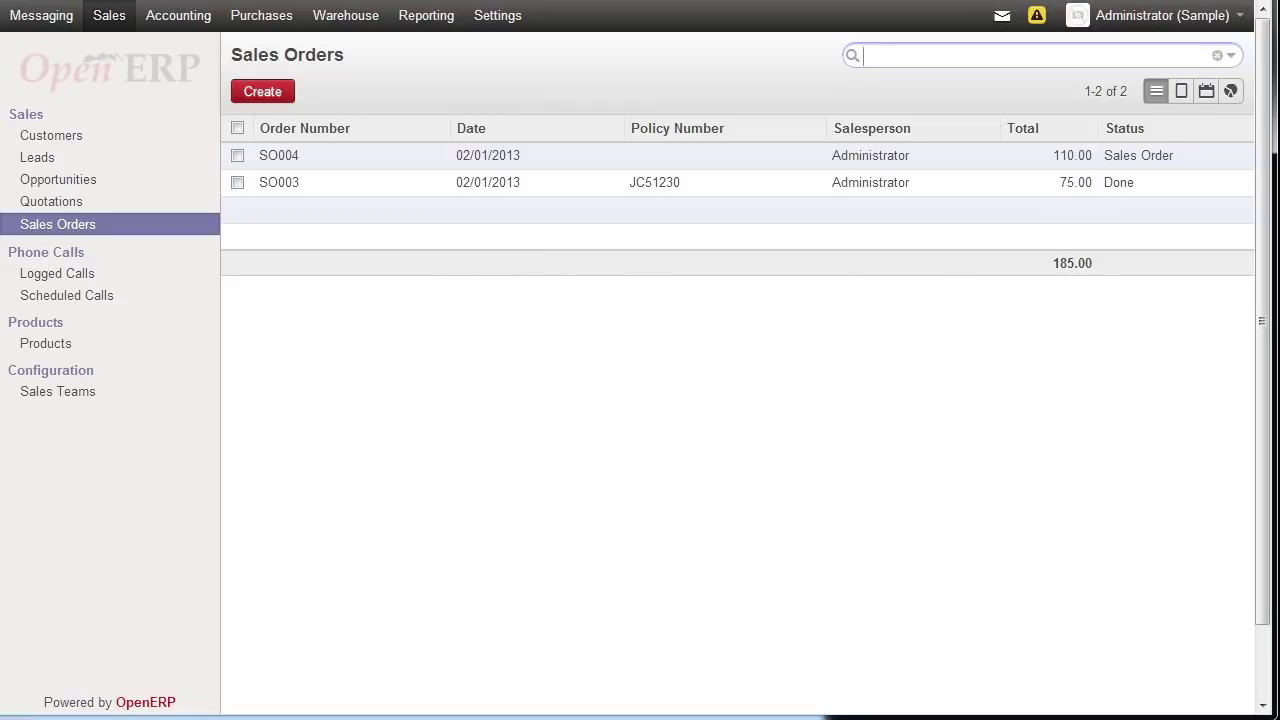
- Add the sales orders list to My Dashboard under the name 'Sales ORdders'
left_click(1232, 57)
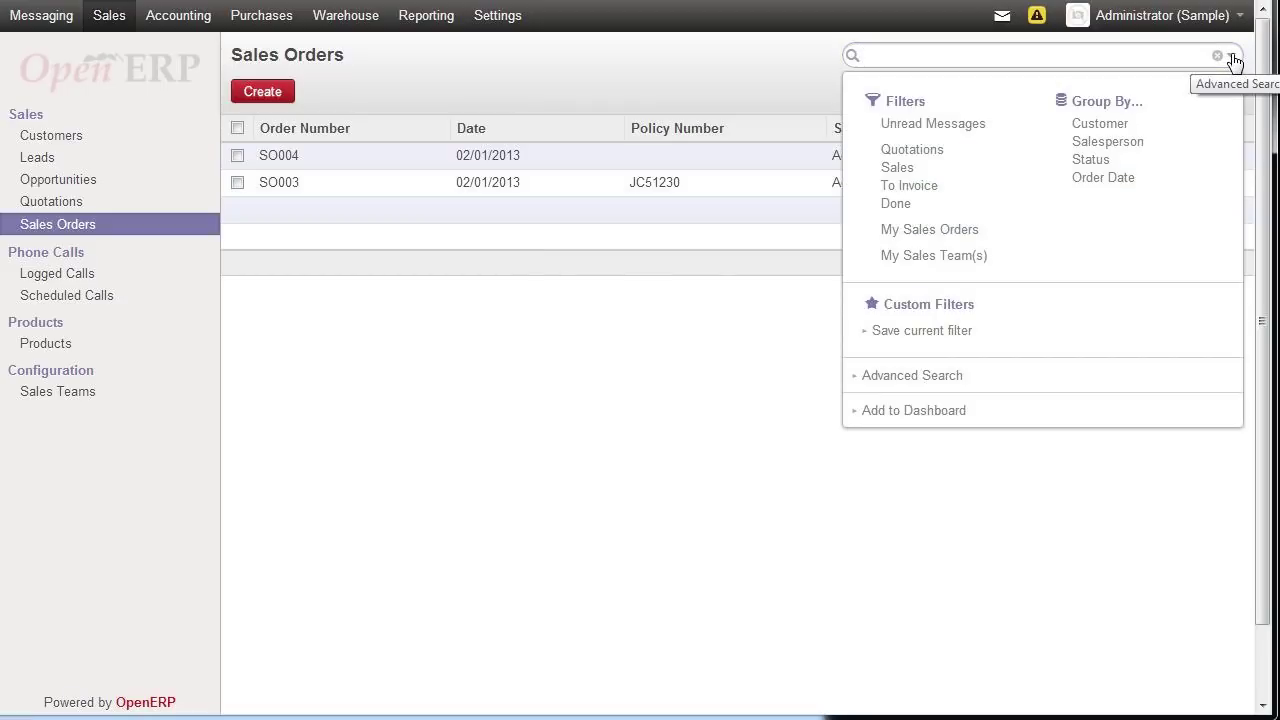
left_click(864, 413)
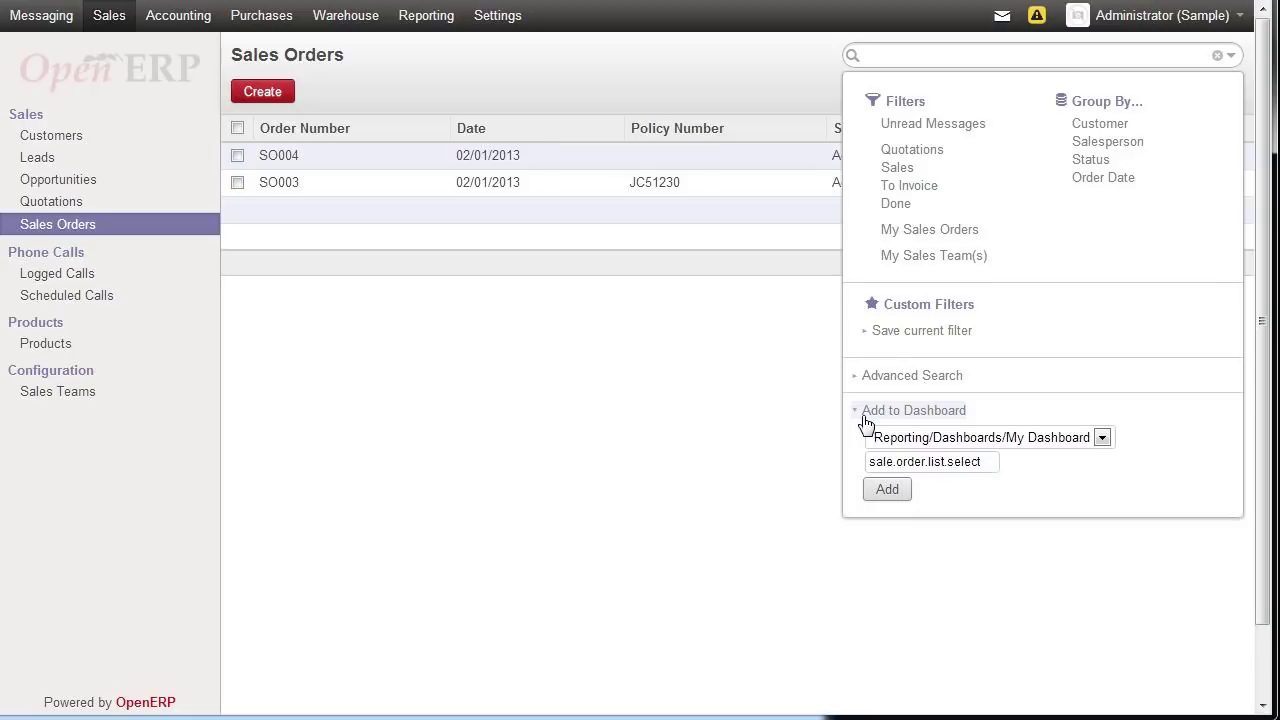
left_click_drag(982, 461, 828, 460)
type("Sales ORde")
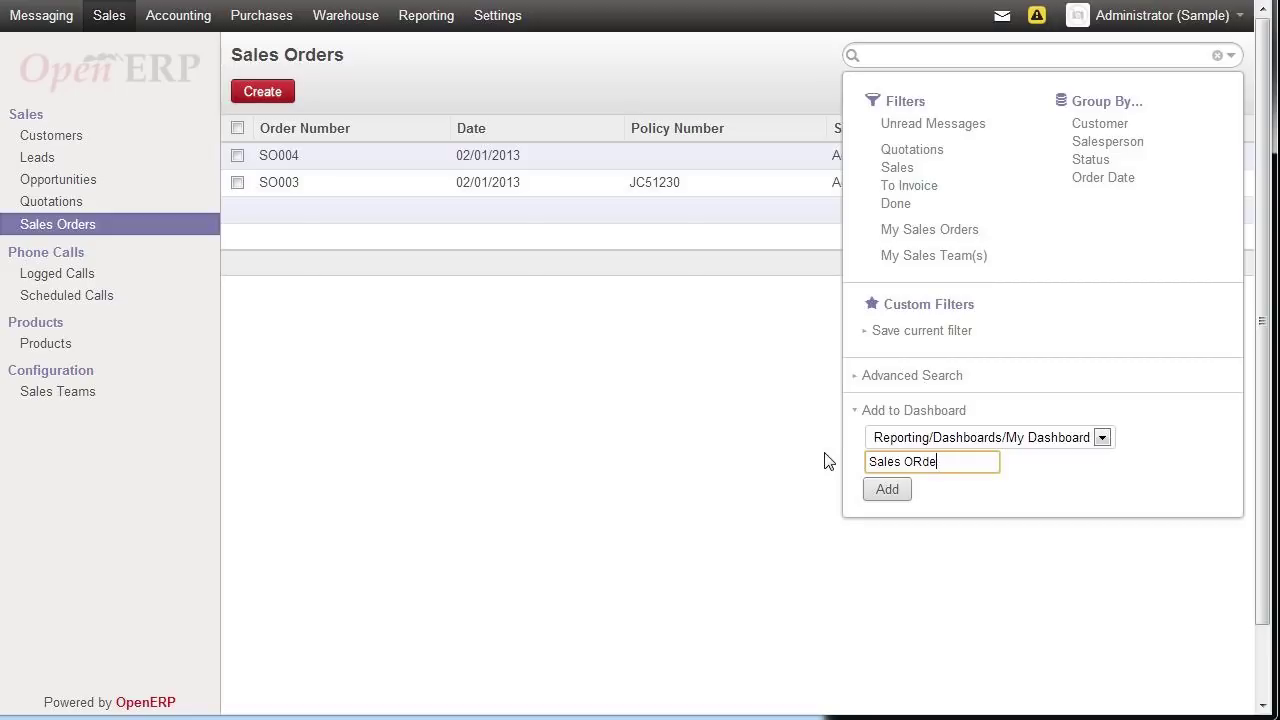
type("ders")
left_click(891, 493)
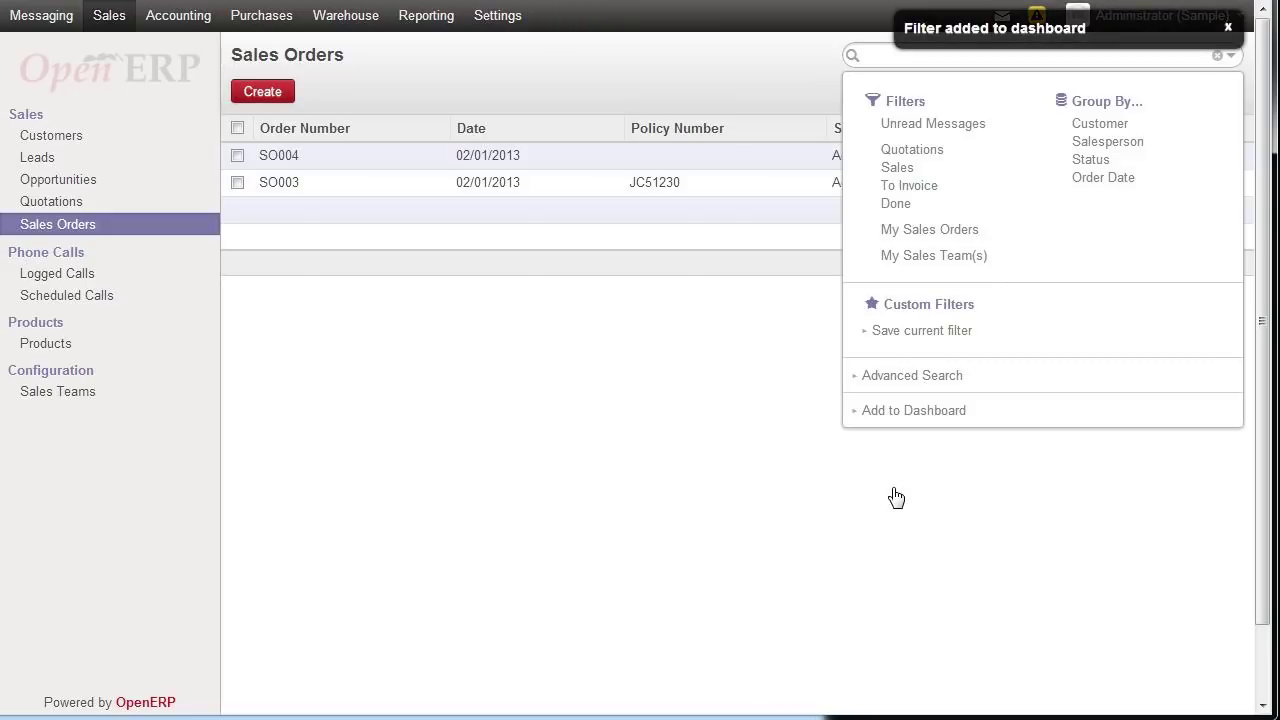
left_click(655, 463)
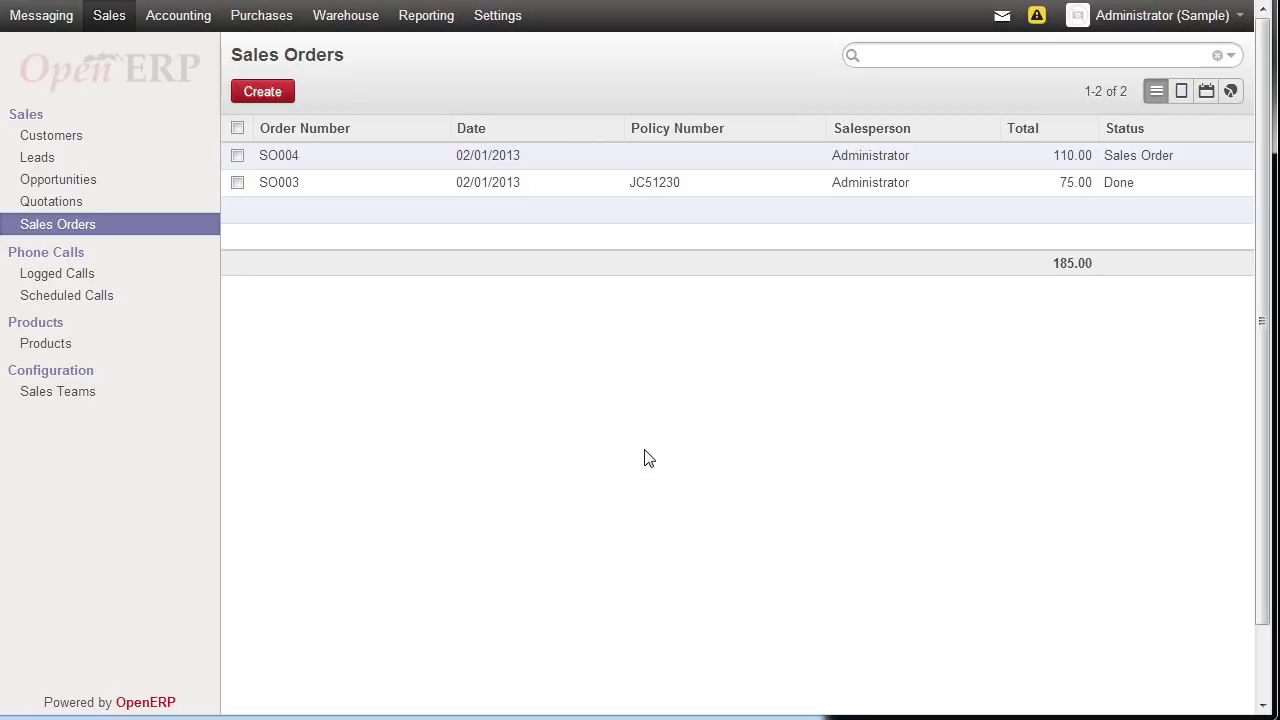
left_click(87, 297)
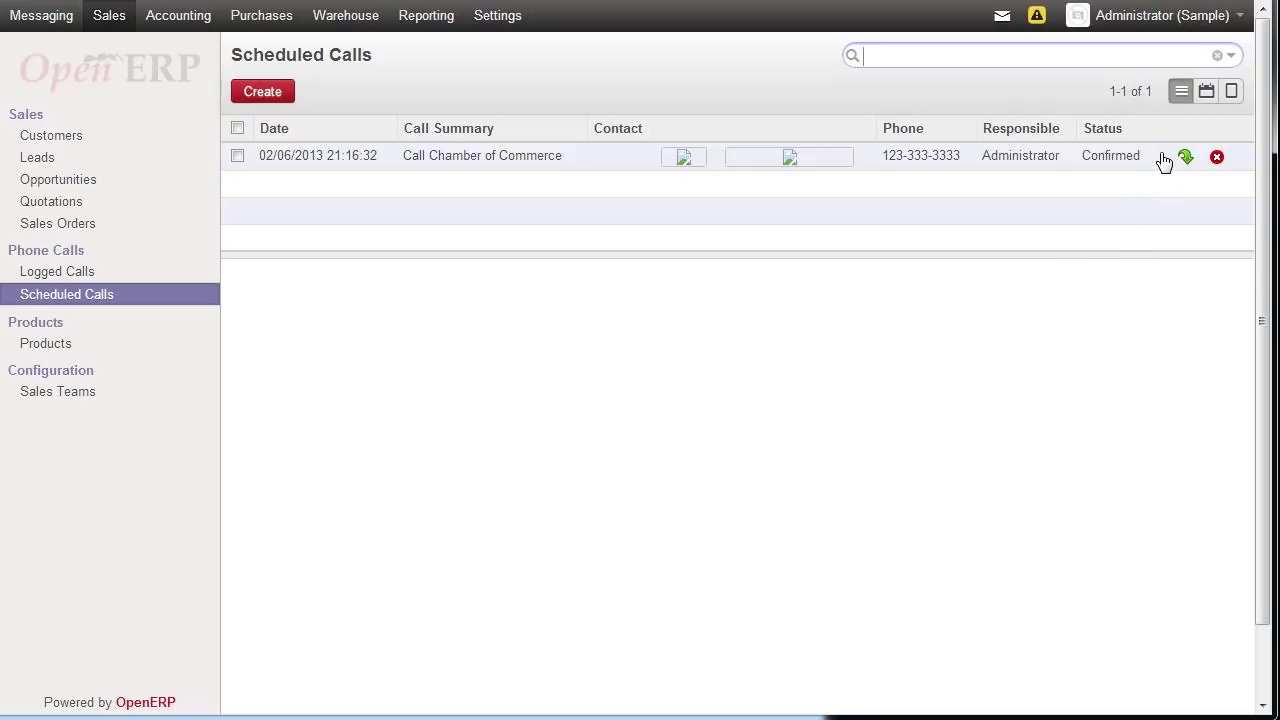
- Put the Scheduled Calls list on My Dashboard as 'Scheduled Calls'
left_click(1231, 57)
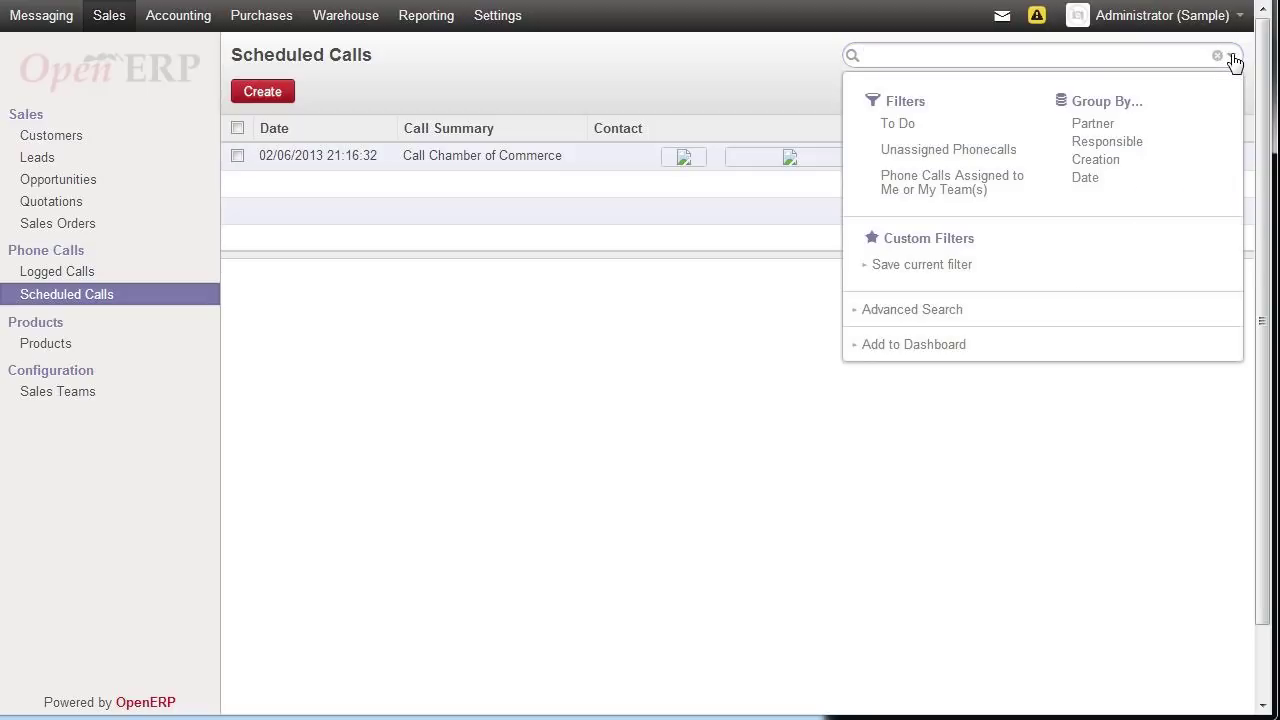
left_click(884, 346)
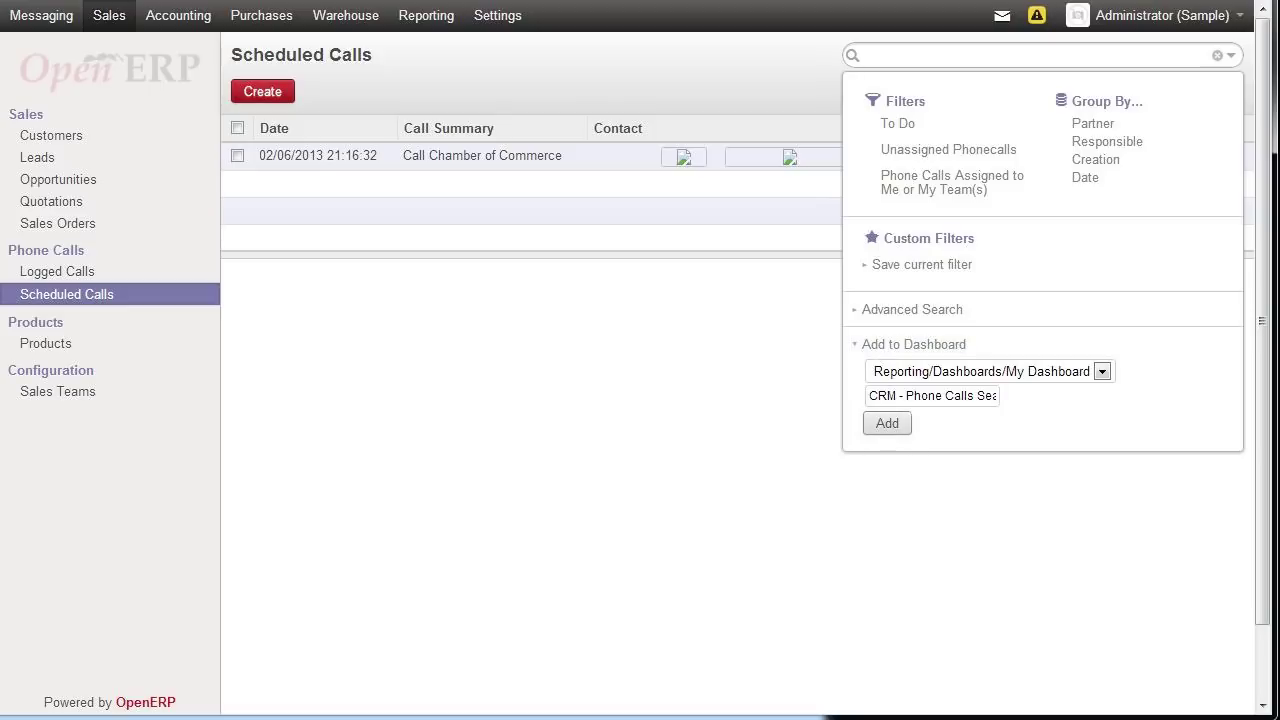
left_click(930, 395)
left_click_drag(870, 395, 996, 395)
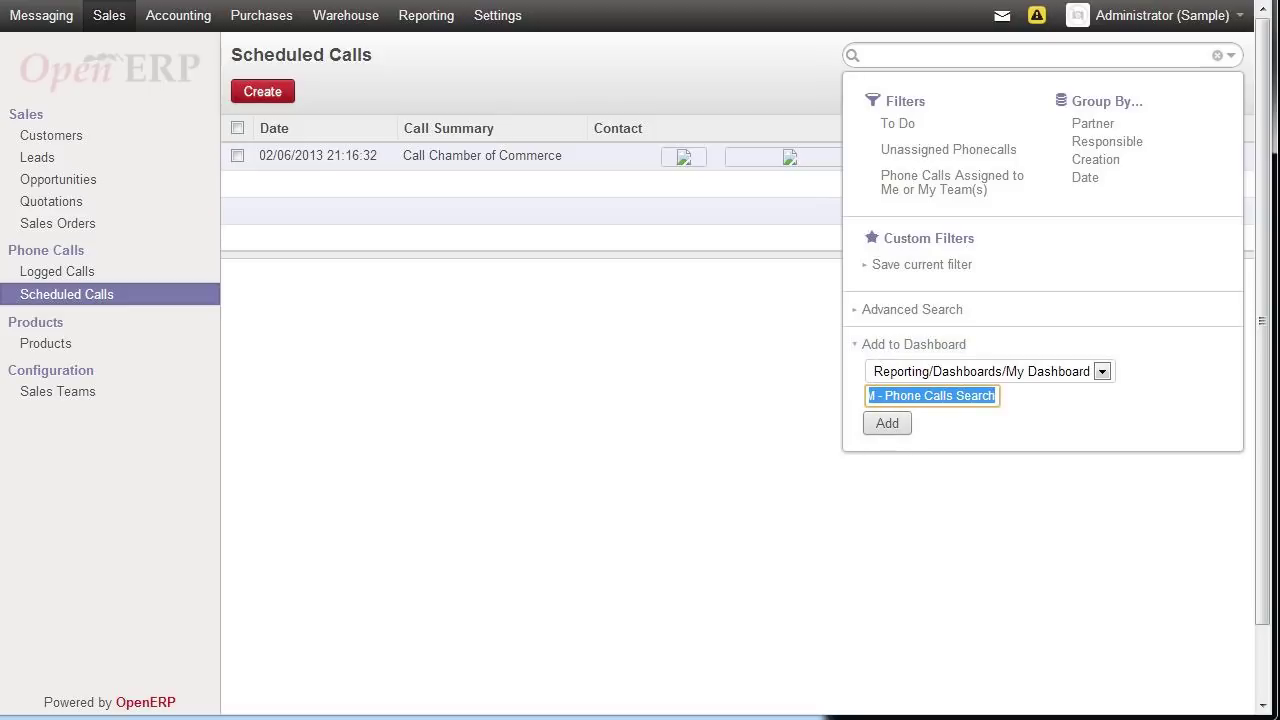
type("Scheduled Calls")
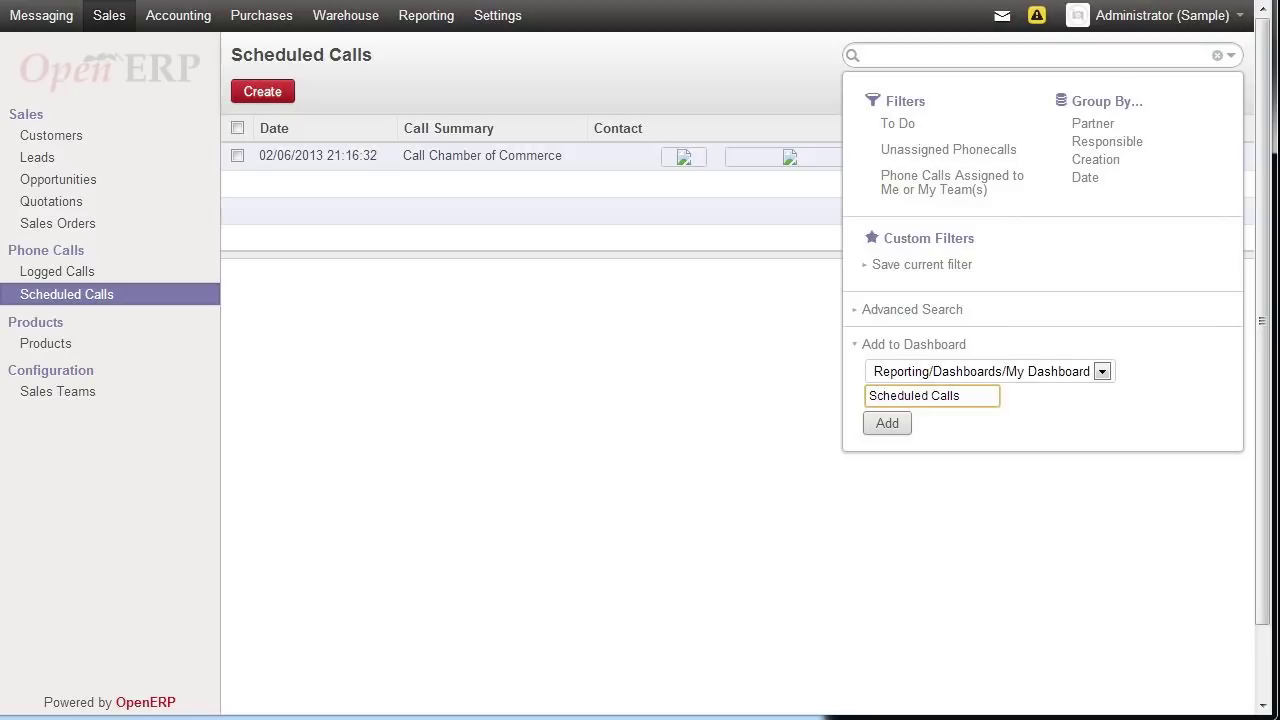
left_click(900, 423)
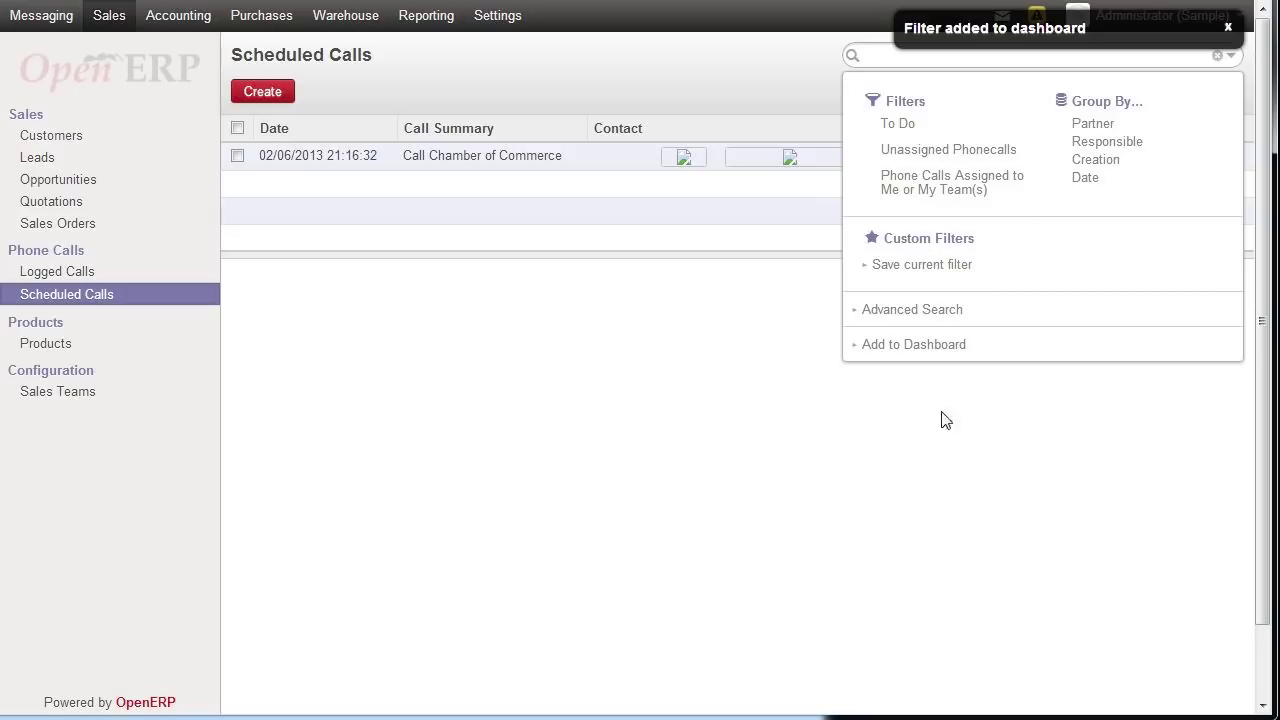
left_click(1228, 27)
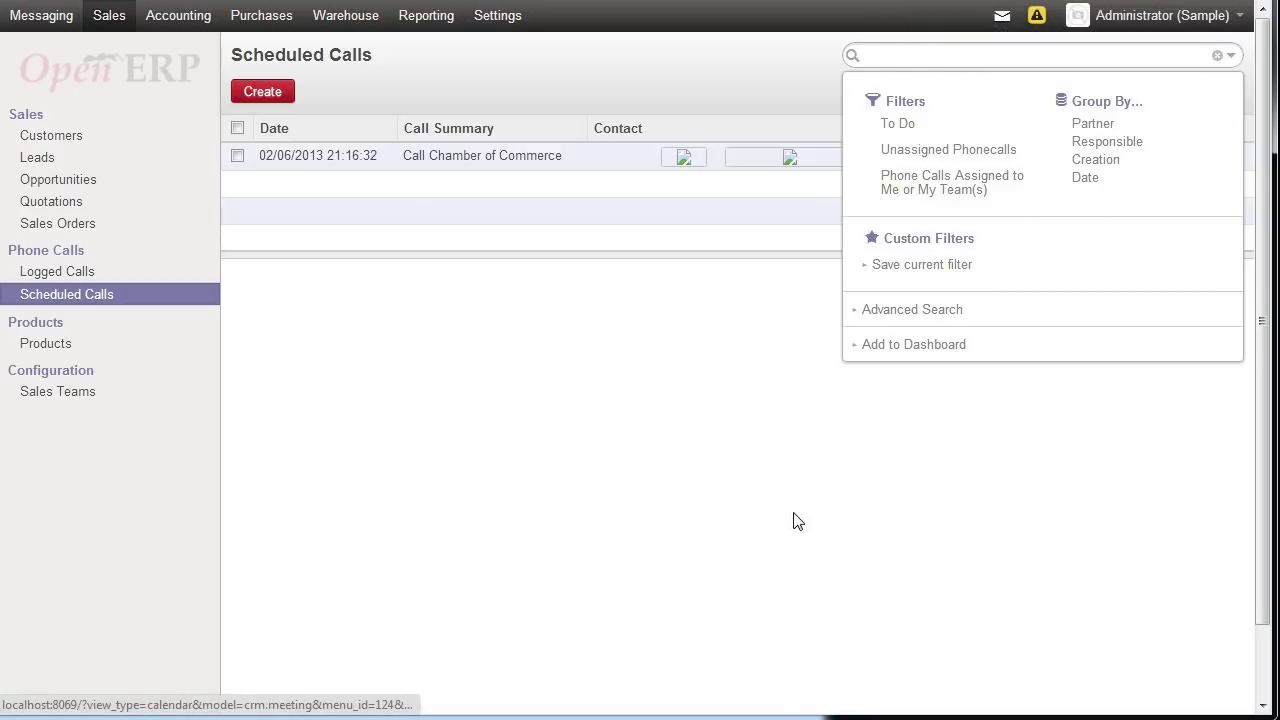
left_click(797, 521)
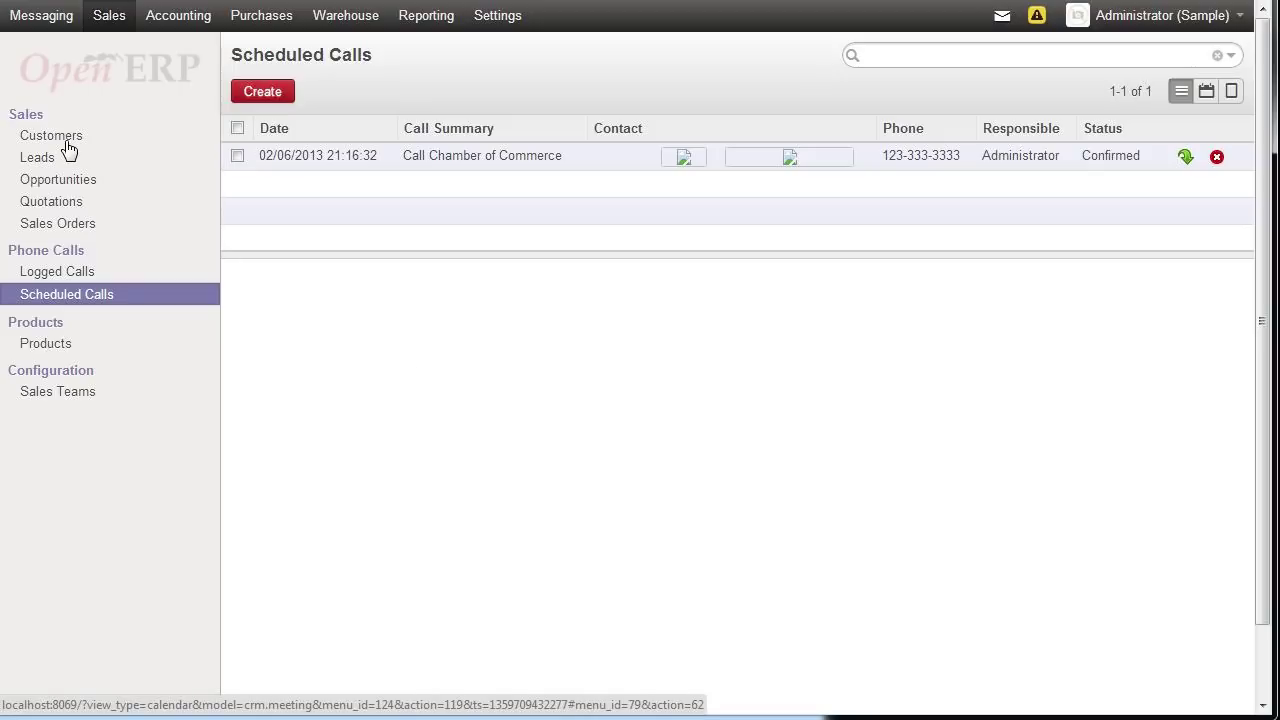
- Open Purchases > Purchase Orders and add that list to My Dashboard as 'Purchase Orders'
left_click(255, 15)
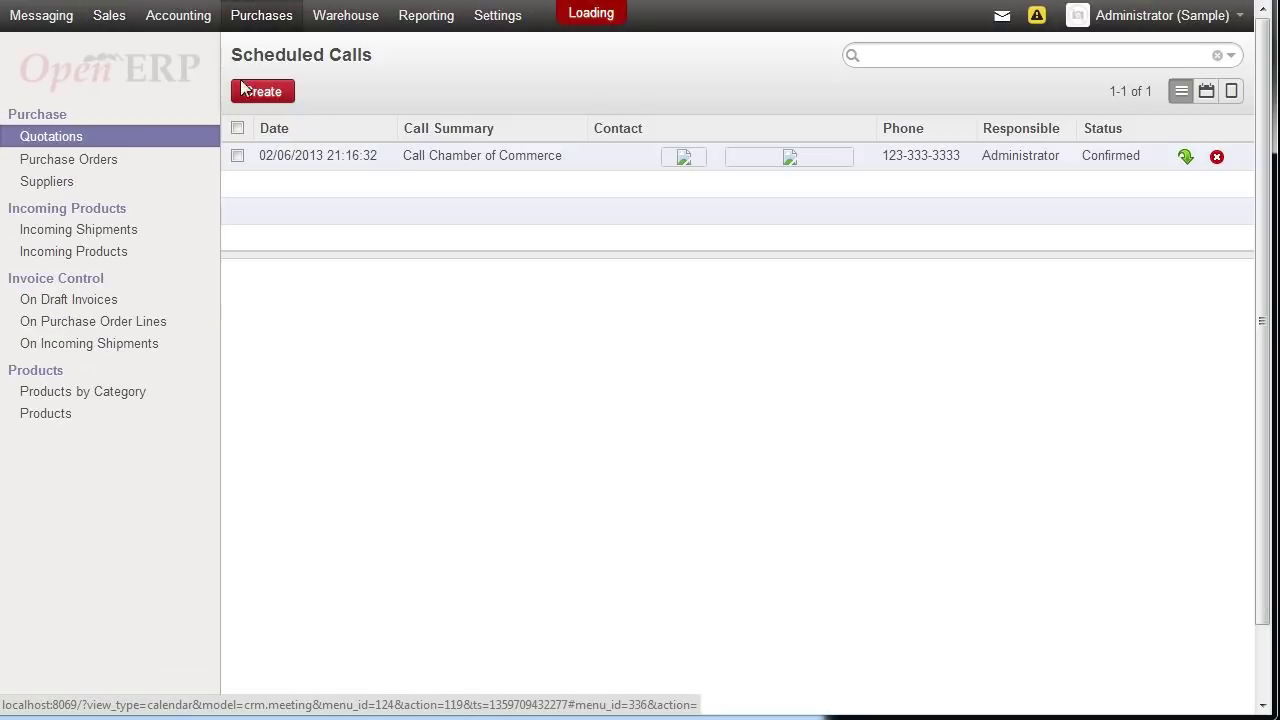
left_click(111, 163)
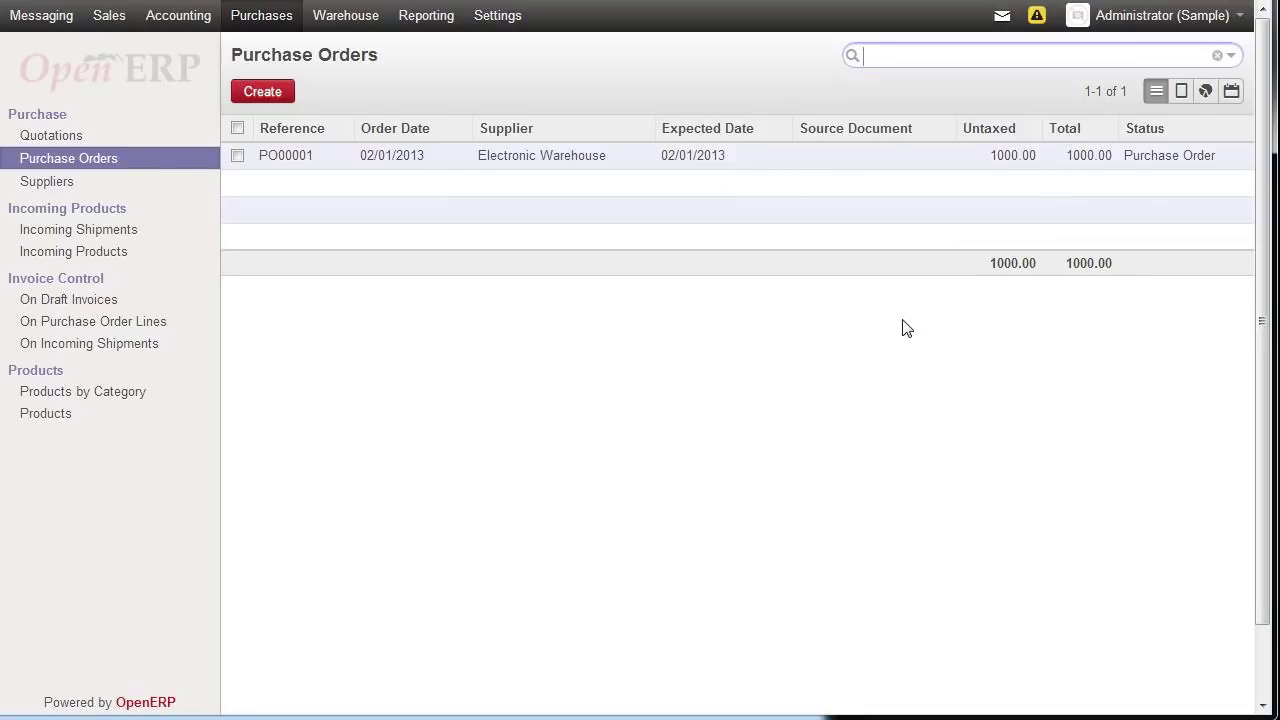
left_click(1232, 57)
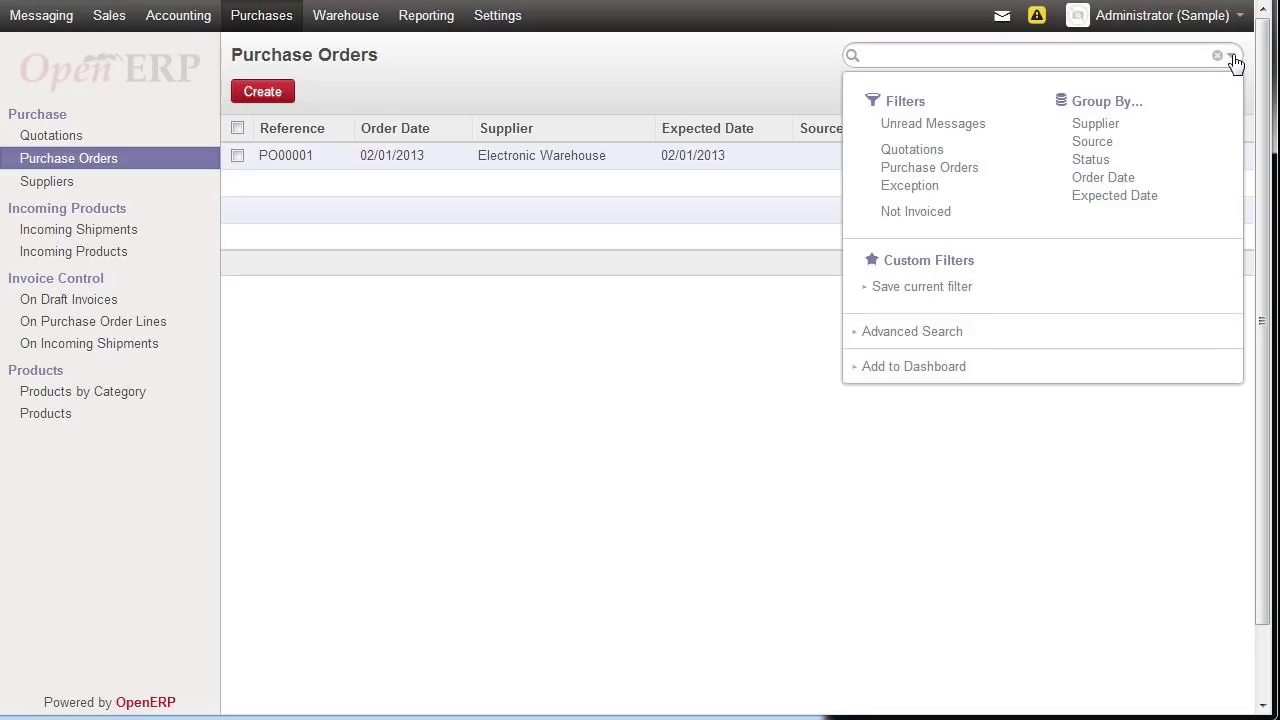
left_click(858, 368)
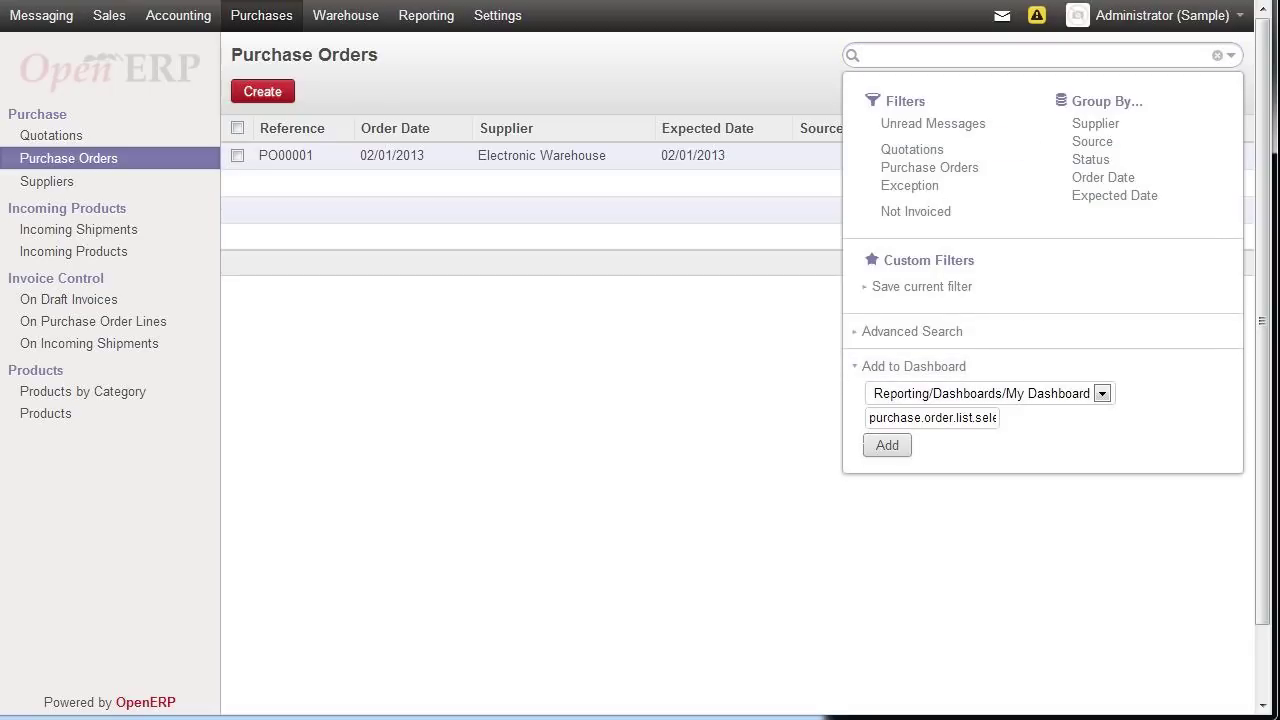
left_click(923, 418)
key("ctrl+a")
type("Purchase Orders")
left_click(879, 451)
left_click(883, 448)
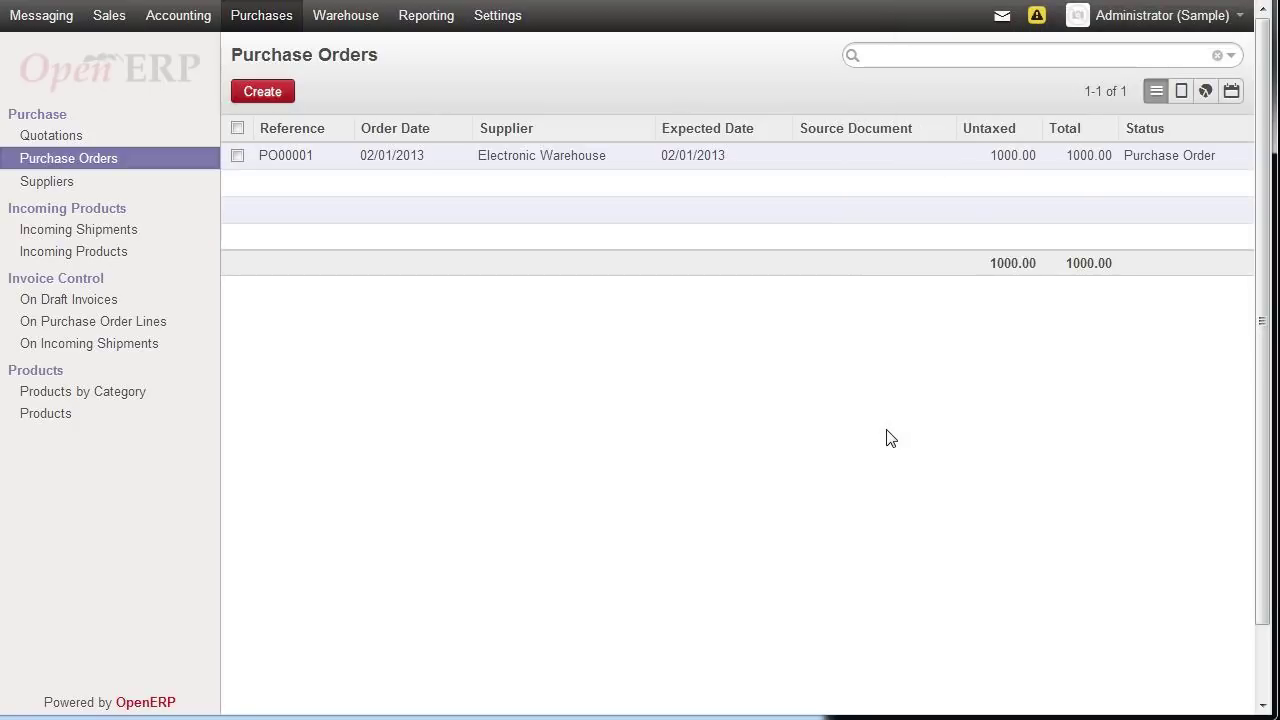
left_click(426, 18)
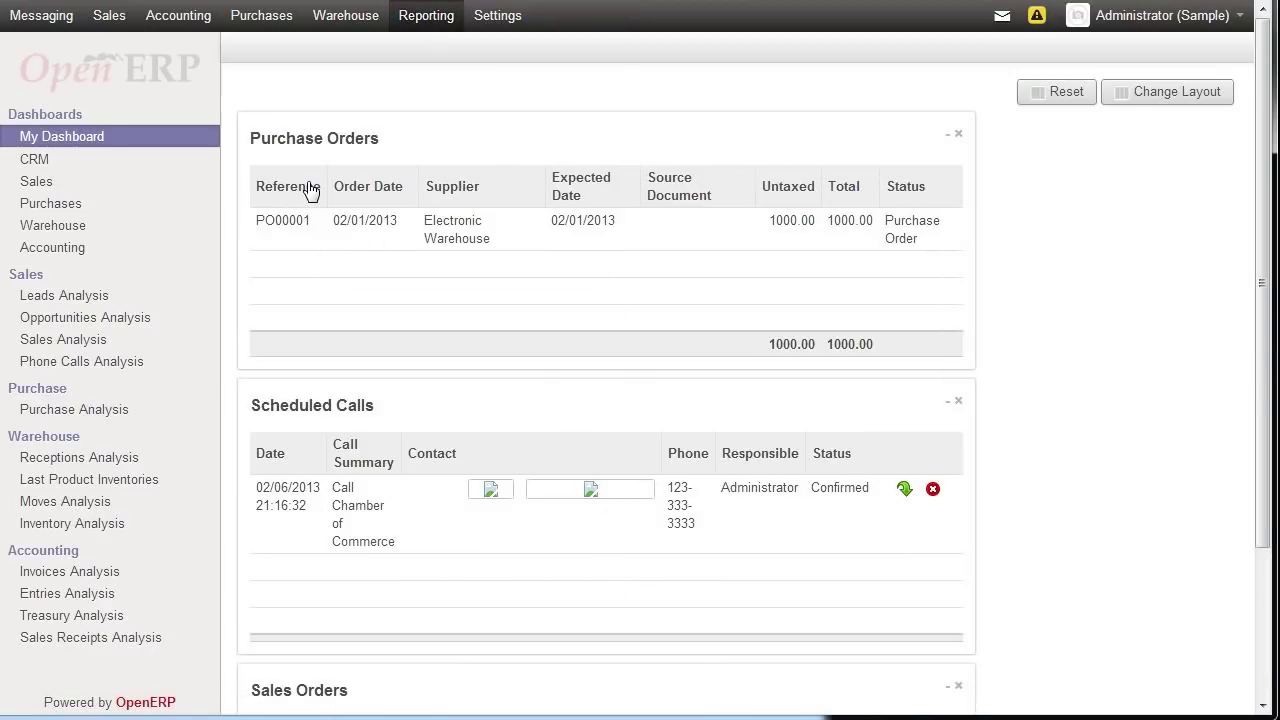
- Move Purchase Orders below Scheduled Calls and Sales Orders above Purchase Orders on My Dashboard
scroll(310, 190, "down", 3)
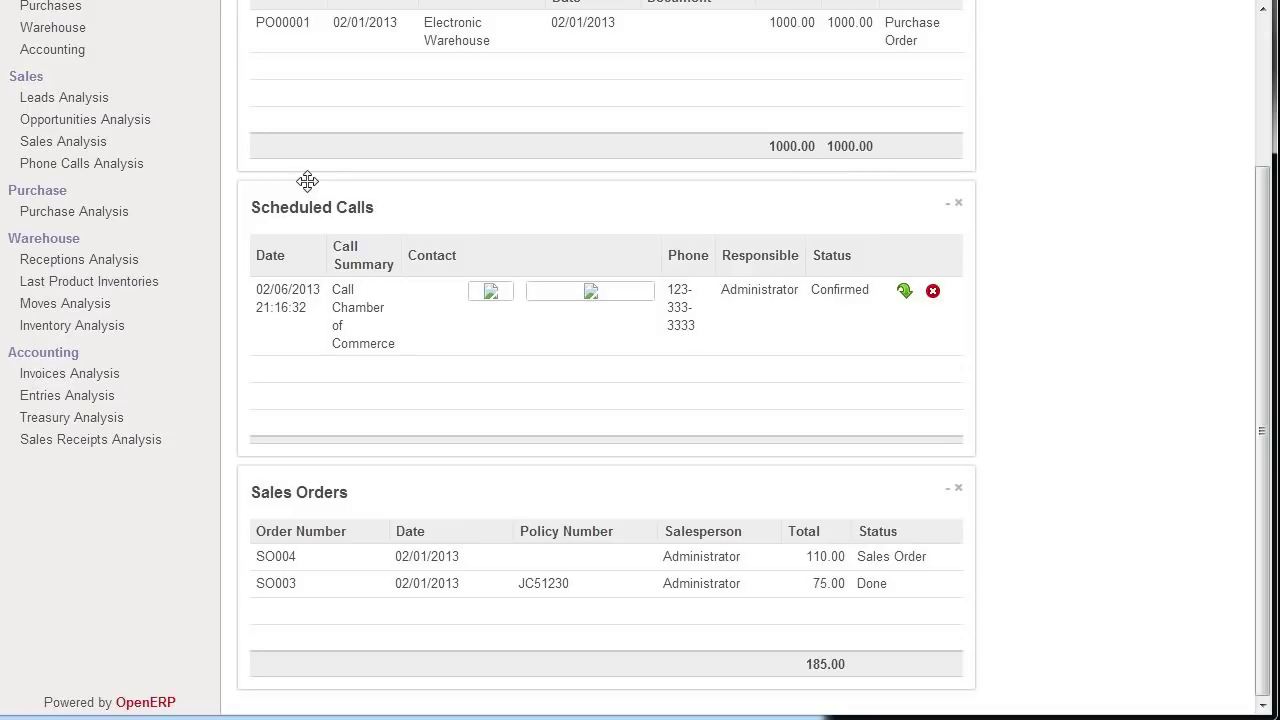
scroll(309, 185, "up", 3)
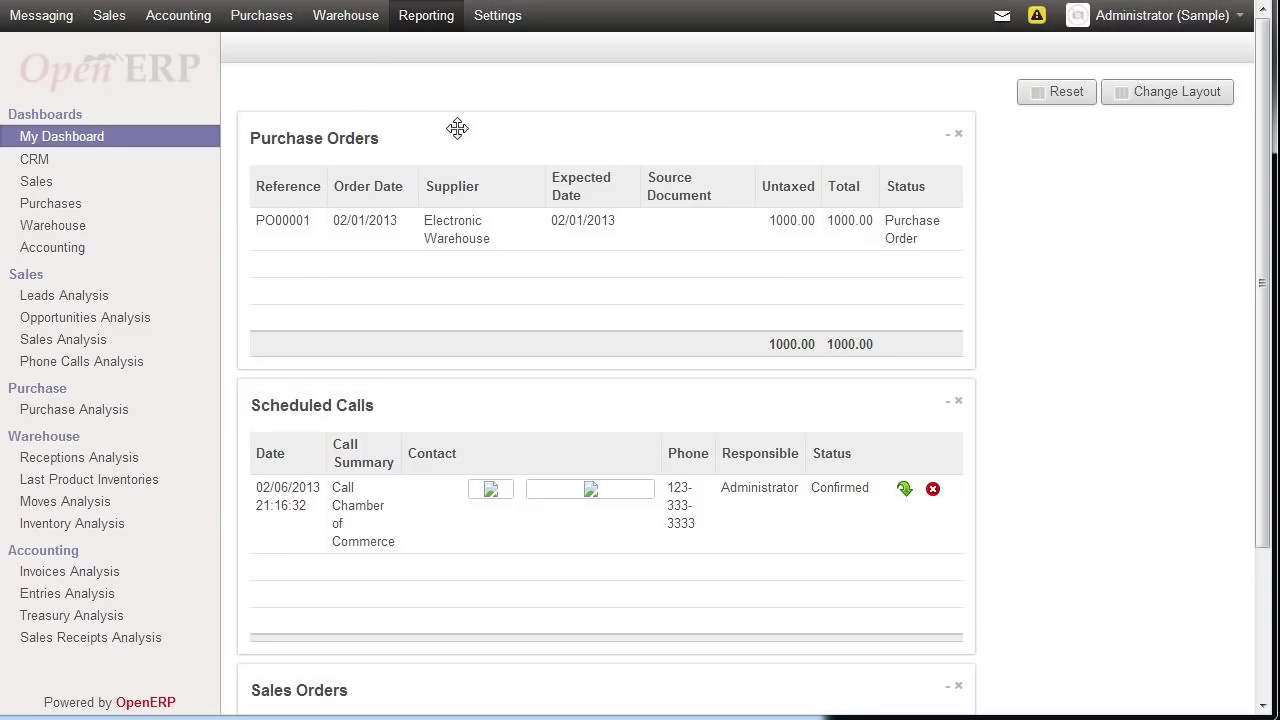
left_click_drag(457, 128, 458, 563)
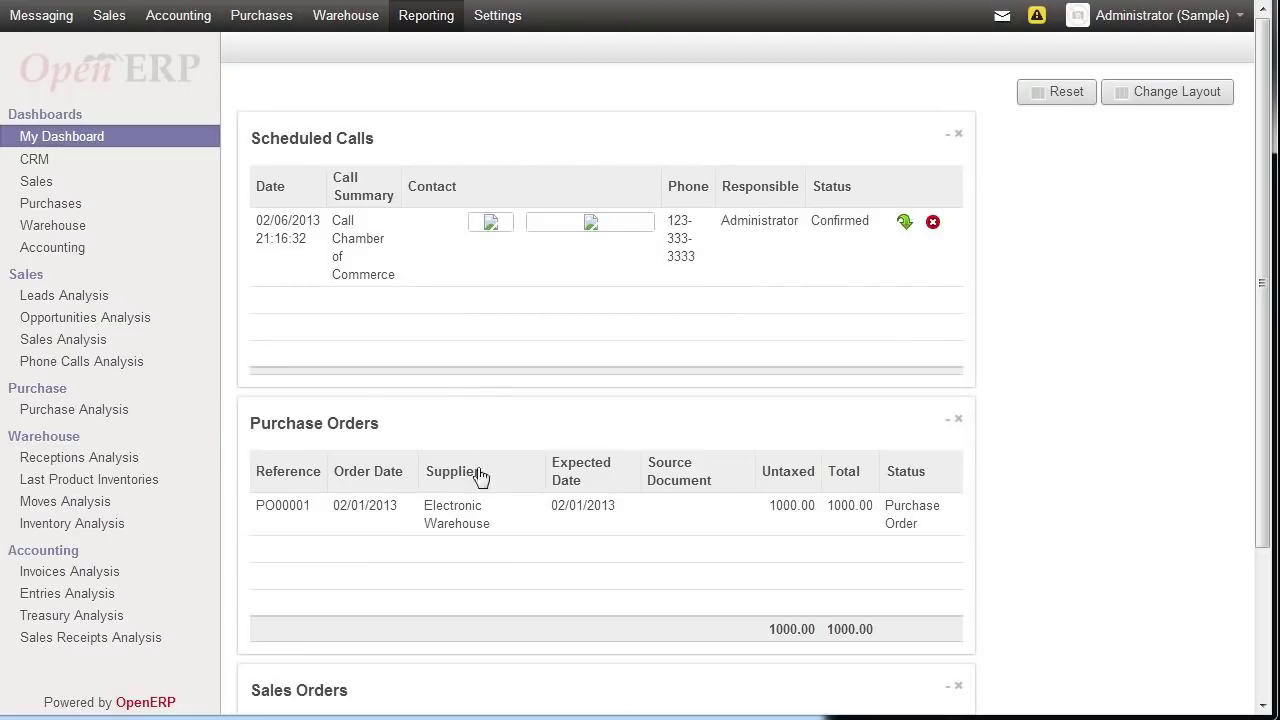
left_click_drag(446, 669, 452, 410)
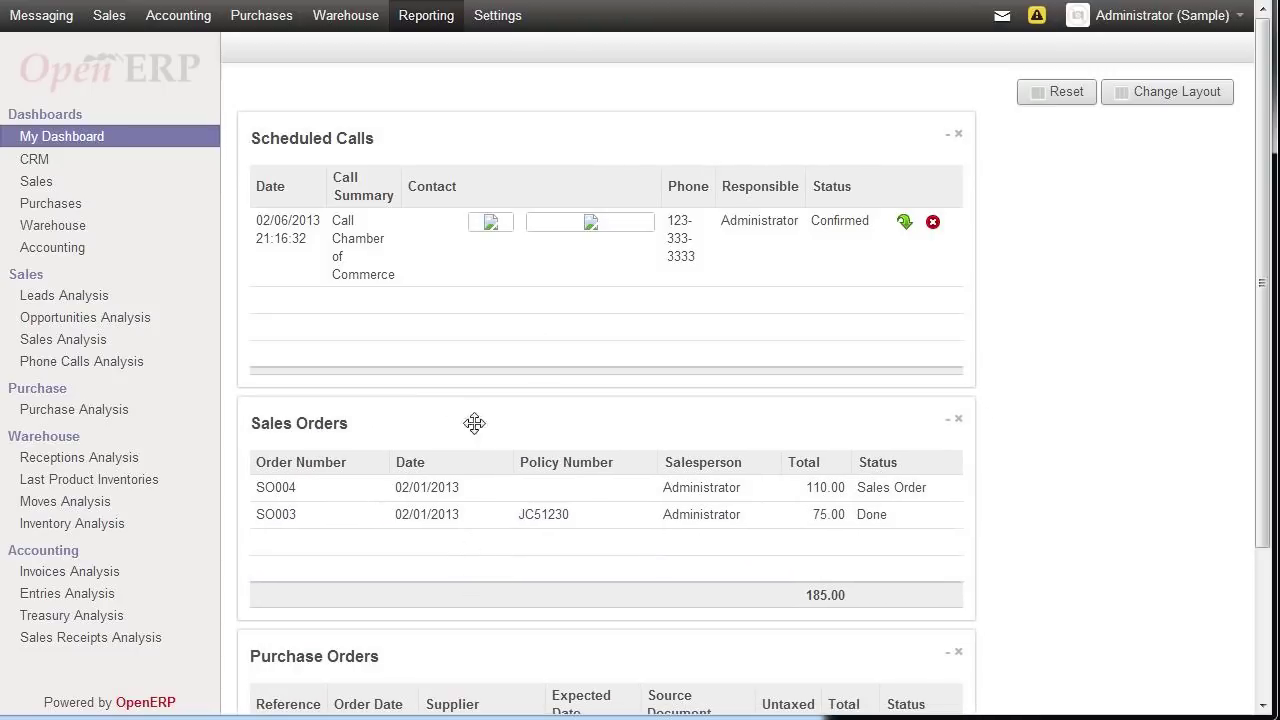
- Switch My Dashboard to a two-column layout and place Sales Orders at the top
left_click(1186, 92)
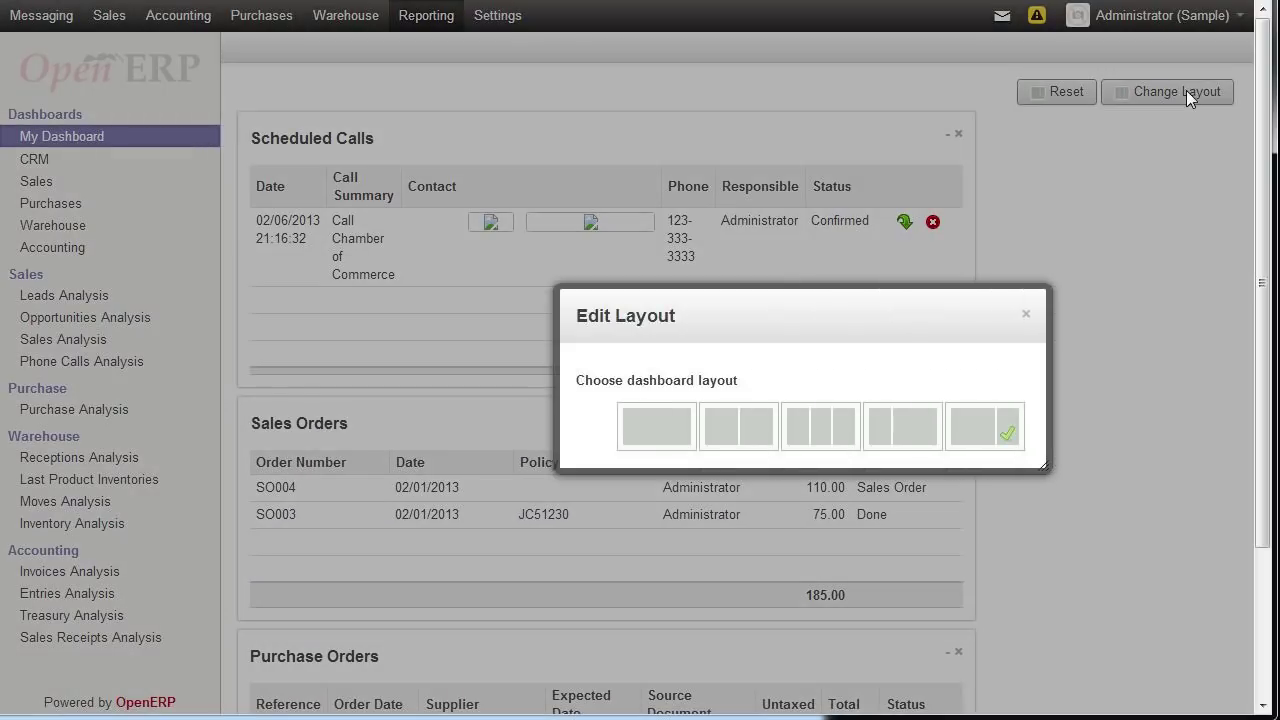
left_click(737, 437)
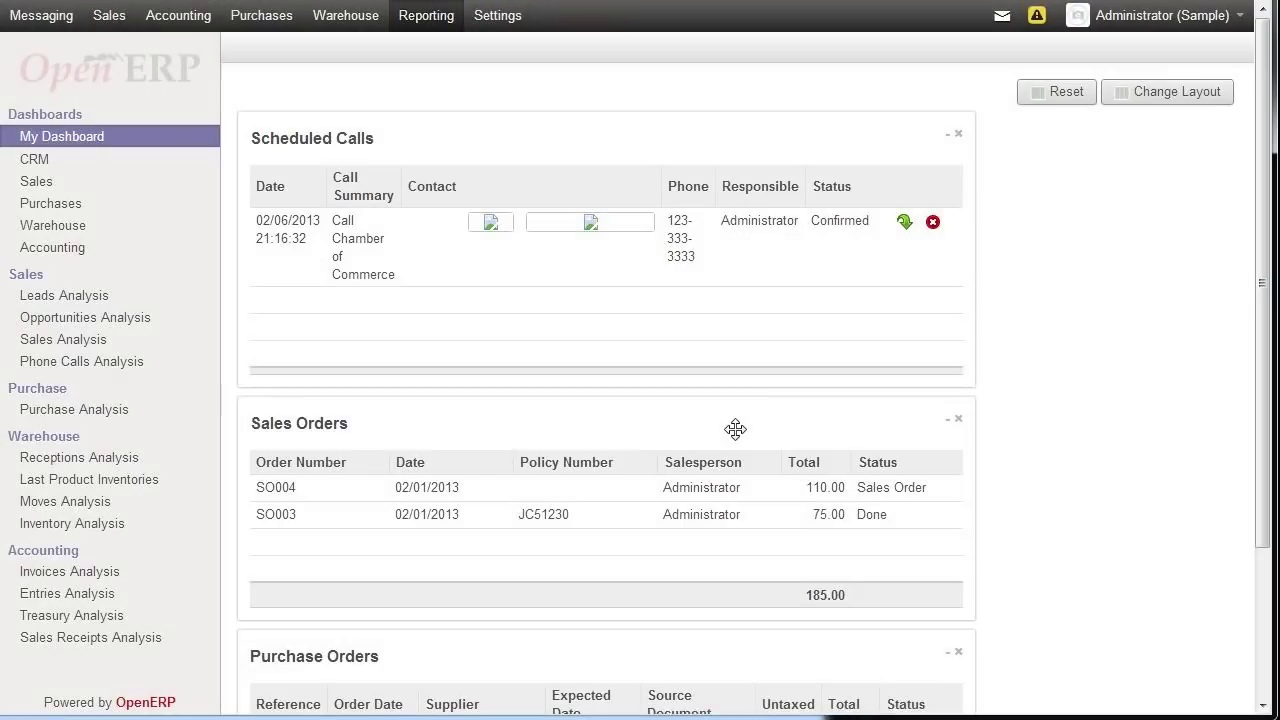
left_click_drag(460, 409, 908, 160)
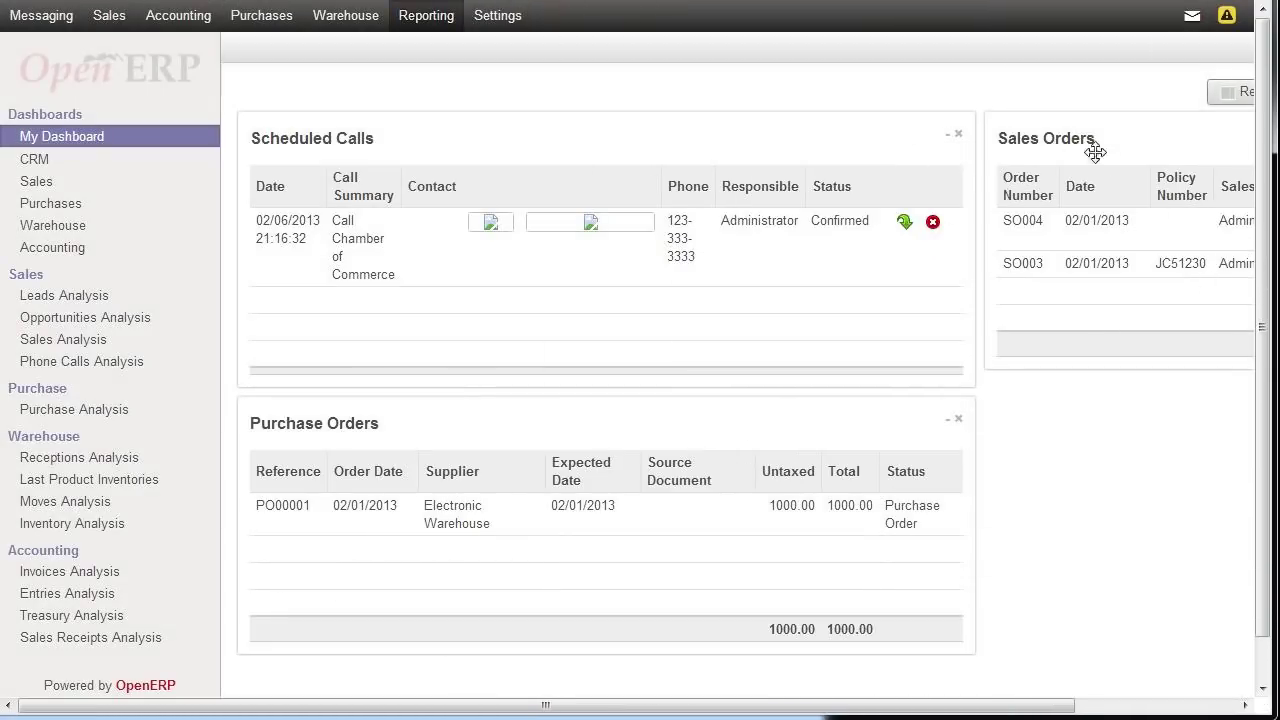
left_click_drag(1143, 138, 556, 445)
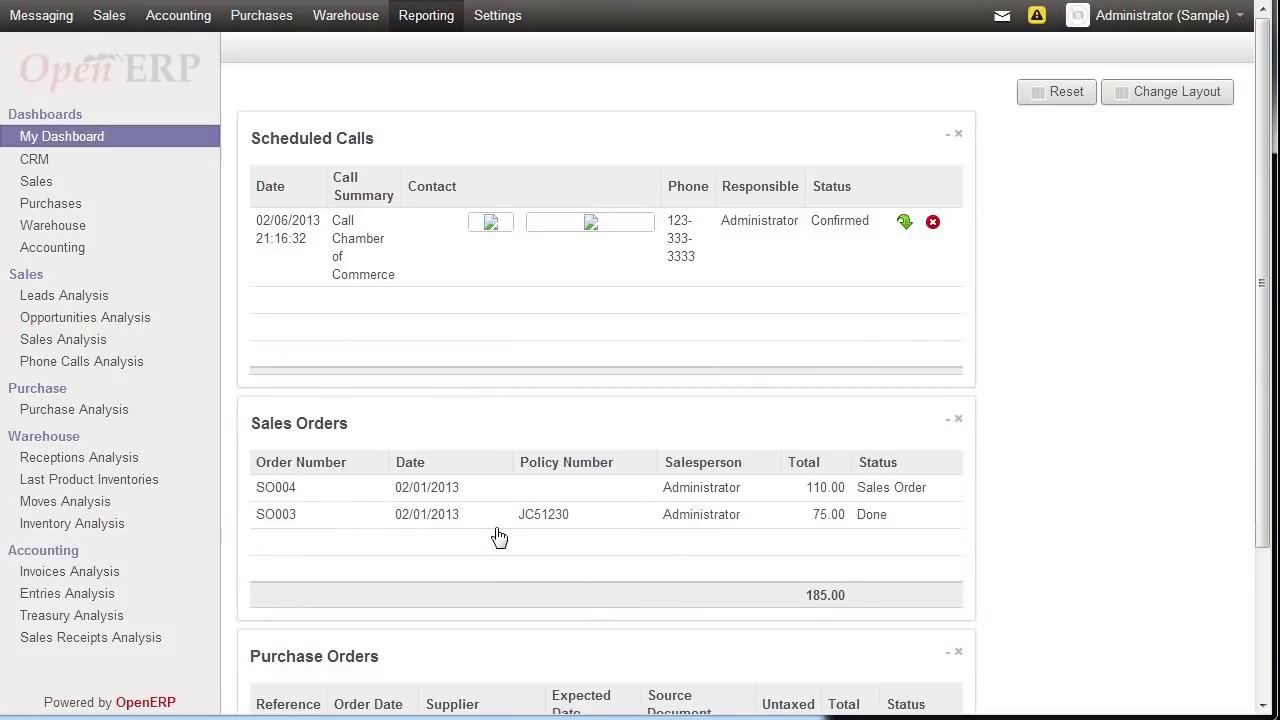
left_click_drag(508, 400, 509, 214)
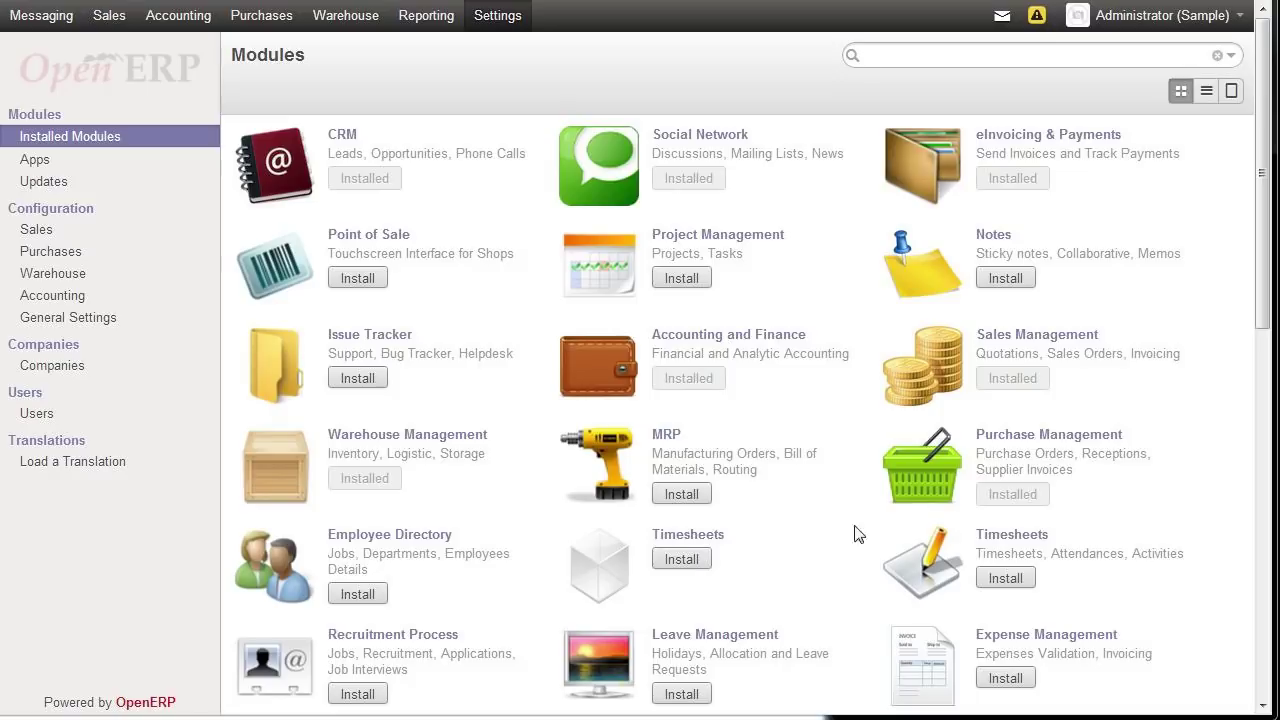
- Scroll down the modules list and install Project Management
left_click_drag(1261, 222, 1252, 330)
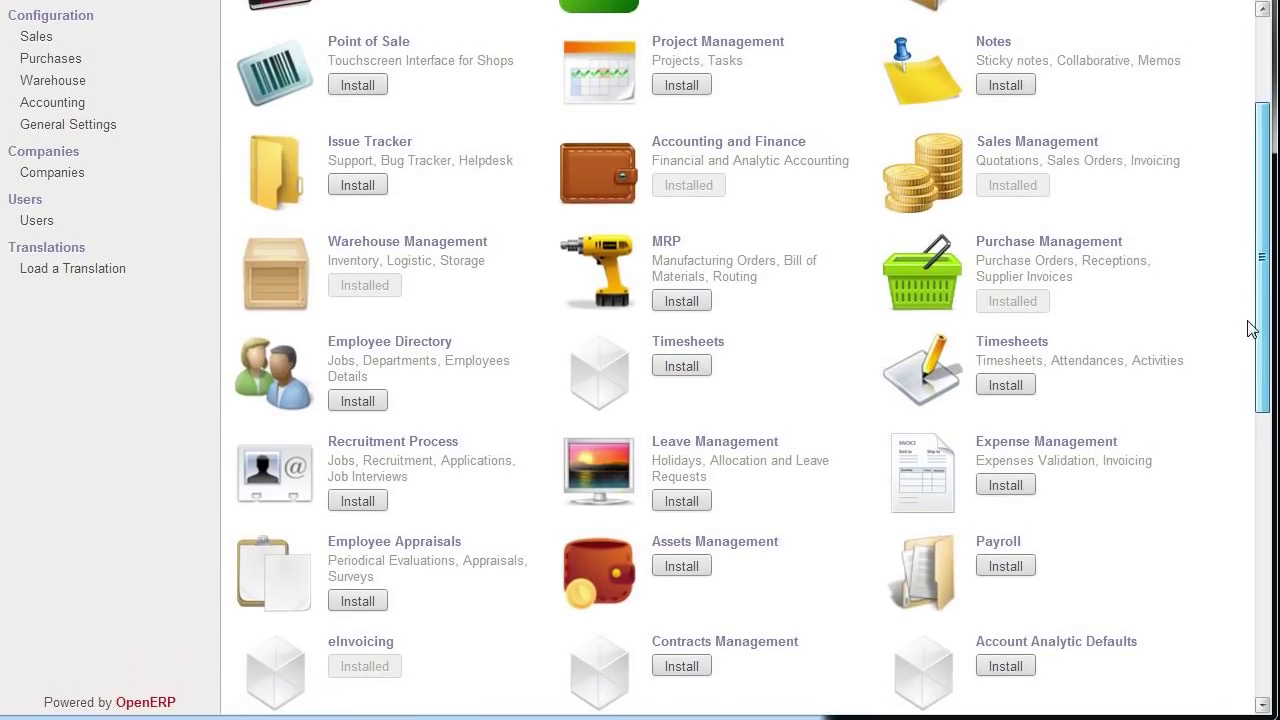
mouse_move(1248, 330)
left_mouse_down()
mouse_move(1240, 437)
mouse_move(1234, 329)
left_mouse_up()
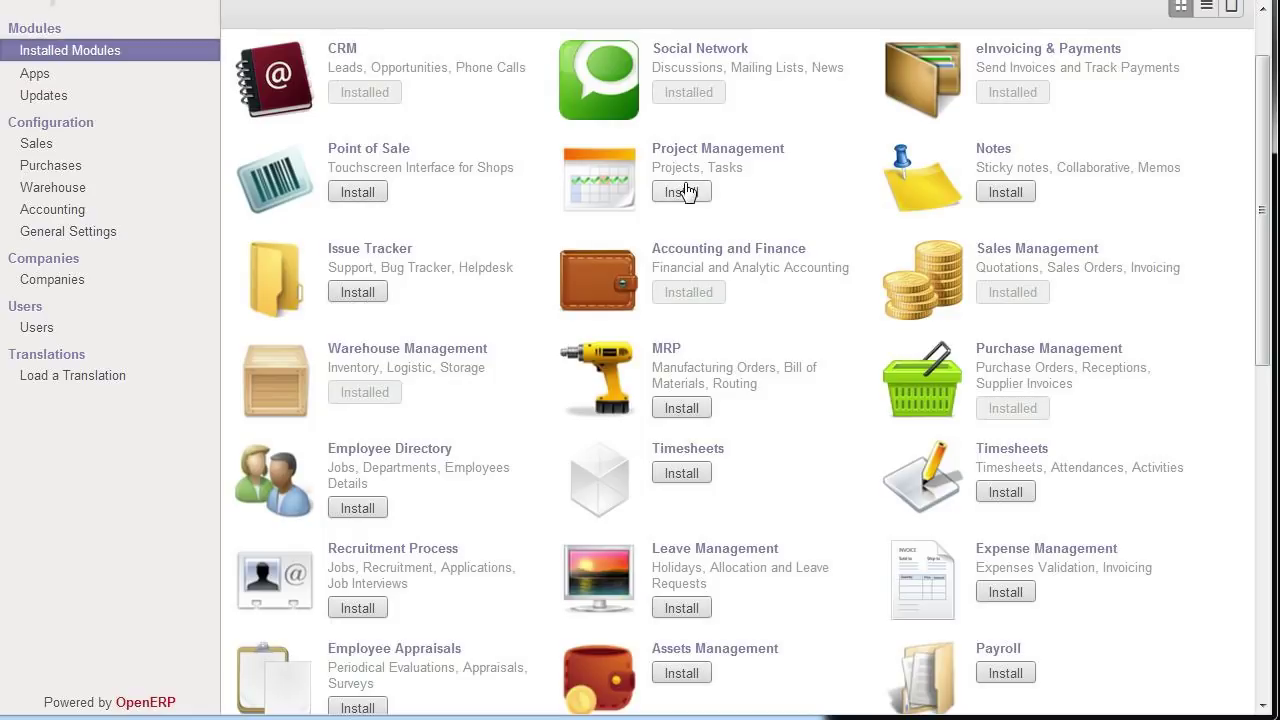
left_click(684, 192)
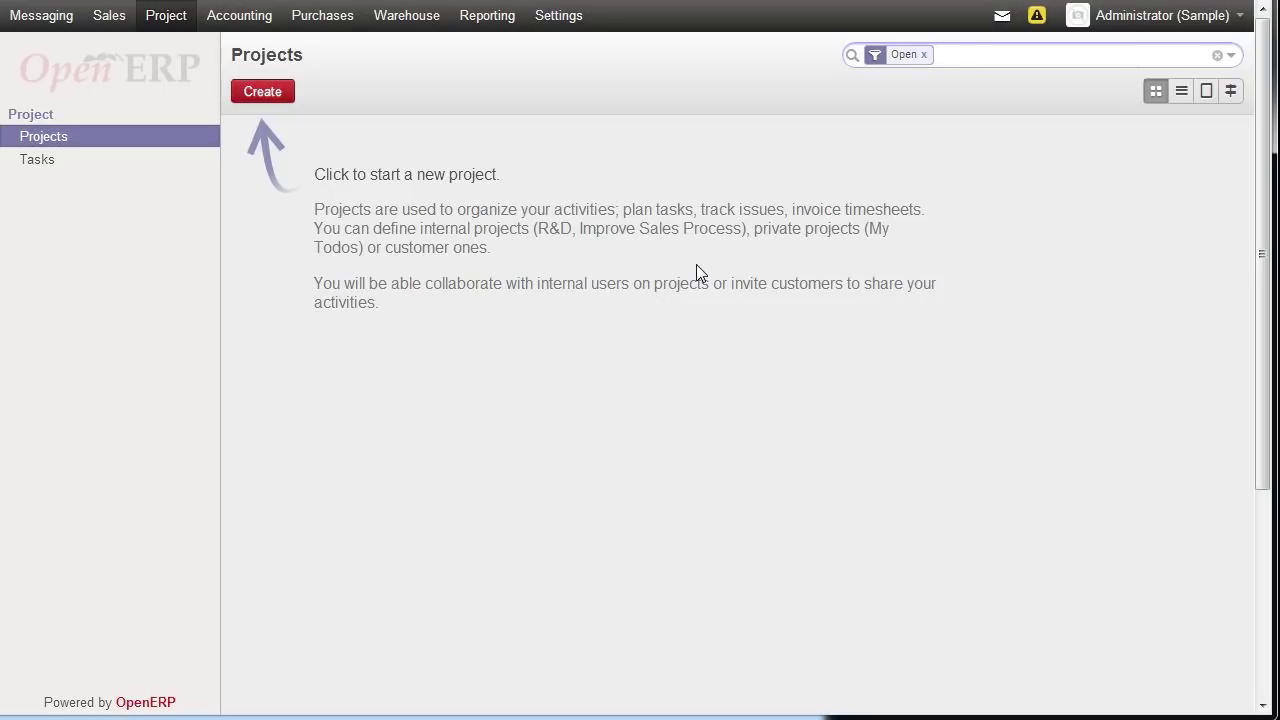
- Create a project named 'Reorganize Warehouse' with end date February 22, 2013
left_click(262, 92)
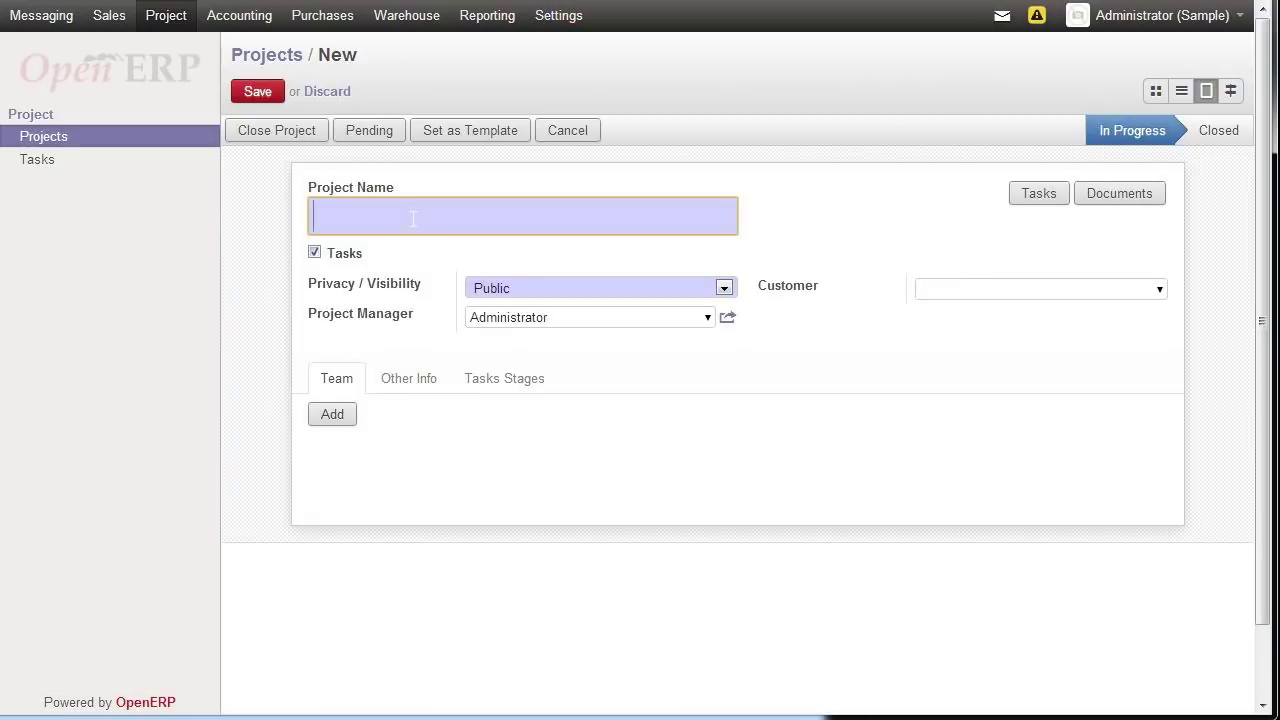
type("Reorganize ")
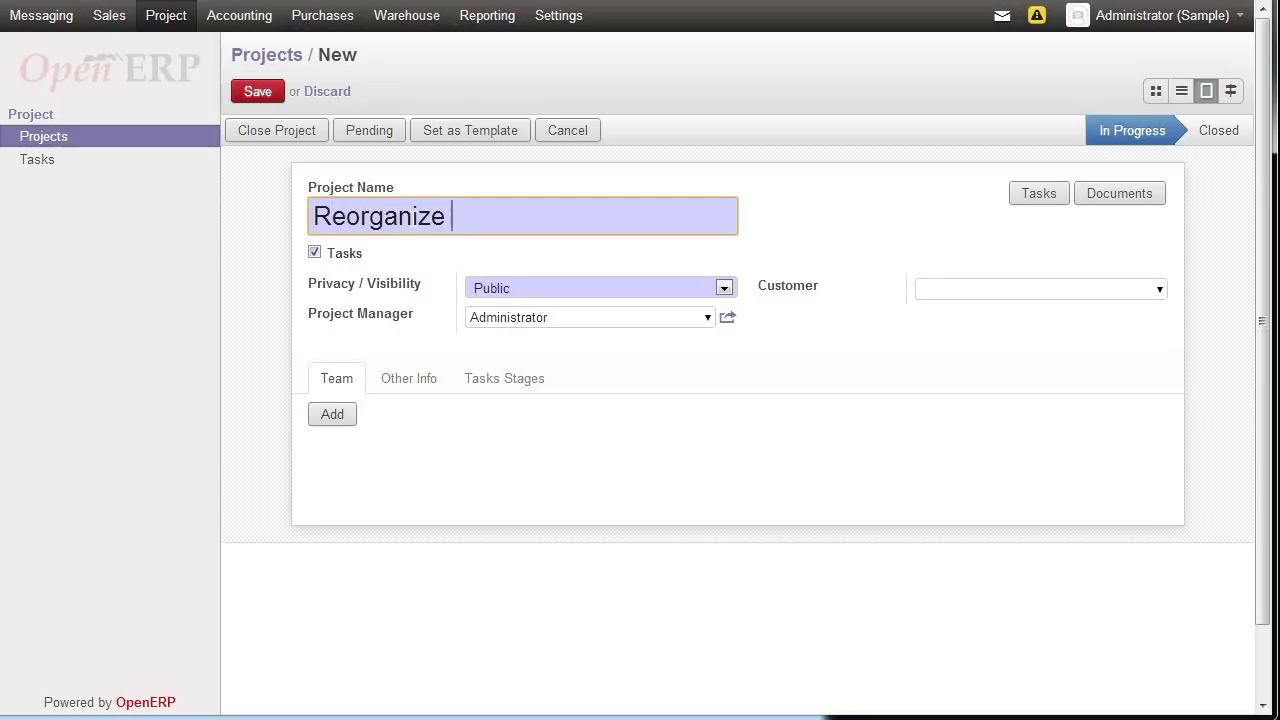
type("Warehouse")
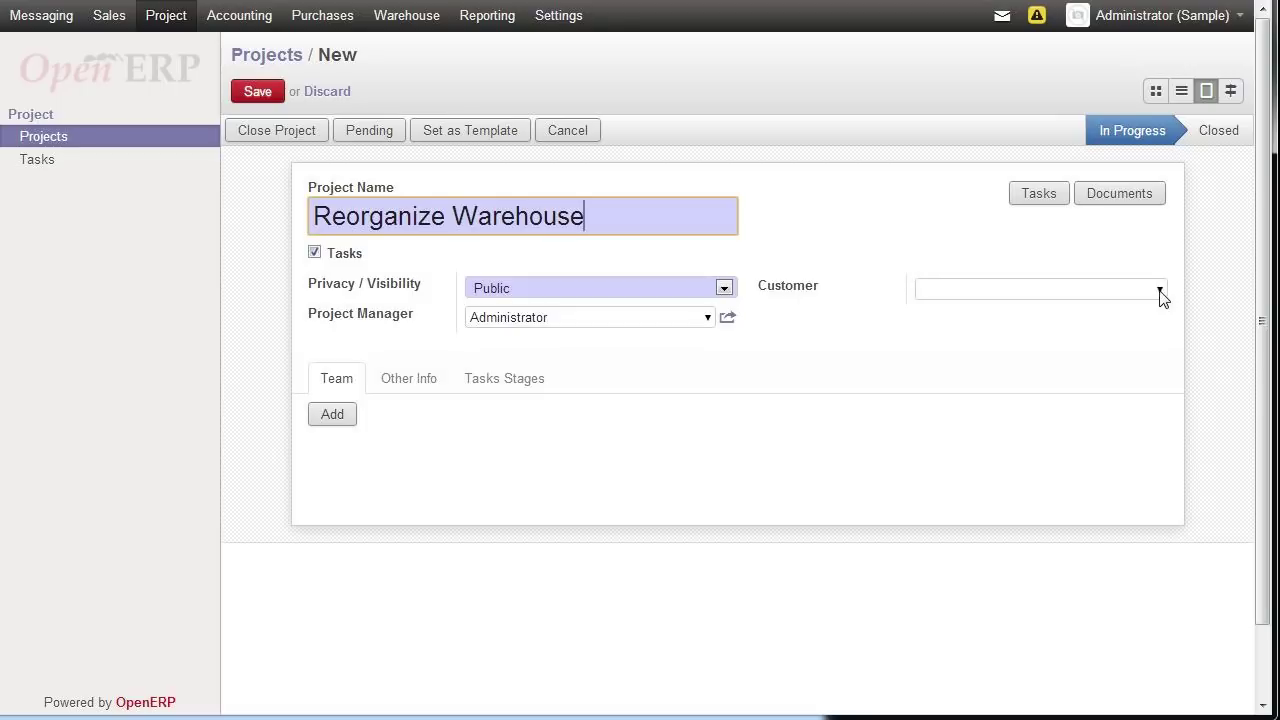
left_click(400, 390)
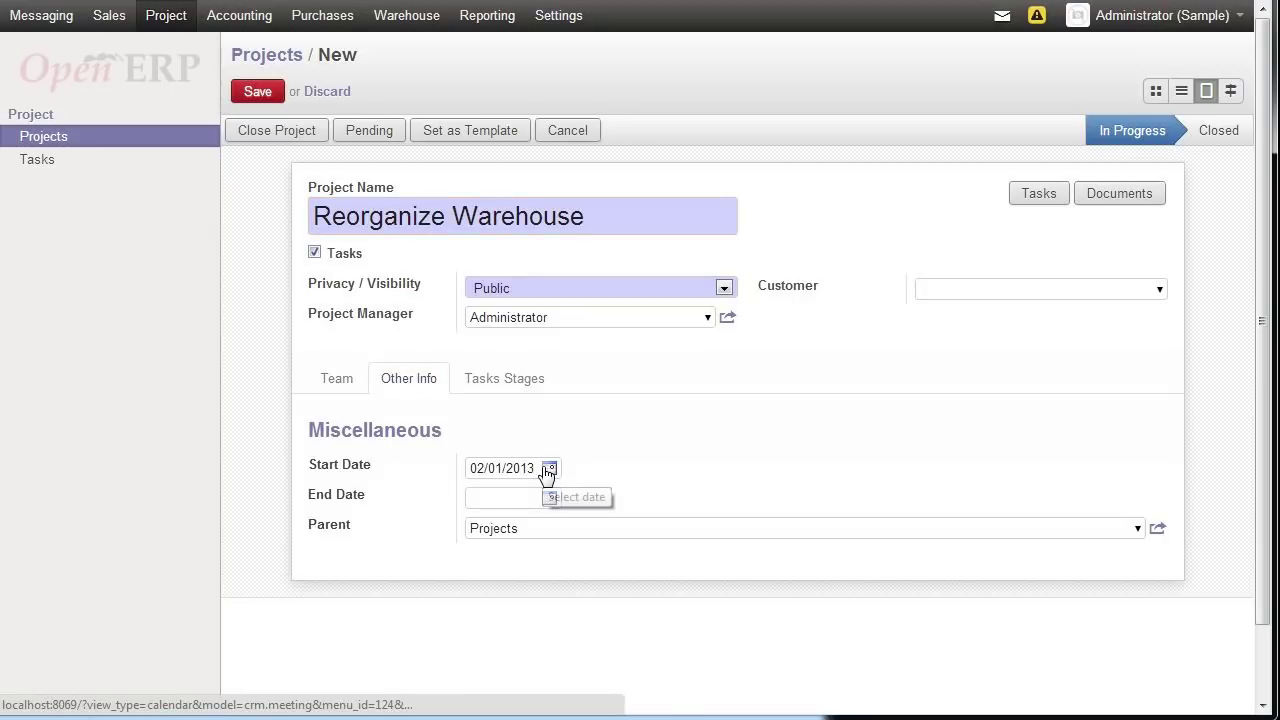
left_click(550, 499)
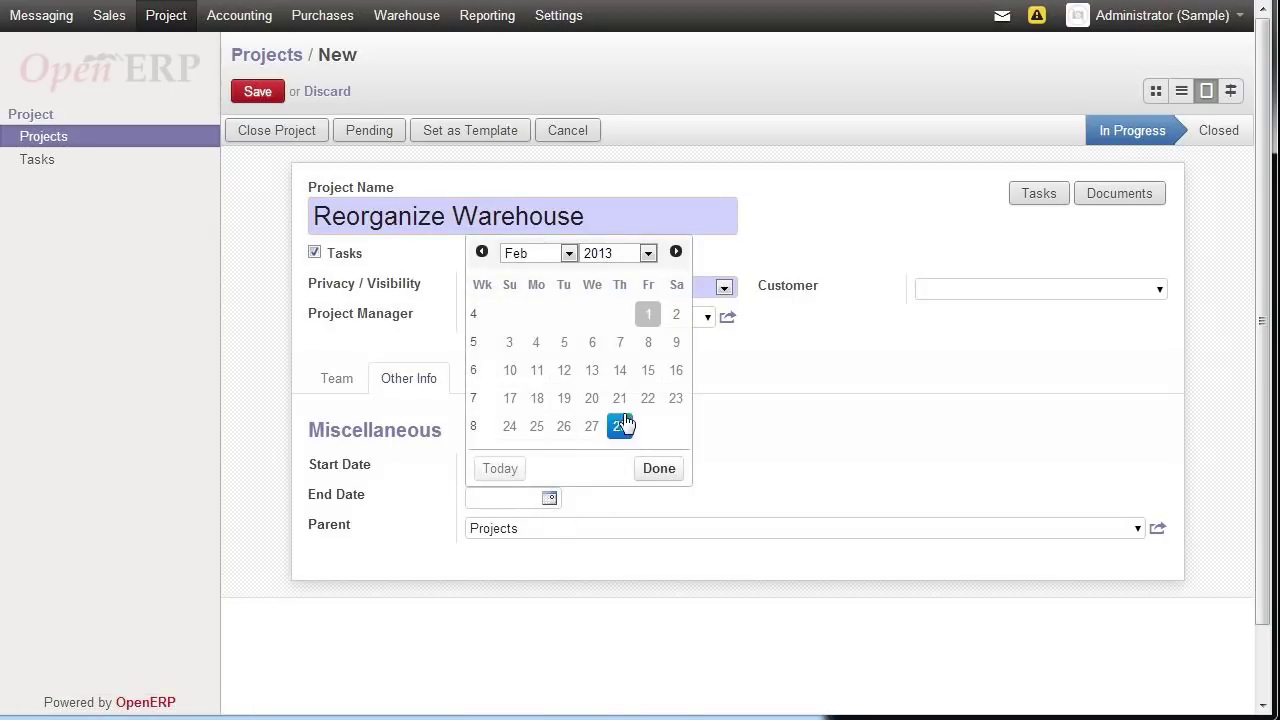
left_click(649, 402)
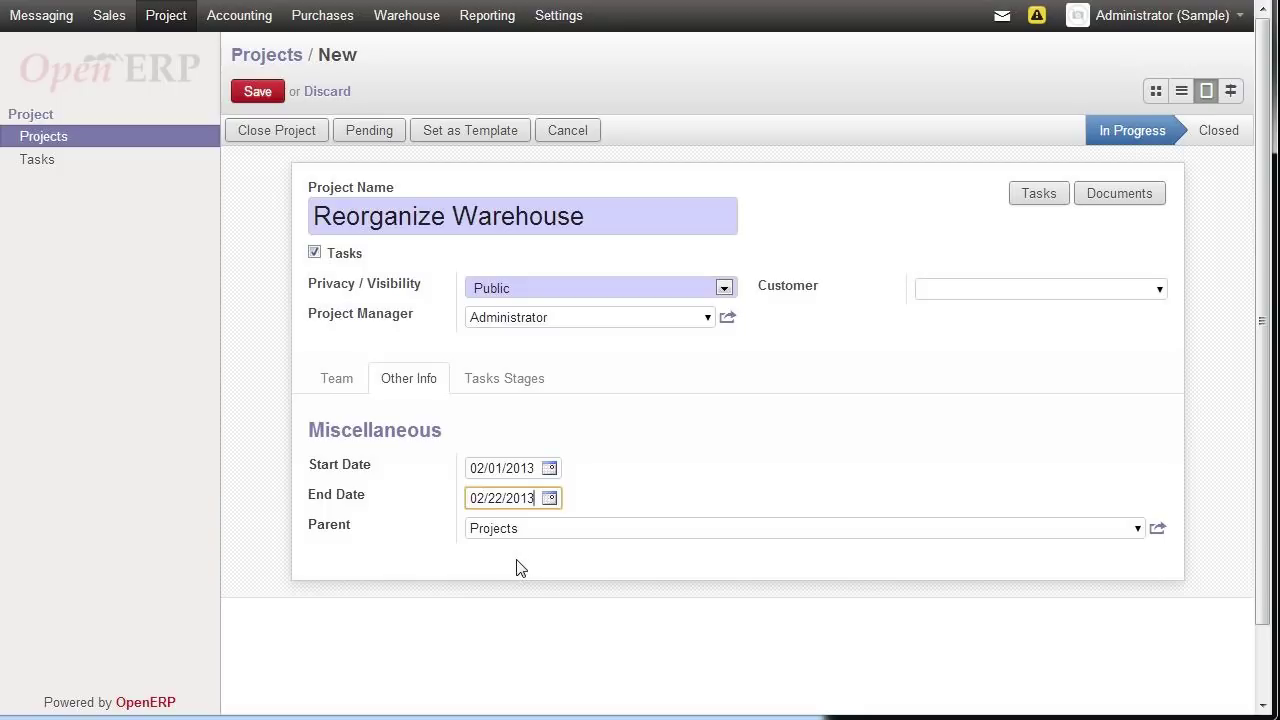
- Look over the project's task stages, save the project, and return to the modules list
left_click(512, 383)
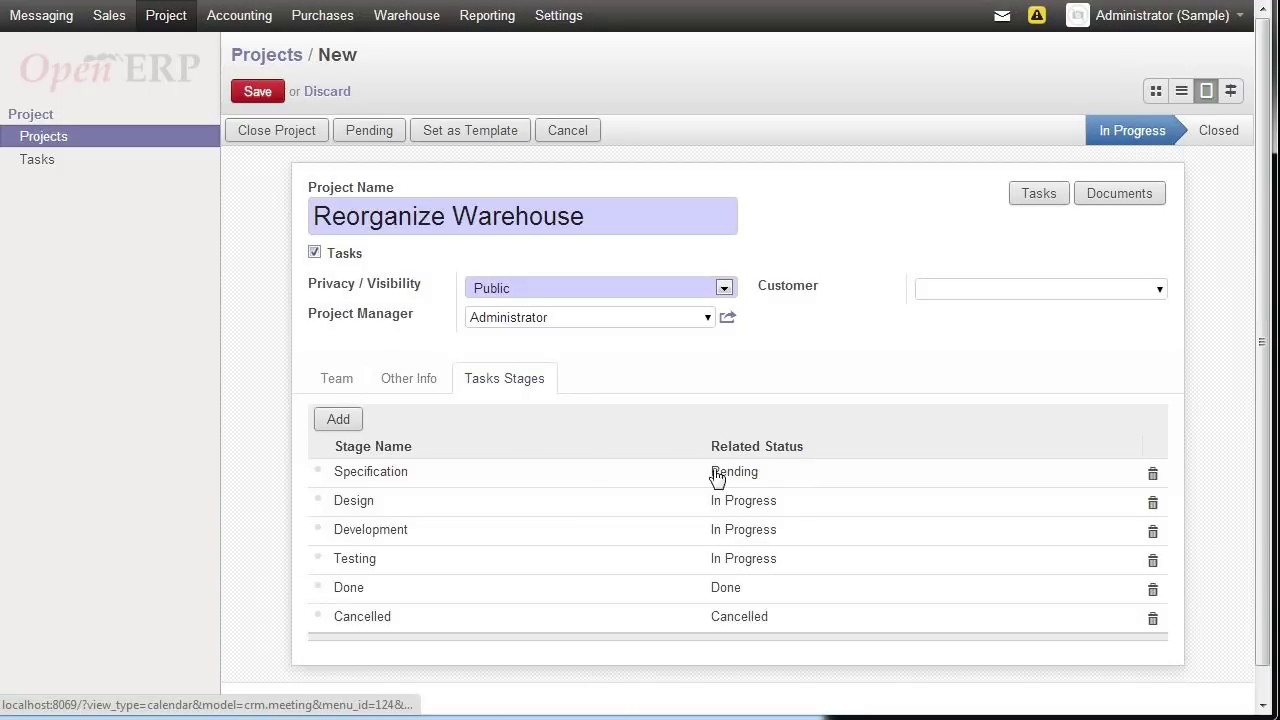
mouse_move(758, 496)
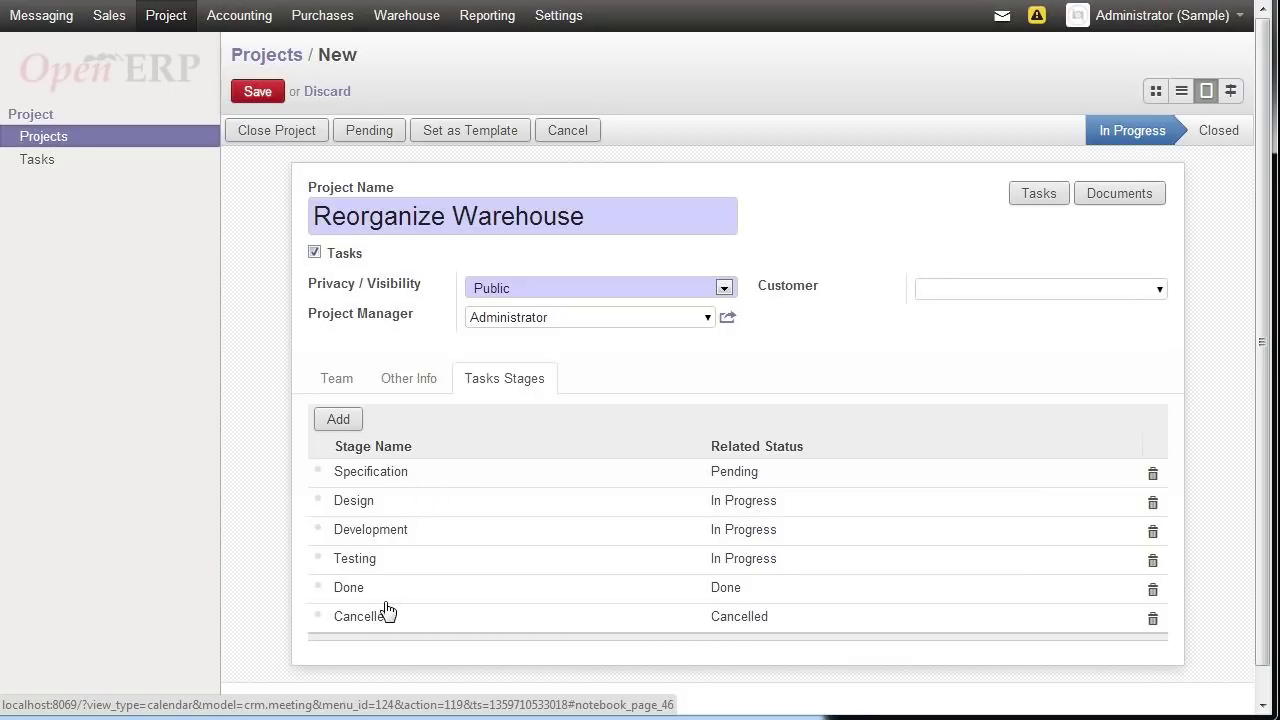
left_click(252, 91)
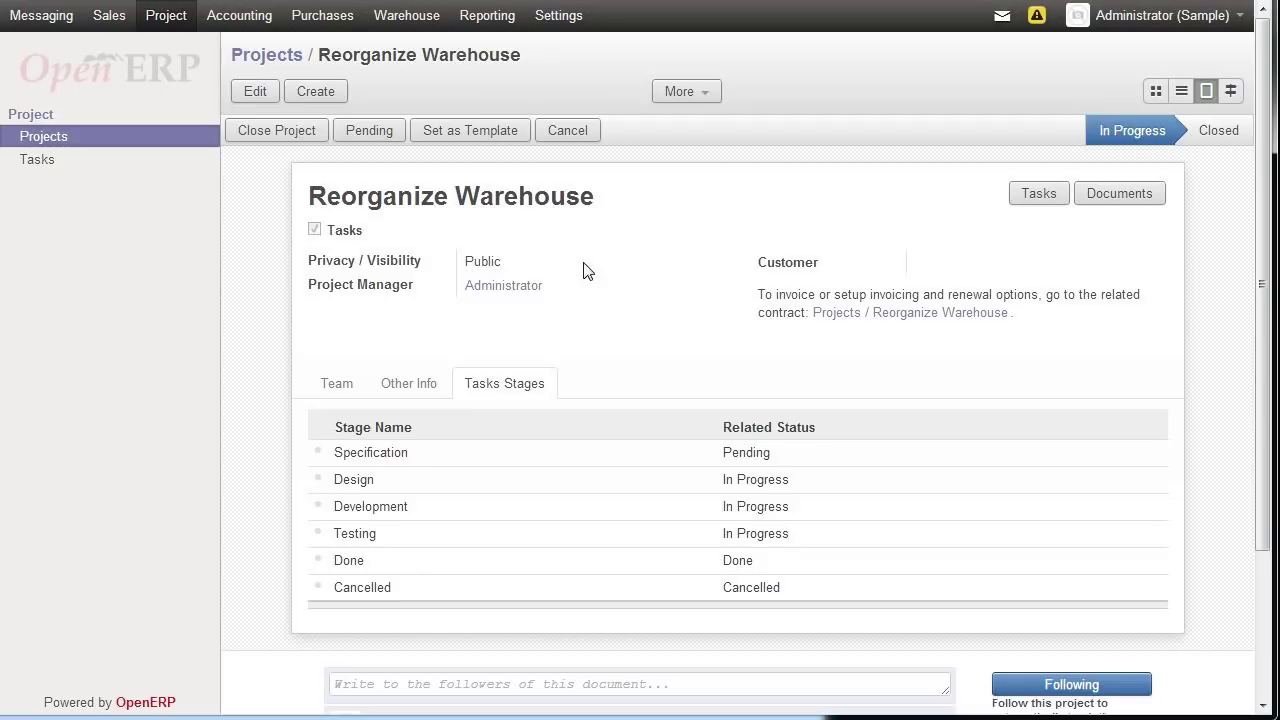
left_click(558, 16)
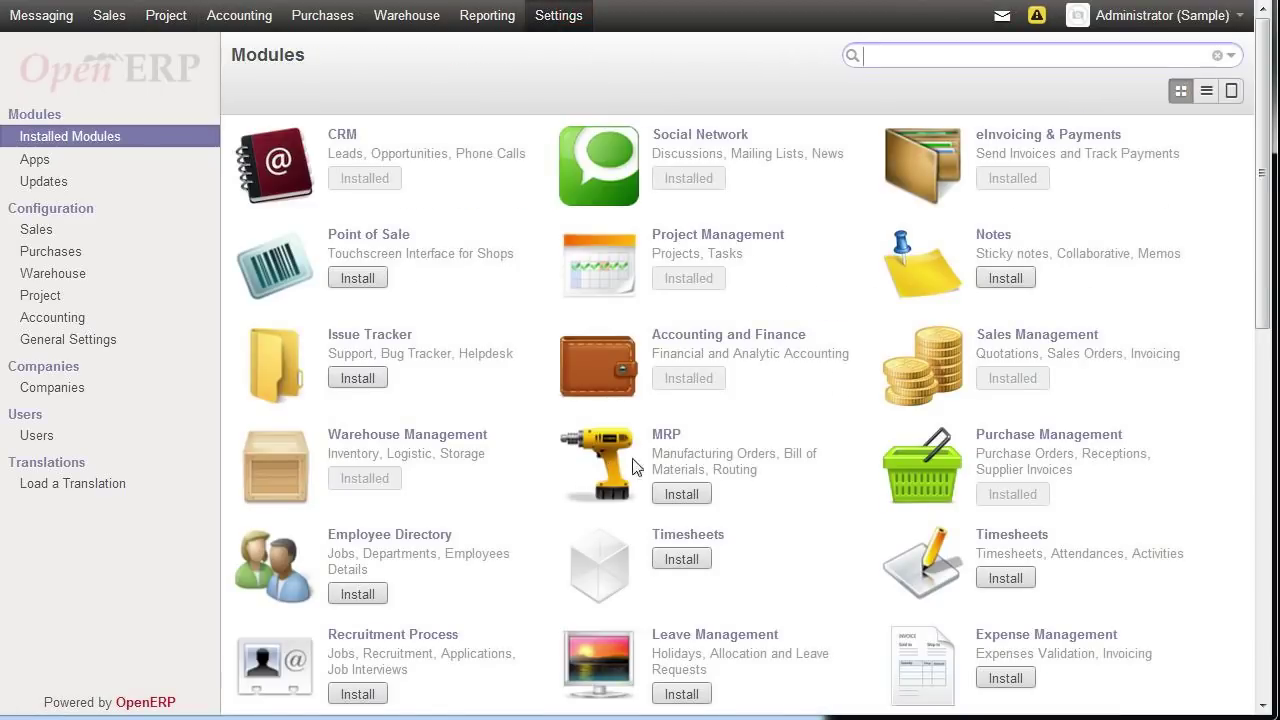
- Install the Notes module from the Modules page
left_click(1005, 278)
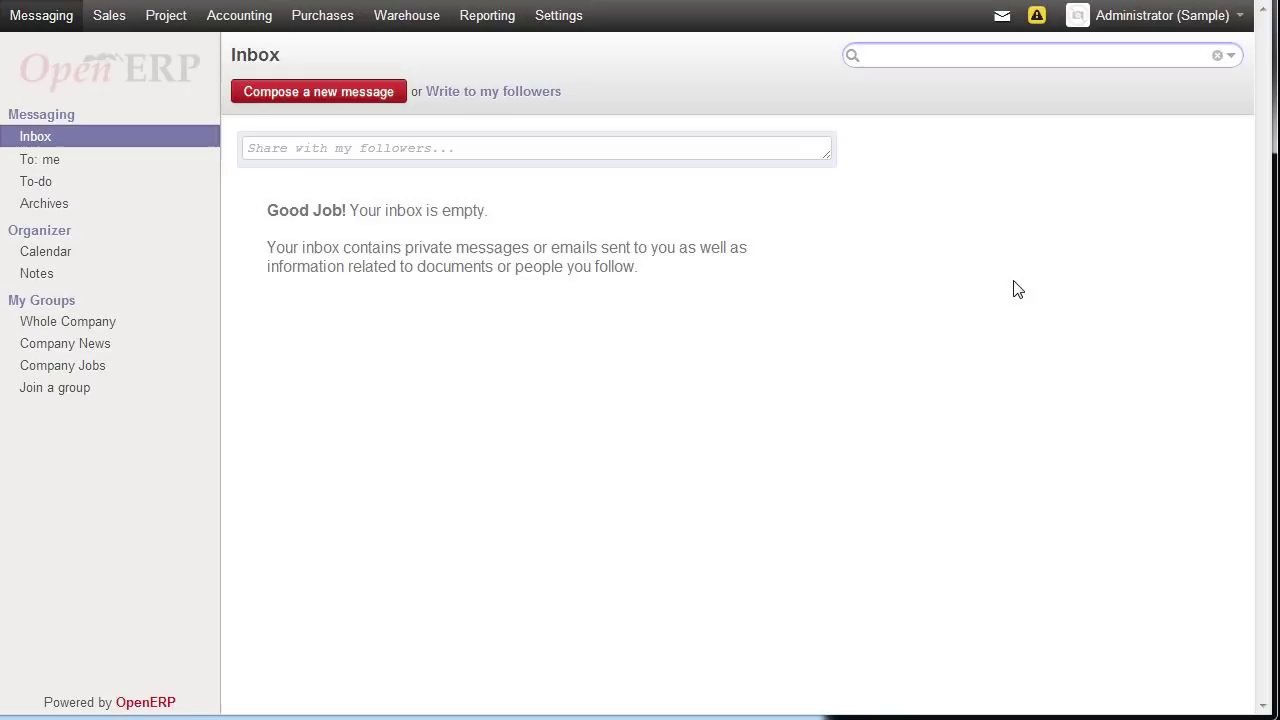
- Create the note 'expect new sign setup tommorrw' and move it into the This Week column
left_click(40, 276)
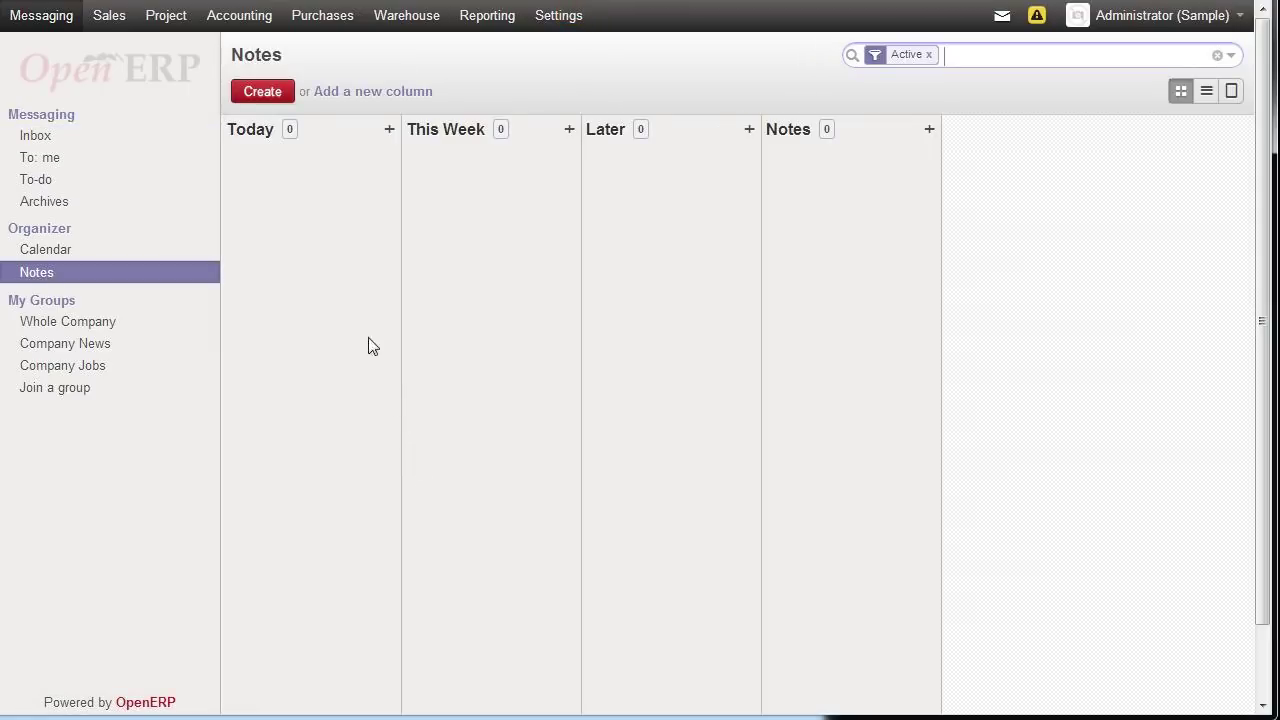
left_click(272, 92)
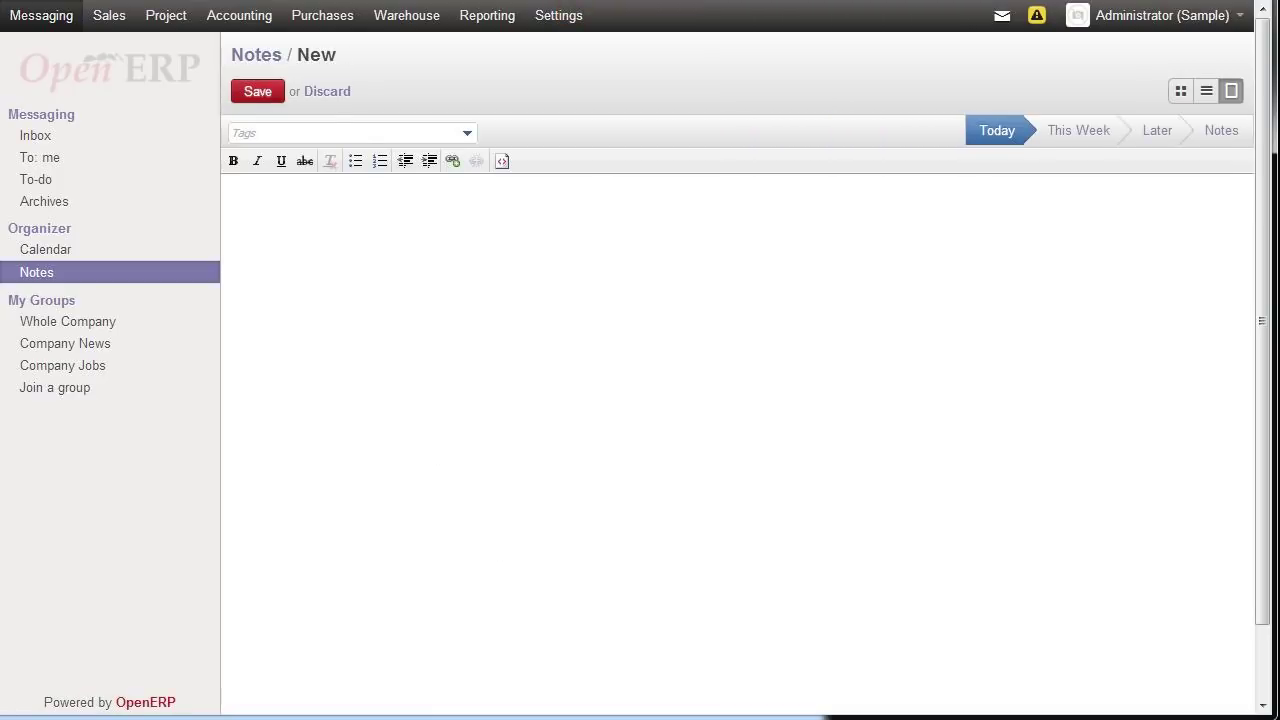
type("e")
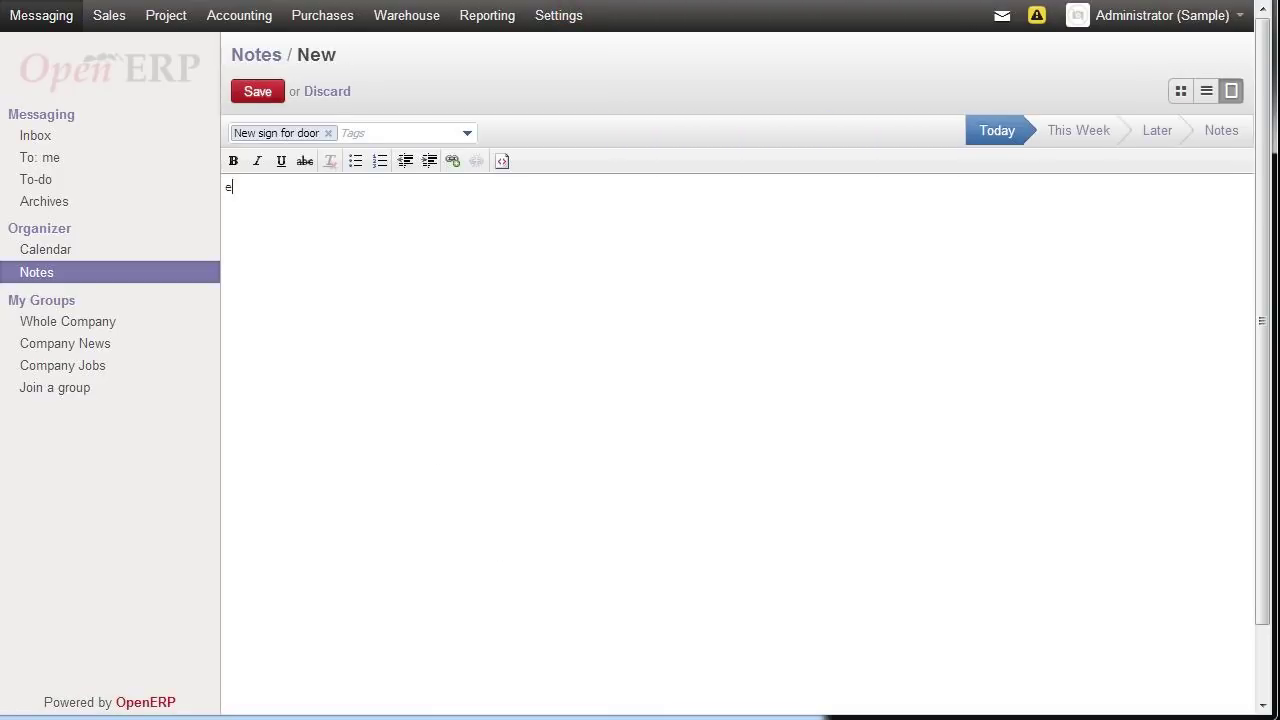
type("xpect new sign setup tommorro")
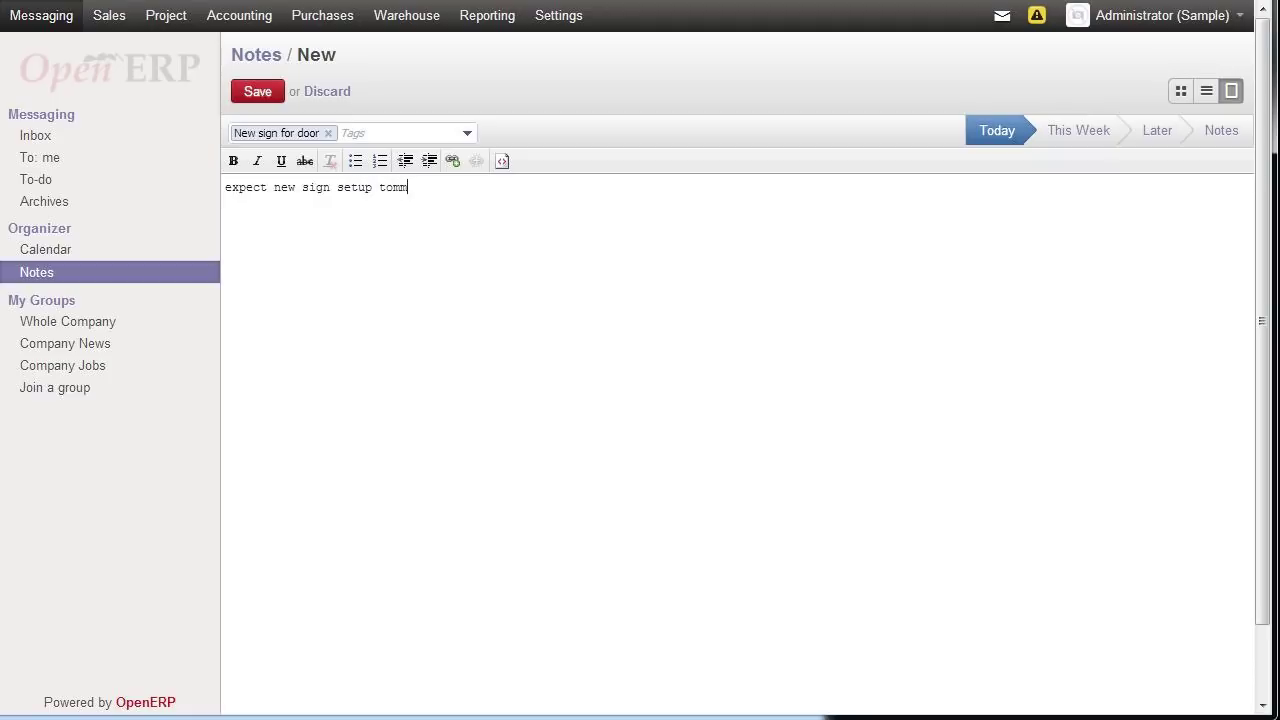
key("BackSpace")
type("w")
left_click(268, 91)
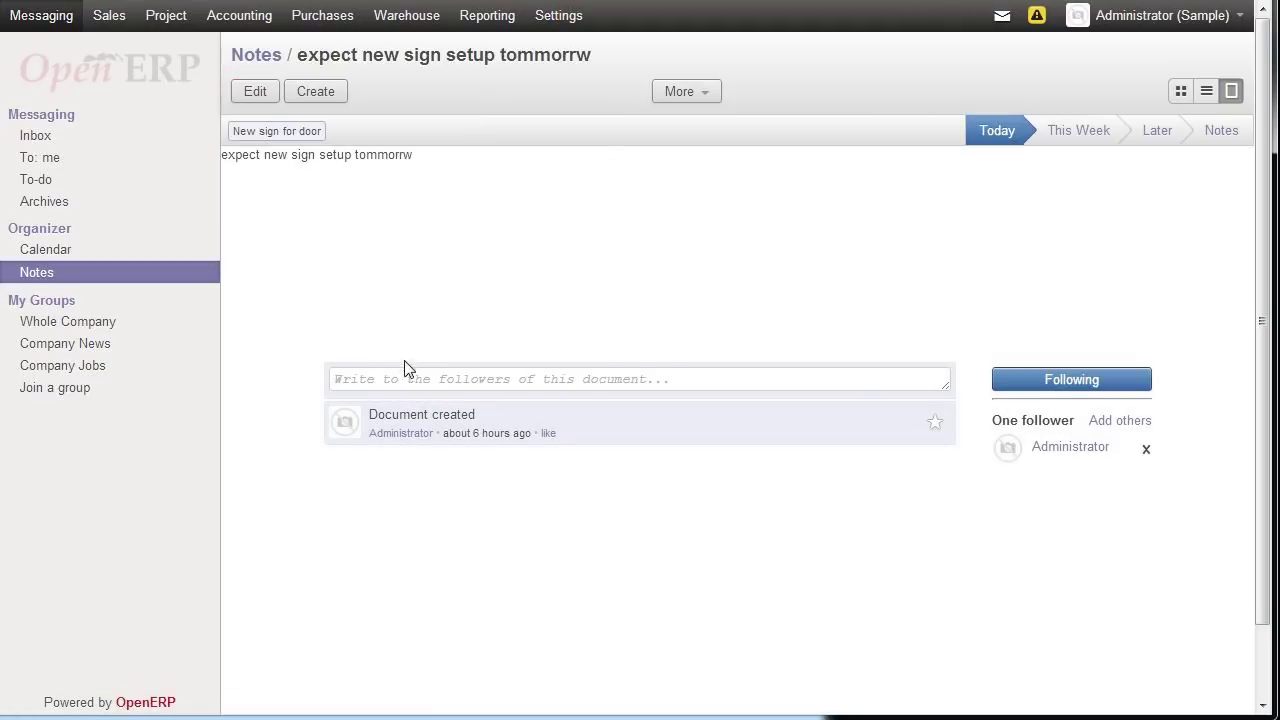
left_click(1181, 91)
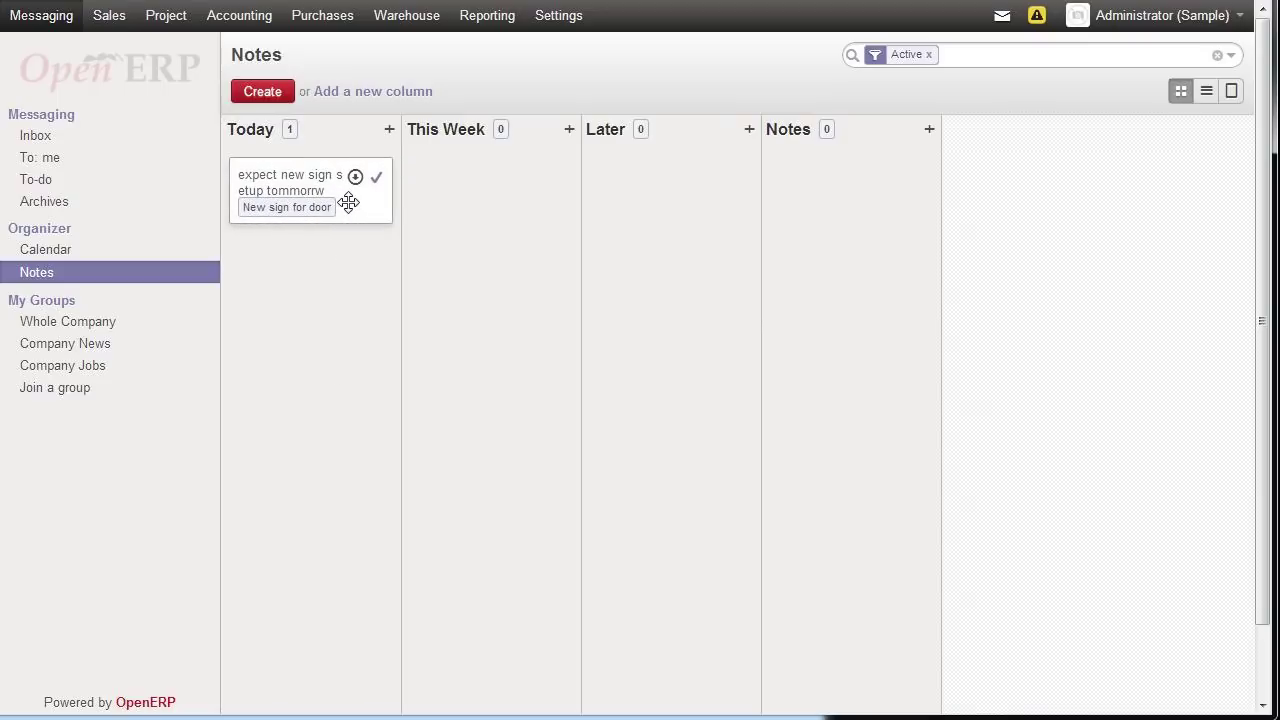
left_click_drag(348, 203, 472, 329)
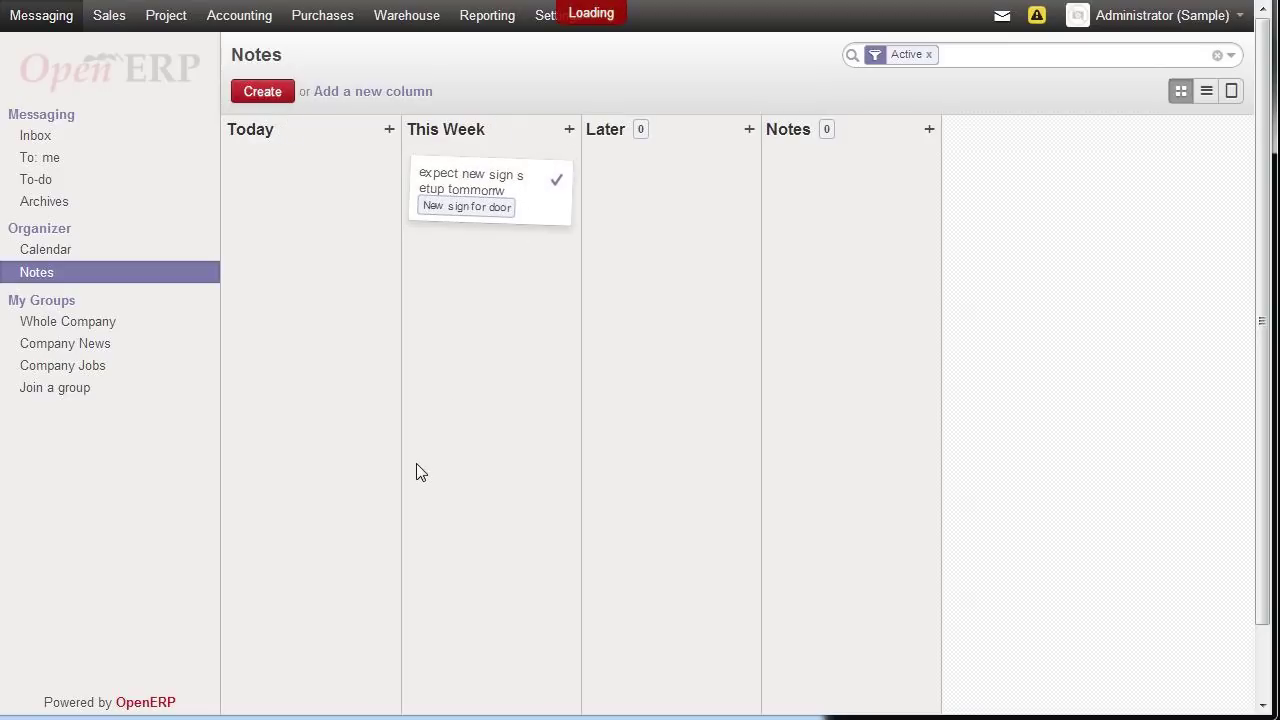
- Add a 'Wash counter' note to Today and move it into the Later column
left_click(389, 130)
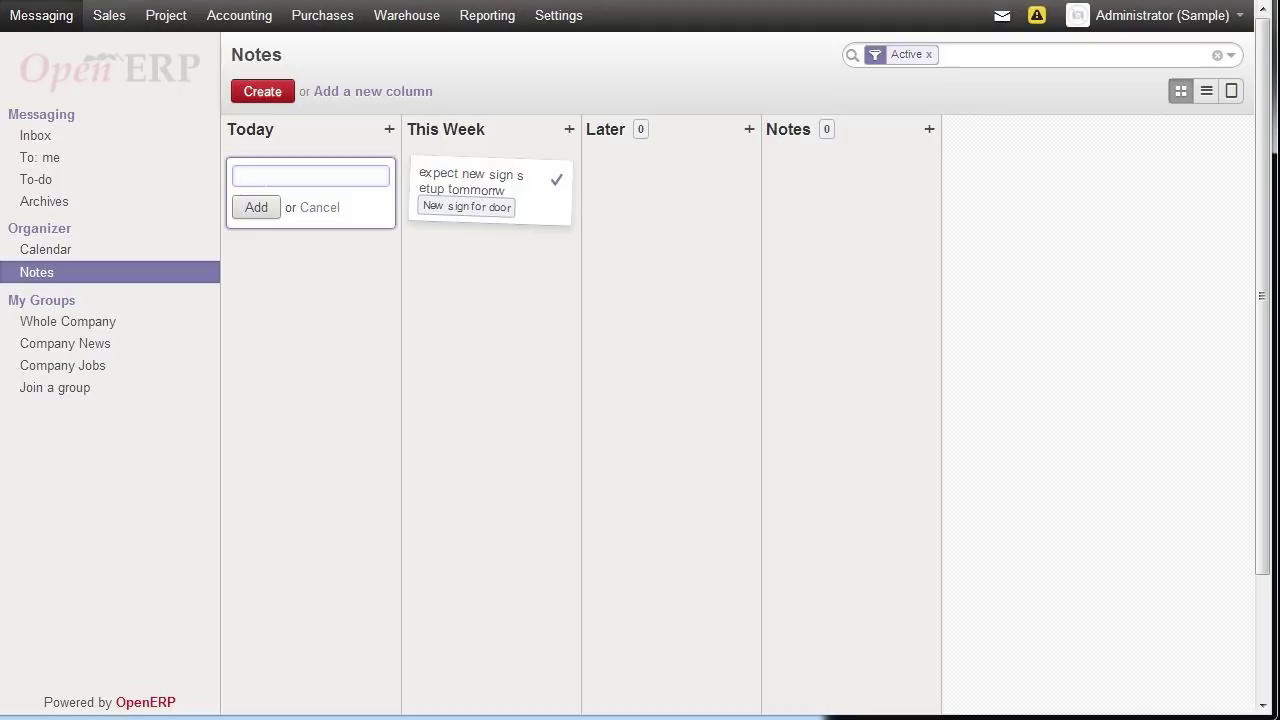
type("Wash counter")
left_click(258, 208)
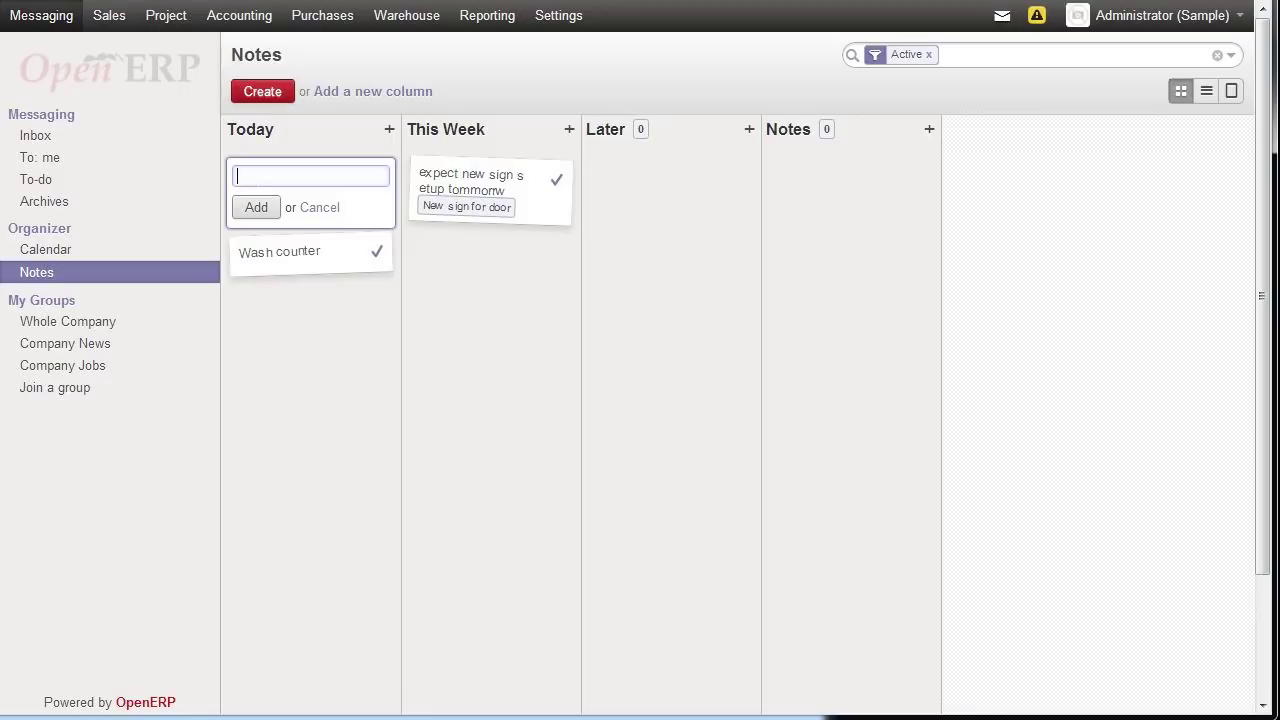
left_click(319, 208)
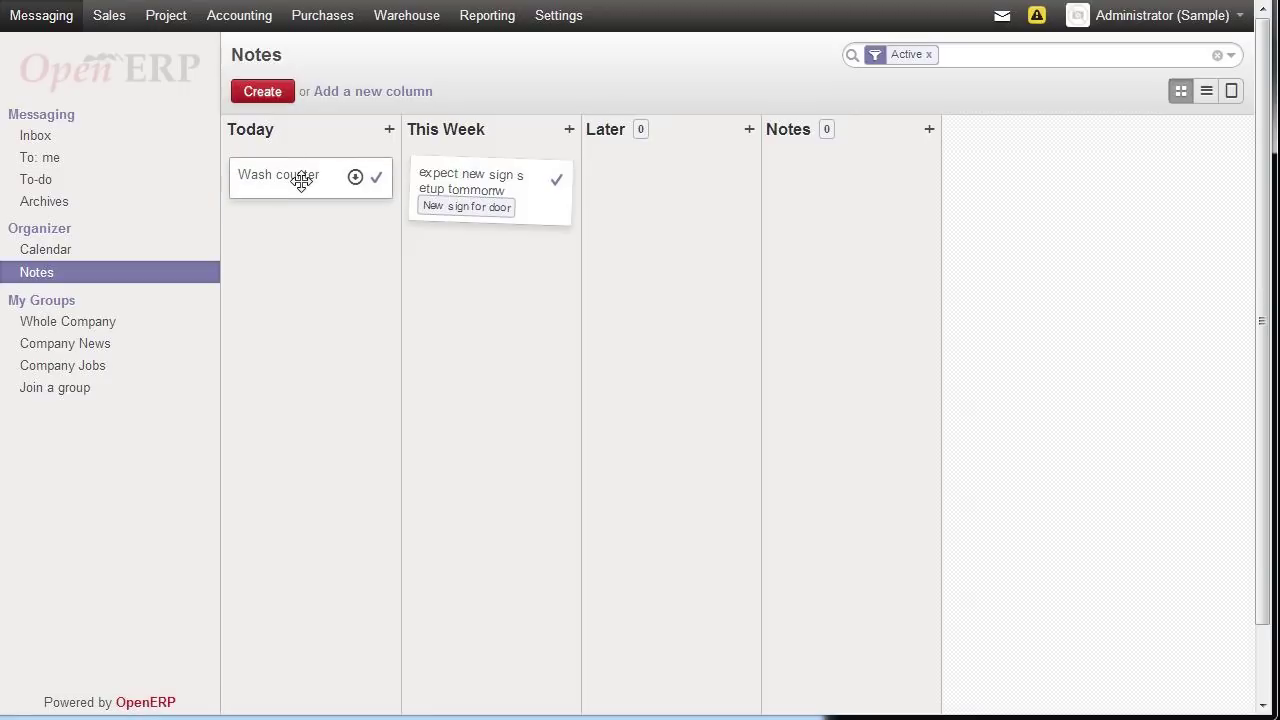
left_click_drag(301, 181, 668, 188)
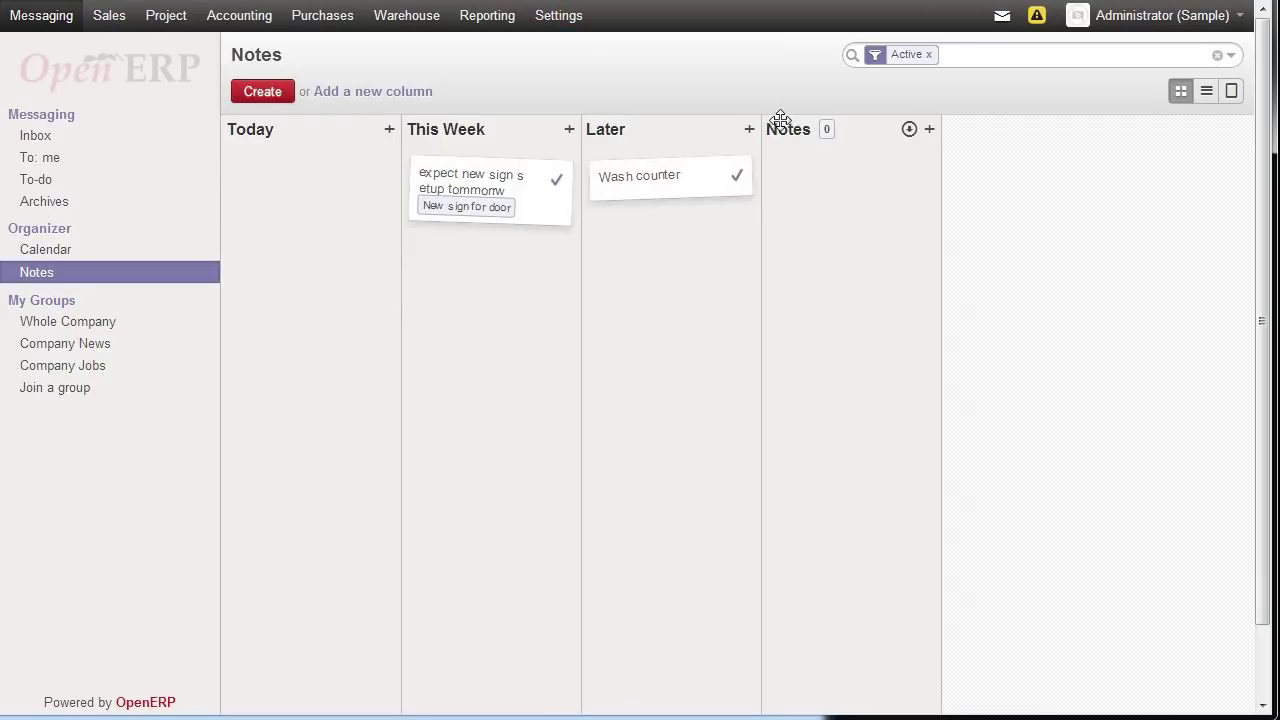
- Create a new board column named 'Tommorrow'
left_click(392, 91)
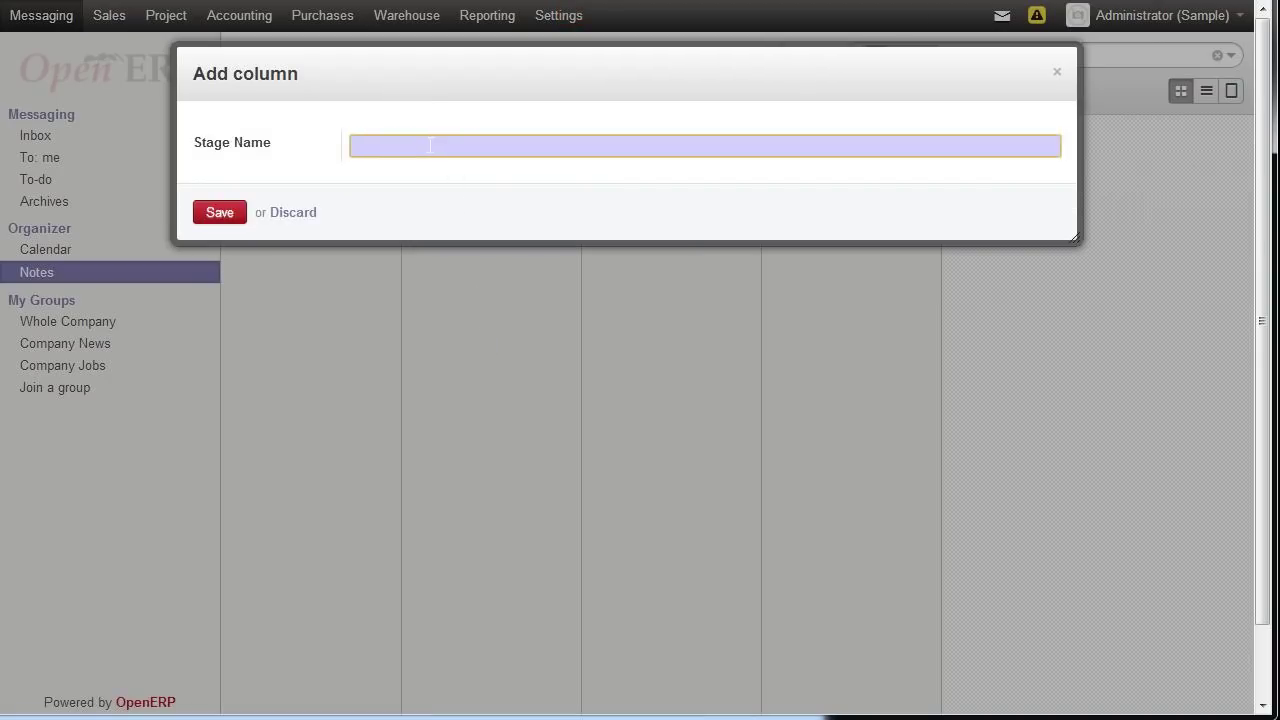
type("Tommorrow")
left_click(219, 212)
- Place the Tommorrow column right after Today and move the sign note into it
left_click_drag(948, 134, 440, 140)
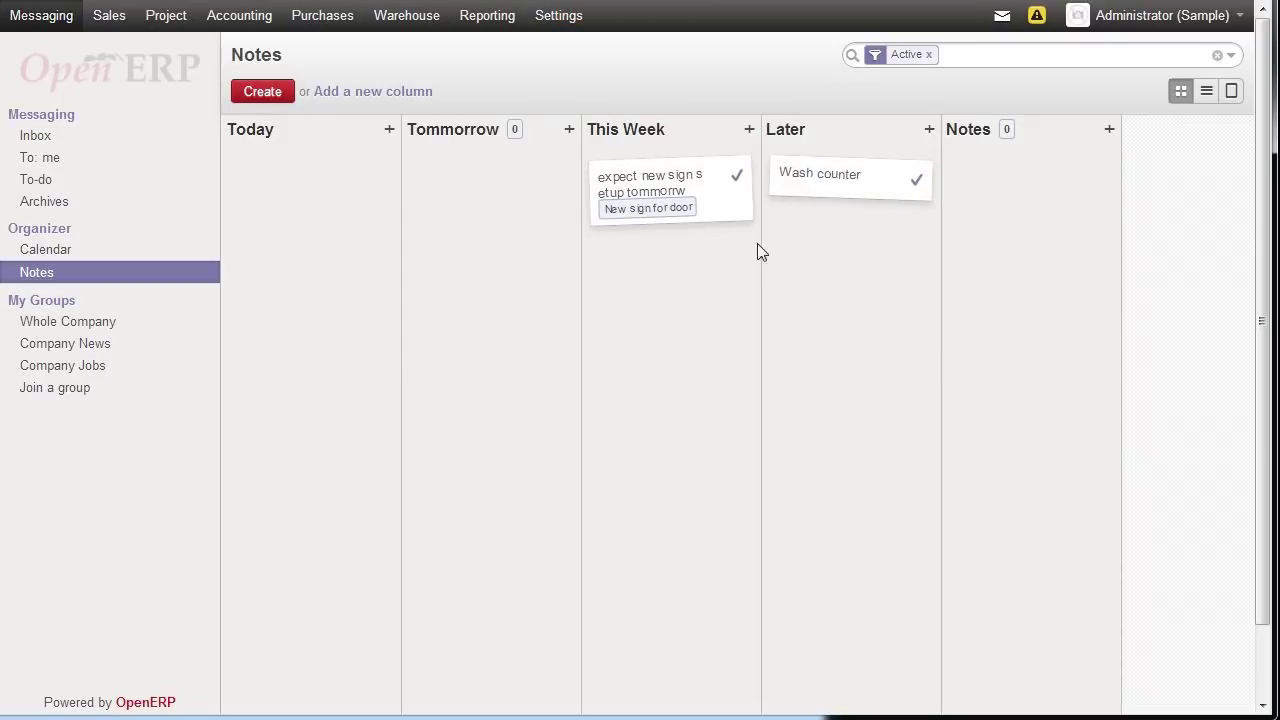
left_click_drag(723, 212, 550, 250)
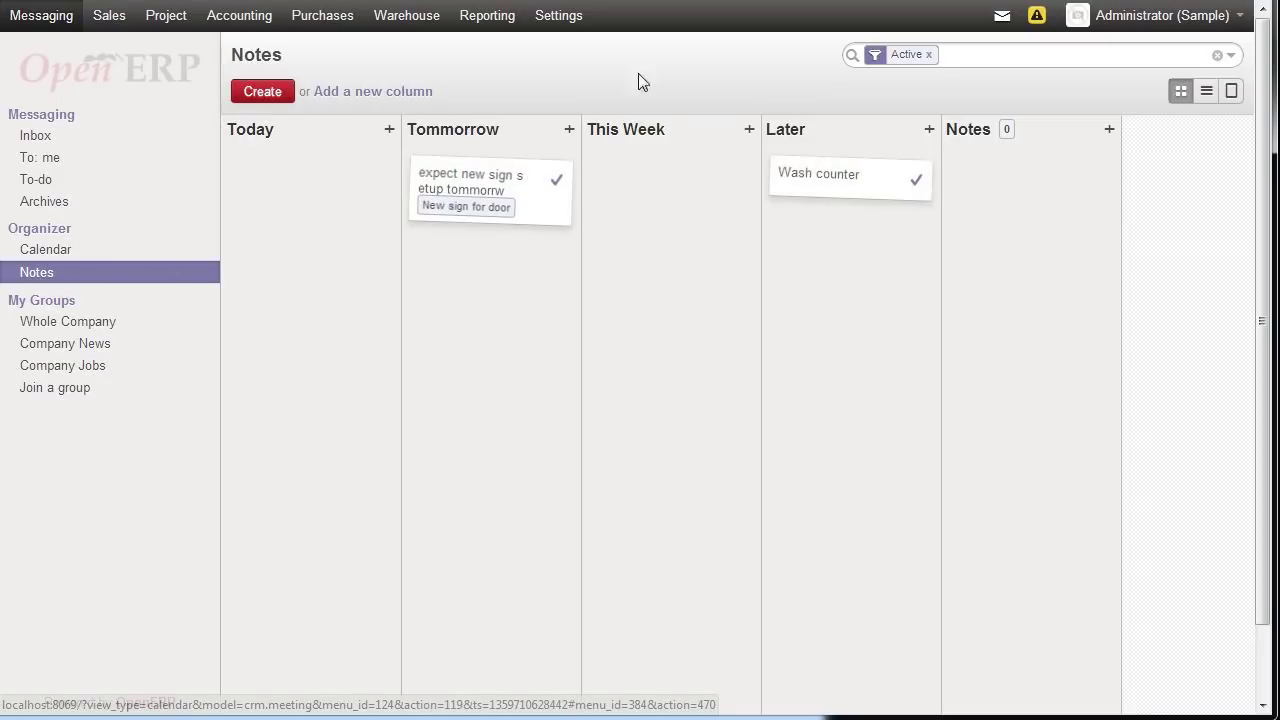
left_click(548, 15)
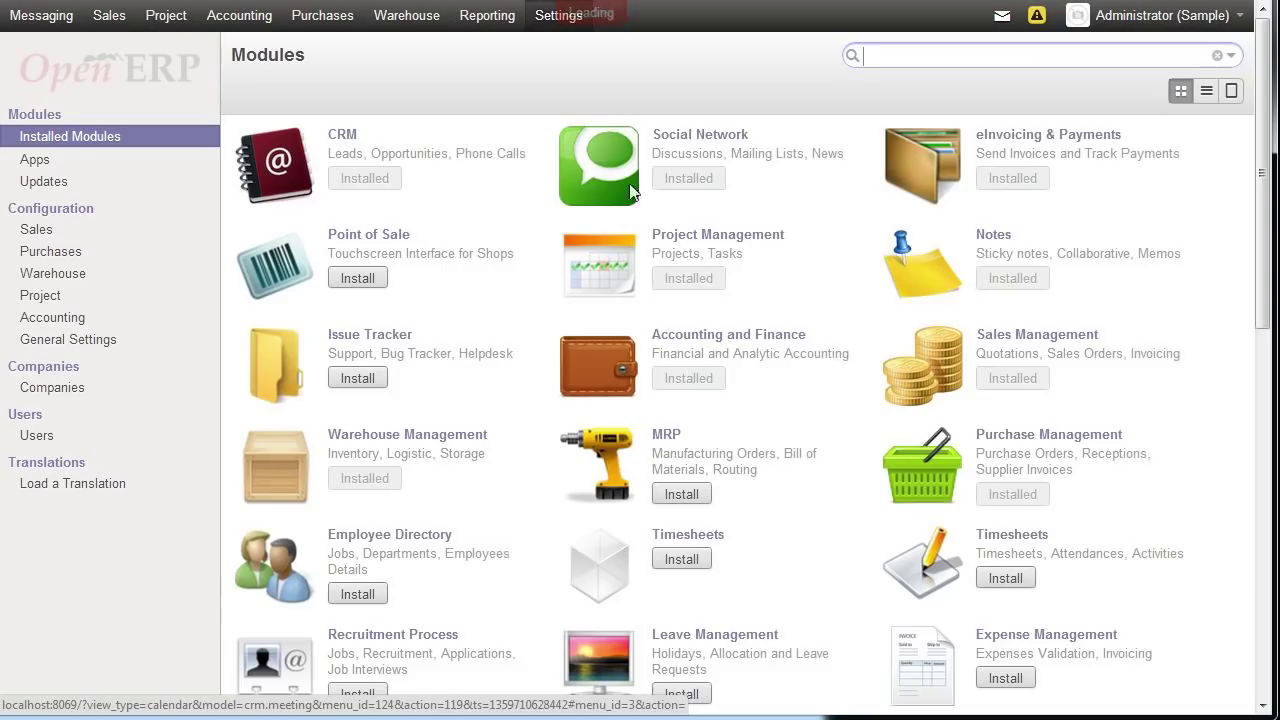
- Scroll down the Modules list and load two more batches of available modules
scroll(643, 200, "down", 3)
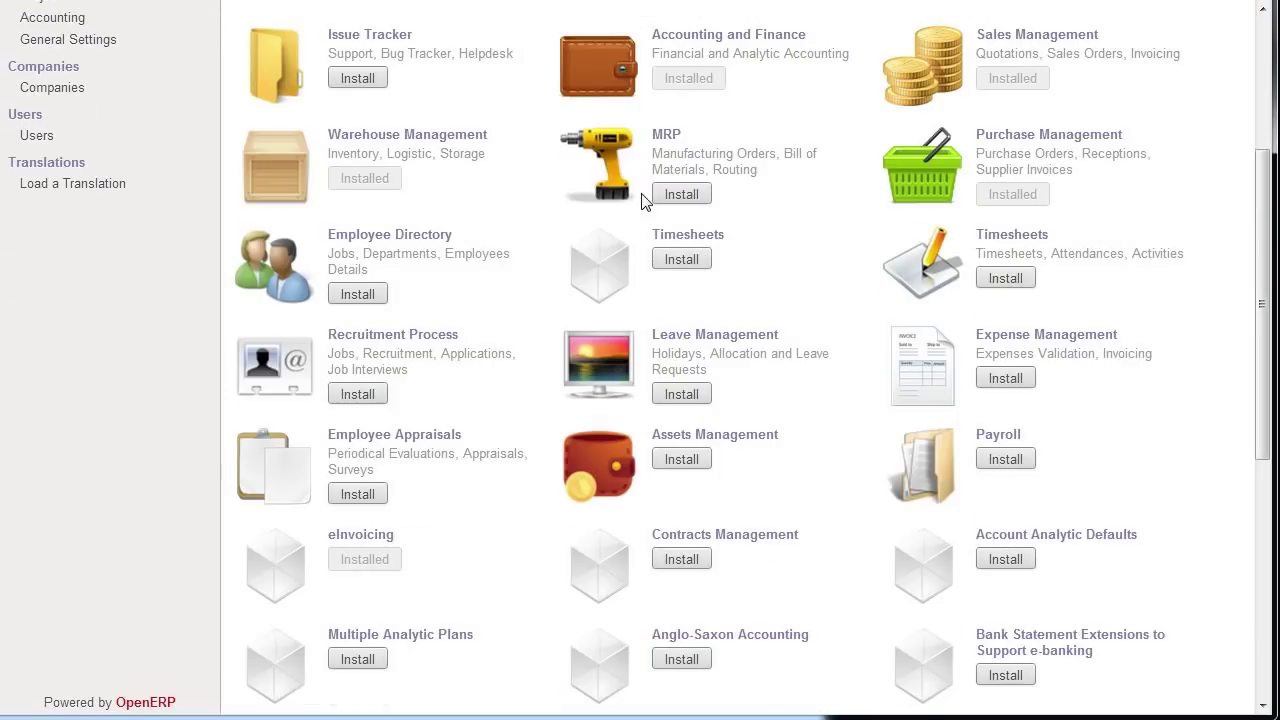
scroll(643, 200, "down", 1)
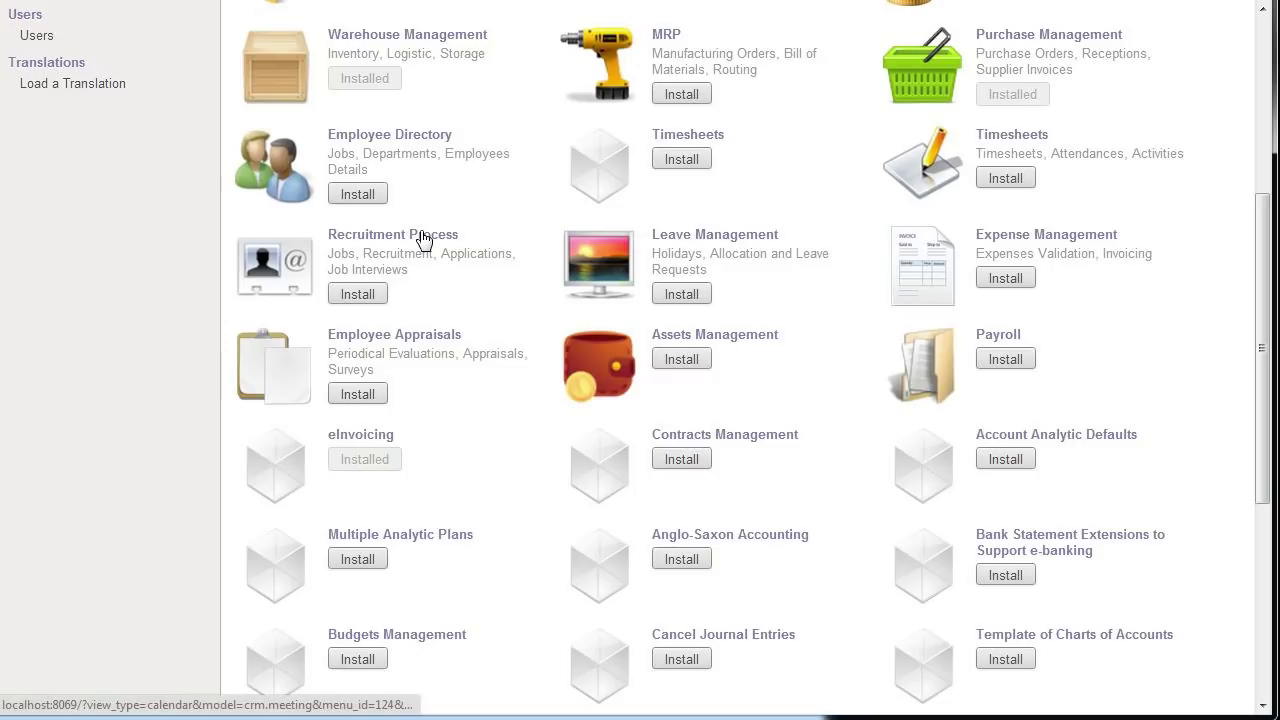
scroll(690, 296, "down", 4)
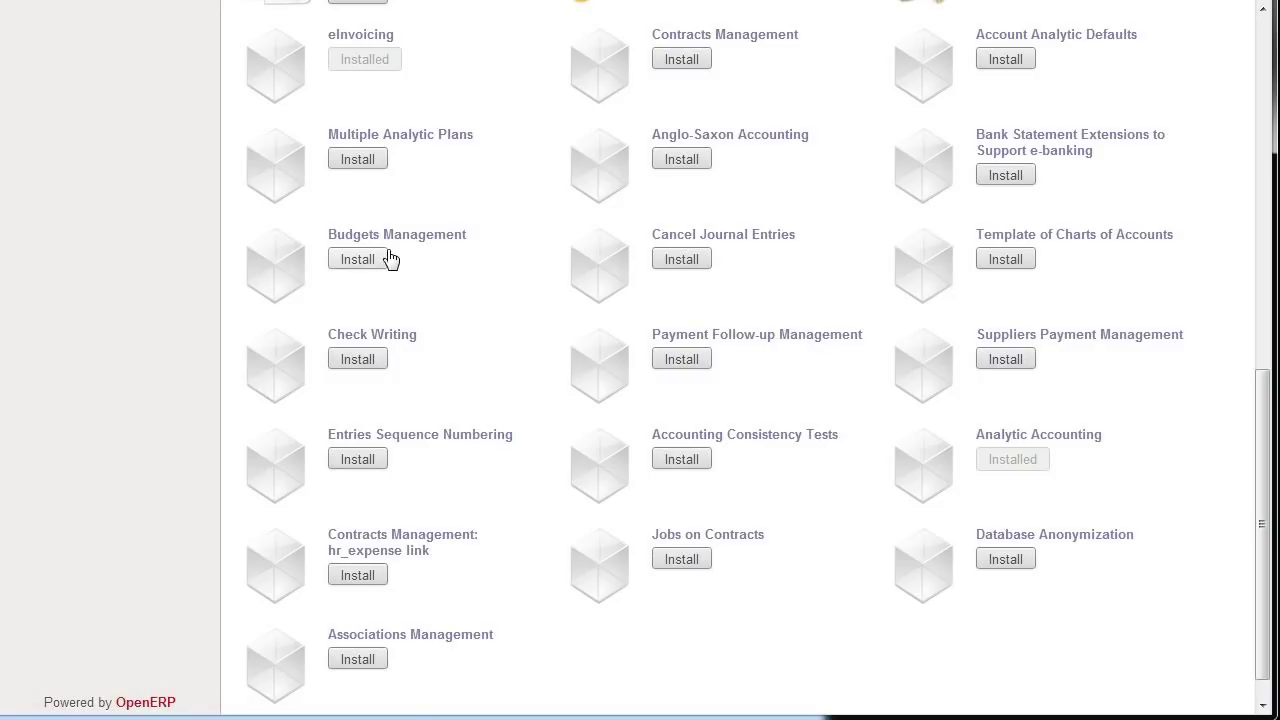
scroll(390, 259, "down", 1)
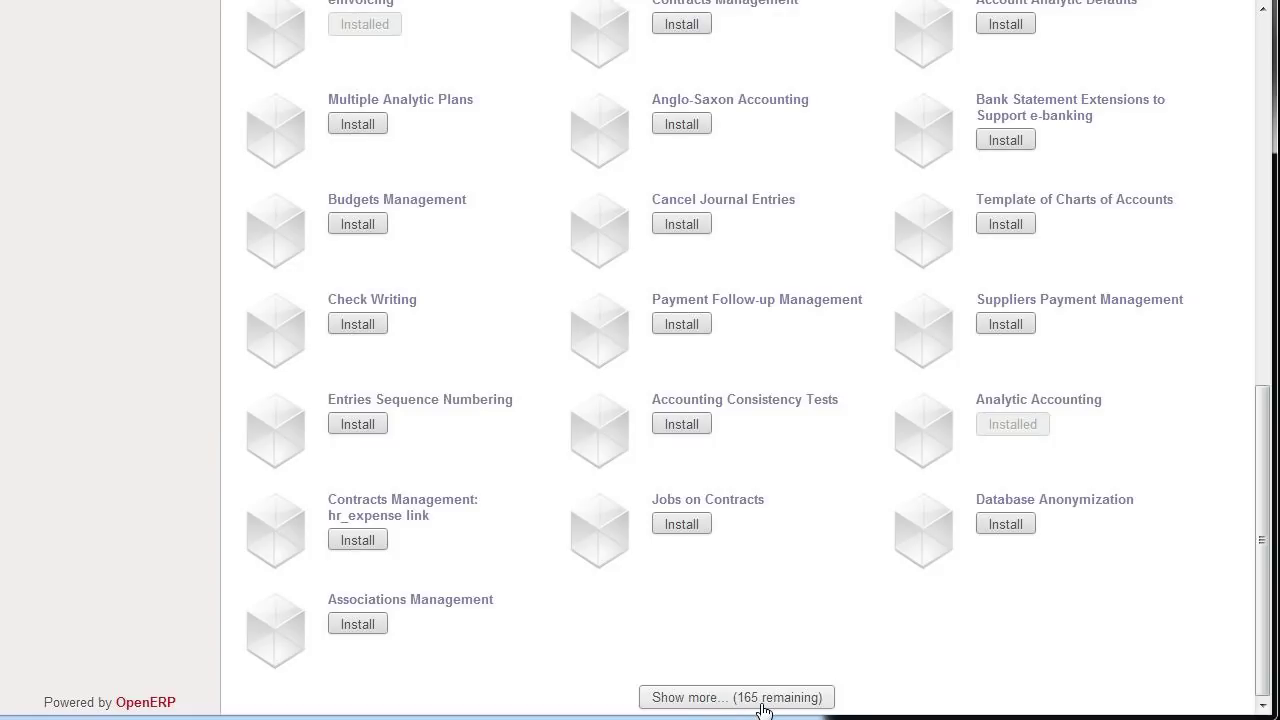
left_click(760, 700)
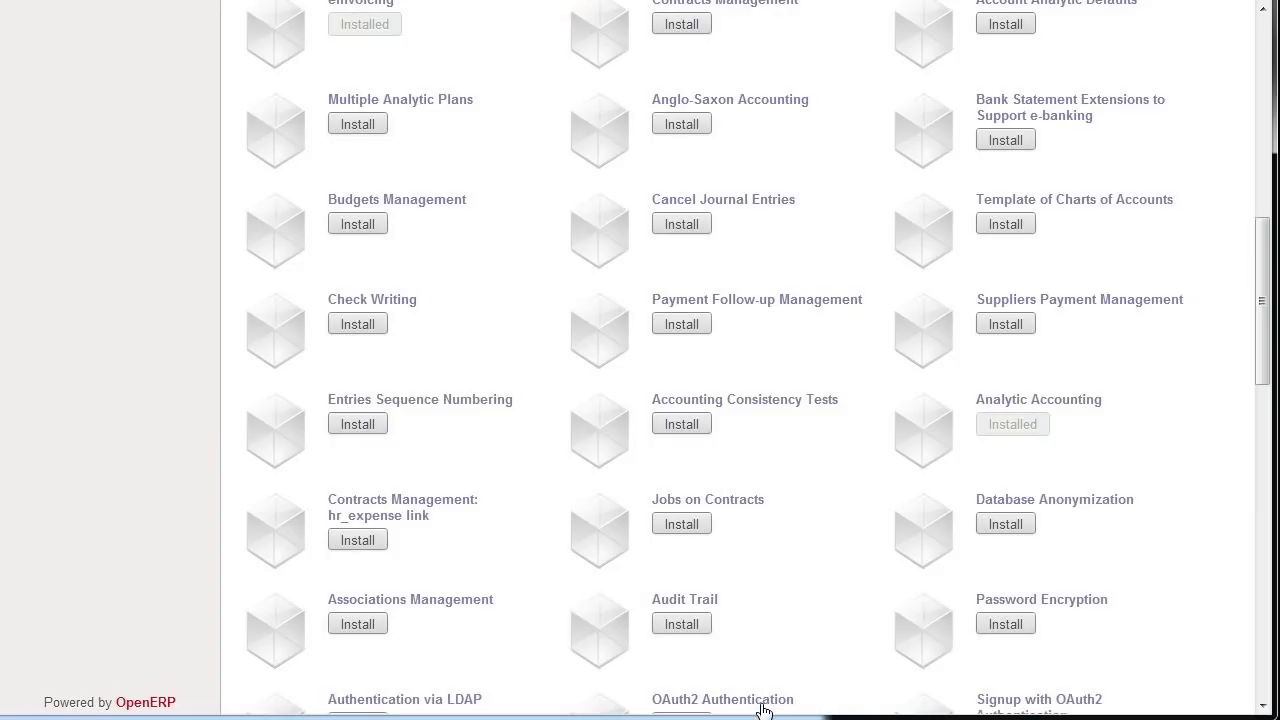
scroll(760, 300, "down", 3)
scroll(743, 328, "down", 2)
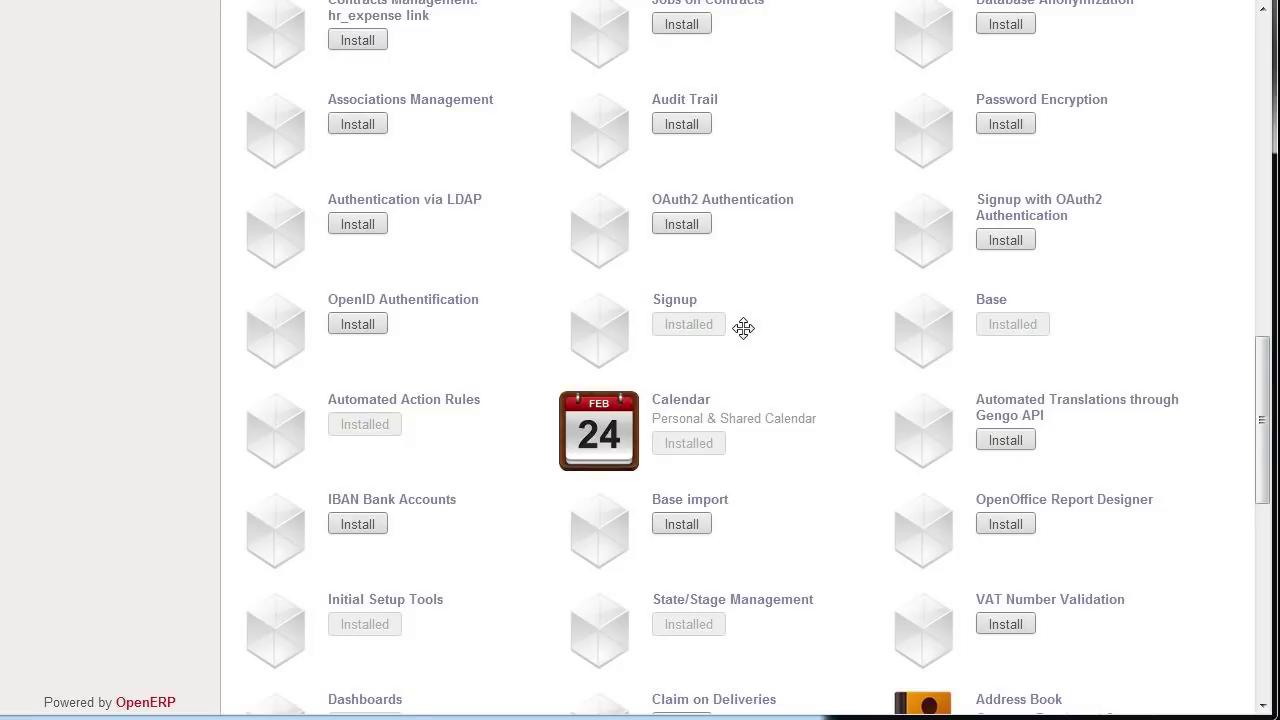
scroll(743, 328, "down", 2)
scroll(743, 328, "down", 2)
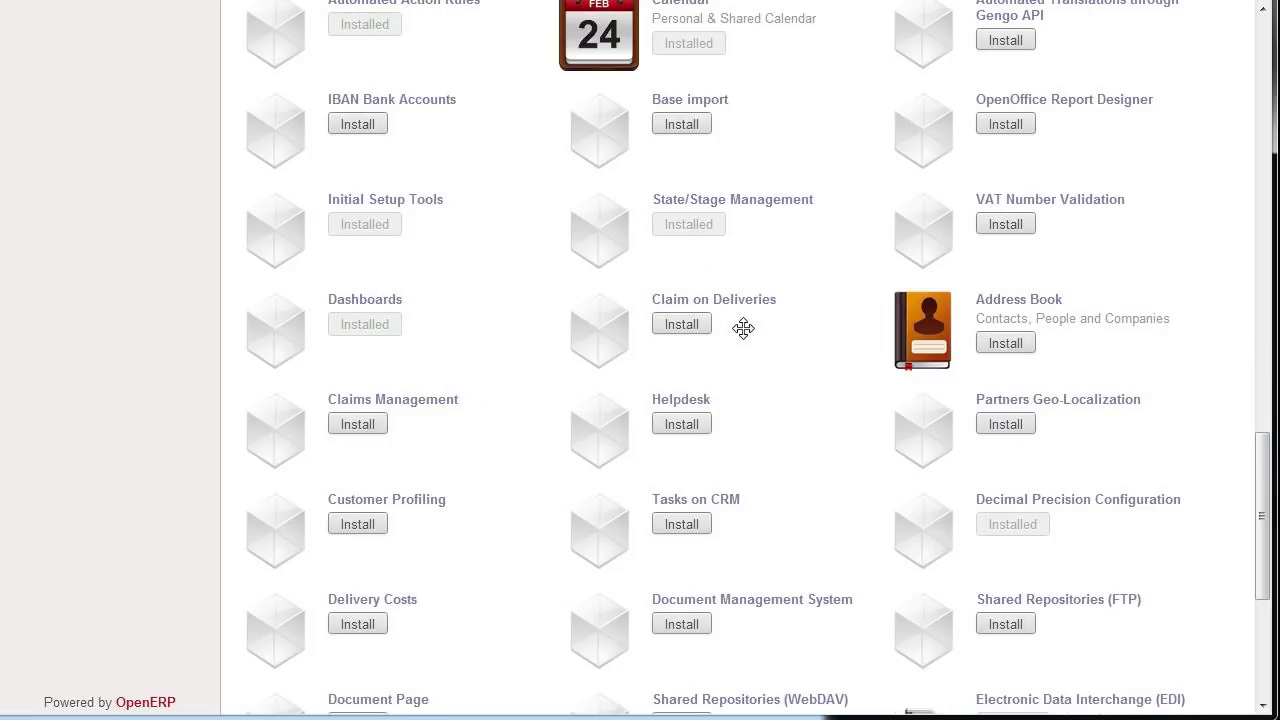
scroll(743, 328, "down", 2)
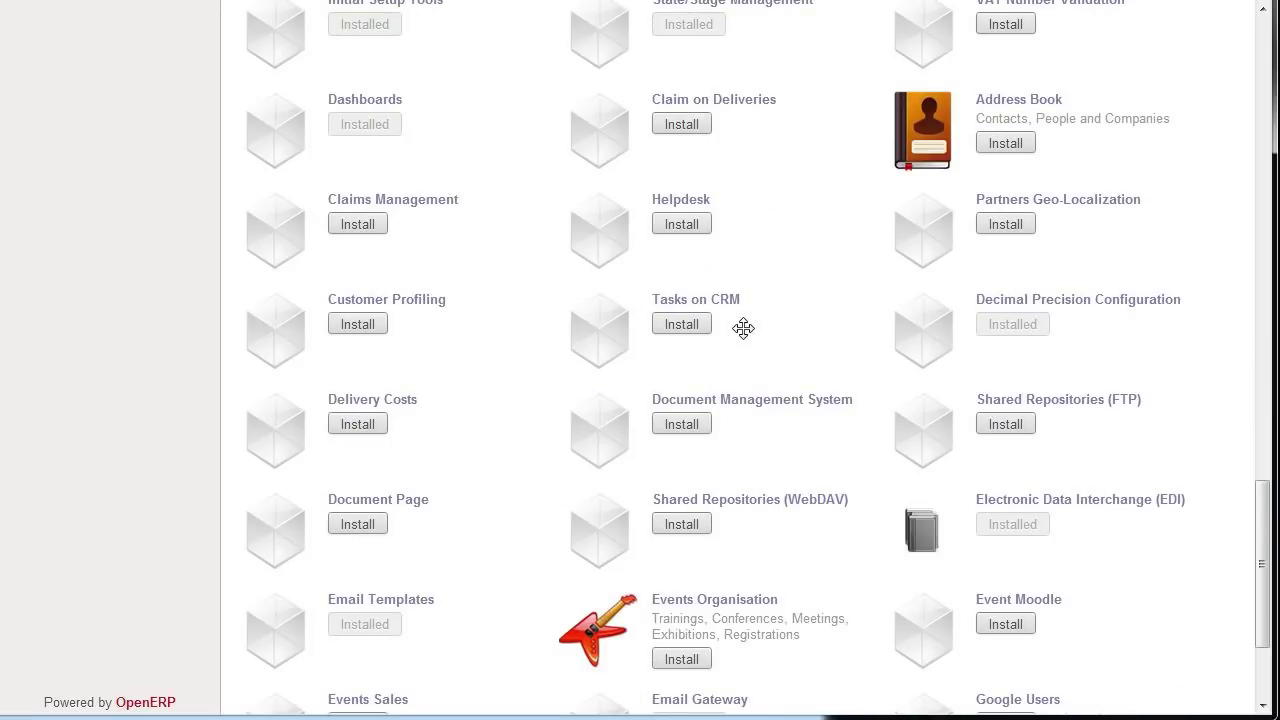
scroll(743, 328, "down", 1)
scroll(743, 328, "down", 1)
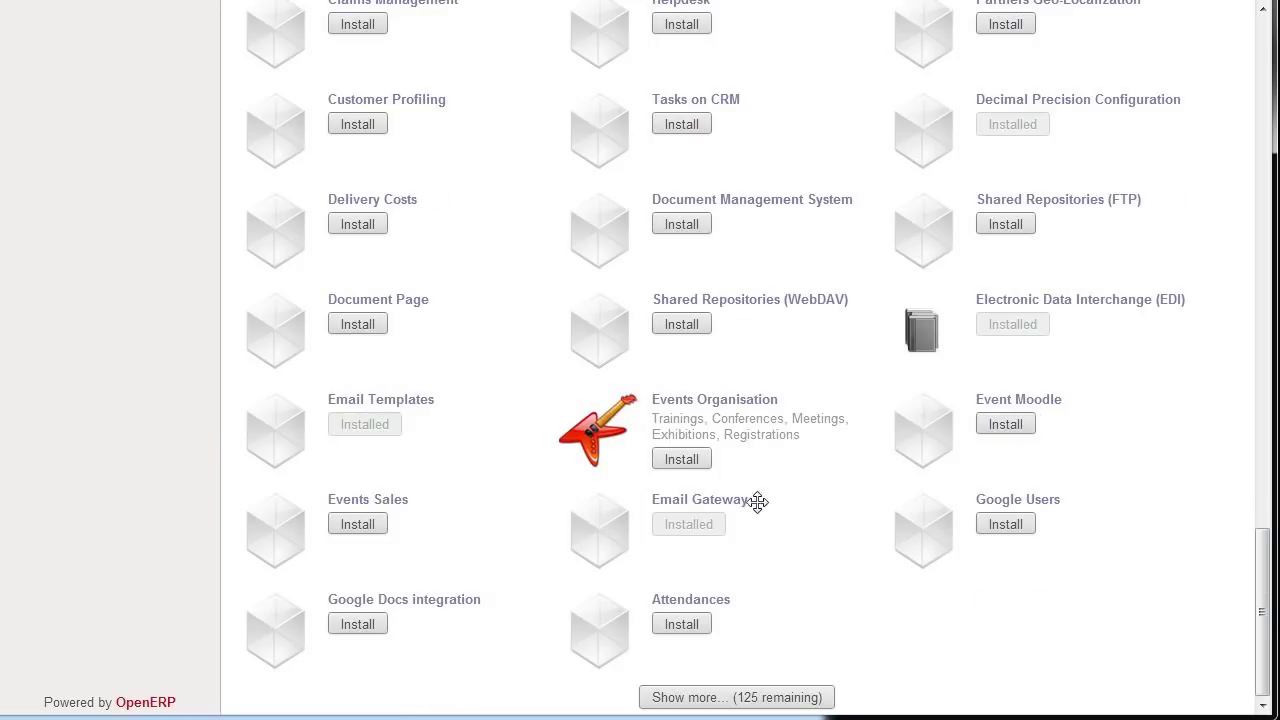
left_click(732, 700)
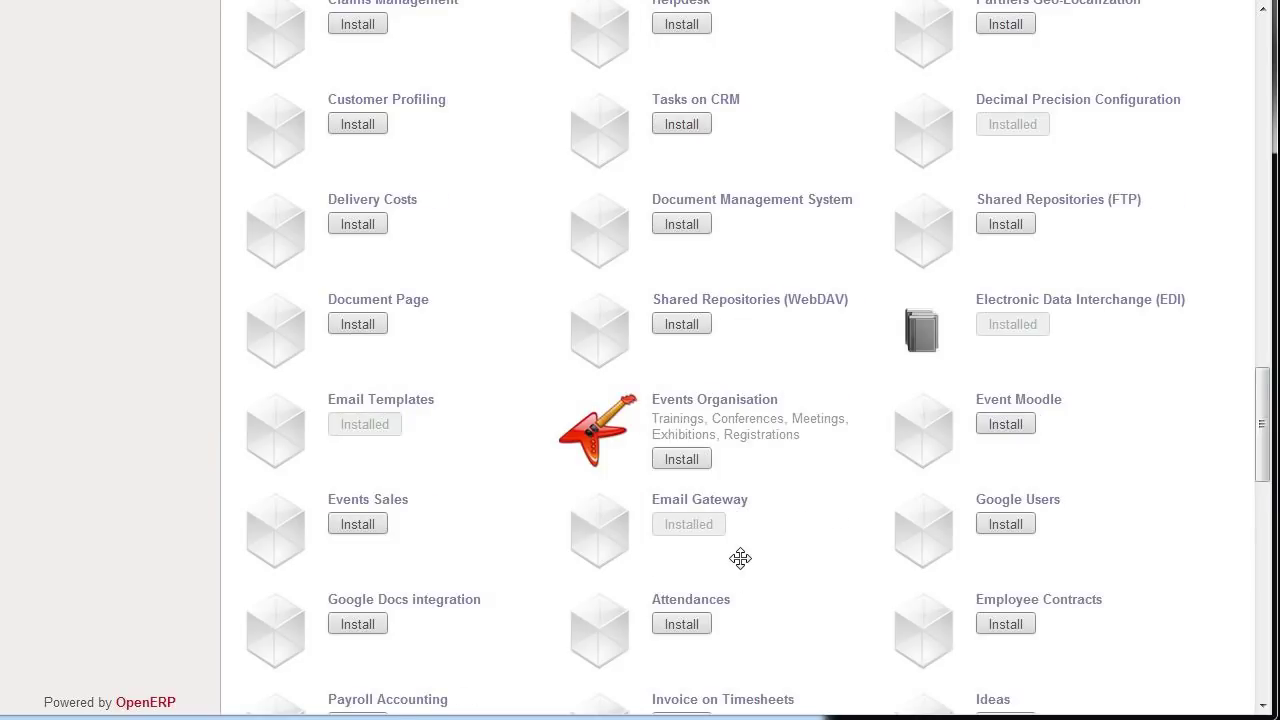
- Load a third batch of modules, including country accounting localisations, then return to the top
scroll(739, 566, "down", 7)
scroll(740, 558, "down", 2)
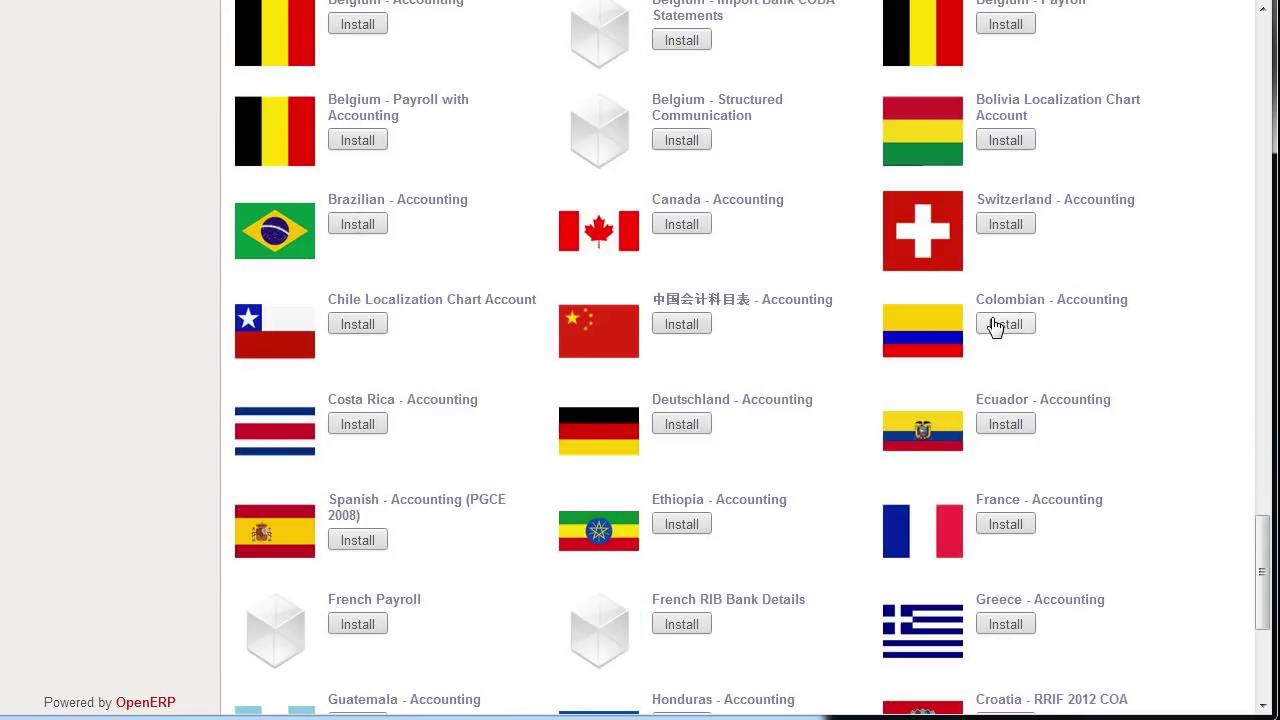
middle_click(1075, 333)
scroll(1075, 333, "down", 4)
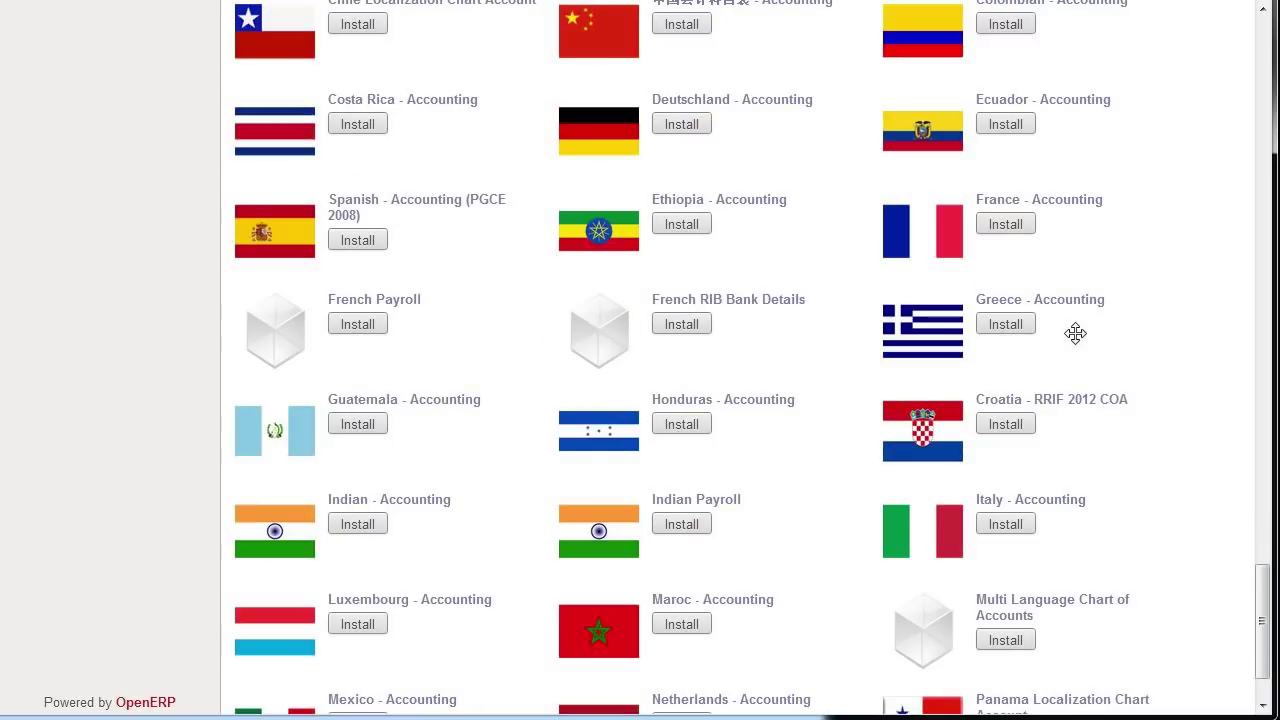
left_click(749, 699)
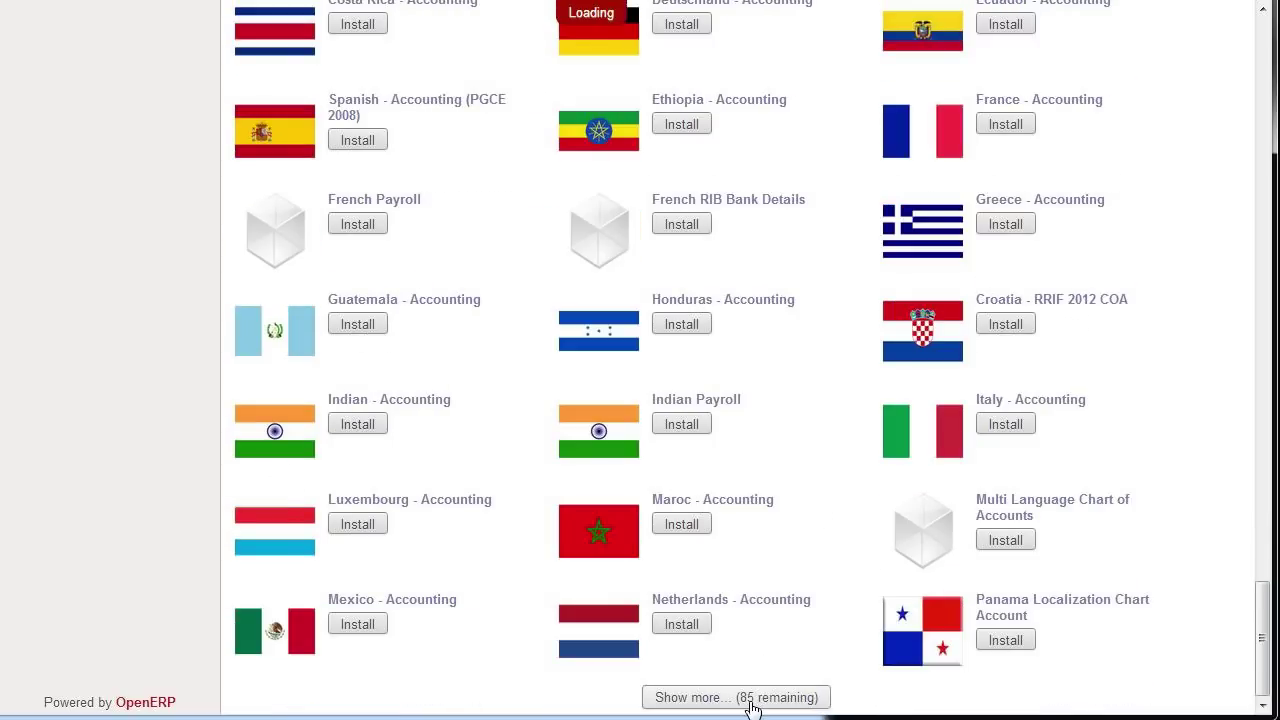
scroll(813, 320, "down", 3)
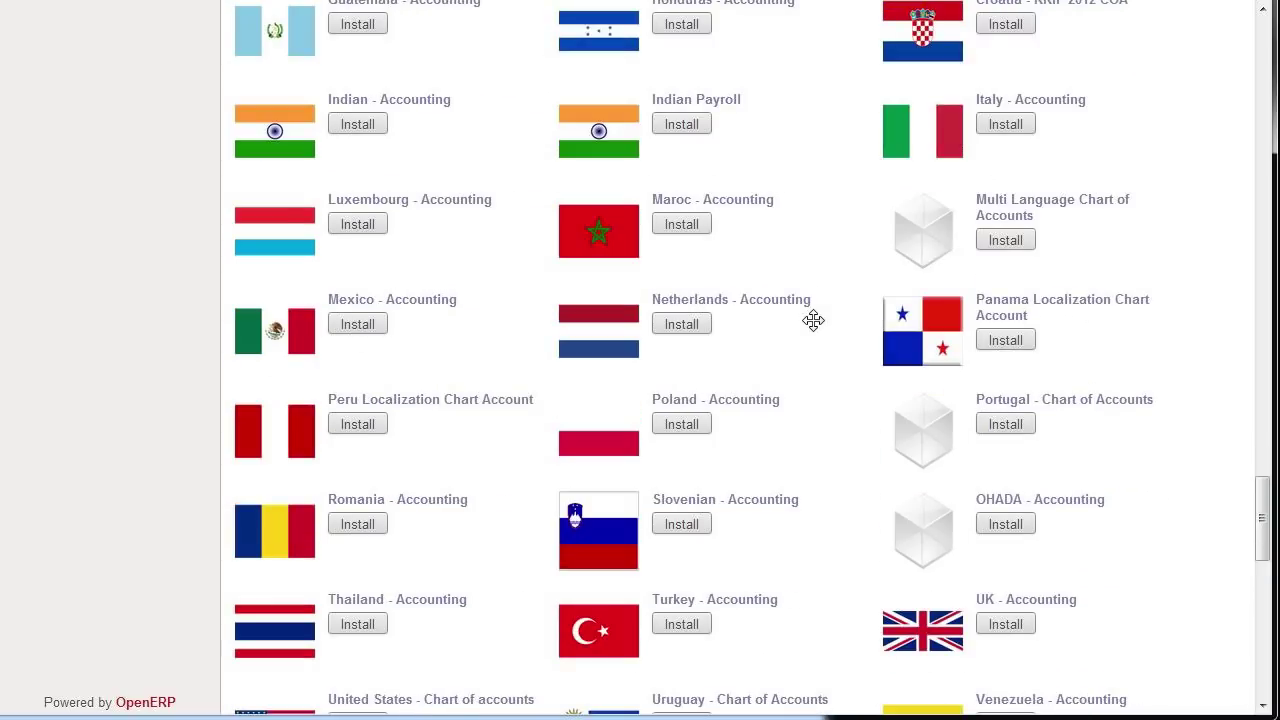
scroll(813, 320, "down", 4)
scroll(813, 320, "down", 2)
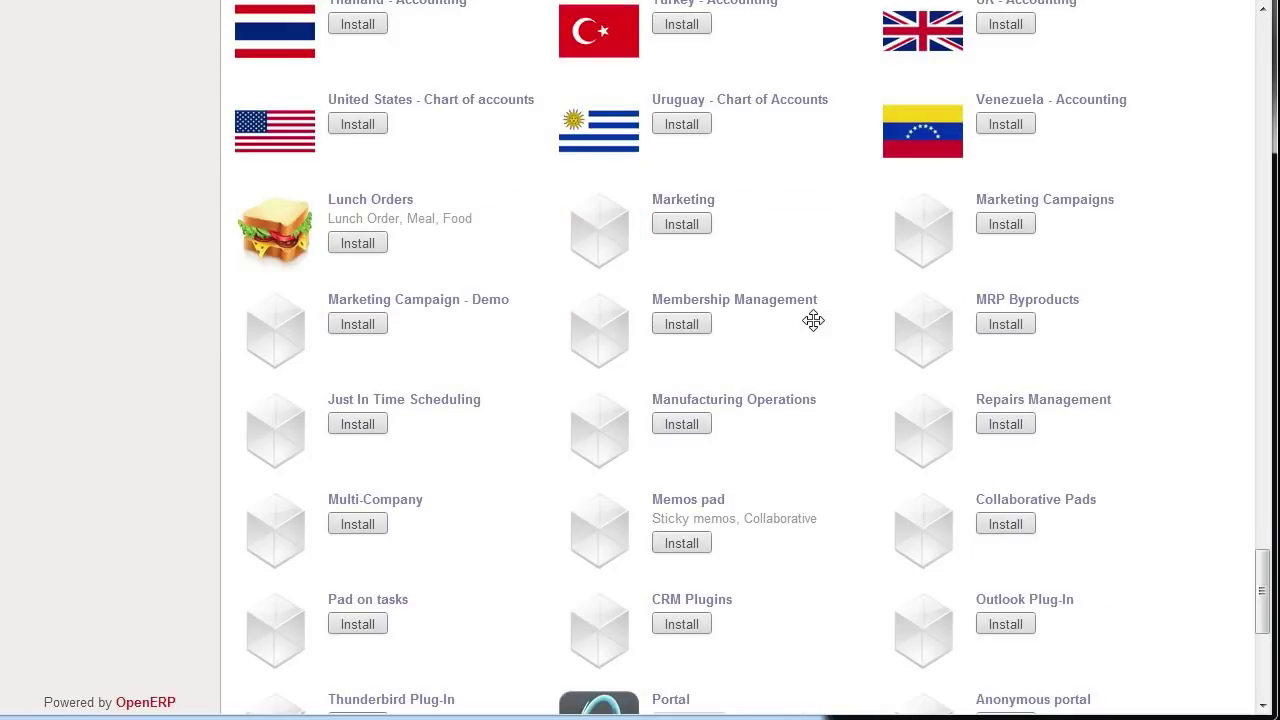
scroll(813, 320, "up", 16)
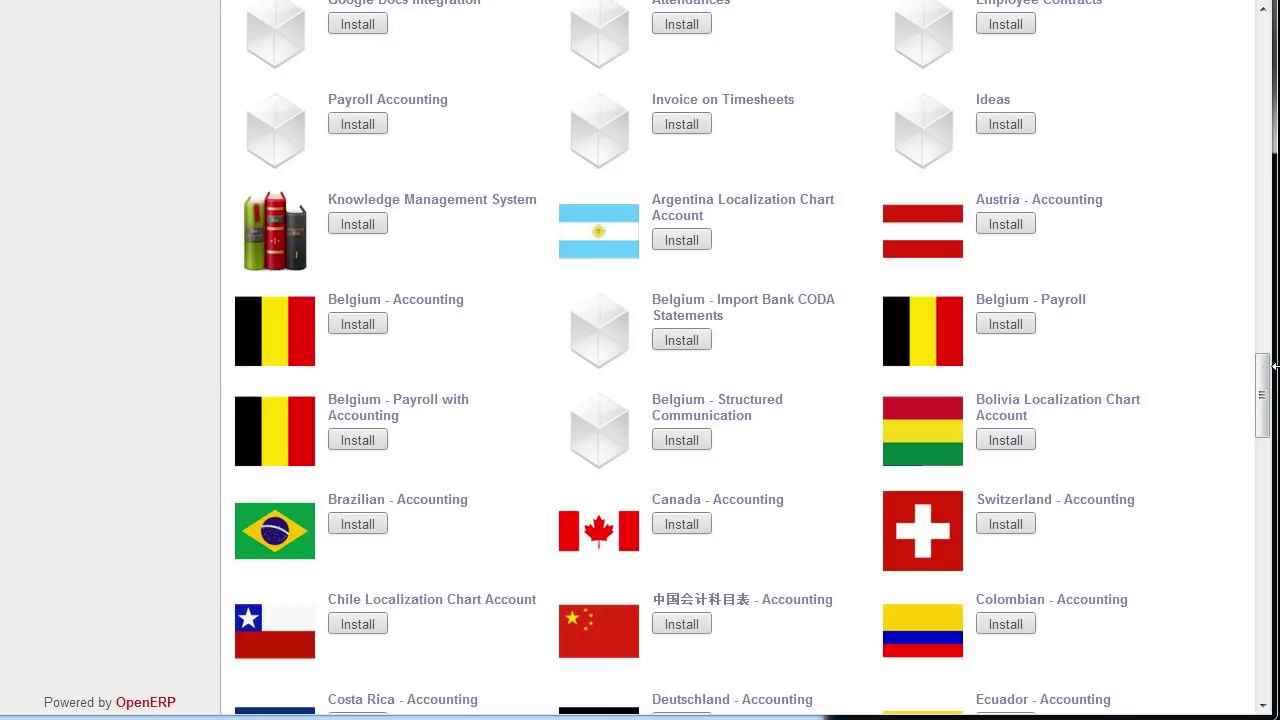
left_click_drag(1271, 394, 1265, 10)
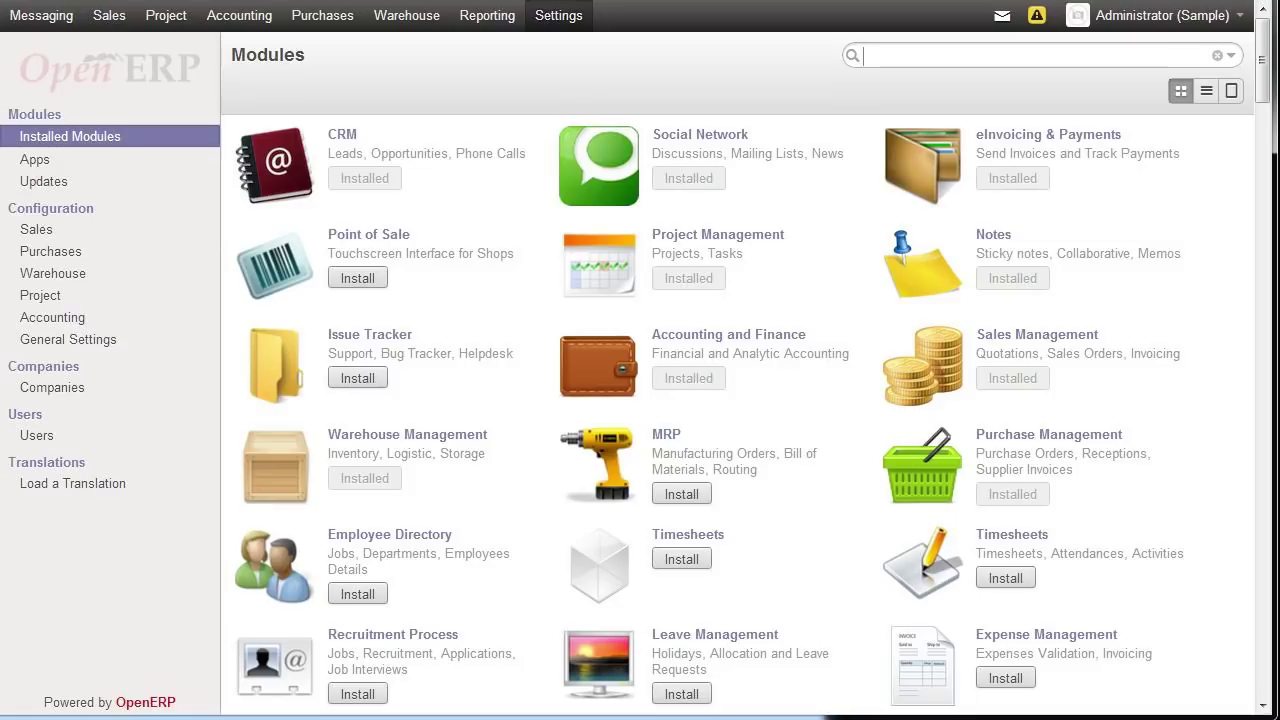
- Review the draft 110.00 customer invoice from SO004, then list the Accounting customers
left_click(397, 25)
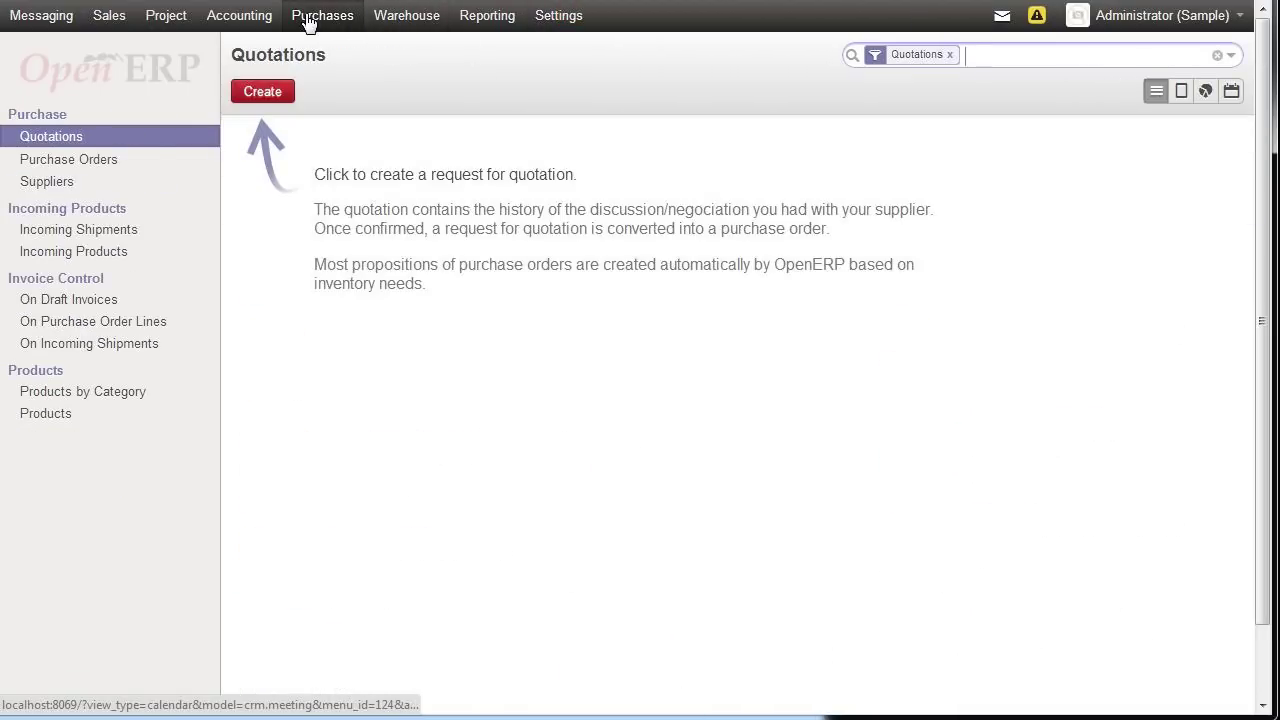
left_click(237, 24)
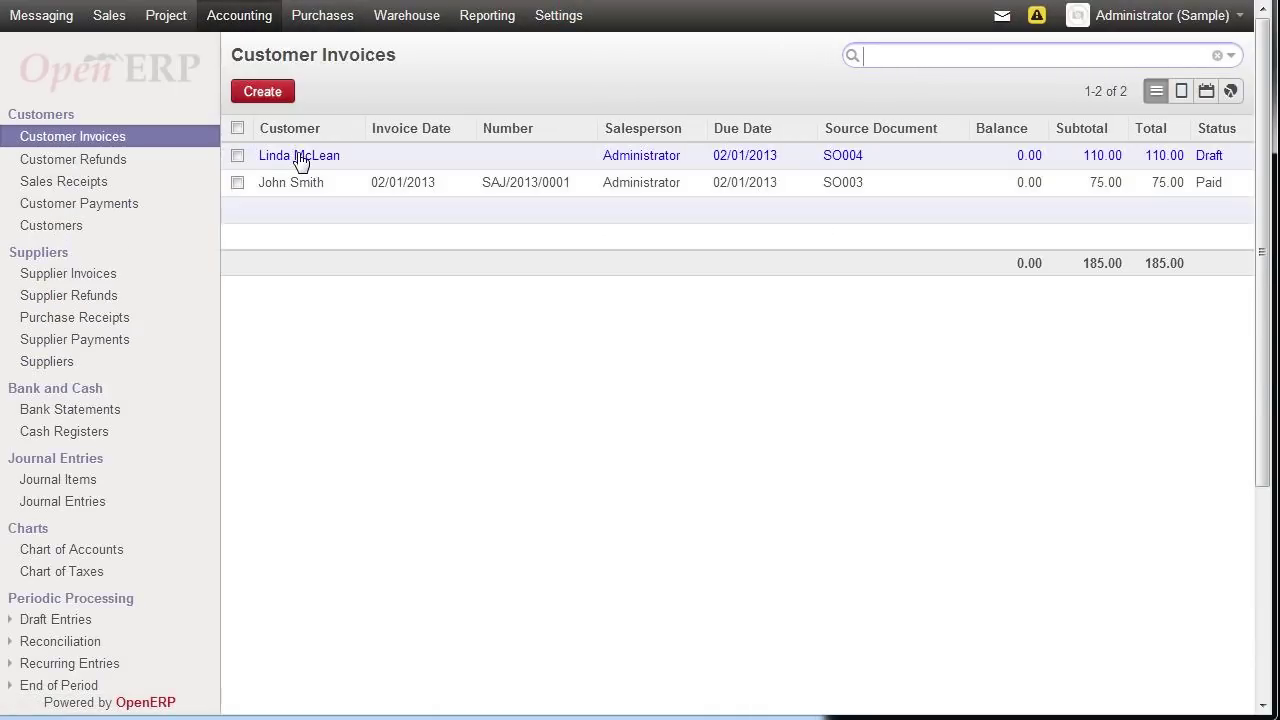
left_click(300, 158)
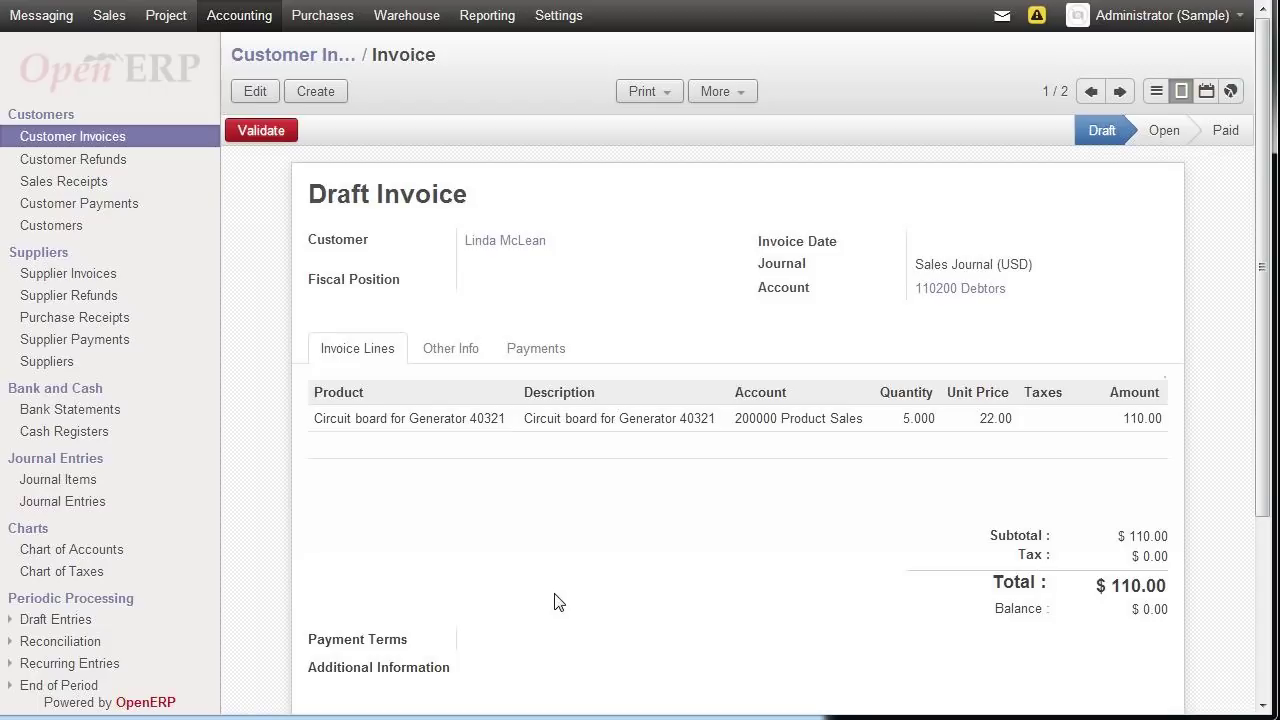
left_click(79, 234)
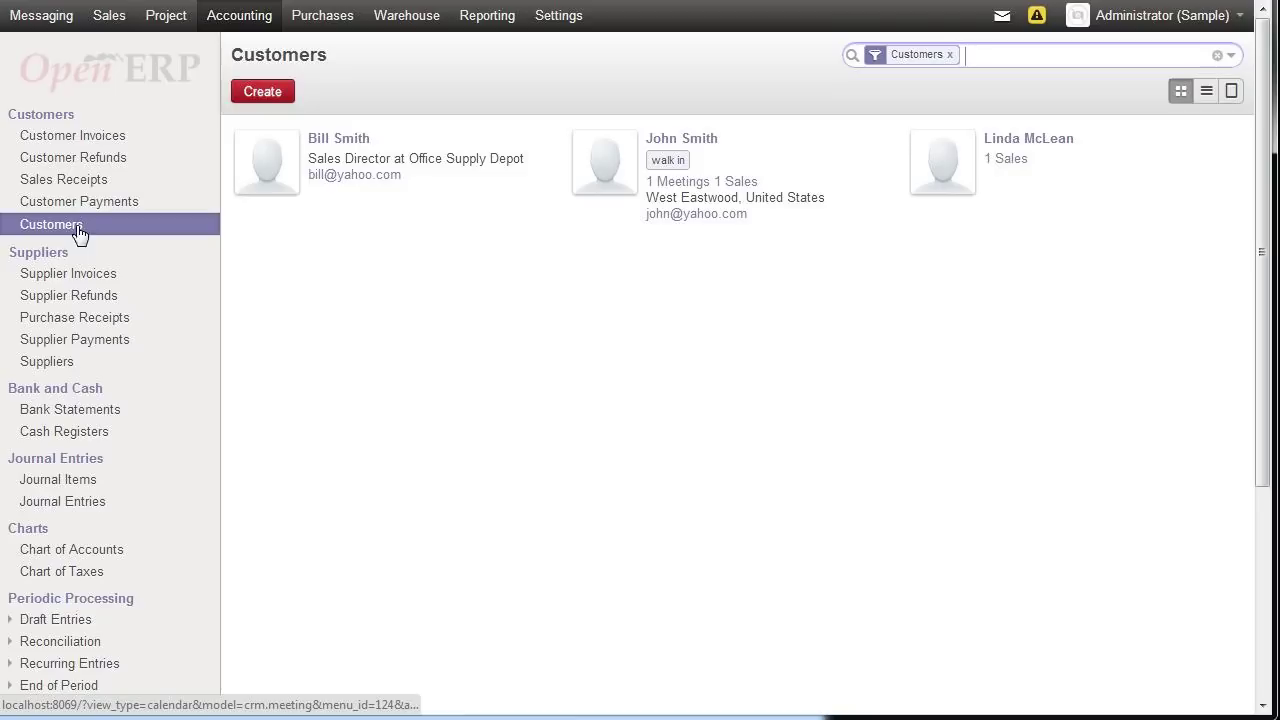
left_click(704, 150)
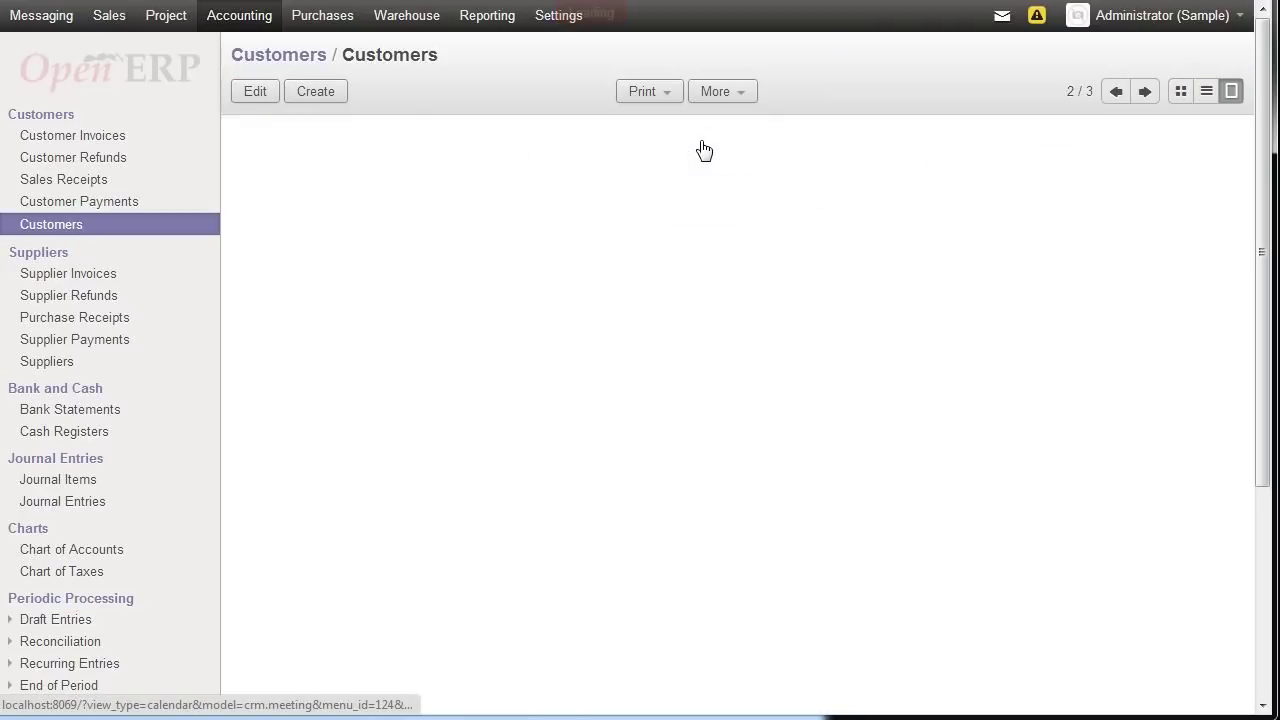
left_click(109, 20)
left_click(66, 226)
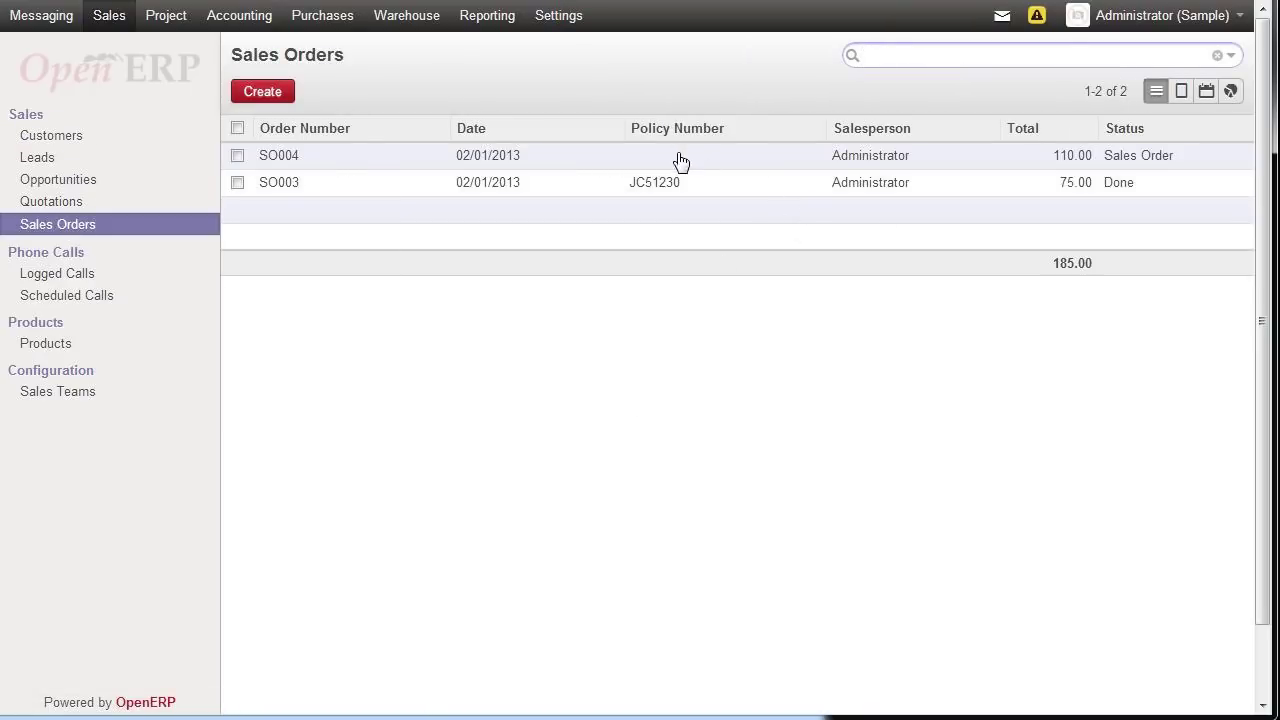
left_click(686, 187)
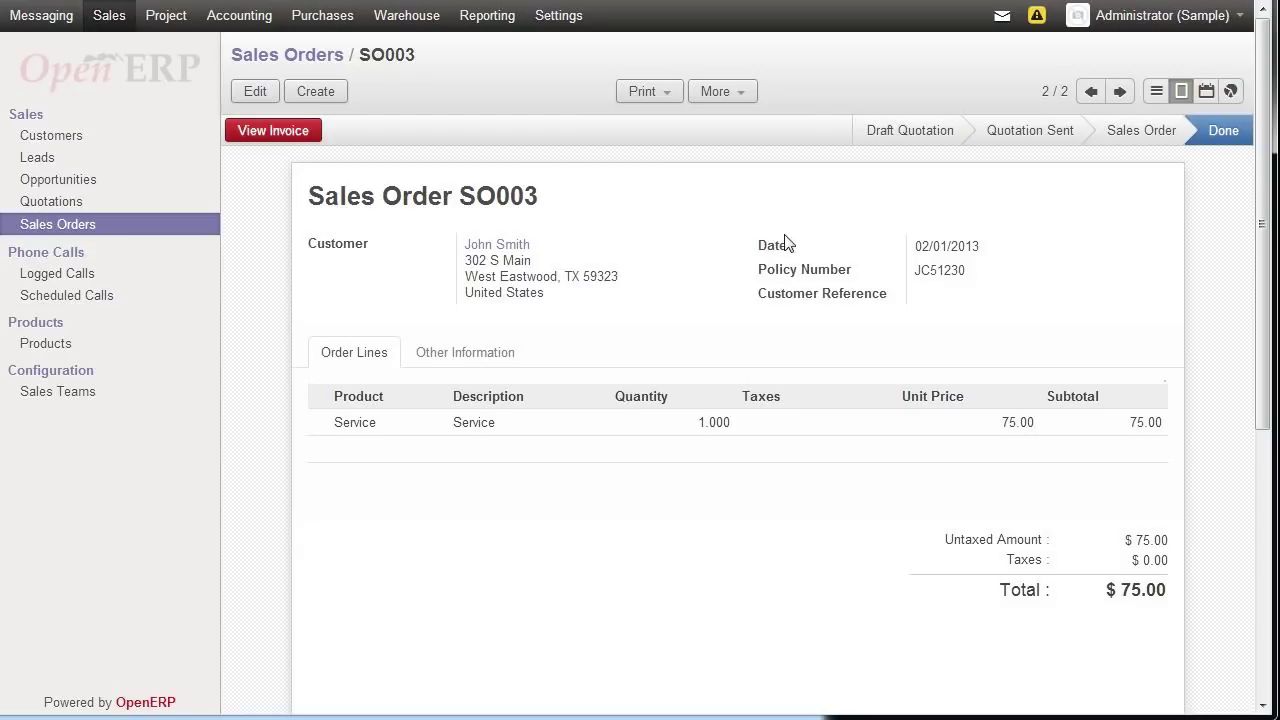
left_click_drag(966, 270, 914, 270)
- Check the empty Sales Leads page, then show the Projects kanban with Reorganize Warehouse
left_click(63, 162)
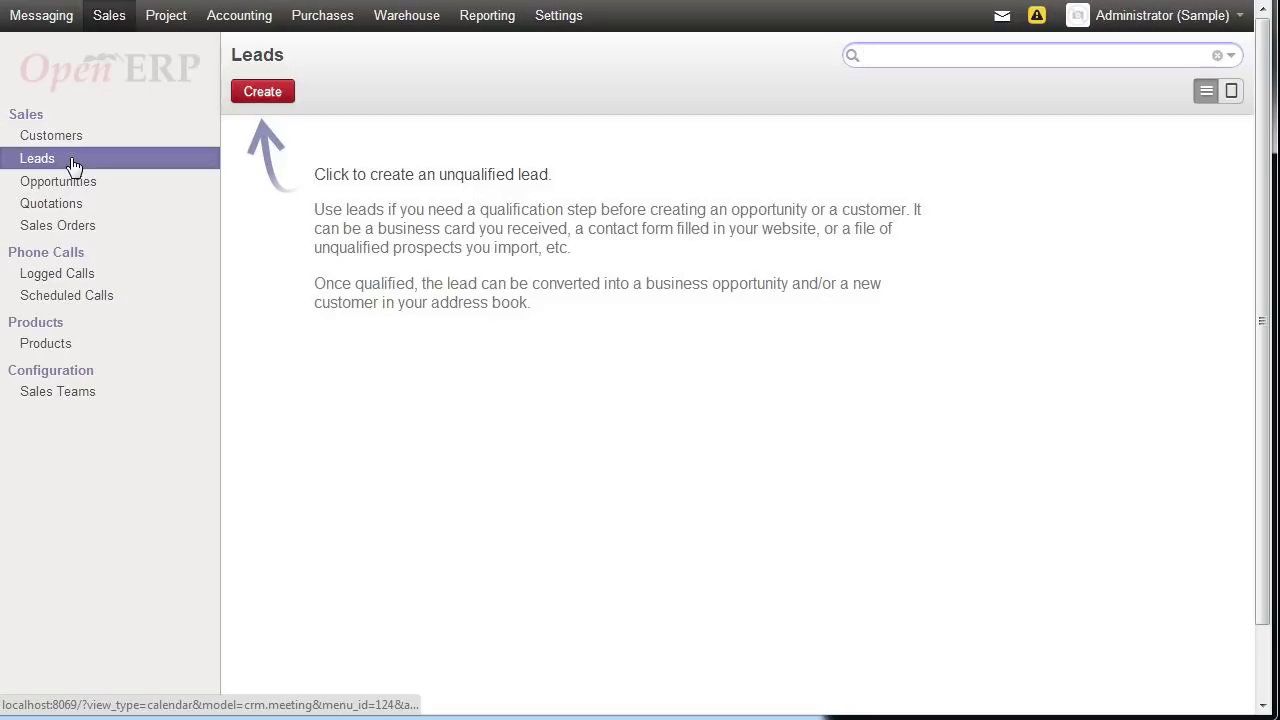
left_click(163, 22)
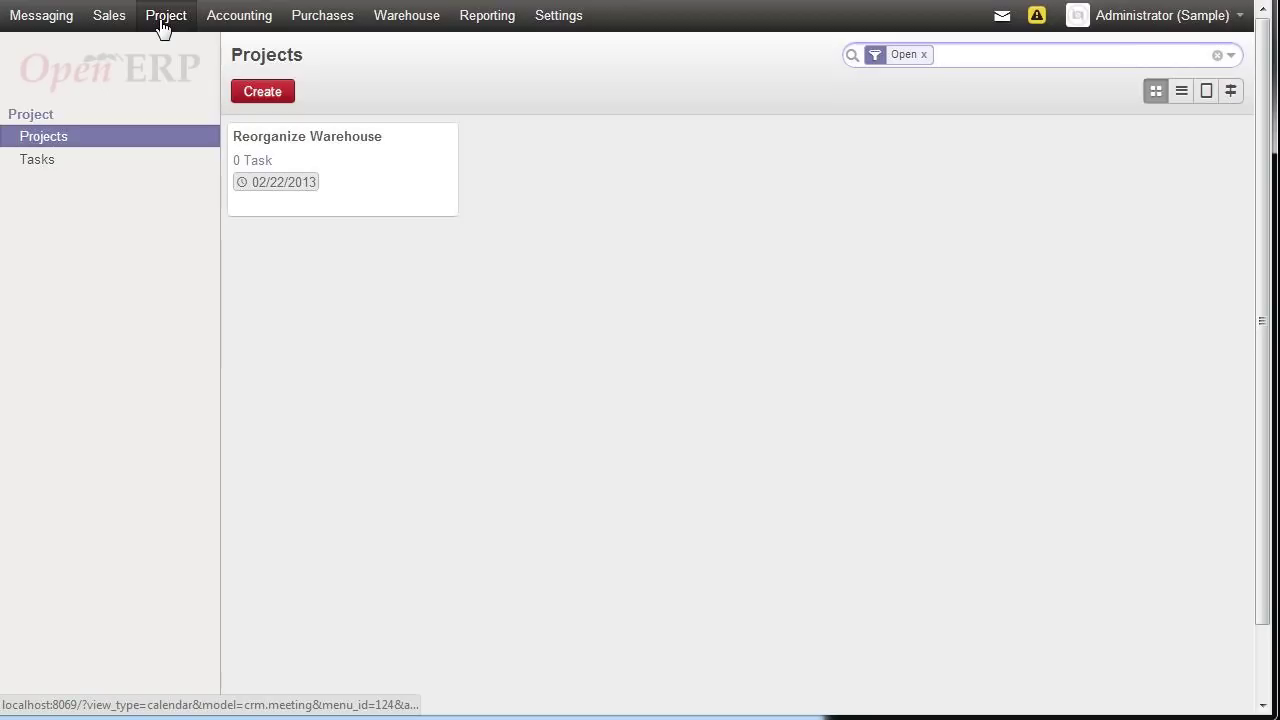
left_click(160, 18)
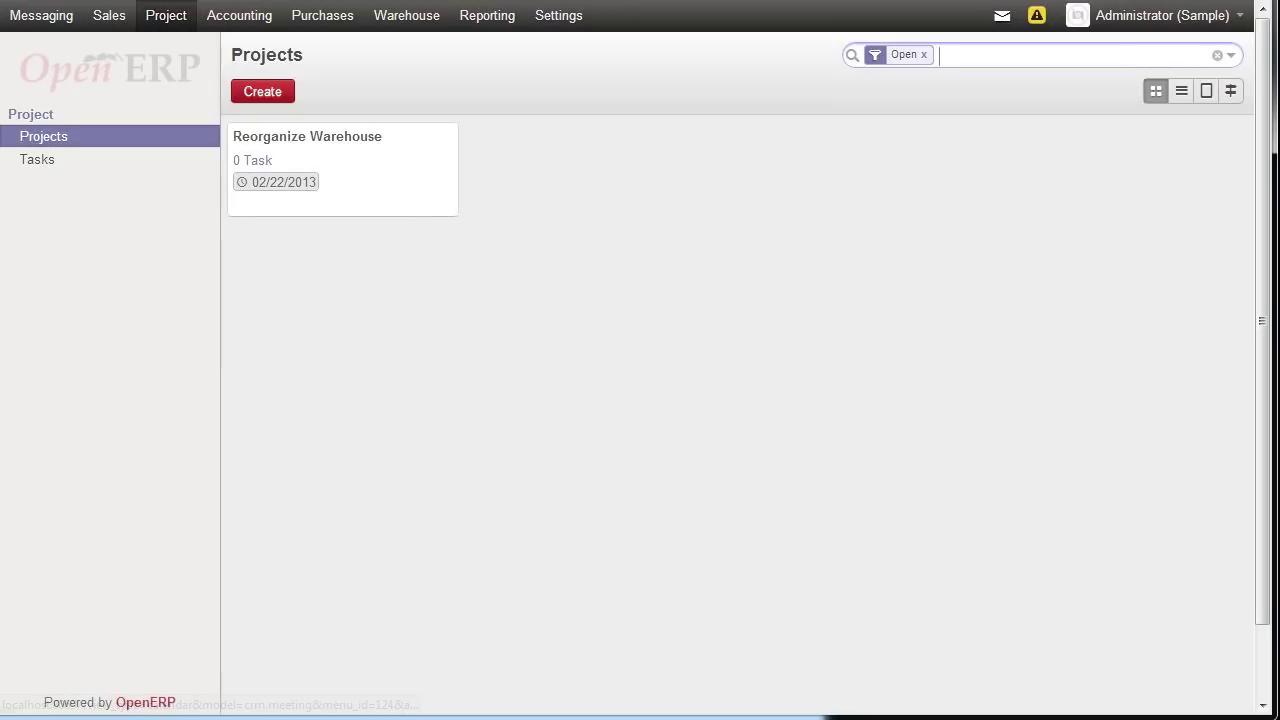